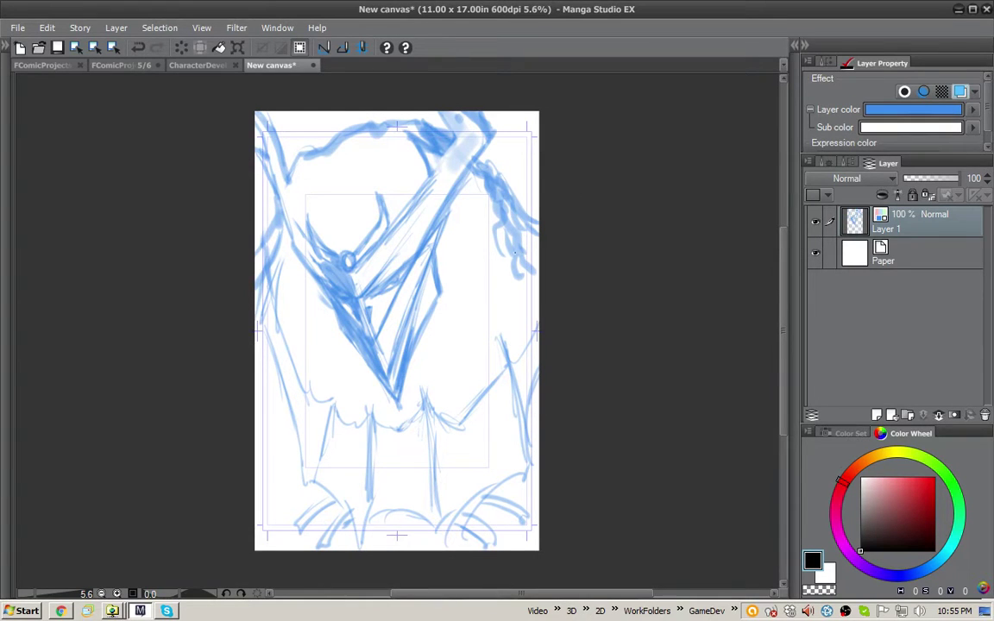
Shade the head's crown and face with blue brush strokes, and darken the left wing's outline down to its lower hem
drag(497, 320, 479, 335)
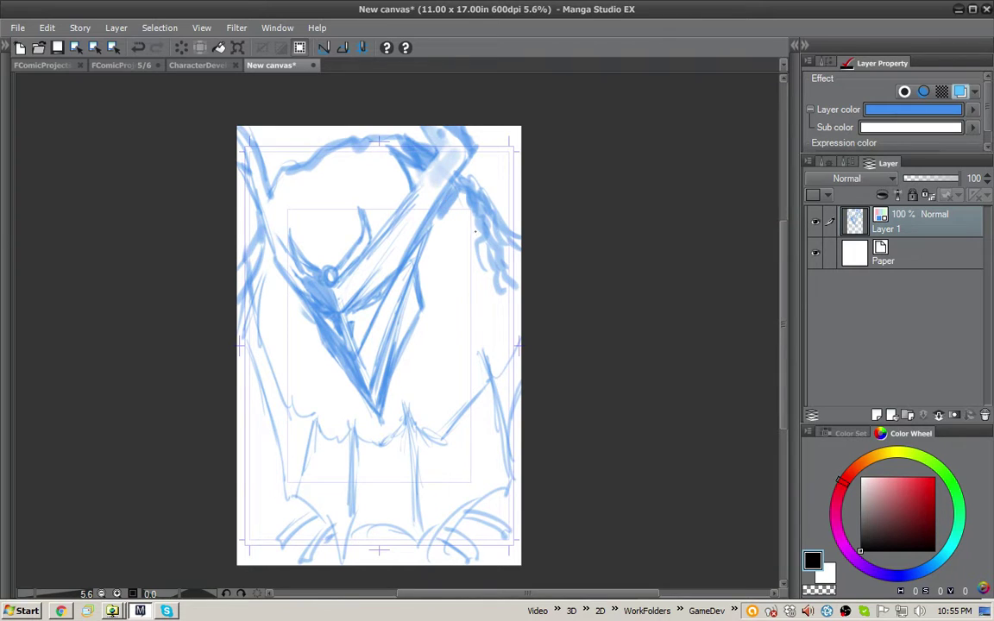
drag(477, 258, 471, 252)
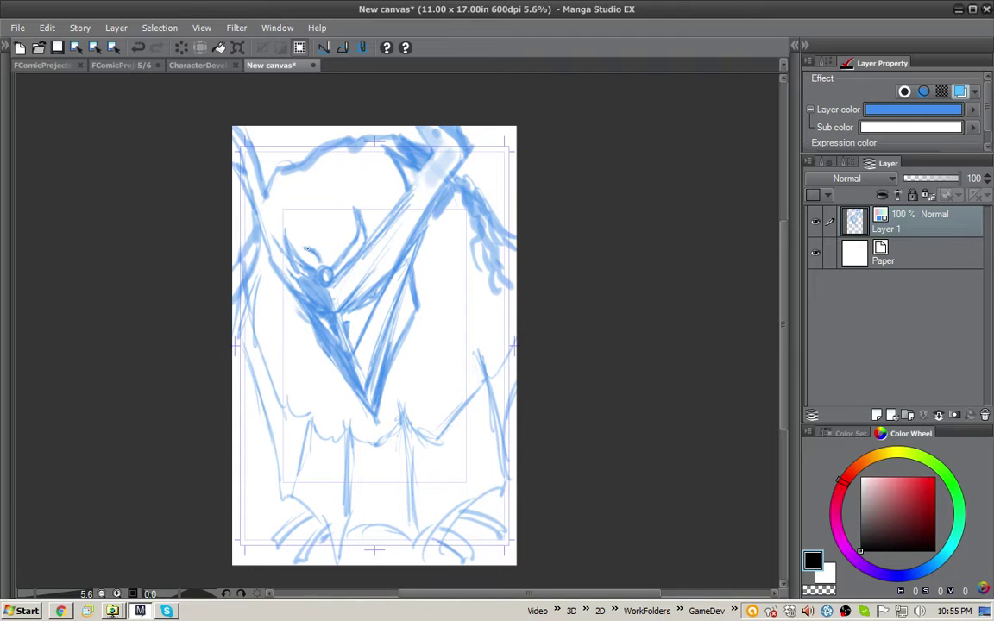
drag(311, 262, 308, 256)
mouse_move(328, 251)
mouse_down()
mouse_move(343, 229)
mouse_move(313, 220)
mouse_move(316, 190)
mouse_move(341, 169)
mouse_move(293, 145)
mouse_move(274, 152)
mouse_move(304, 172)
mouse_move(252, 168)
mouse_move(238, 179)
mouse_move(243, 166)
mouse_move(262, 224)
mouse_move(230, 235)
mouse_move(228, 250)
mouse_move(272, 250)
mouse_move(231, 287)
mouse_move(235, 311)
mouse_move(257, 358)
mouse_move(310, 411)
mouse_up()
mouse_move(260, 271)
mouse_down()
mouse_move(250, 333)
mouse_move(275, 487)
mouse_up()
mouse_move(266, 438)
mouse_down()
mouse_move(280, 499)
mouse_move(275, 471)
mouse_move(294, 502)
mouse_move(291, 474)
mouse_move(325, 499)
mouse_up()
drag(344, 543, 401, 528)
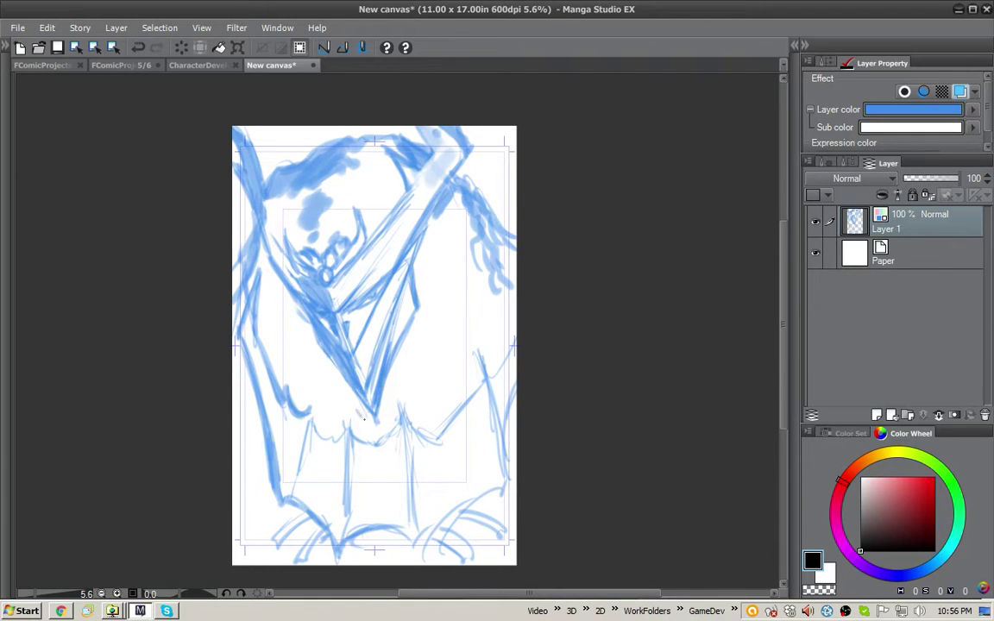
Add short strokes under the tip of the central V shape and sketch loose strands hanging beside its right edge
drag(366, 422, 371, 426)
drag(353, 409, 362, 424)
drag(344, 380, 358, 416)
drag(419, 285, 418, 343)
mouse_move(434, 263)
mouse_down()
mouse_move(428, 347)
mouse_move(418, 268)
mouse_move(430, 351)
mouse_up()
drag(420, 229, 431, 362)
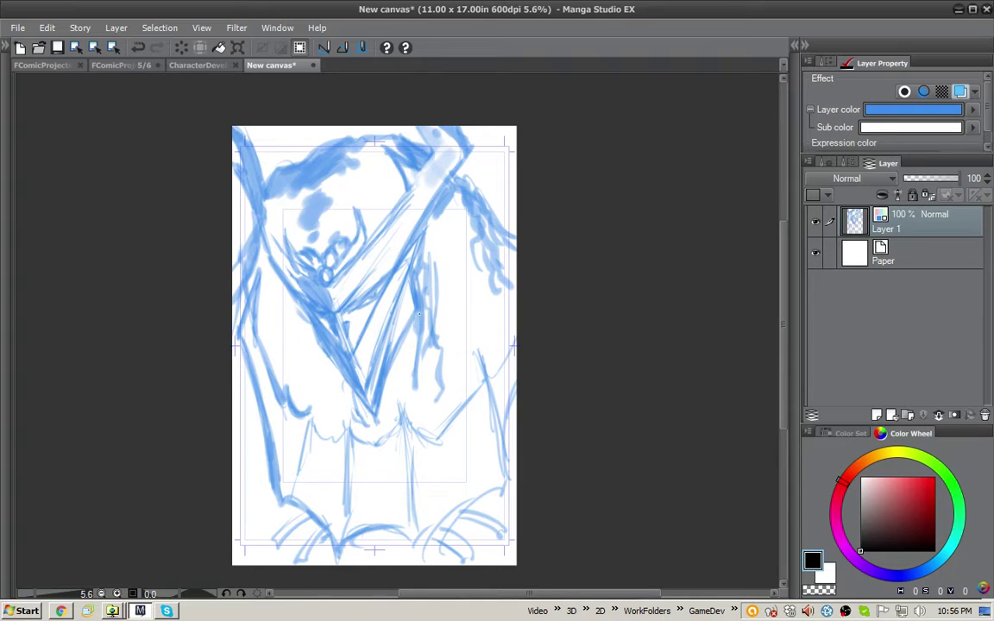
Shade a dark rounded form left of the V shape's tip, and clean the V's left edge with white
mouse_move(373, 285)
mouse_down()
mouse_move(327, 370)
mouse_move(317, 362)
mouse_up()
drag(362, 375, 380, 411)
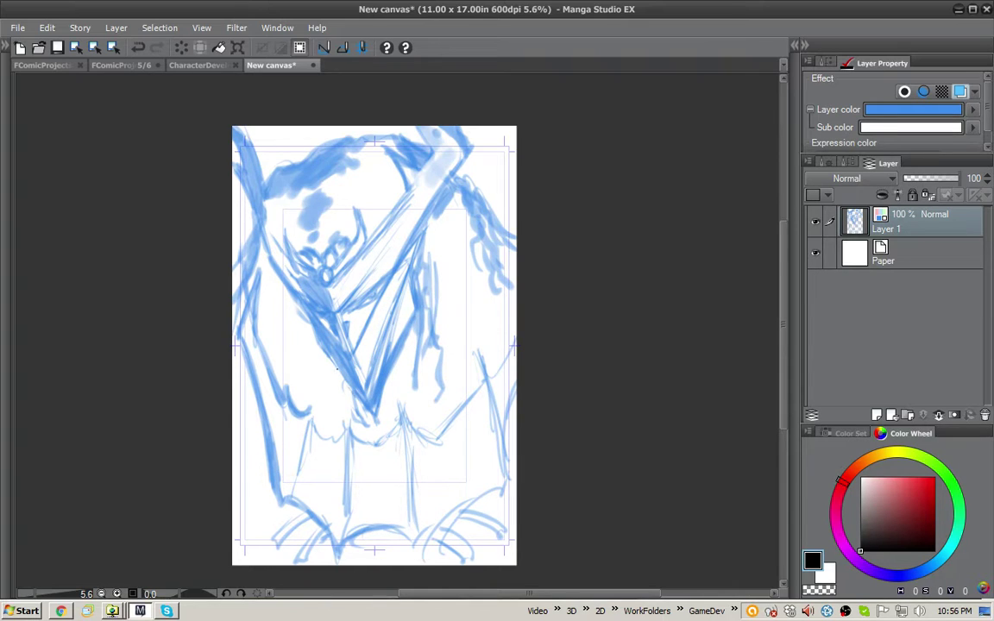
mouse_move(300, 333)
mouse_down()
mouse_move(312, 366)
mouse_move(346, 389)
mouse_move(328, 372)
mouse_move(285, 395)
mouse_move(318, 401)
mouse_move(331, 435)
mouse_move(325, 405)
mouse_move(330, 419)
mouse_up()
mouse_move(302, 382)
mouse_down()
mouse_move(292, 327)
mouse_move(322, 360)
mouse_up()
key(x)
drag(295, 326, 361, 397)
mouse_move(315, 345)
mouse_down()
mouse_move(331, 361)
mouse_move(350, 308)
mouse_move(342, 289)
mouse_up()
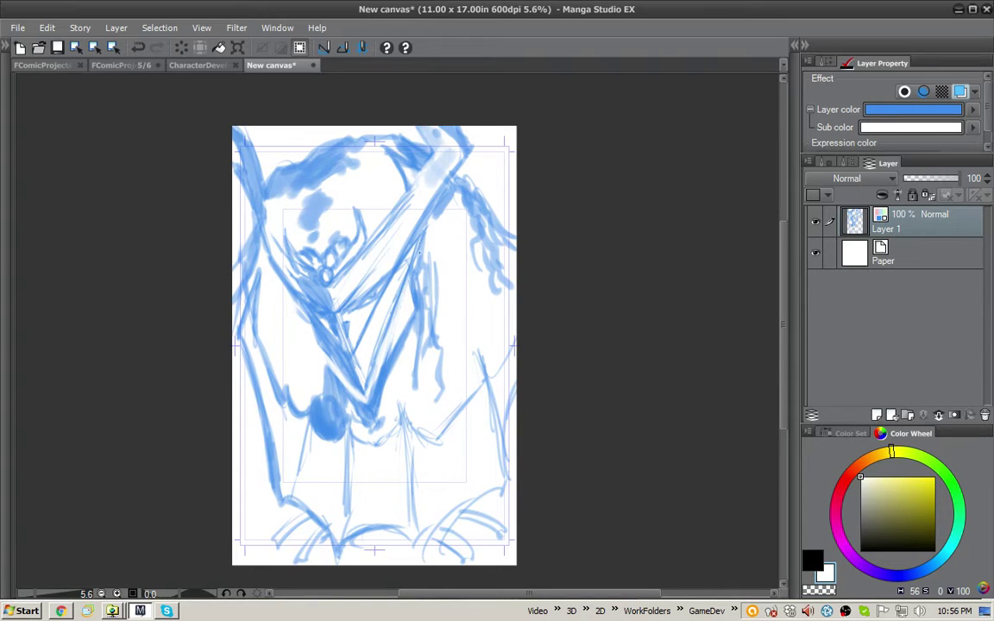
Lighten the long diagonal band above the V shape with white, and restate the V's outer left edge in blue
mouse_move(383, 236)
mouse_down()
mouse_move(439, 145)
mouse_move(428, 129)
mouse_up()
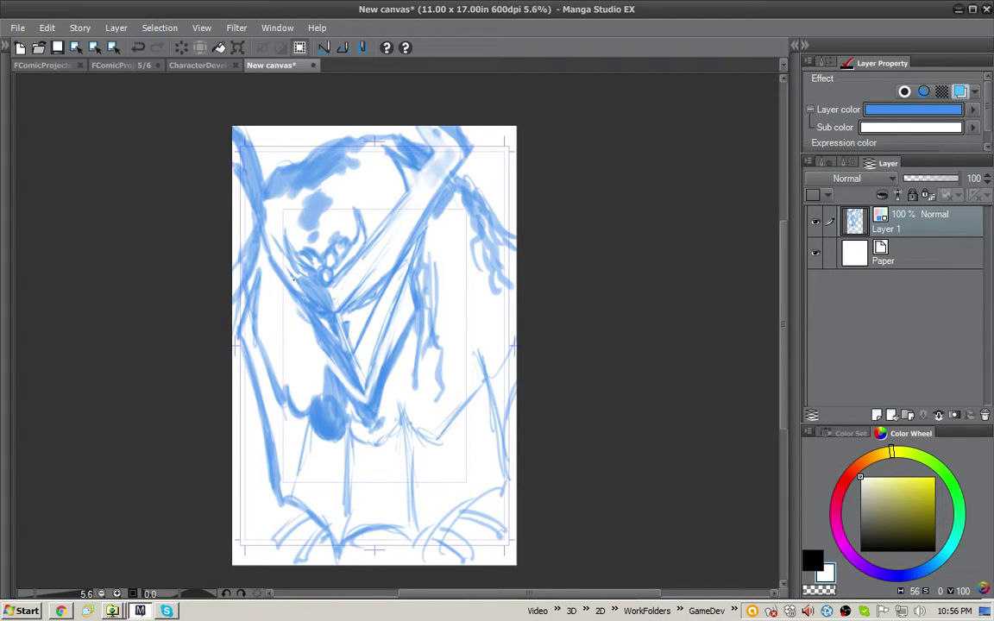
key(x)
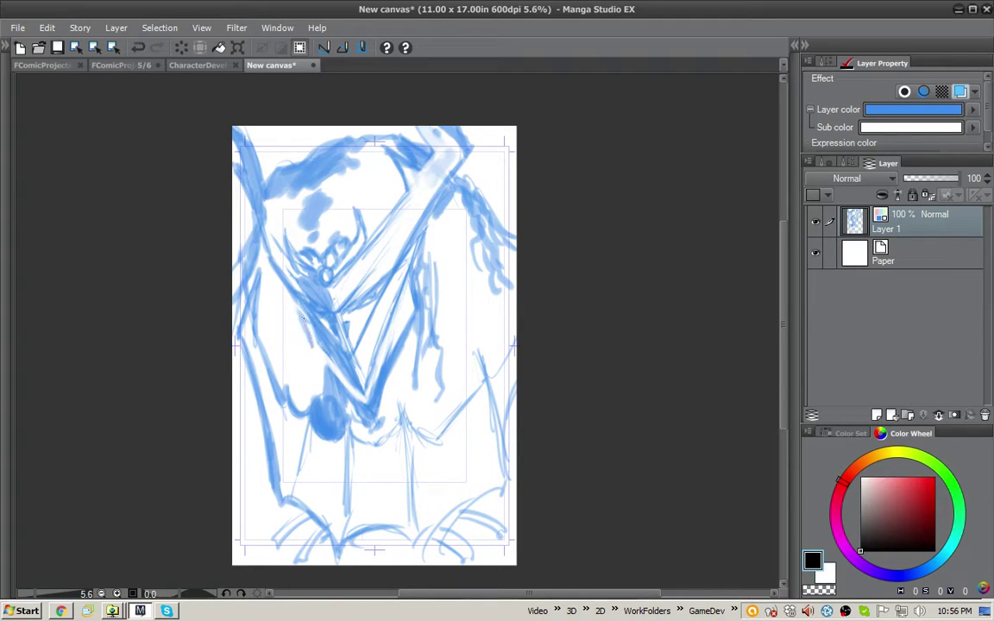
drag(274, 290, 366, 402)
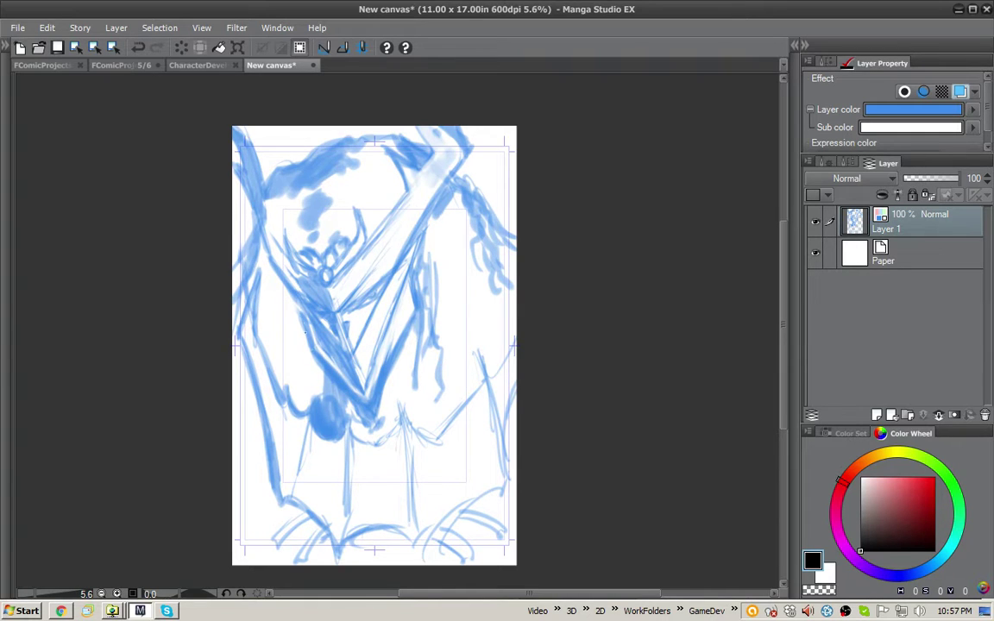
Fill the left wing's interior with blue shading, leaving light rib-like gaps beside the V shape
mouse_move(301, 322)
mouse_down()
mouse_move(242, 245)
mouse_move(260, 240)
mouse_move(226, 260)
mouse_move(222, 272)
mouse_move(278, 301)
mouse_move(250, 297)
mouse_move(276, 341)
mouse_move(285, 333)
mouse_move(268, 364)
mouse_move(293, 350)
mouse_up()
mouse_move(302, 395)
mouse_down()
mouse_move(241, 315)
mouse_move(237, 281)
mouse_move(270, 289)
mouse_up()
mouse_move(247, 361)
mouse_down()
mouse_move(234, 363)
mouse_move(252, 407)
mouse_move(284, 428)
mouse_move(255, 427)
mouse_up()
Paint white along the left wing's outer band to separate it from the shaded interior
key(x)
mouse_move(229, 319)
mouse_down()
mouse_move(251, 395)
mouse_move(280, 423)
mouse_up()
drag(277, 481, 281, 406)
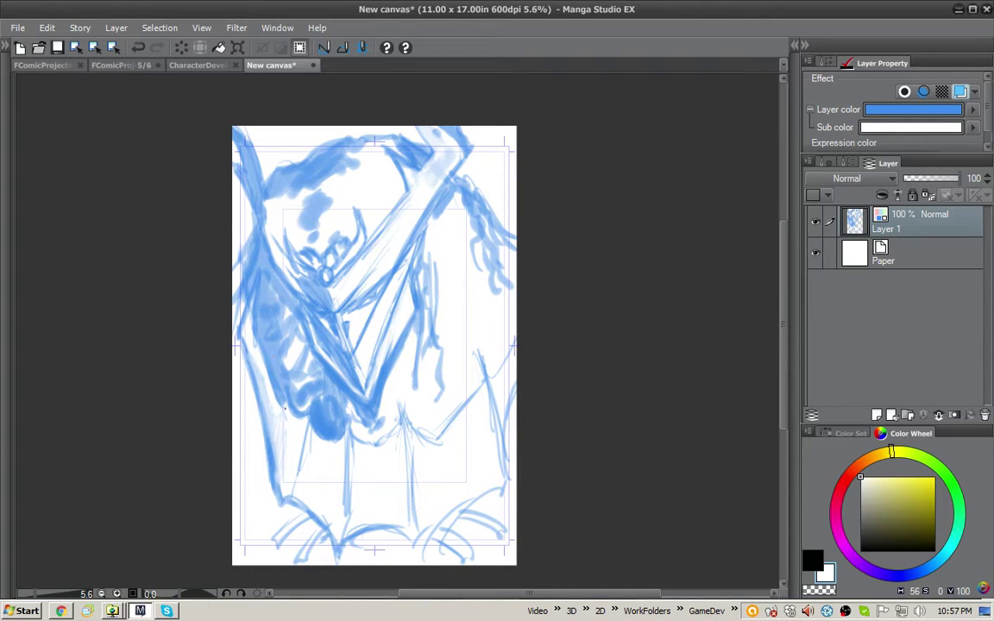
drag(254, 341, 272, 386)
mouse_move(244, 262)
mouse_down()
mouse_move(236, 302)
mouse_move(260, 354)
mouse_move(278, 351)
mouse_move(297, 416)
mouse_up()
Darken the left wing's outer band in blue and shade the membrane between its lower spines
key(x)
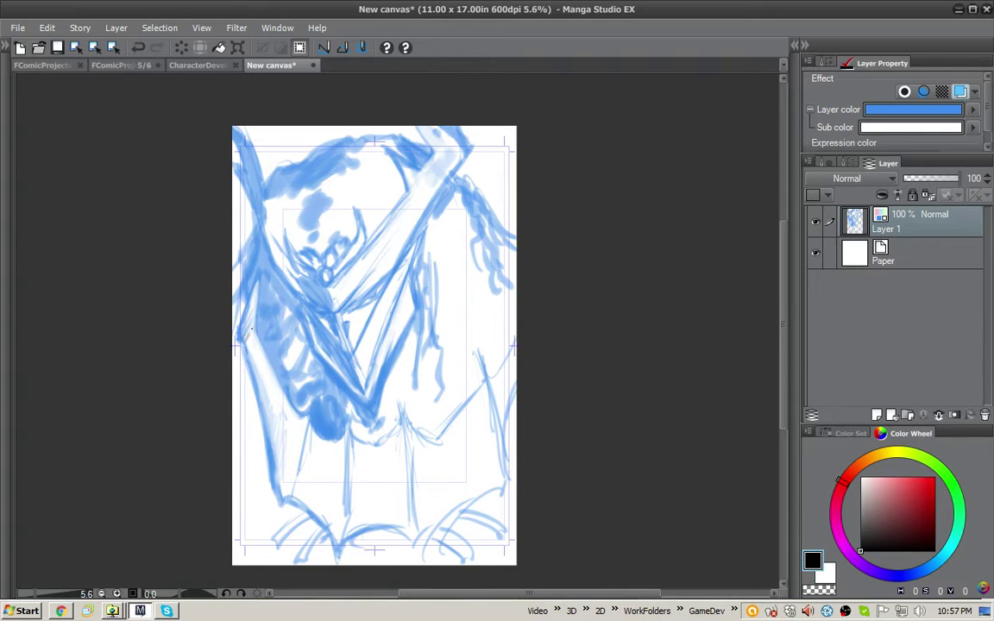
drag(226, 319, 285, 440)
mouse_move(267, 388)
mouse_down()
mouse_move(288, 473)
mouse_move(278, 412)
mouse_up()
drag(237, 338, 308, 483)
mouse_move(306, 433)
mouse_down()
mouse_move(312, 485)
mouse_move(322, 449)
mouse_move(324, 488)
mouse_up()
mouse_move(298, 414)
mouse_down()
mouse_move(300, 452)
mouse_move(288, 435)
mouse_move(302, 466)
mouse_up()
drag(317, 406, 306, 474)
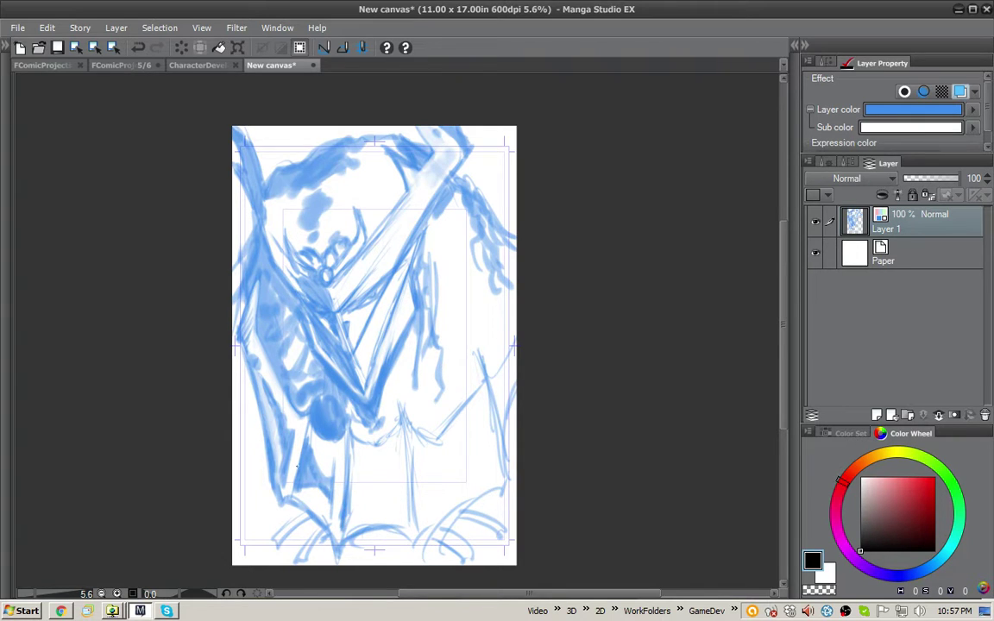
Darken the curved edge beneath the V shape's tip and shade the membrane panel between the middle spines
key(x)
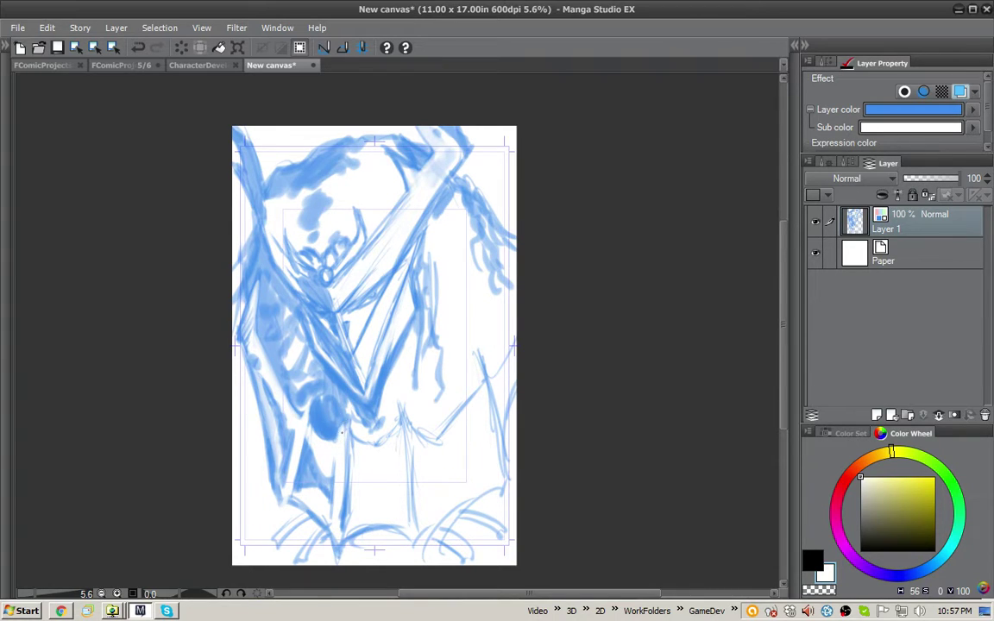
key(x)
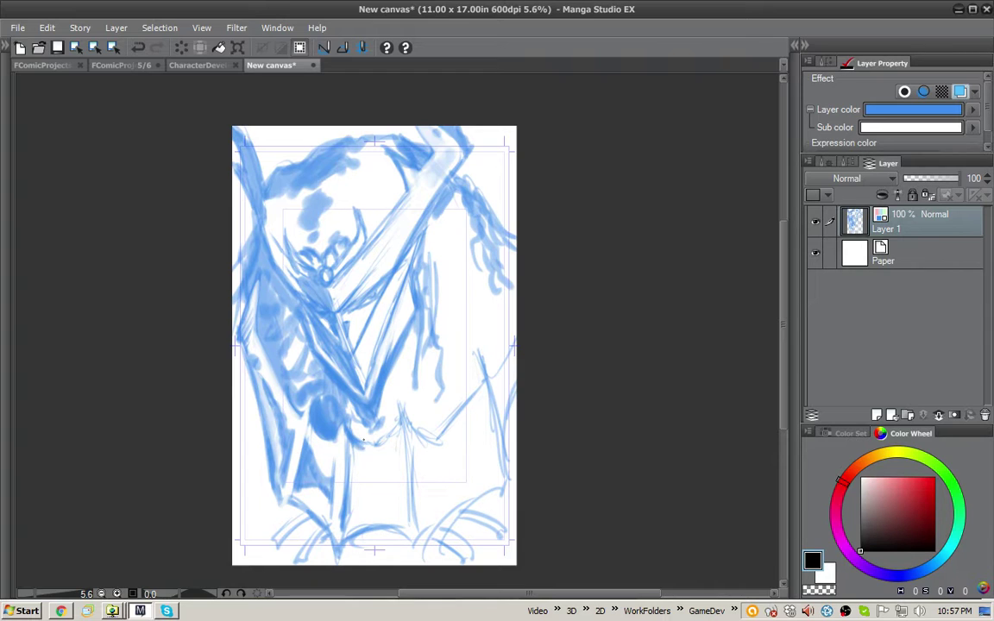
mouse_move(353, 433)
mouse_down()
mouse_move(373, 448)
mouse_move(410, 430)
mouse_move(420, 438)
mouse_move(402, 507)
mouse_up()
drag(401, 455, 400, 515)
drag(397, 459, 396, 499)
drag(370, 447, 371, 523)
mouse_move(335, 422)
mouse_down()
mouse_move(333, 471)
mouse_move(329, 432)
mouse_move(321, 455)
mouse_move(348, 503)
mouse_move(348, 486)
mouse_up()
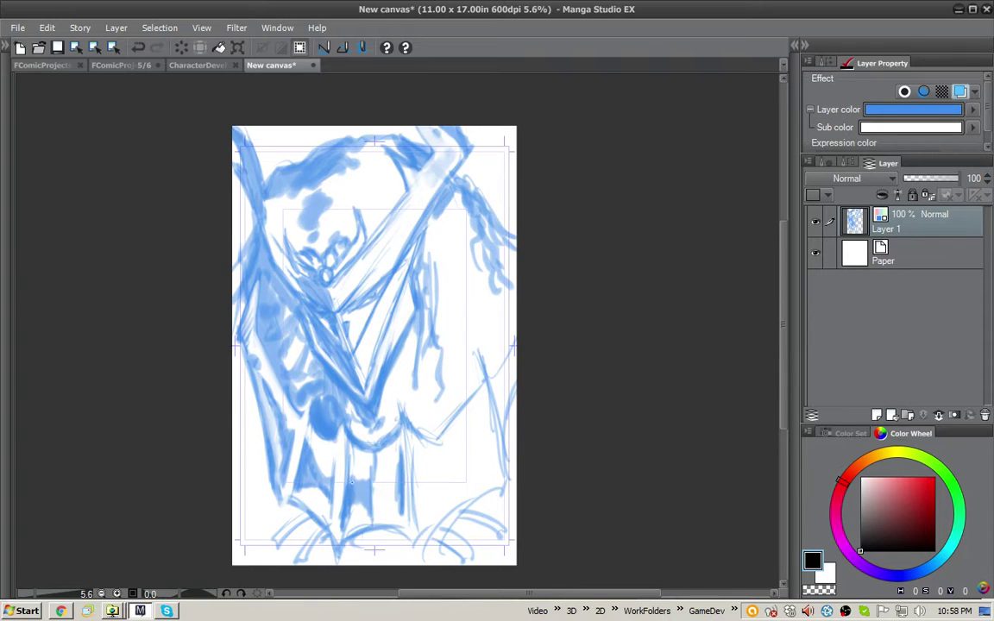
Clean the edges of the lower-left spines and hem with white
drag(326, 436, 311, 422)
key(x)
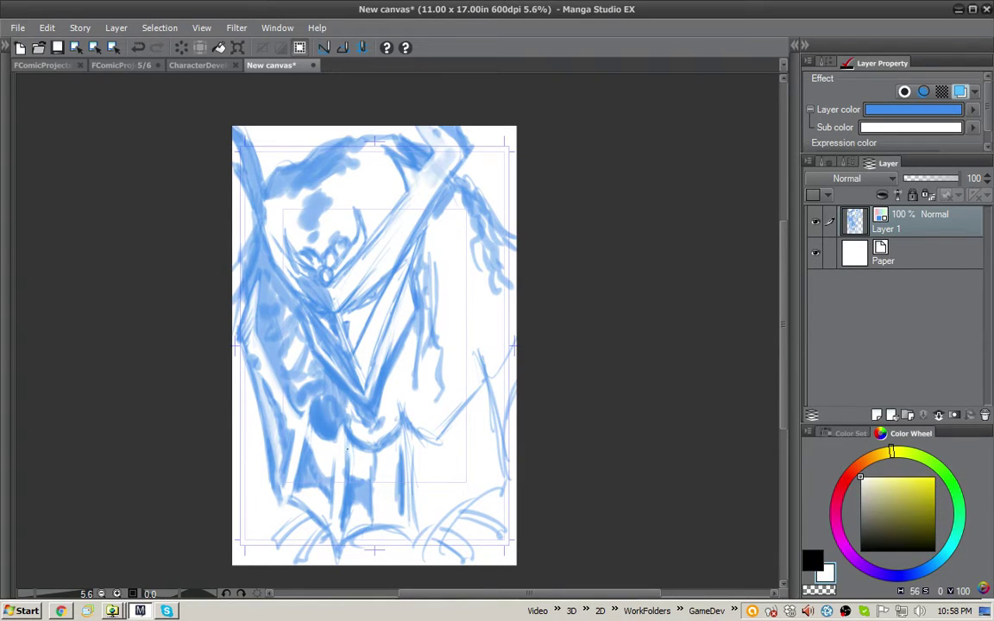
drag(312, 510, 290, 499)
Shade the membrane between the two right-hand spines in blue, and brighten the middle-right spine with white
key(x)
mouse_move(416, 463)
mouse_down()
mouse_move(414, 509)
mouse_move(420, 466)
mouse_move(423, 504)
mouse_move(436, 468)
mouse_move(487, 427)
mouse_move(491, 457)
mouse_move(483, 396)
mouse_move(496, 461)
mouse_move(483, 402)
mouse_move(488, 449)
mouse_move(428, 471)
mouse_move(474, 456)
mouse_move(485, 439)
mouse_up()
drag(441, 486, 424, 507)
key(x)
key(x)
key(x)
drag(405, 436, 414, 519)
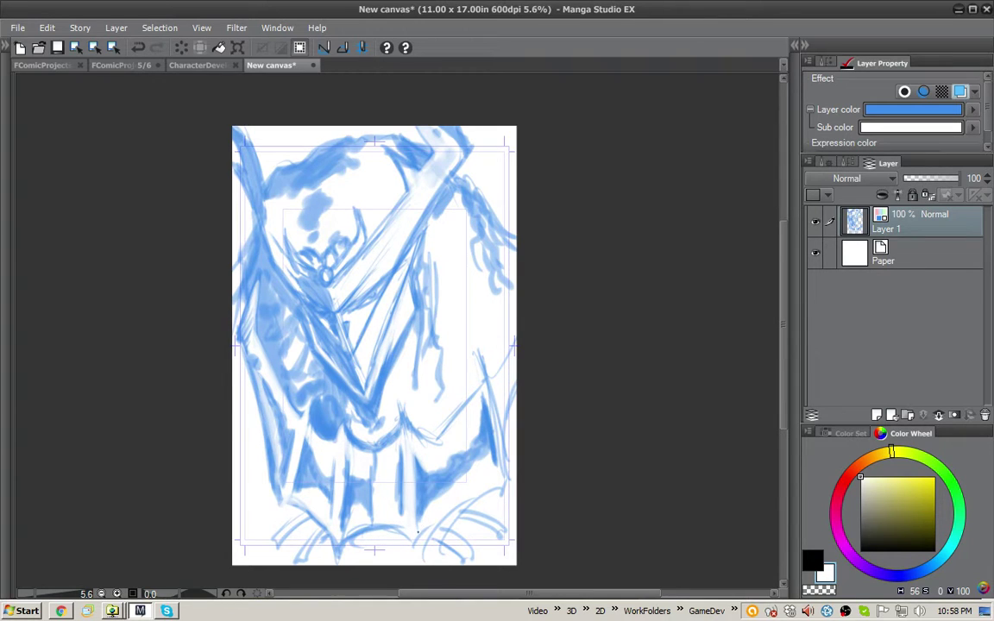
Darken the scalloped upper edge running to the right side of the page, and outline the far-right spine in blue
key(x)
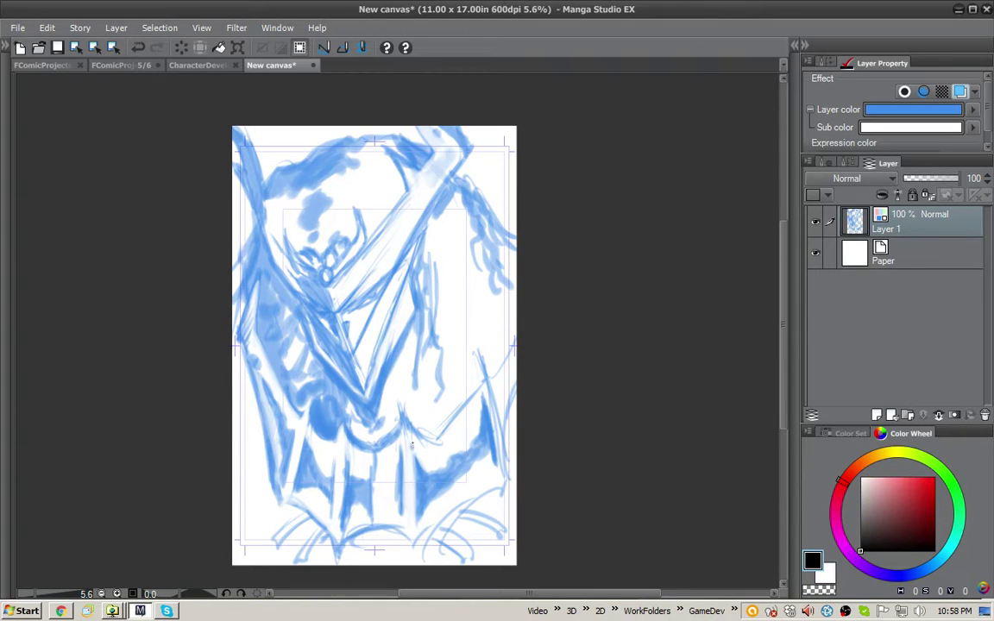
key(x)
key(x)
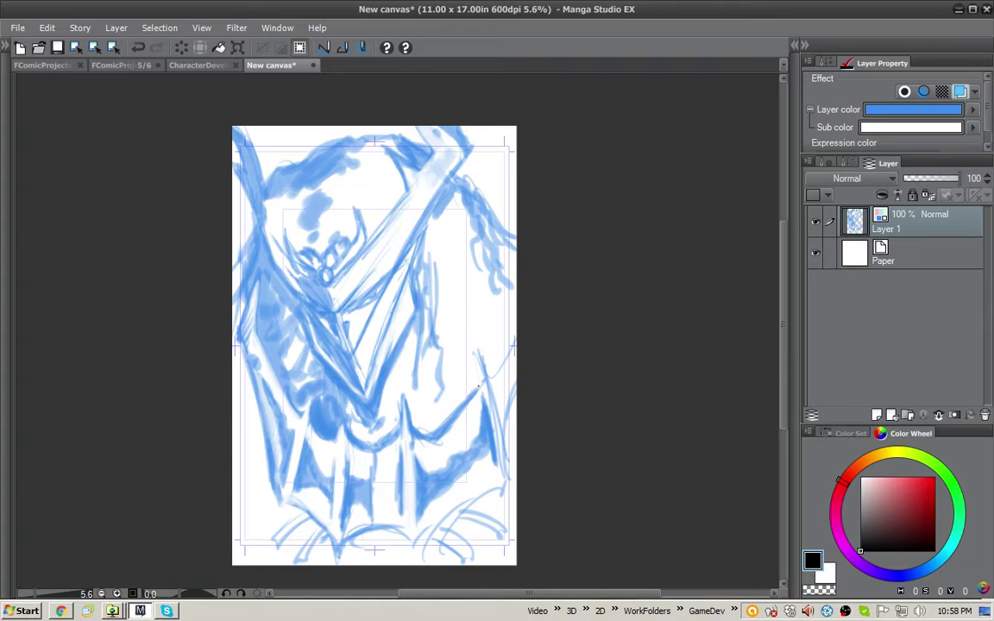
key(x)
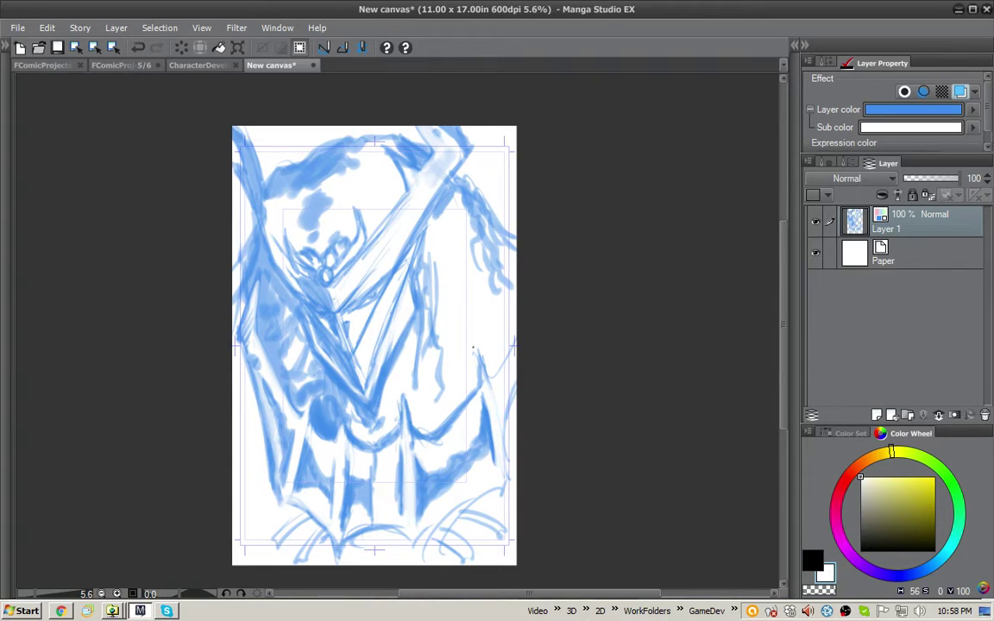
key(x)
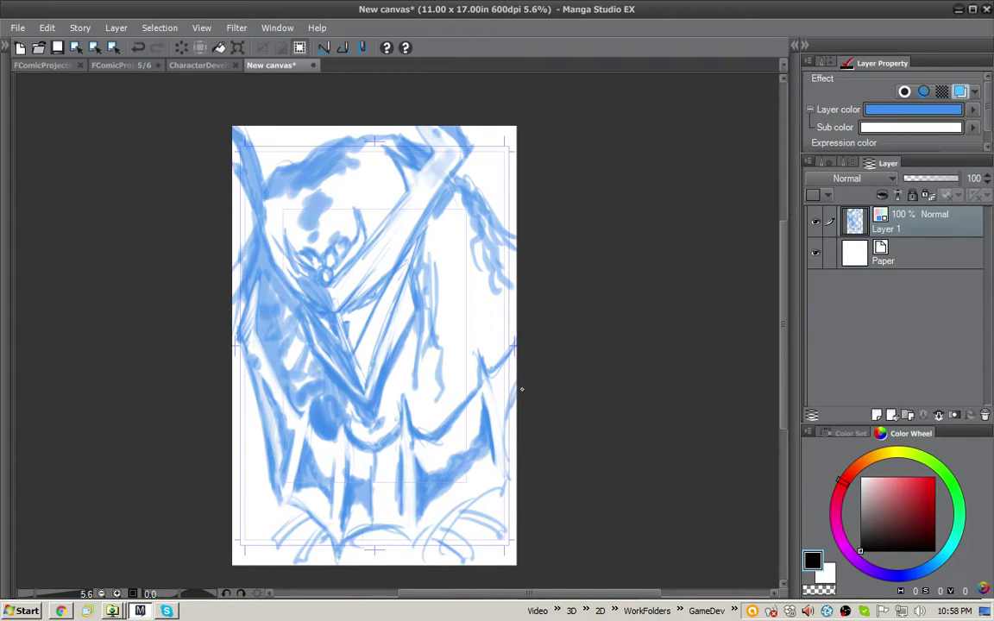
mouse_move(512, 402)
mouse_down()
mouse_move(501, 481)
mouse_move(503, 445)
mouse_move(502, 458)
mouse_up()
Trim the lower end of the far-right spine with white
key(x)
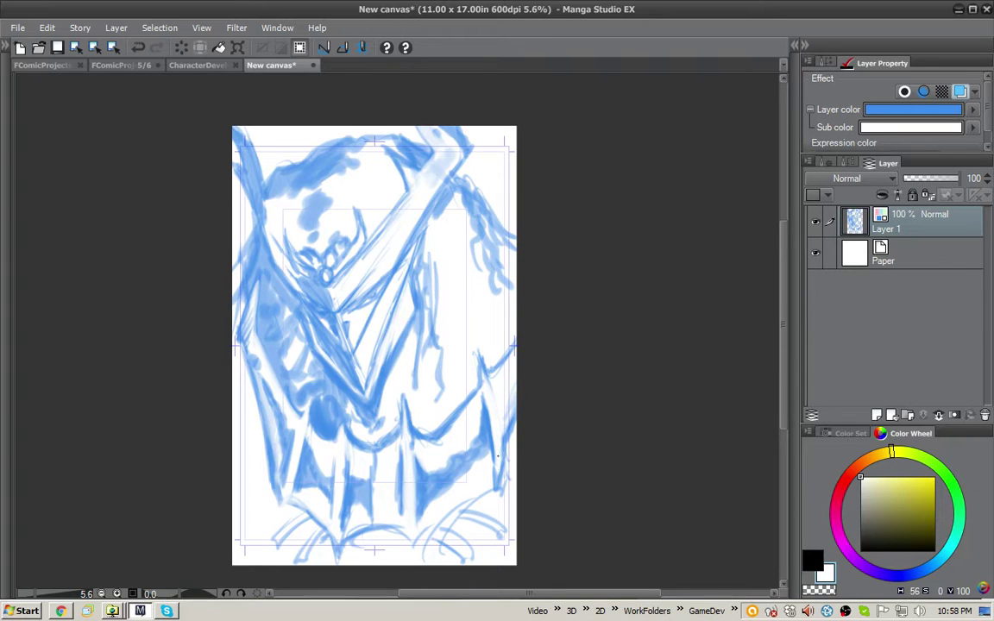
key(x)
key(x)
key(x)
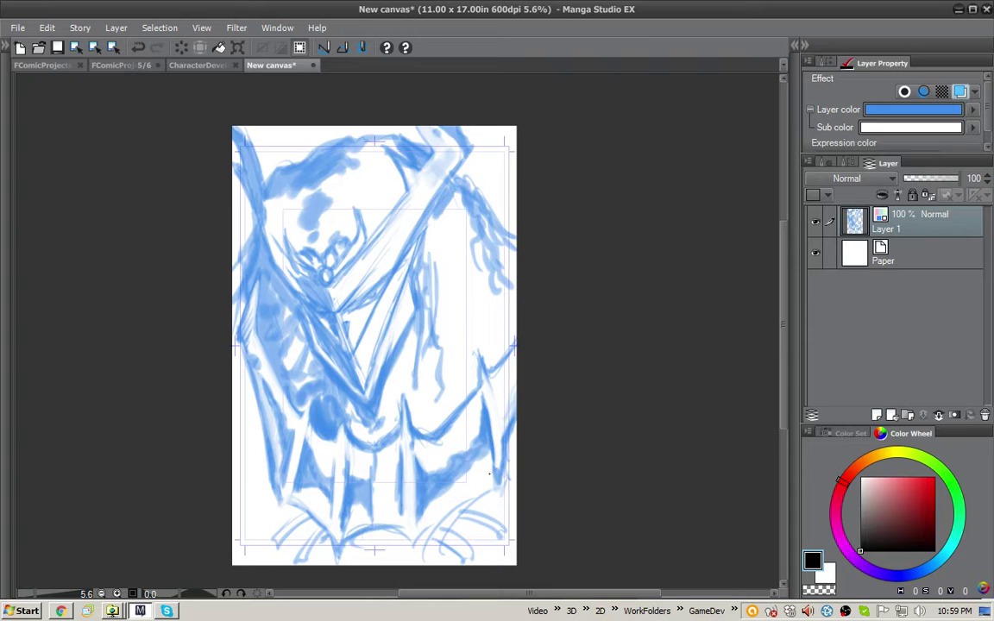
Define the curved lower hem between the two right-hand spines with blue strokes, and clean along it with white
drag(490, 474, 421, 520)
drag(468, 485, 434, 515)
drag(464, 496, 423, 529)
key(x)
drag(492, 476, 436, 520)
drag(459, 496, 423, 534)
key(x)
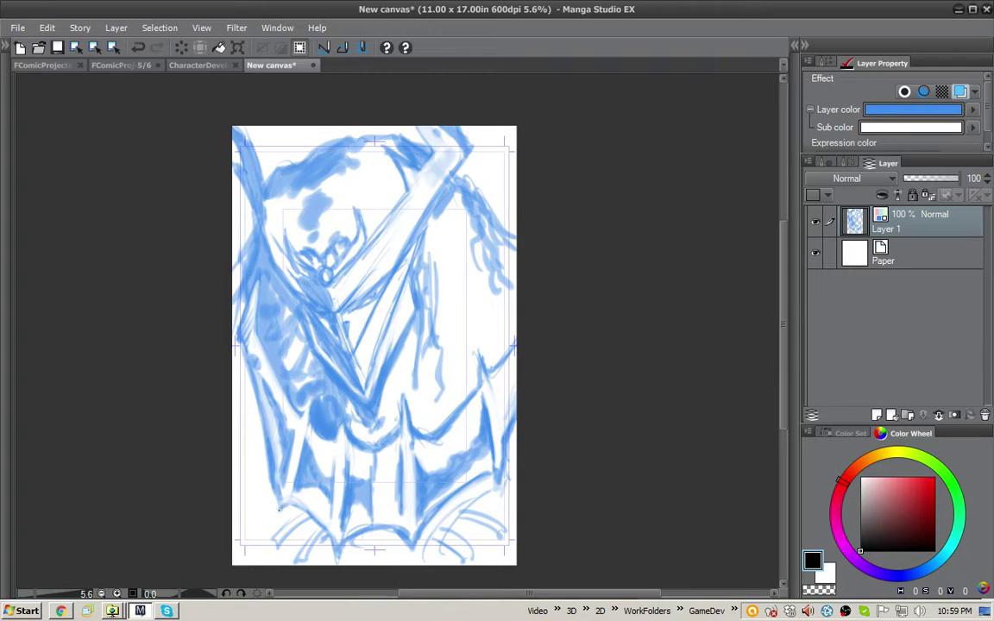
Fill the background outside the left wing down to the page's lower-left corner in blue, leaving curved light stripes below the hem
key(x)
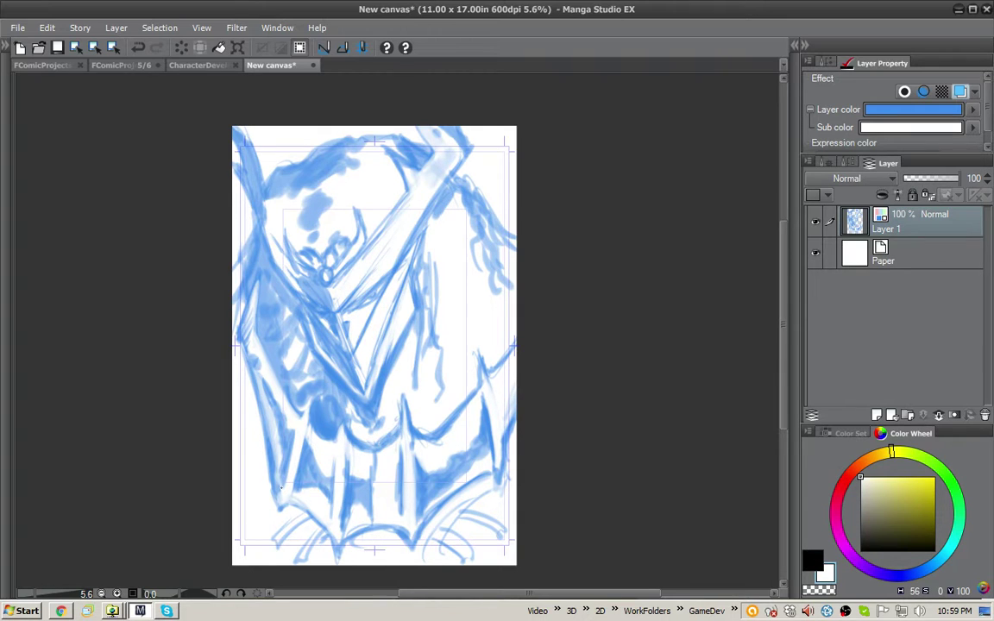
key(x)
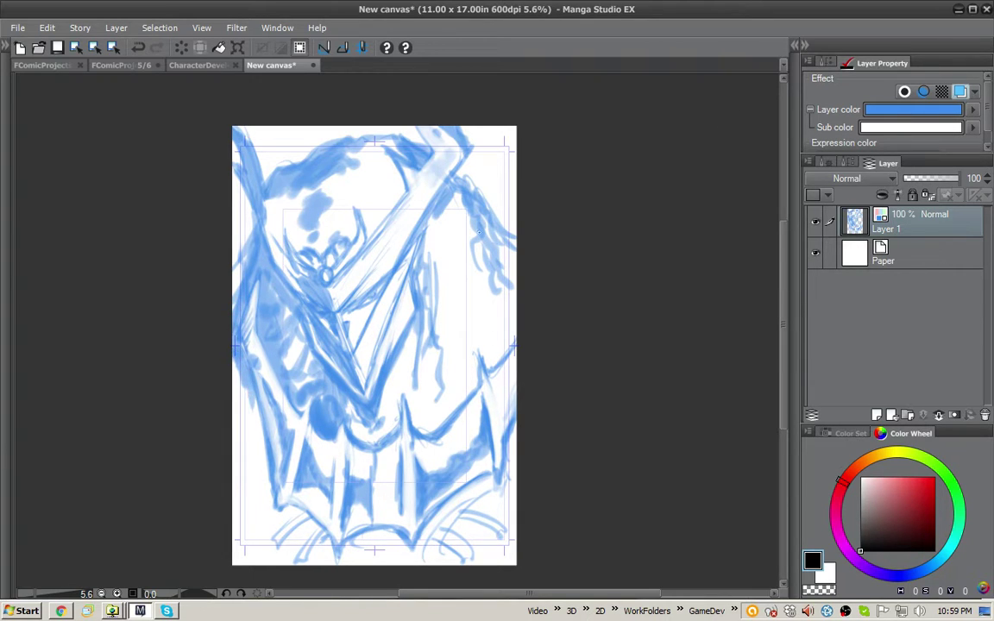
mouse_move(250, 400)
mouse_down()
mouse_move(222, 358)
mouse_move(226, 396)
mouse_move(254, 422)
mouse_move(239, 442)
mouse_move(271, 466)
mouse_move(298, 510)
mouse_move(250, 474)
mouse_move(280, 522)
mouse_move(237, 436)
mouse_move(224, 431)
mouse_move(214, 362)
mouse_move(250, 530)
mouse_move(226, 483)
mouse_move(272, 555)
mouse_move(259, 489)
mouse_move(280, 472)
mouse_move(315, 527)
mouse_move(269, 483)
mouse_move(323, 521)
mouse_move(284, 534)
mouse_move(266, 553)
mouse_move(283, 533)
mouse_move(250, 488)
mouse_move(284, 487)
mouse_move(321, 543)
mouse_move(293, 491)
mouse_move(330, 555)
mouse_up()
key(x)
key(x)
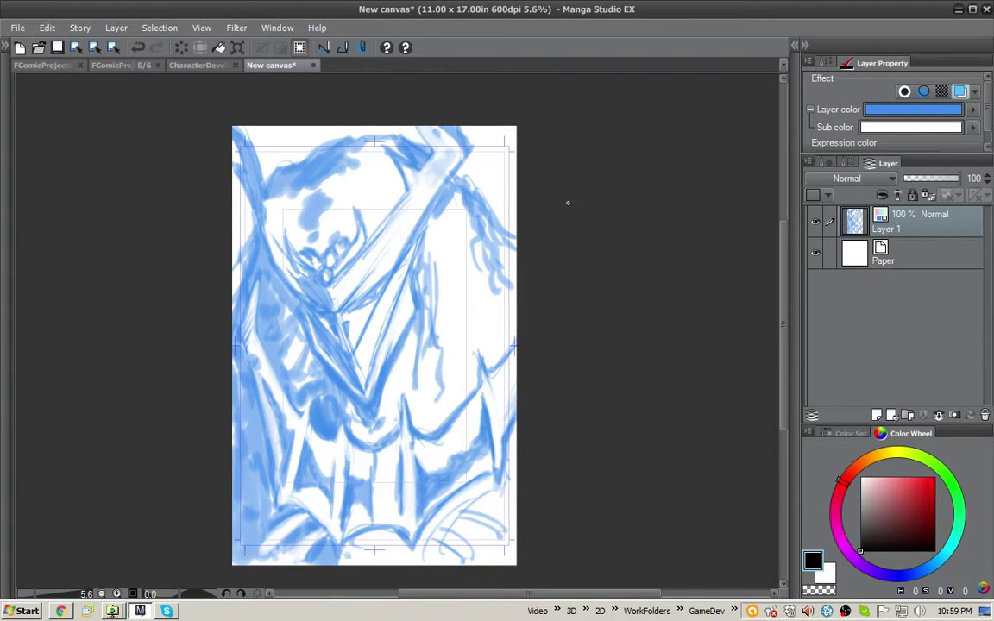
Shade the rounded mound beneath the central hem at the page's bottom, refining its edges with white
mouse_move(332, 483)
mouse_down()
mouse_move(315, 504)
mouse_move(328, 483)
mouse_move(362, 502)
mouse_move(347, 479)
mouse_up()
key(x)
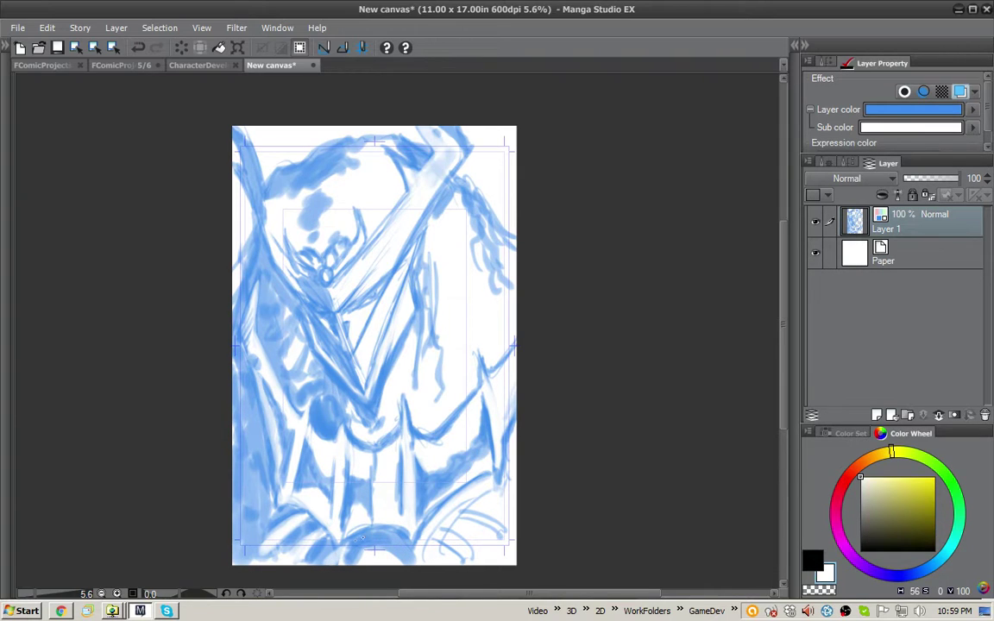
key(x)
key(x)
key(x)
key(x)
key(x)
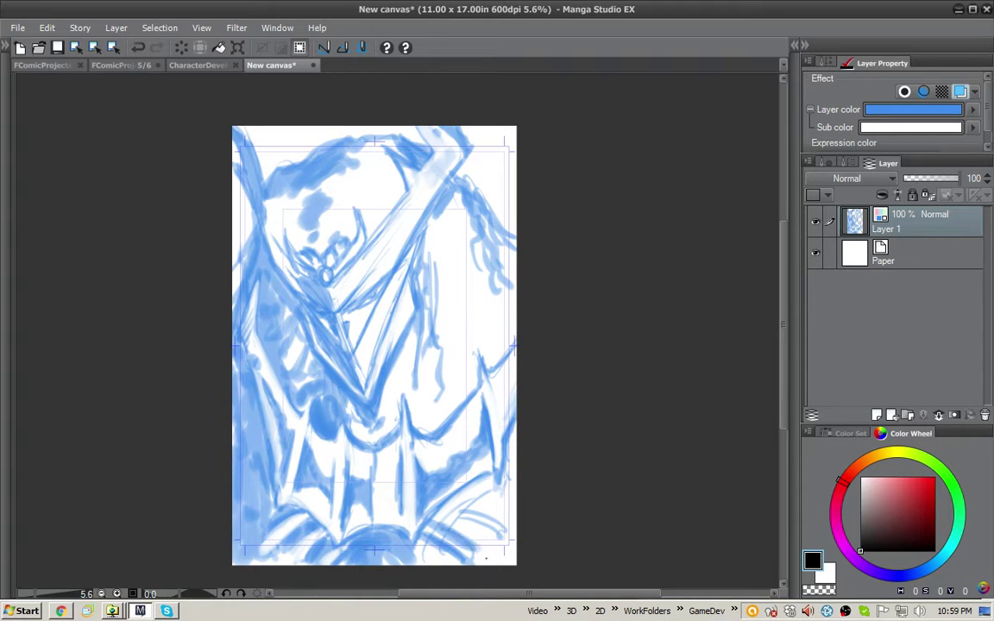
Define the curved stripes below the right-hand hem, alternating blue shading with white clean-up strokes
key(x)
key(x)
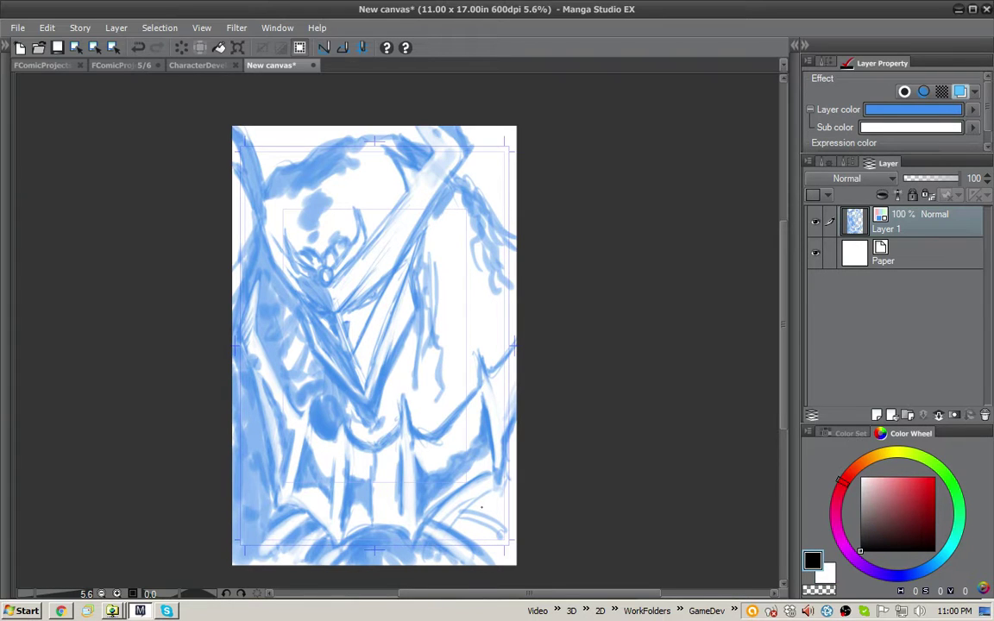
key(x)
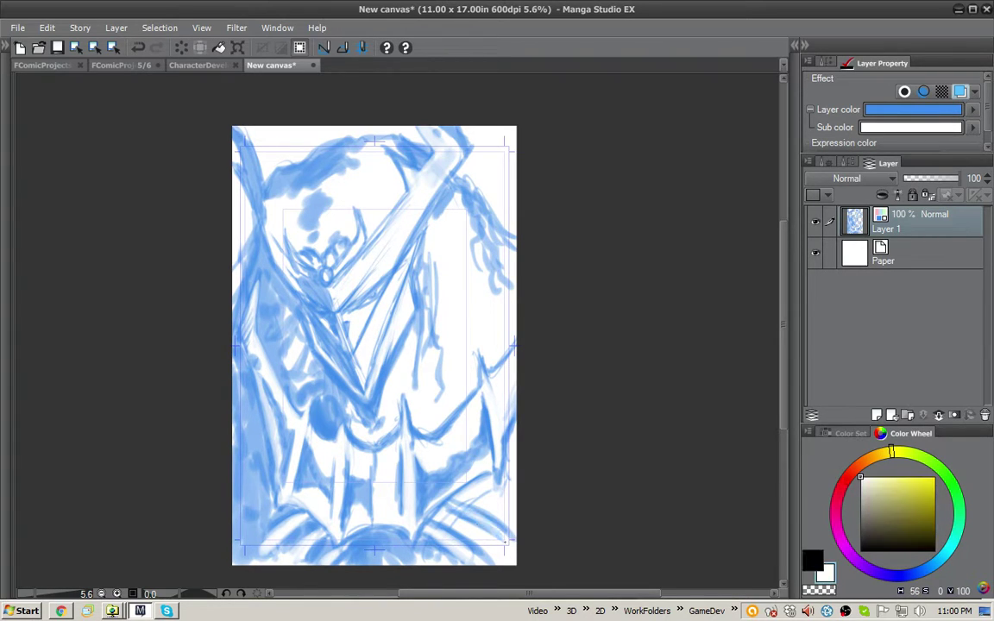
mouse_move(494, 534)
mouse_down()
mouse_move(461, 513)
mouse_move(486, 529)
mouse_up()
key(x)
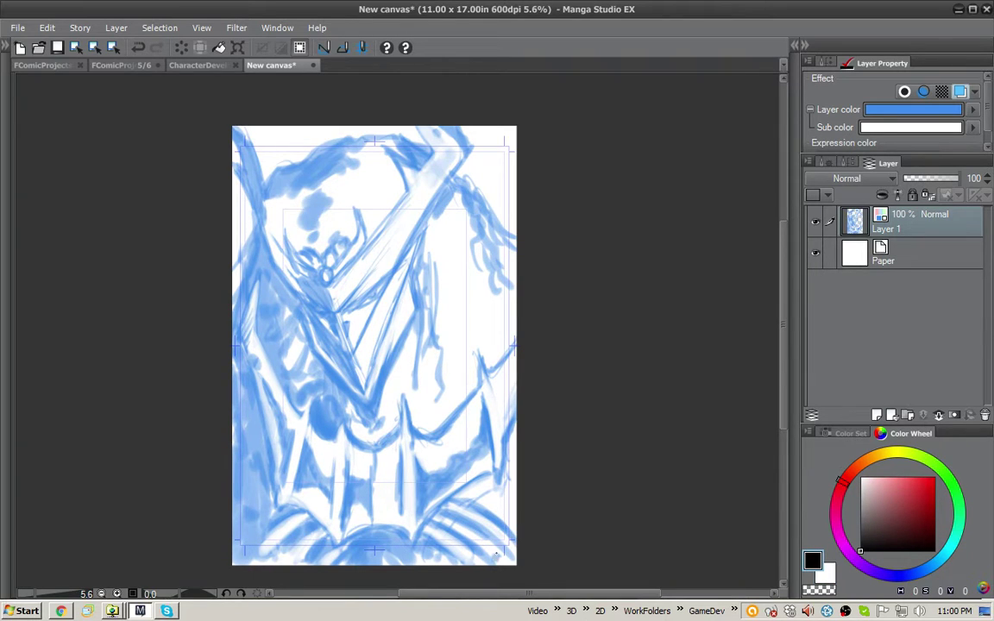
Shade the lower-right corner and the background beside the far-right spine in blue
mouse_move(498, 561)
mouse_down()
mouse_move(476, 538)
mouse_move(507, 562)
mouse_up()
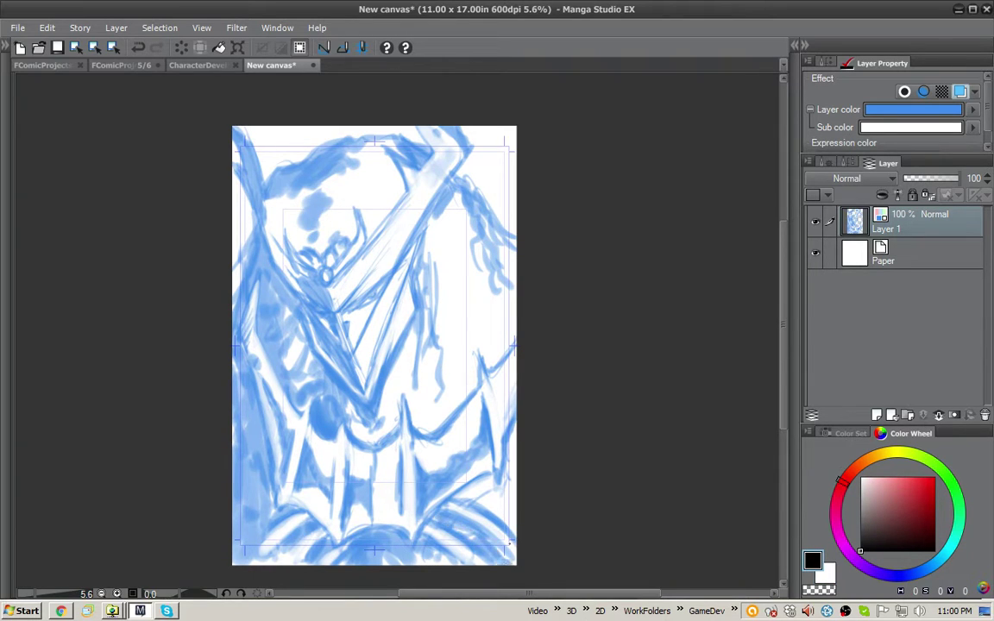
mouse_move(470, 492)
mouse_down()
mouse_move(457, 500)
mouse_move(511, 474)
mouse_move(519, 415)
mouse_move(502, 454)
mouse_up()
key(x)
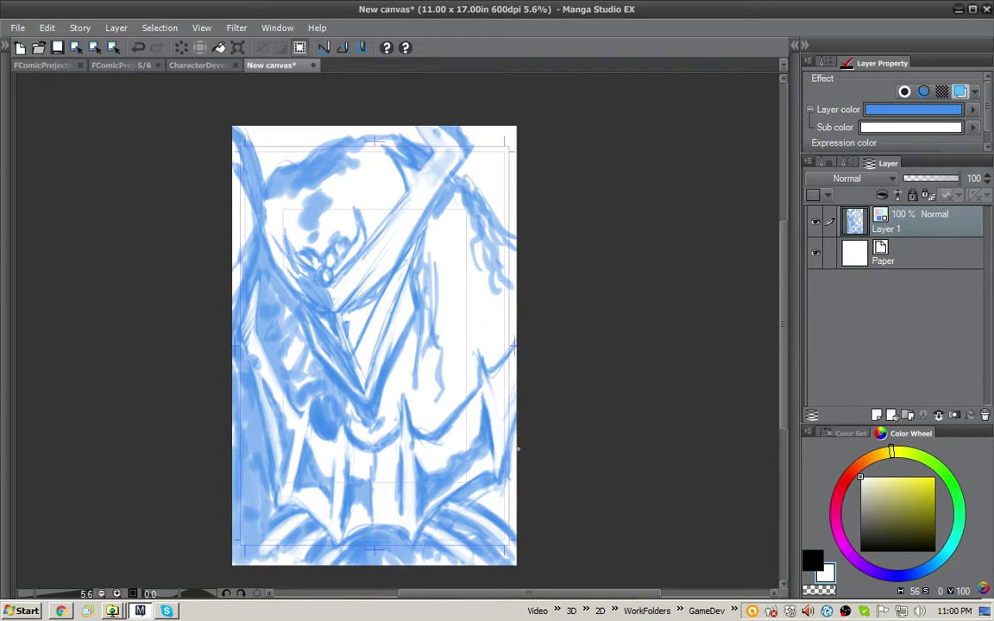
key(x)
mouse_move(517, 435)
mouse_down()
mouse_move(513, 503)
mouse_move(485, 483)
mouse_move(488, 496)
mouse_move(497, 494)
mouse_up()
drag(449, 438, 460, 479)
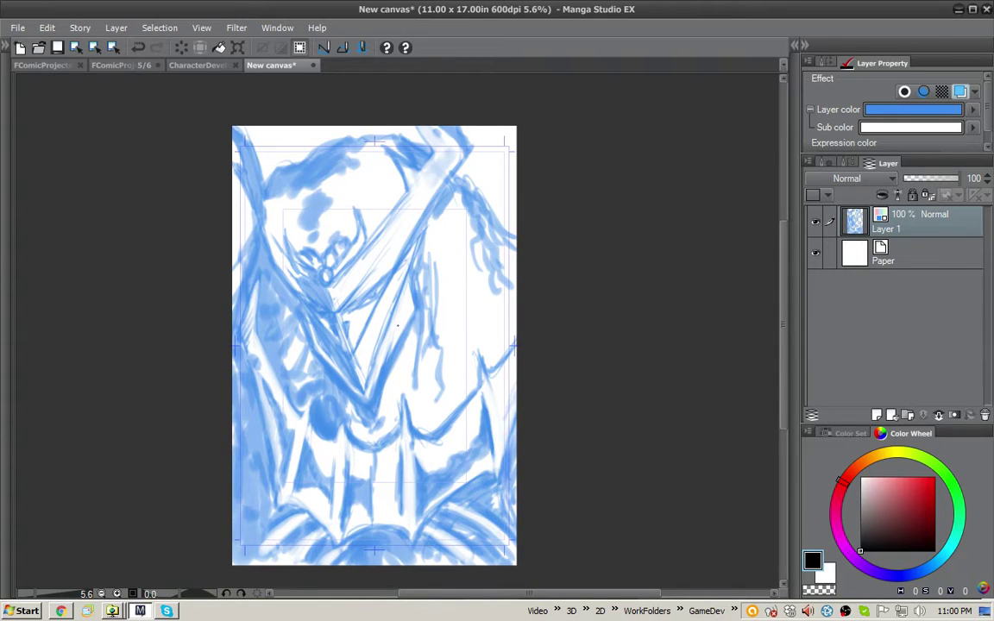
Shade the folds beneath the central V shape in blue, breaking them up with white strokes
mouse_move(328, 371)
mouse_down()
mouse_move(308, 395)
mouse_move(335, 402)
mouse_up()
mouse_move(332, 369)
mouse_down()
mouse_move(323, 390)
mouse_move(283, 328)
mouse_up()
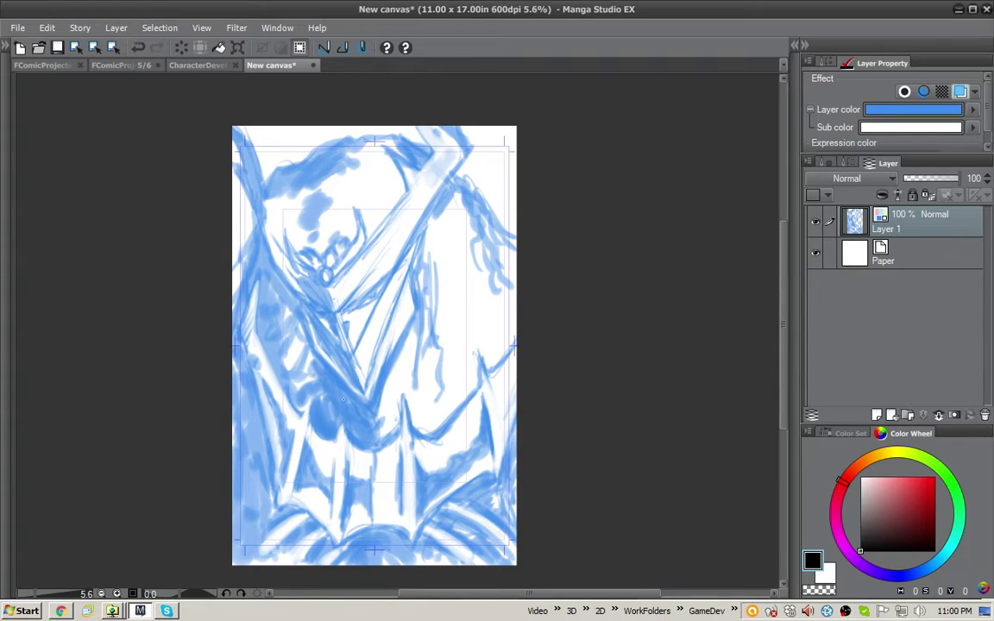
key(x)
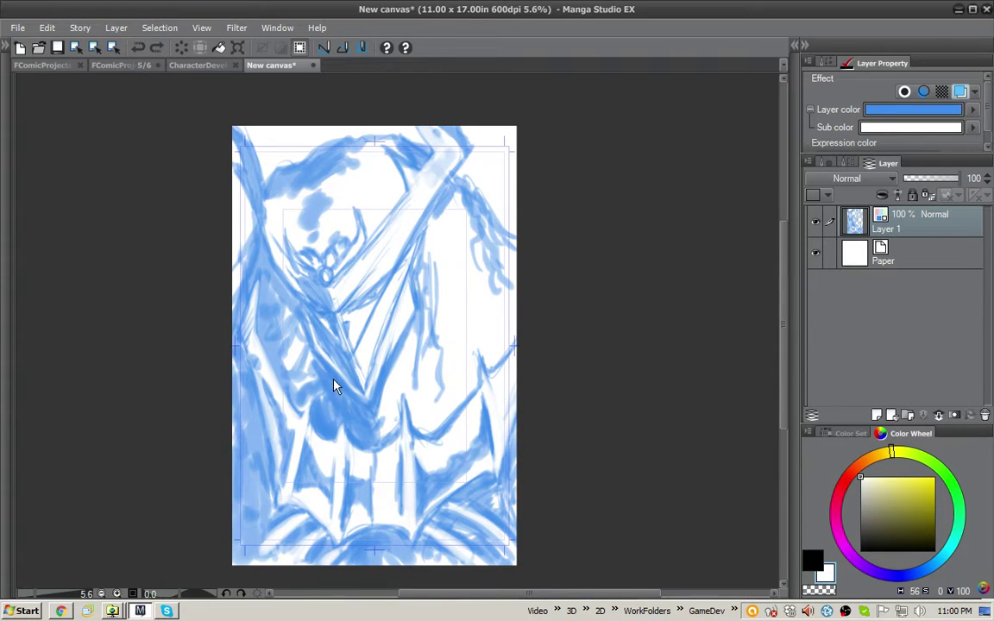
mouse_move(330, 380)
mouse_down()
mouse_move(371, 435)
mouse_move(383, 415)
mouse_up()
mouse_move(345, 376)
mouse_down()
mouse_move(336, 346)
mouse_move(367, 300)
mouse_up()
mouse_move(343, 337)
mouse_down()
mouse_move(352, 311)
mouse_move(332, 360)
mouse_up()
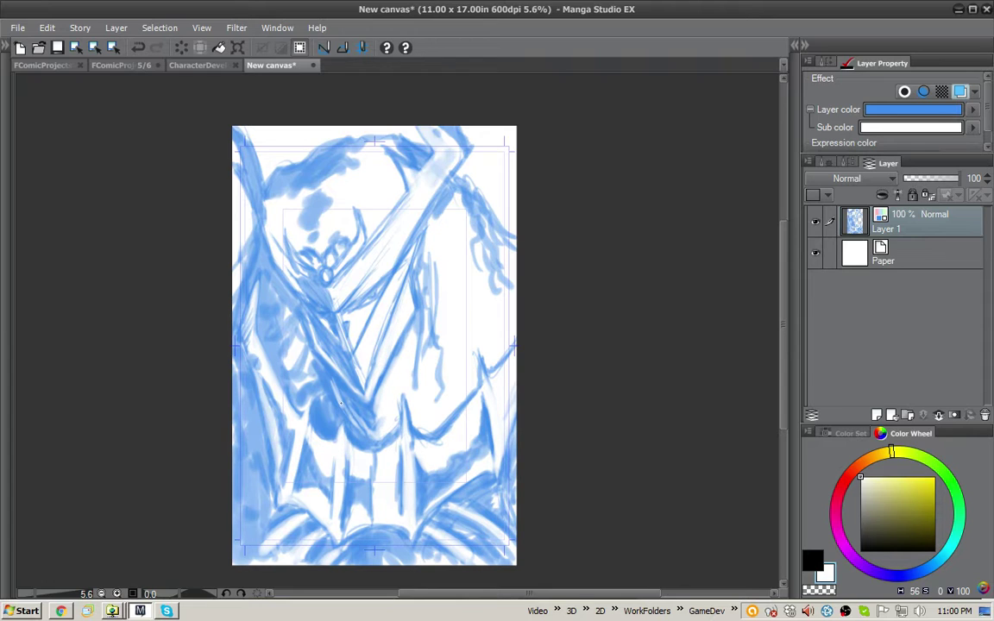
Cut a curved white highlight into the dark oval fold just left of the central hem
key(x)
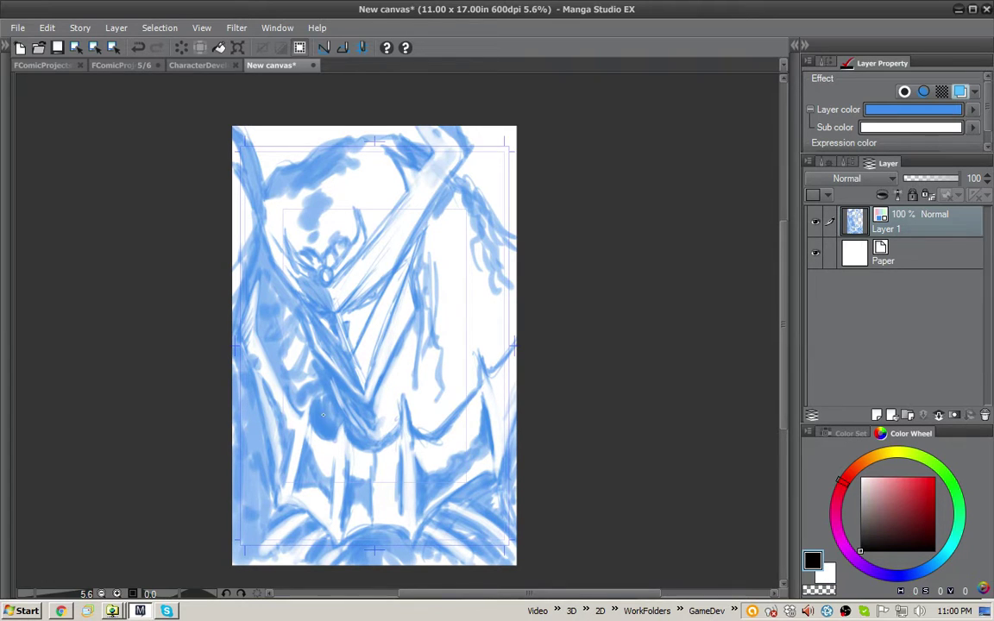
key(x)
drag(327, 404, 324, 428)
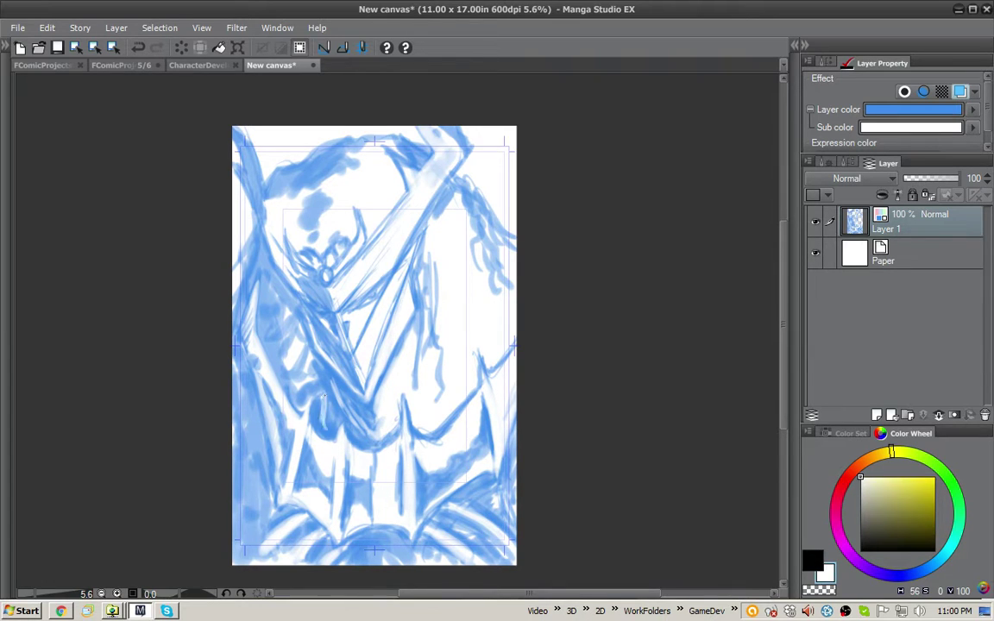
Fill the inside of the left wing with solid blue and darken the shoulder at the page's left edge
mouse_move(261, 286)
mouse_down()
mouse_move(258, 312)
mouse_move(283, 345)
mouse_move(264, 367)
mouse_move(272, 371)
mouse_move(245, 287)
mouse_move(268, 323)
mouse_up()
key(x)
drag(264, 249, 239, 290)
mouse_move(238, 220)
mouse_down()
mouse_move(245, 283)
mouse_move(235, 259)
mouse_move(236, 276)
mouse_move(257, 244)
mouse_up()
key(x)
mouse_move(240, 272)
mouse_down()
mouse_move(255, 251)
mouse_move(238, 316)
mouse_up()
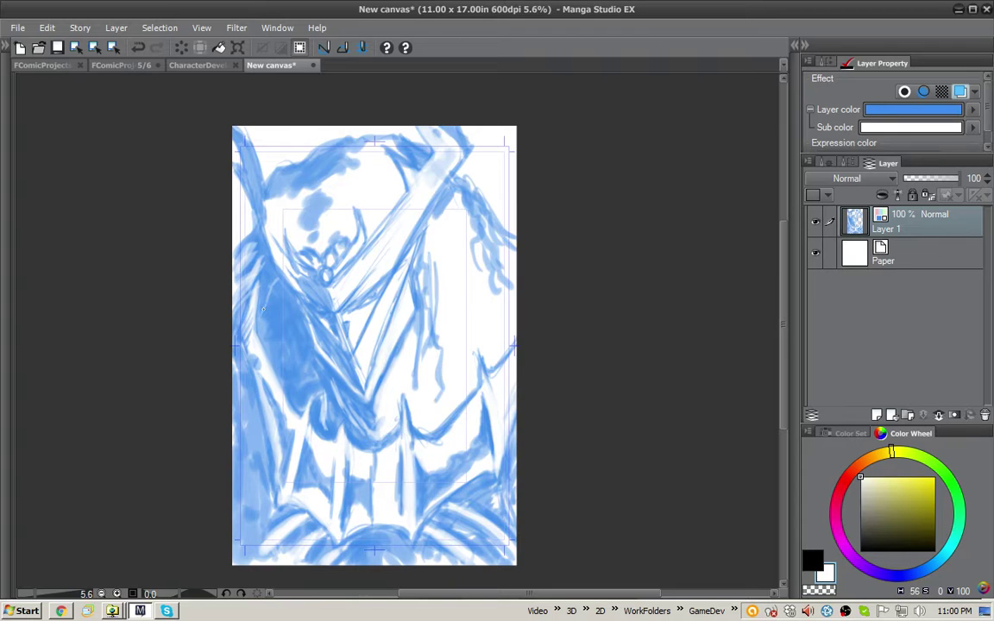
Streak thin, hair-like white strokes across the dark left wing and its outer edge
mouse_move(249, 264)
mouse_down()
mouse_move(234, 297)
mouse_move(246, 307)
mouse_up()
key(x)
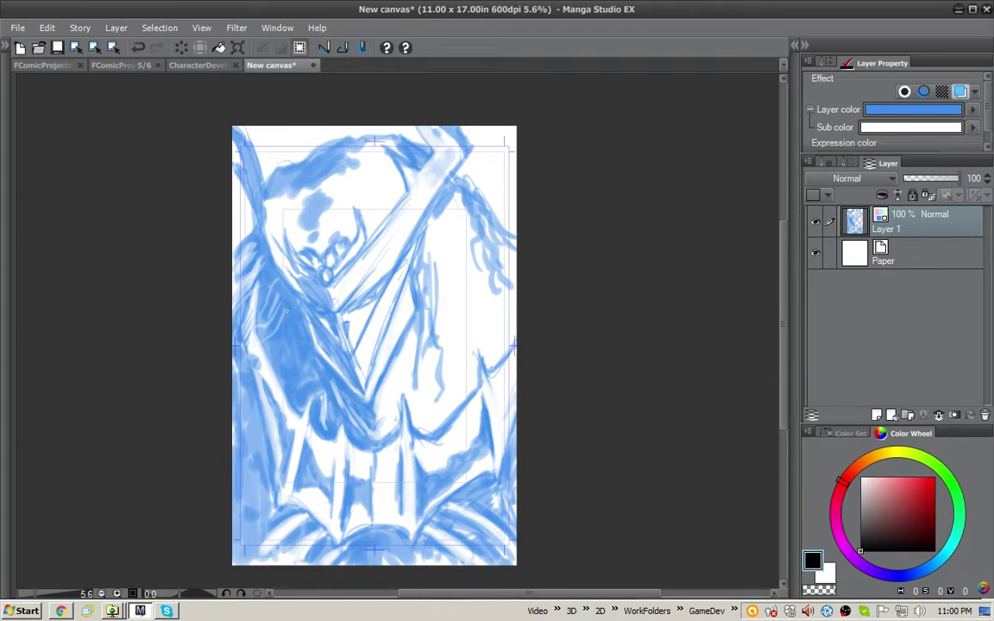
key(x)
key(x)
key(x)
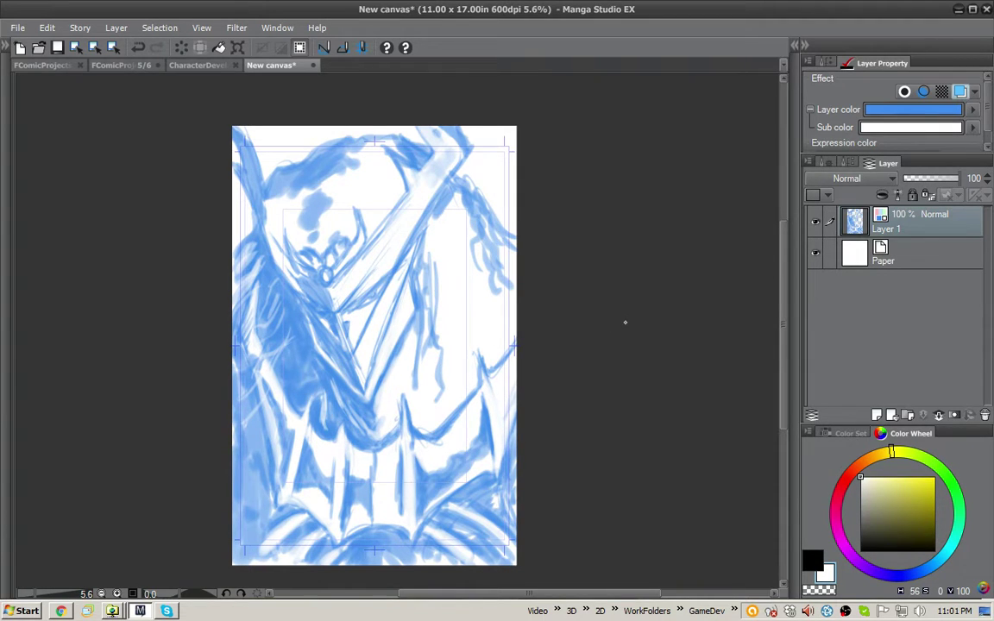
Darken the outline of the diagonal shaft in the page's upper-left corner and separate its edges with white
key(x)
mouse_move(233, 162)
mouse_down()
mouse_move(251, 215)
mouse_move(287, 252)
mouse_up()
drag(259, 205, 245, 253)
key(x)
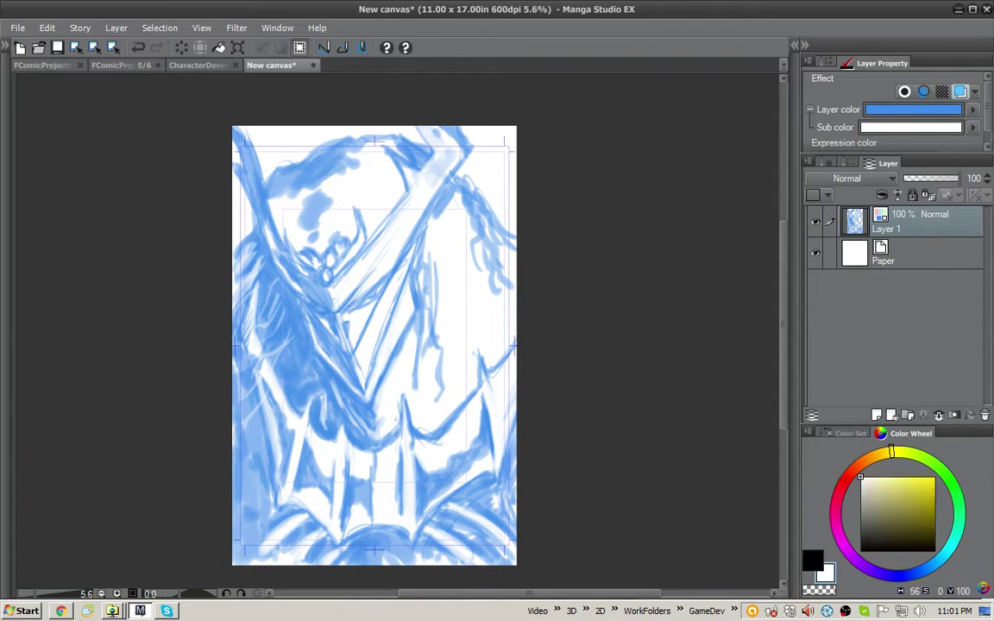
mouse_move(249, 159)
mouse_down()
mouse_move(226, 192)
mouse_move(232, 214)
mouse_move(221, 195)
mouse_move(256, 248)
mouse_move(252, 263)
mouse_move(257, 245)
mouse_up()
key(x)
drag(261, 233, 243, 248)
mouse_move(263, 199)
mouse_down()
mouse_move(239, 243)
mouse_move(250, 248)
mouse_up()
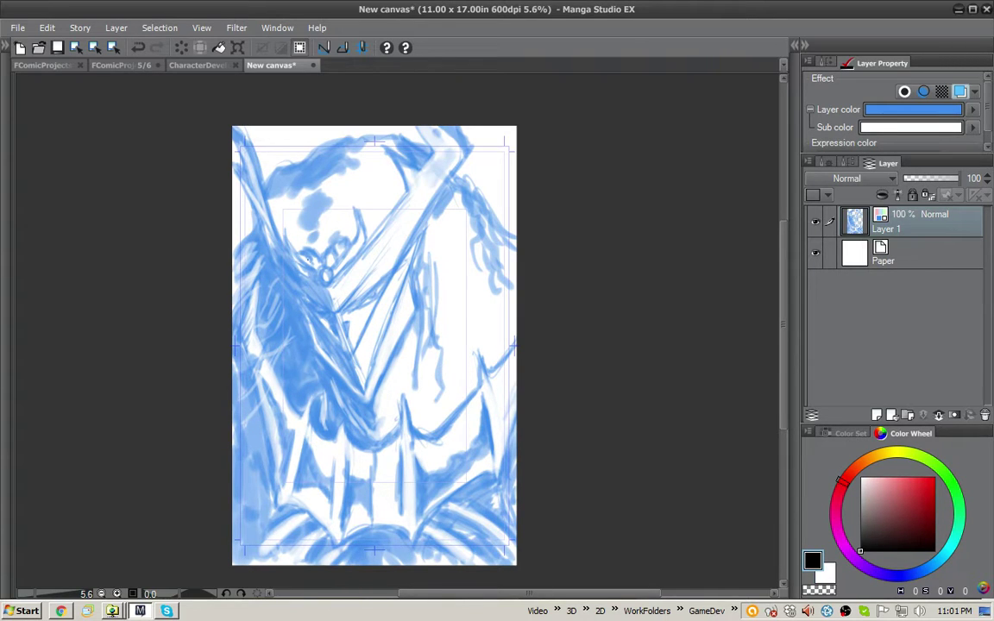
Shade the left side of the head in blue beside the diagonal shaft, softening the inner edge with white
mouse_move(288, 211)
mouse_down()
mouse_move(272, 230)
mouse_move(256, 224)
mouse_up()
drag(265, 187, 243, 211)
mouse_move(270, 156)
mouse_down()
mouse_move(246, 193)
mouse_move(264, 210)
mouse_up()
key(x)
drag(315, 234, 319, 183)
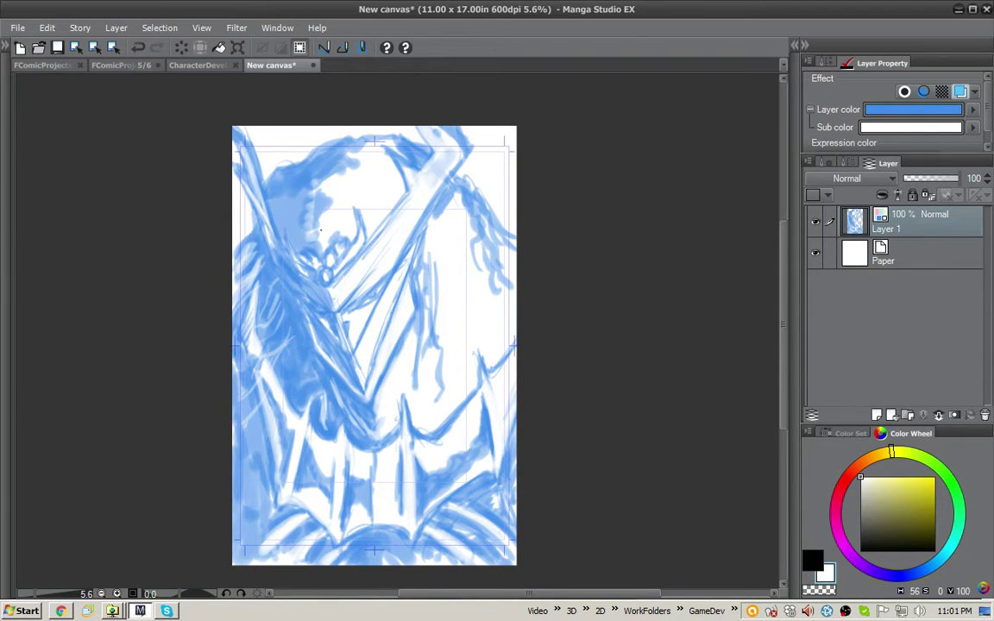
Build up swirling locks over the top of the head with alternating blue and white curved strokes
key(x)
mouse_move(304, 226)
mouse_down()
mouse_move(284, 206)
mouse_move(350, 201)
mouse_move(328, 198)
mouse_move(352, 145)
mouse_up()
mouse_move(352, 190)
mouse_down()
mouse_move(309, 159)
mouse_move(323, 151)
mouse_move(312, 136)
mouse_move(332, 129)
mouse_move(315, 122)
mouse_up()
drag(359, 166, 349, 138)
mouse_move(361, 189)
mouse_down()
mouse_move(338, 164)
mouse_move(287, 184)
mouse_move(285, 216)
mouse_up()
mouse_move(341, 164)
mouse_down()
mouse_move(306, 169)
mouse_move(294, 189)
mouse_move(293, 175)
mouse_up()
mouse_move(337, 139)
mouse_down()
mouse_move(254, 193)
mouse_move(259, 167)
mouse_up()
key(x)
key(x)
key(x)
Draw long blue strands falling from the right side of the head over the crossed bands to the hem
mouse_move(332, 184)
mouse_down()
mouse_move(347, 207)
mouse_move(363, 301)
mouse_up()
key(x)
drag(356, 247, 363, 297)
mouse_move(352, 192)
mouse_down()
mouse_move(360, 248)
mouse_move(352, 362)
mouse_move(362, 277)
mouse_up()
drag(355, 276, 353, 358)
drag(364, 301, 366, 353)
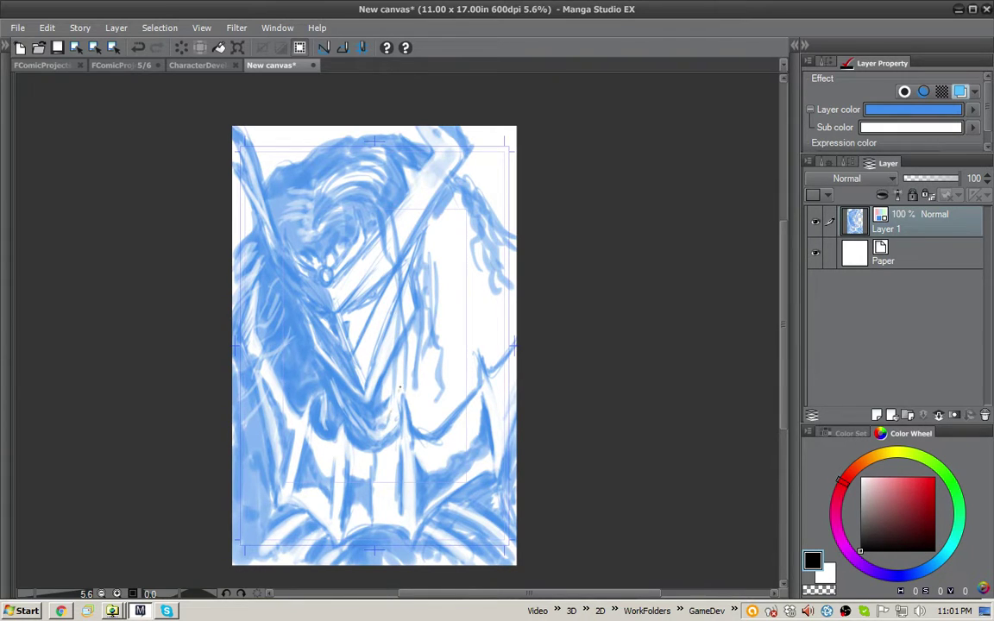
mouse_move(403, 359)
mouse_down()
mouse_move(412, 335)
mouse_move(395, 372)
mouse_up()
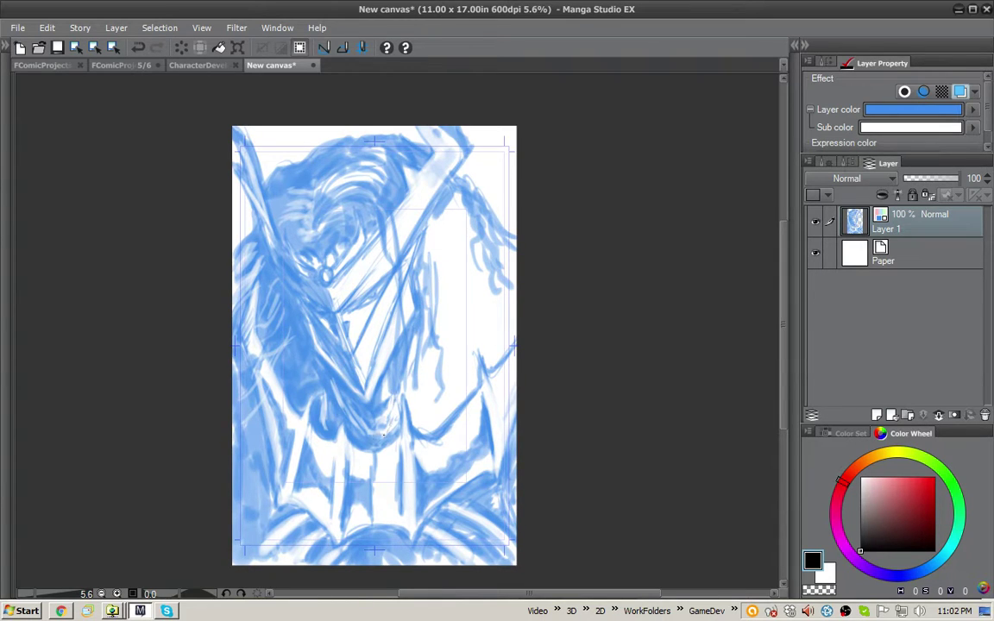
Sharpen the left and central hem spines with white and shade the fabric between the central spines in blue
key(x)
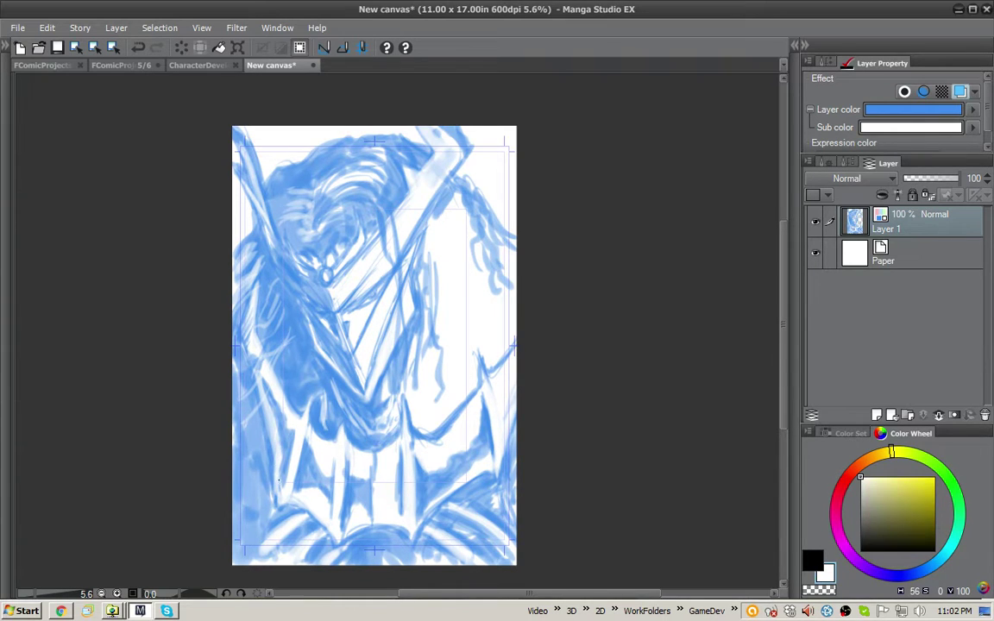
key(x)
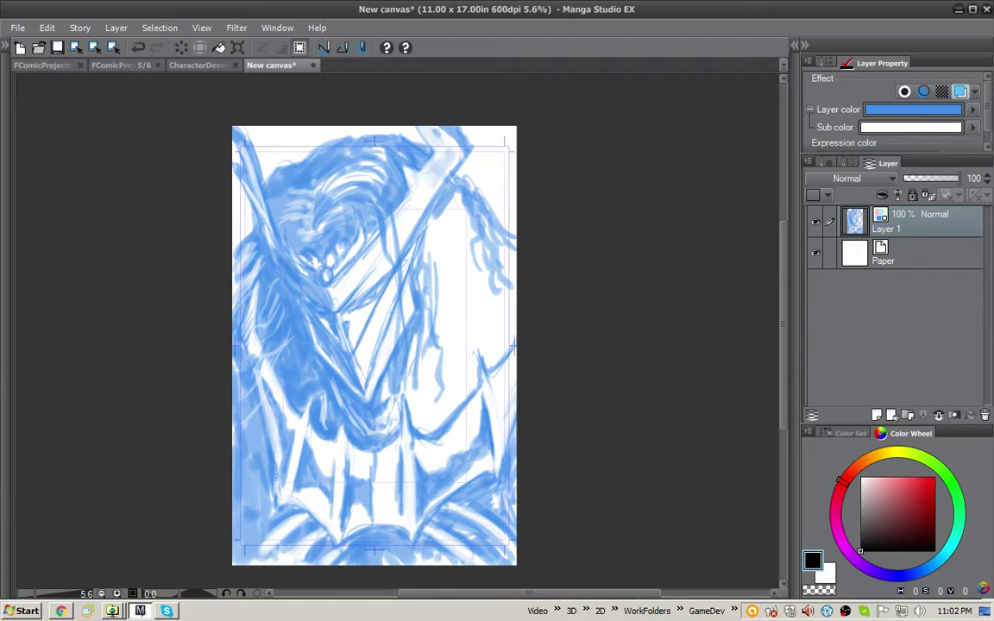
key(x)
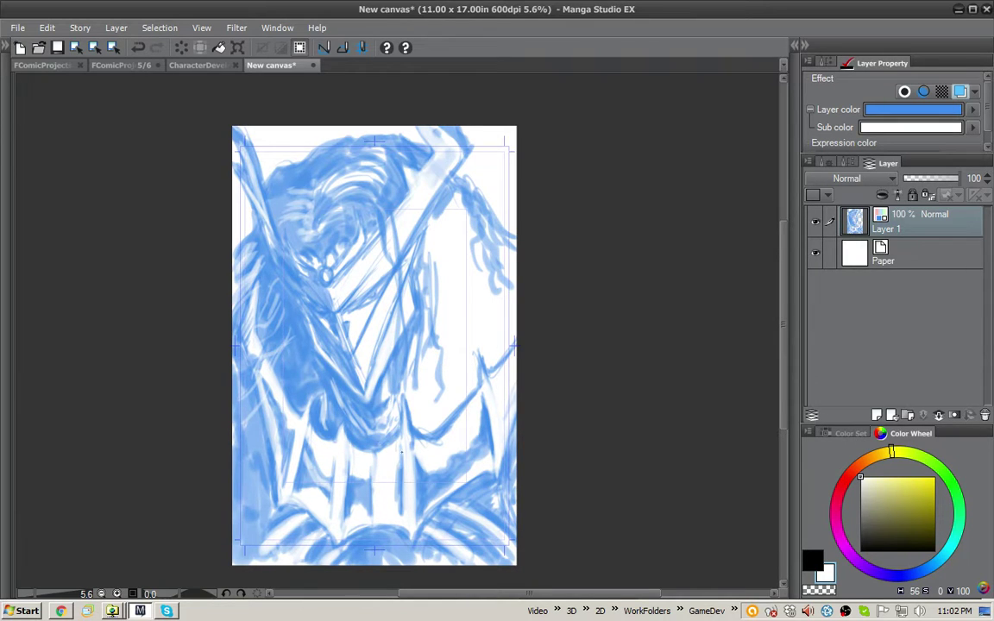
key(x)
mouse_move(400, 473)
mouse_down()
mouse_move(393, 500)
mouse_move(386, 488)
mouse_move(376, 493)
mouse_up()
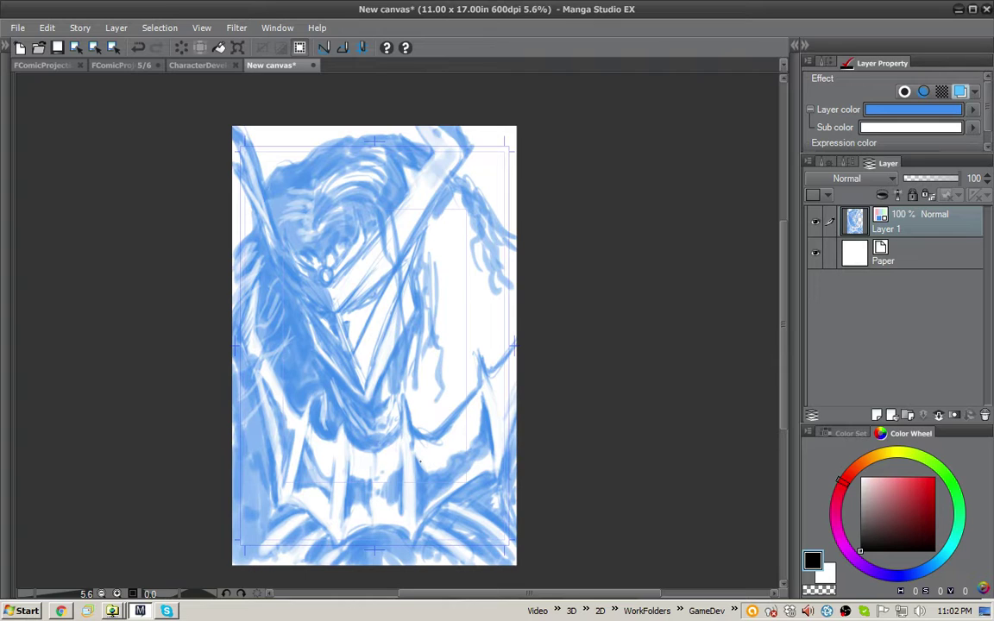
Clean up the far-right spine with white and shade the background beside its tip in blue
key(x)
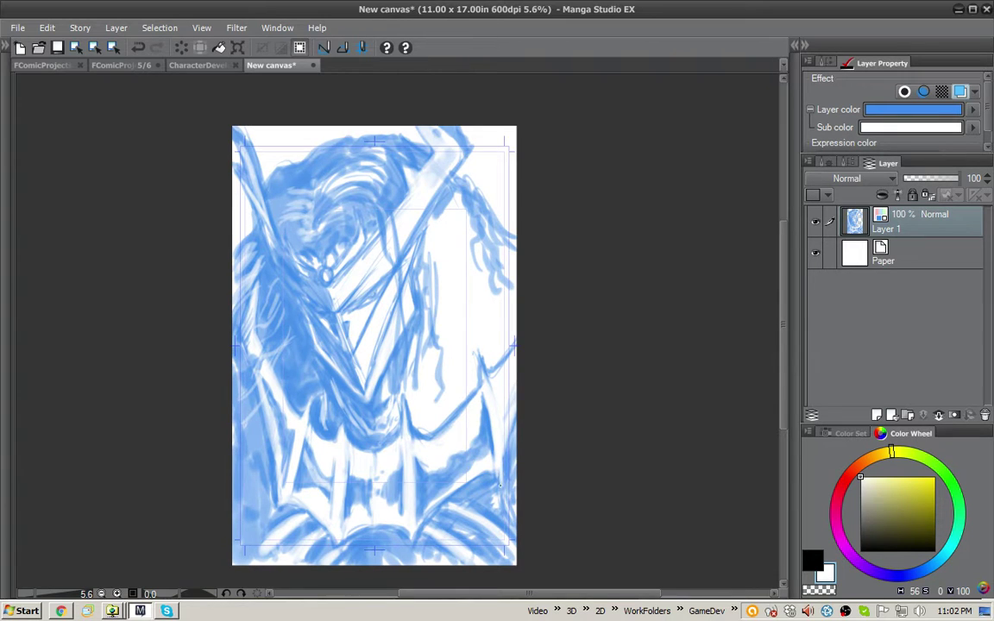
key(x)
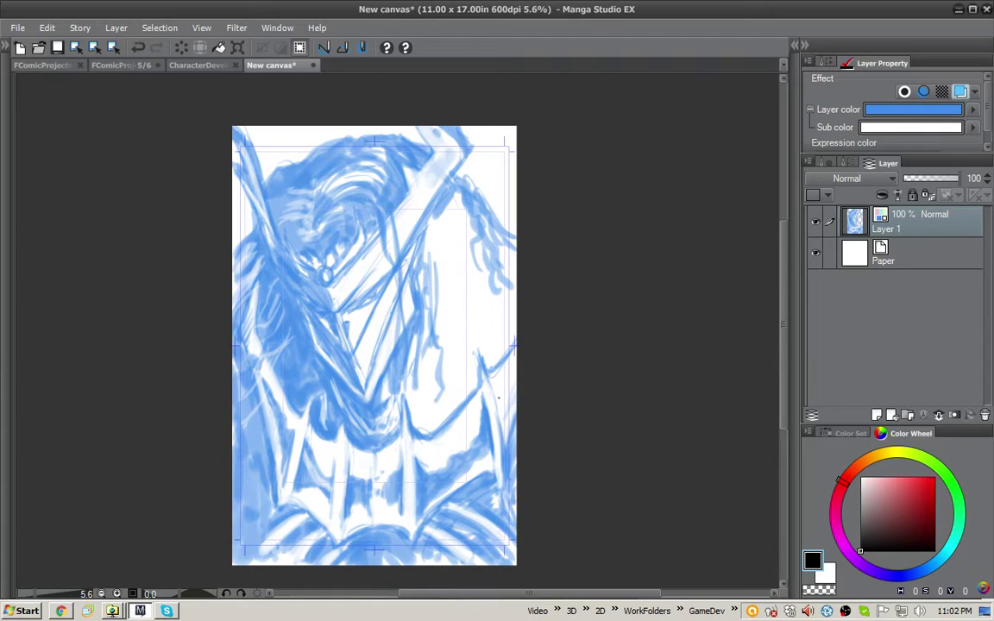
mouse_move(498, 401)
mouse_down()
mouse_move(505, 432)
mouse_move(509, 393)
mouse_up()
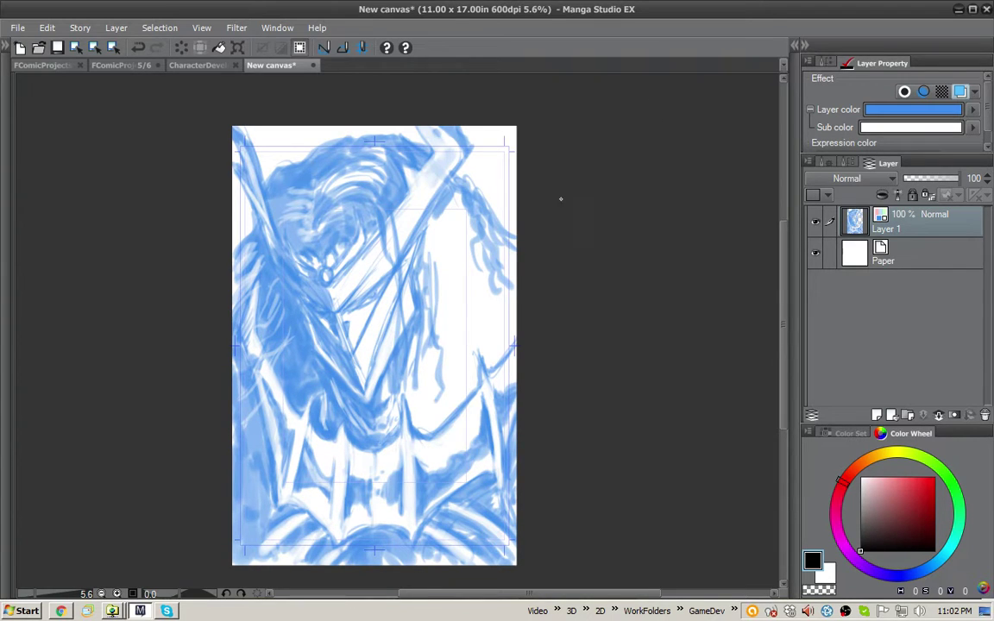
Shade the right edge of the figure, the right-hand hem and the hanging strands beside the torso in blue
mouse_move(504, 289)
mouse_down()
mouse_move(490, 345)
mouse_move(516, 269)
mouse_move(496, 327)
mouse_move(502, 285)
mouse_move(494, 345)
mouse_move(516, 312)
mouse_move(505, 347)
mouse_move(474, 352)
mouse_move(441, 402)
mouse_move(416, 414)
mouse_move(473, 387)
mouse_move(454, 398)
mouse_move(464, 406)
mouse_up()
mouse_move(462, 407)
mouse_down()
mouse_move(437, 427)
mouse_move(464, 411)
mouse_up()
mouse_move(421, 323)
mouse_down()
mouse_move(435, 356)
mouse_move(421, 375)
mouse_move(420, 409)
mouse_up()
drag(435, 360, 424, 405)
mouse_move(438, 377)
mouse_down()
mouse_move(426, 403)
mouse_move(434, 396)
mouse_up()
drag(433, 352, 439, 391)
drag(393, 330, 380, 274)
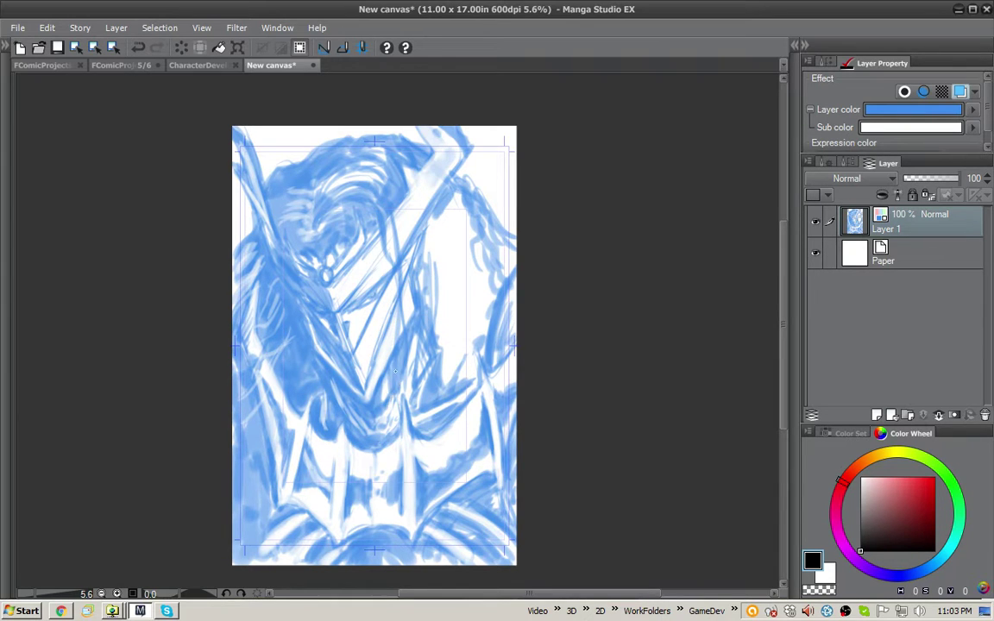
Darken the folds at the right of the V shape's tip and pick out highlights there with white
mouse_move(393, 366)
mouse_down()
mouse_move(381, 388)
mouse_move(396, 424)
mouse_up()
key(x)
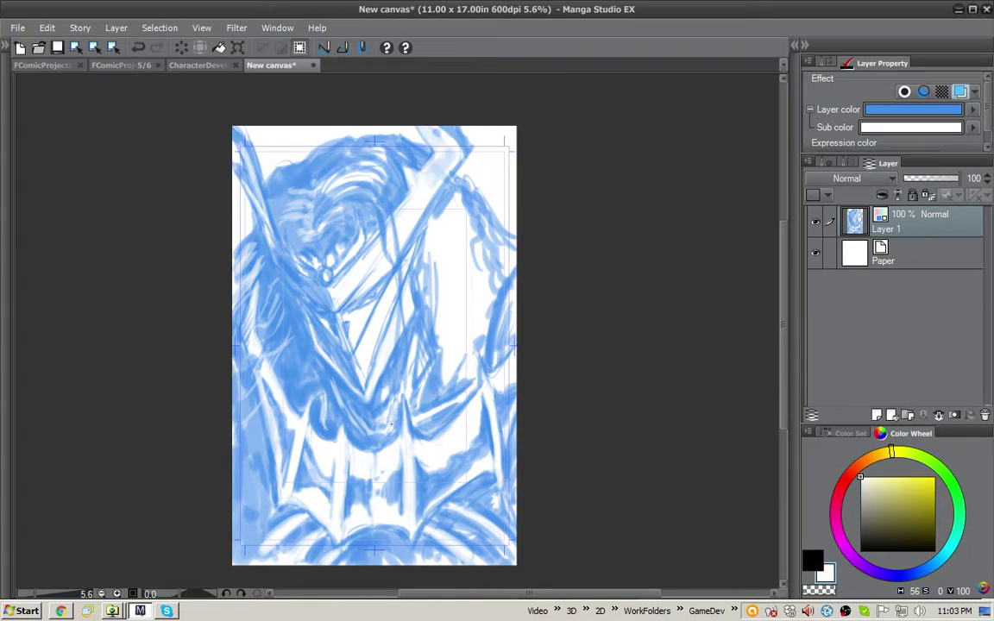
drag(402, 414, 404, 426)
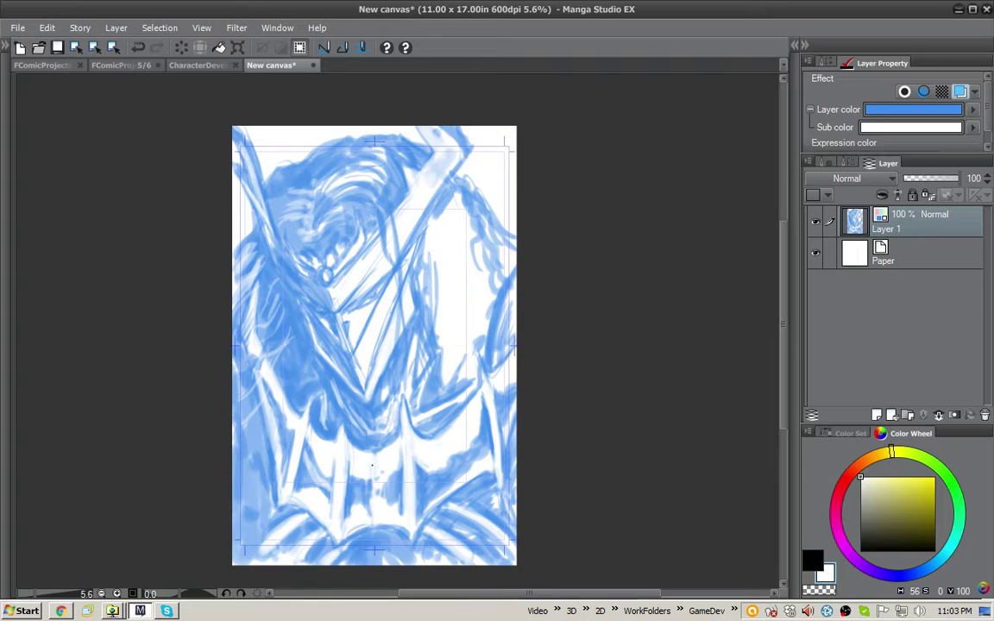
key(x)
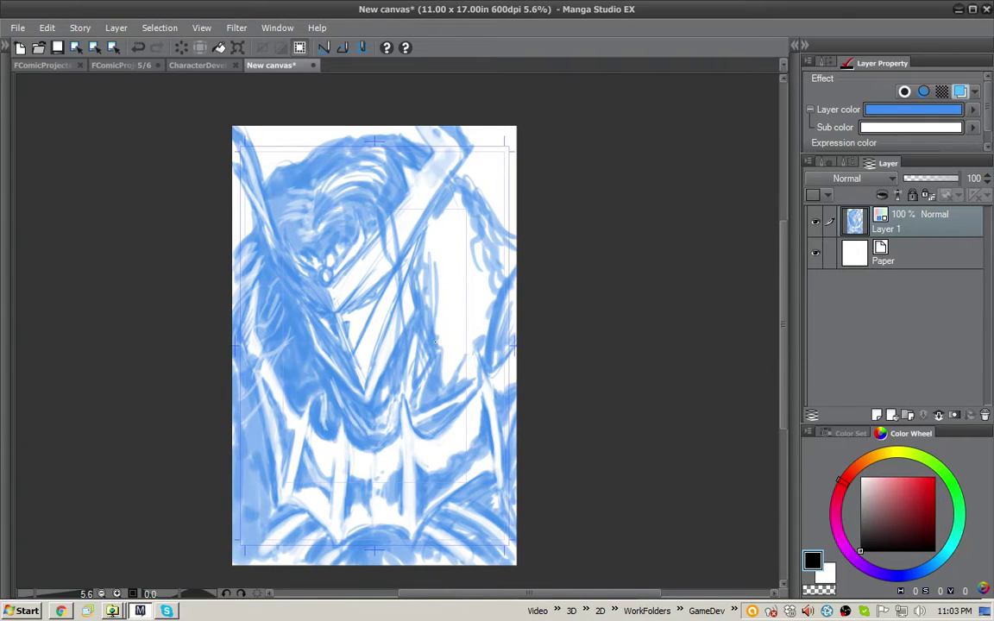
Extend loose blue strands down over the right-hand hem, separating them with white strokes
mouse_move(428, 289)
mouse_down()
mouse_move(465, 439)
mouse_move(469, 374)
mouse_move(422, 328)
mouse_move(399, 424)
mouse_move(450, 414)
mouse_up()
key(x)
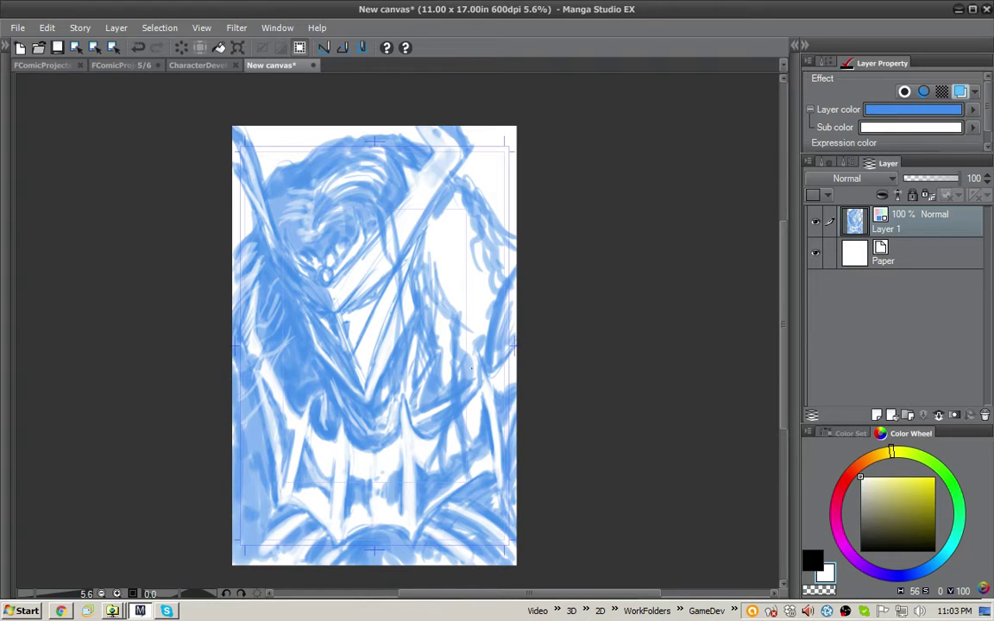
mouse_move(420, 324)
mouse_down()
mouse_move(399, 388)
mouse_move(403, 333)
mouse_move(411, 388)
mouse_up()
key(x)
drag(411, 327, 423, 405)
drag(458, 453, 454, 518)
key(x)
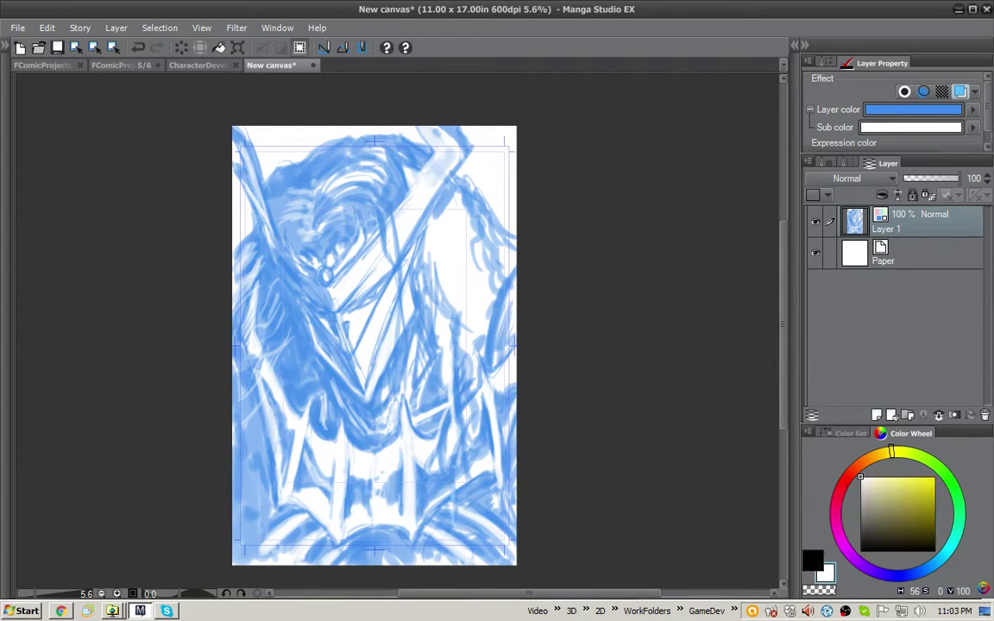
drag(457, 464, 482, 407)
Fill the open area between the torso strands and the page's right edge with solid blue
mouse_move(432, 380)
mouse_down()
mouse_move(419, 316)
mouse_move(451, 245)
mouse_up()
key(x)
mouse_move(476, 326)
mouse_down()
mouse_move(449, 250)
mouse_move(451, 221)
mouse_move(433, 238)
mouse_move(426, 280)
mouse_move(452, 320)
mouse_move(442, 343)
mouse_move(447, 384)
mouse_move(450, 338)
mouse_move(393, 286)
mouse_move(376, 209)
mouse_up()
drag(375, 252, 395, 301)
mouse_move(446, 220)
mouse_down()
mouse_move(435, 207)
mouse_move(468, 309)
mouse_up()
mouse_move(423, 269)
mouse_down()
mouse_move(430, 348)
mouse_move(459, 230)
mouse_move(412, 170)
mouse_move(464, 200)
mouse_move(416, 159)
mouse_move(444, 128)
mouse_move(450, 147)
mouse_move(432, 177)
mouse_up()
Clean up the bent band at the page's upper right with white and add blue contour lines inside it
key(x)
key(x)
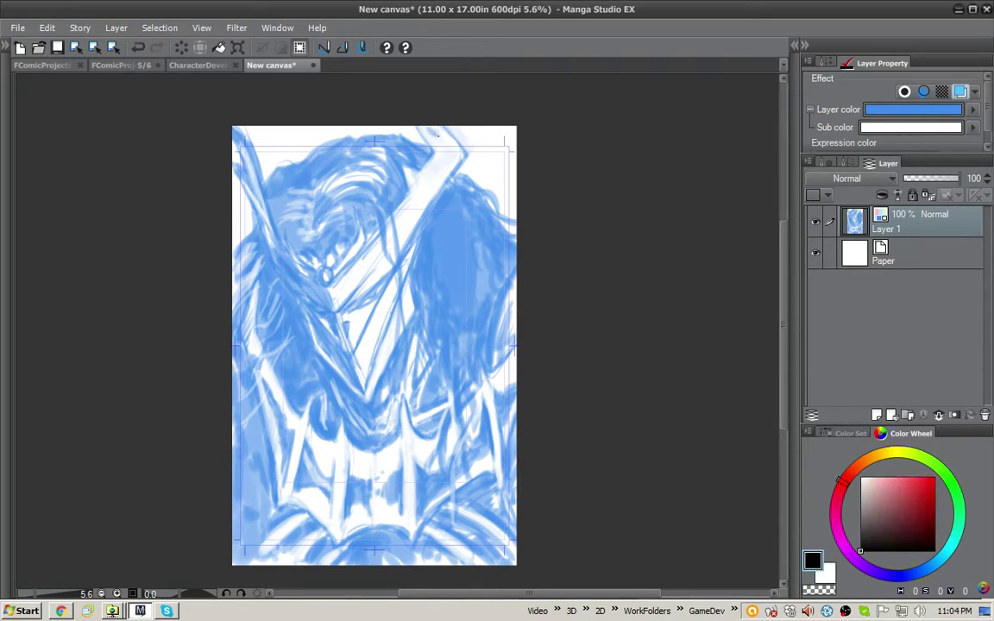
drag(443, 160, 427, 185)
drag(342, 312, 318, 245)
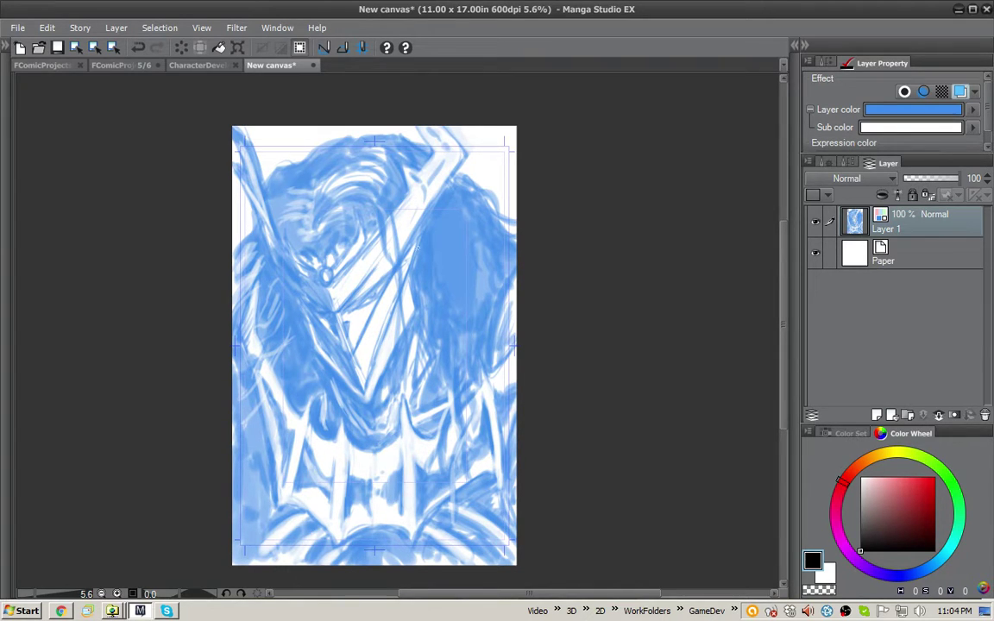
Whiten the upper diagonal band and clean up and redraw its edge where it meets the lower band
key(x)
drag(361, 248, 332, 338)
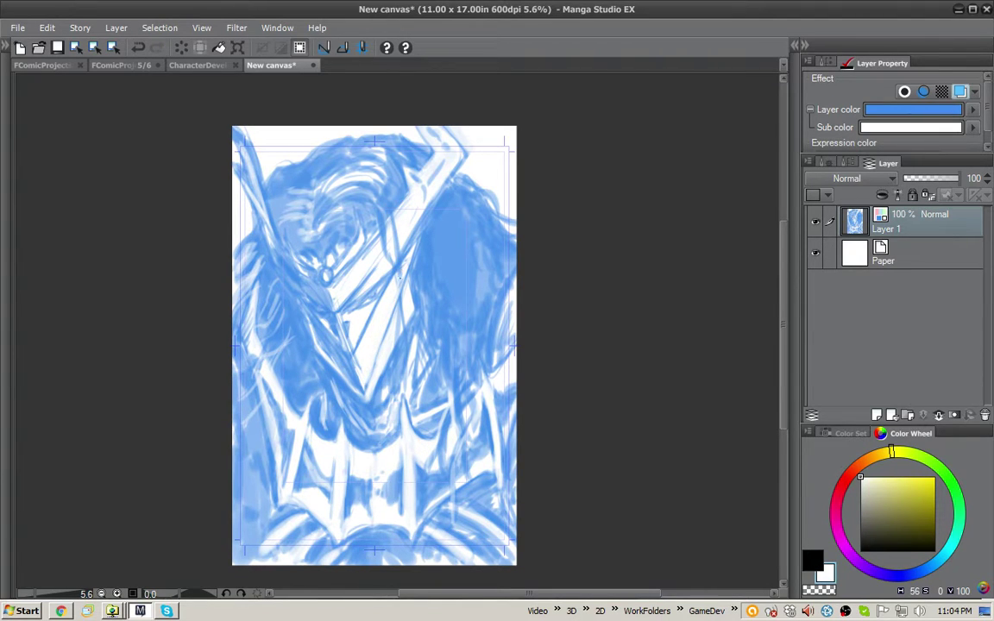
drag(407, 260, 397, 289)
drag(414, 247, 399, 280)
key(x)
drag(416, 244, 399, 295)
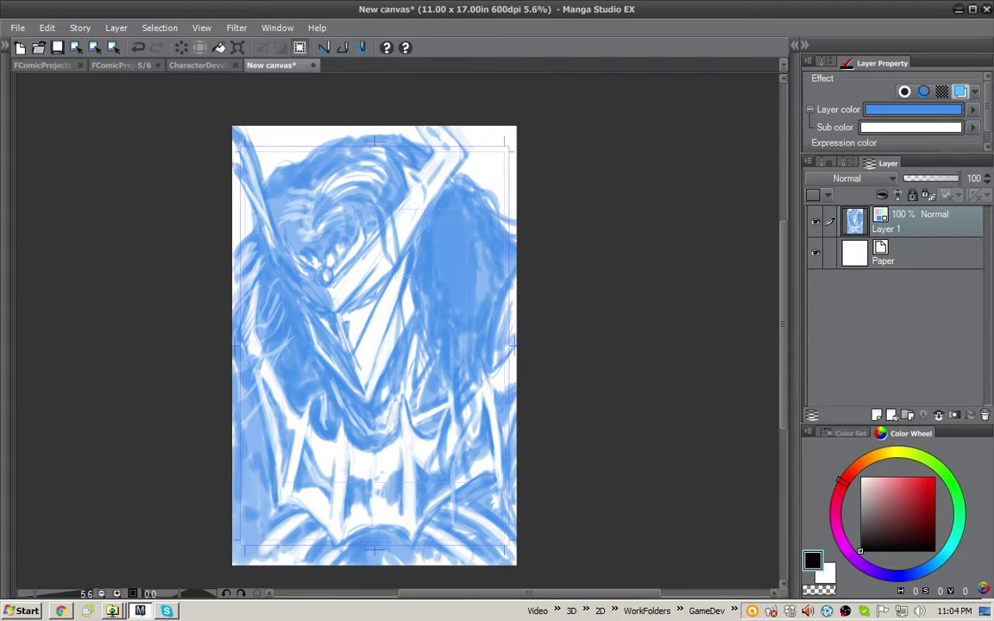
Define the lower diagonal band forming the V with parallel blue lines and white highlights
key(x)
mouse_move(367, 241)
mouse_down()
mouse_move(357, 283)
mouse_move(360, 255)
mouse_move(347, 283)
mouse_up()
key(x)
drag(380, 341, 365, 370)
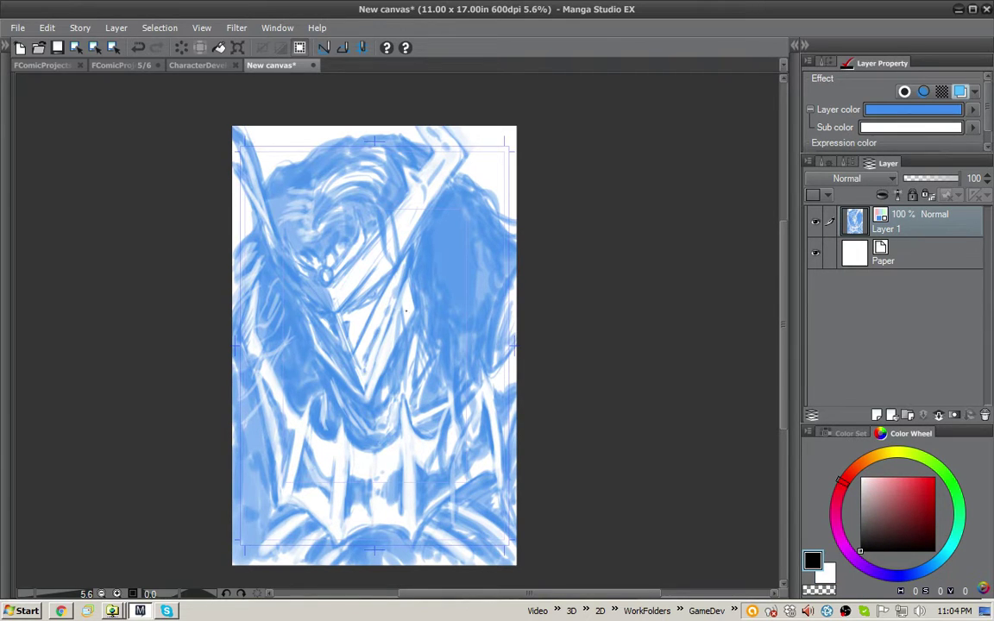
mouse_move(368, 253)
mouse_down()
mouse_move(369, 282)
mouse_move(367, 243)
mouse_move(371, 283)
mouse_move(355, 278)
mouse_move(350, 302)
mouse_move(363, 272)
mouse_move(336, 332)
mouse_up()
key(x)
key(x)
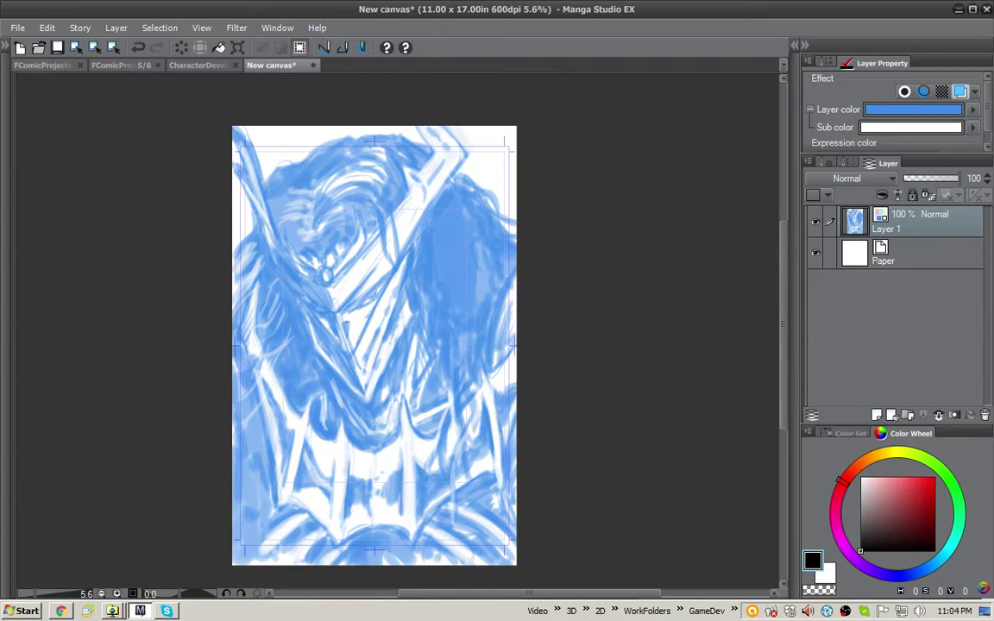
Darken the wedge below the upper diagonal band and paint out the band's inner lines with white
drag(337, 268, 312, 281)
key(x)
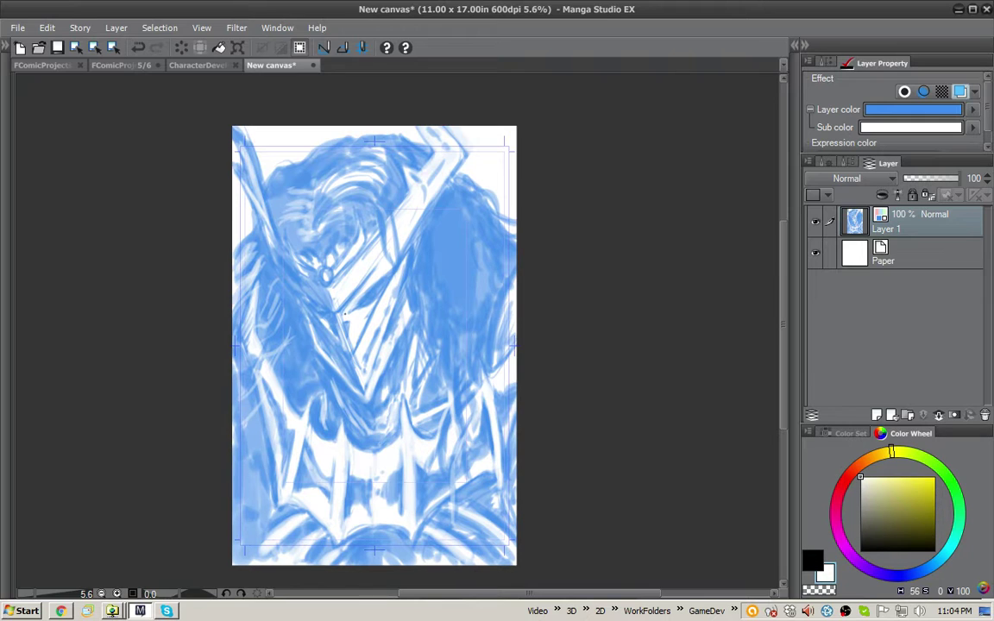
drag(336, 243, 305, 282)
drag(336, 243, 308, 282)
key(x)
drag(358, 227, 325, 264)
mouse_move(340, 249)
mouse_down()
mouse_move(301, 287)
mouse_move(330, 295)
mouse_up()
key(x)
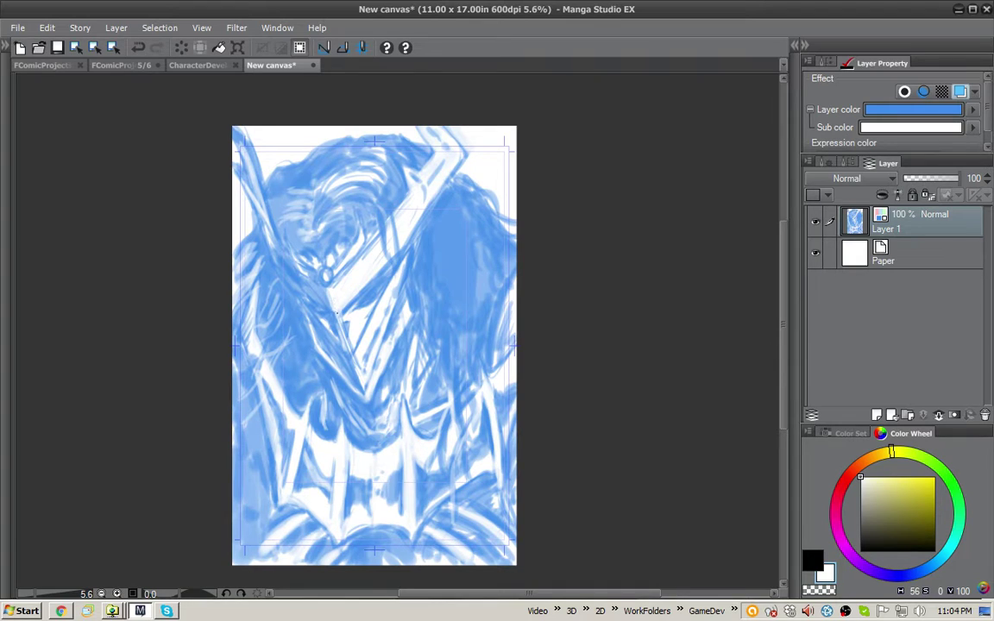
Refine the edges of the upper band's lower end beside the face with blue lines and white touch-ups
mouse_move(328, 257)
mouse_down()
mouse_move(304, 287)
mouse_move(309, 280)
mouse_up()
drag(345, 239, 325, 262)
mouse_move(360, 218)
mouse_down()
mouse_move(329, 260)
mouse_move(339, 319)
mouse_up()
key(x)
drag(323, 270, 313, 283)
key(x)
drag(352, 249, 333, 263)
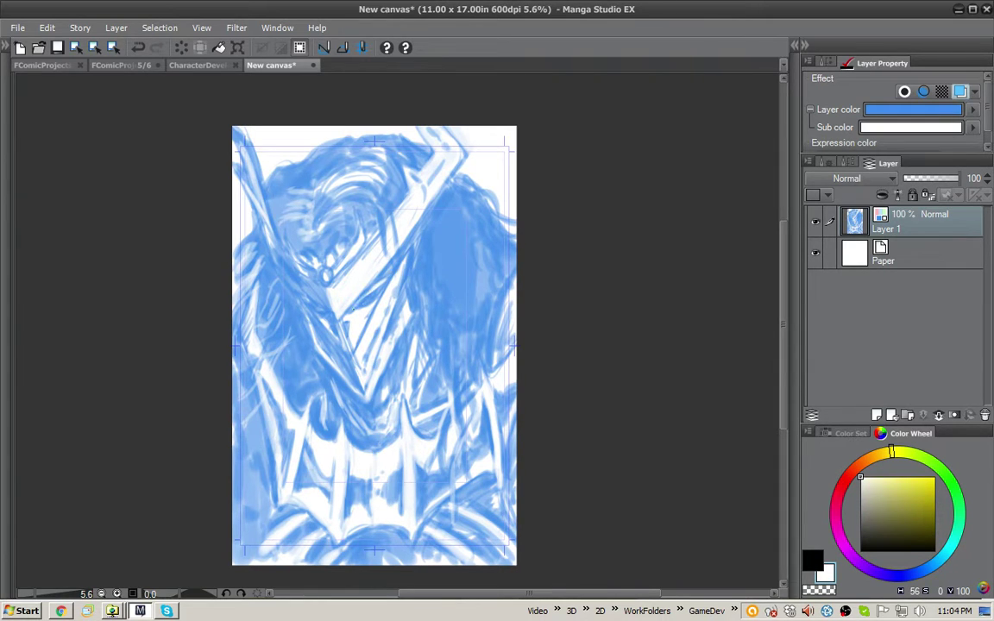
Touch up the lower end of the upper diagonal band and the dark wedge beneath it with white and blue strokes
mouse_move(344, 261)
mouse_down()
mouse_move(324, 280)
mouse_move(333, 272)
mouse_up()
drag(373, 309, 354, 317)
key(x)
mouse_move(387, 286)
mouse_down()
mouse_move(366, 305)
mouse_move(374, 292)
mouse_up()
drag(343, 256, 315, 282)
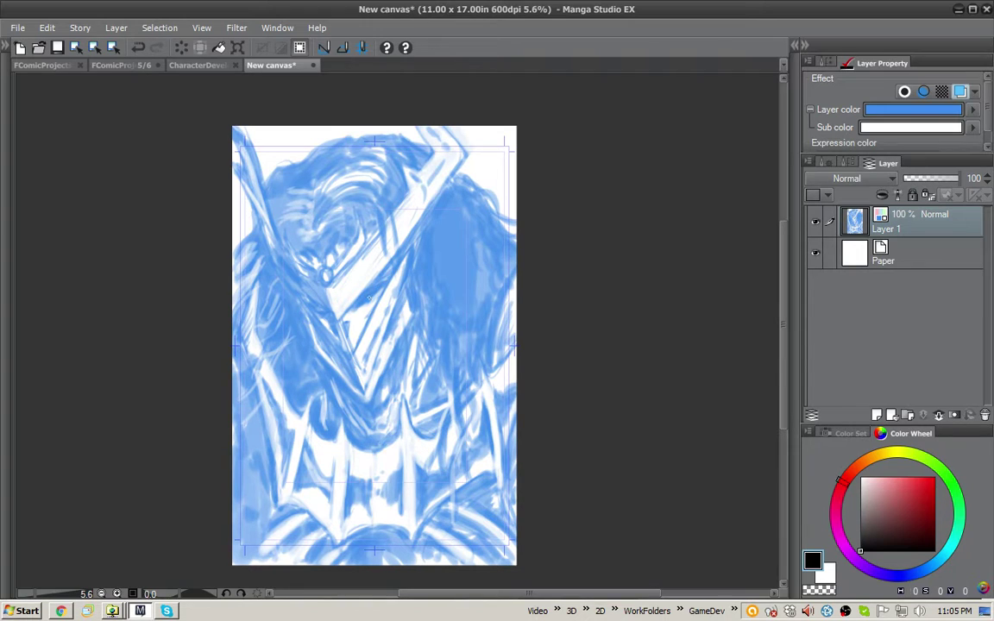
Dot small white highlights into the dark wedges beside the V and add blue accent strokes along its bands
key(x)
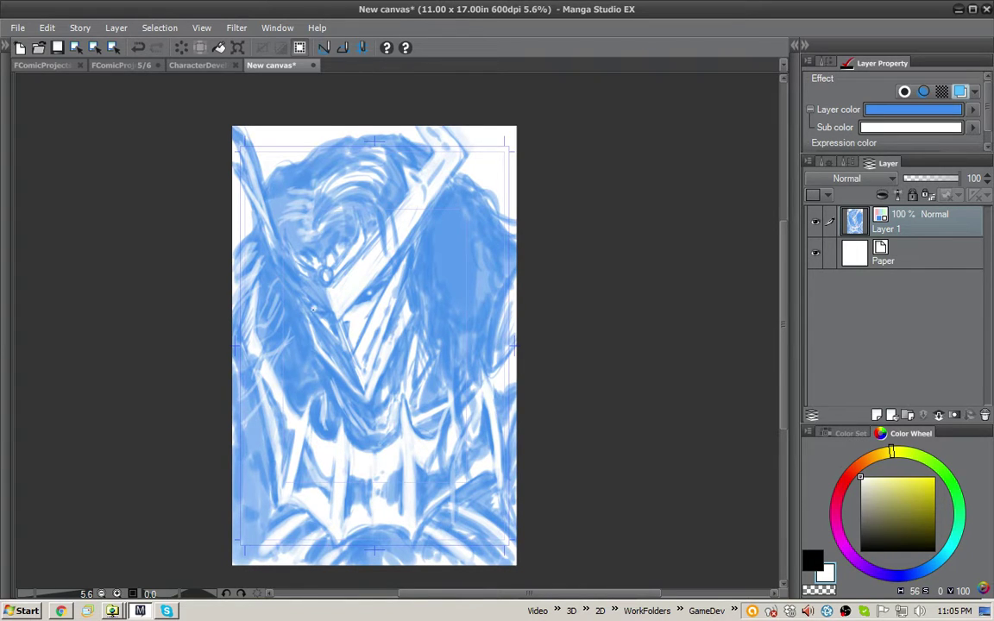
key(x)
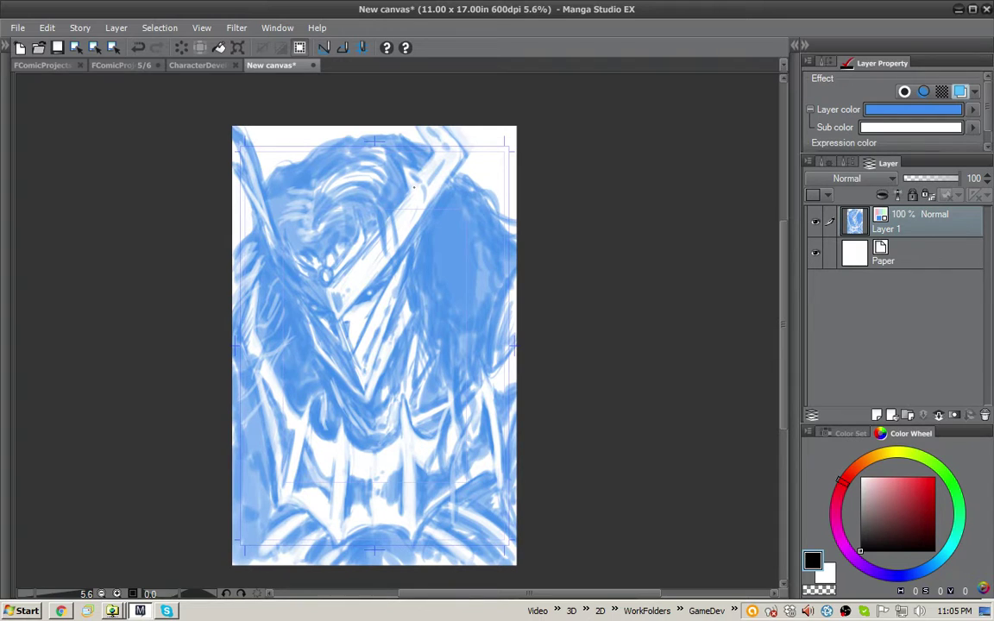
drag(419, 189, 409, 226)
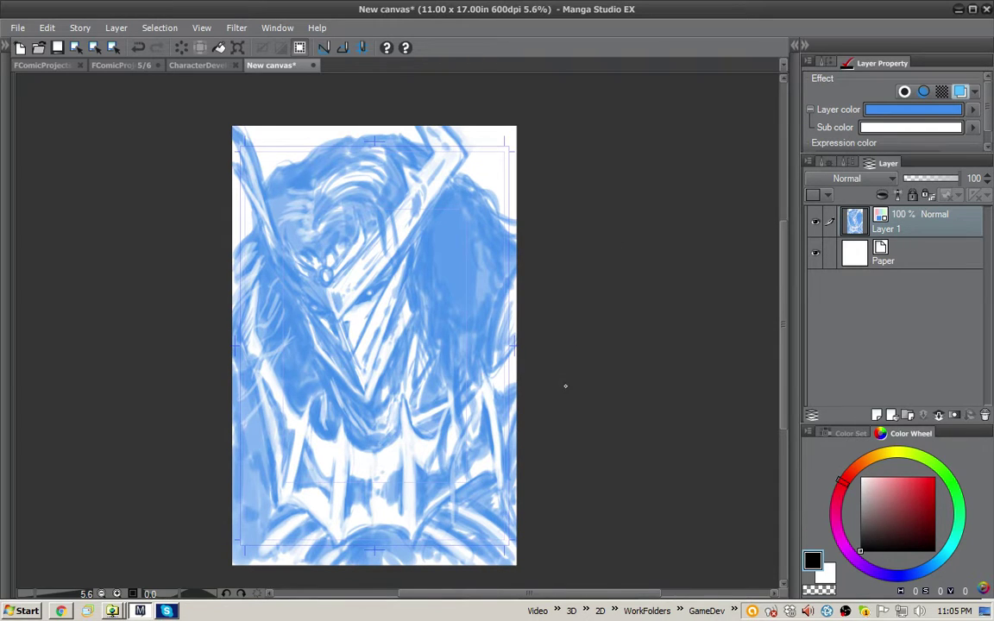
mouse_move(405, 293)
mouse_down()
mouse_move(409, 328)
mouse_move(378, 386)
mouse_up()
Paint pale wavy strands through the dark mass right of the bands and deepen the blue along the page's lower left edge
key(x)
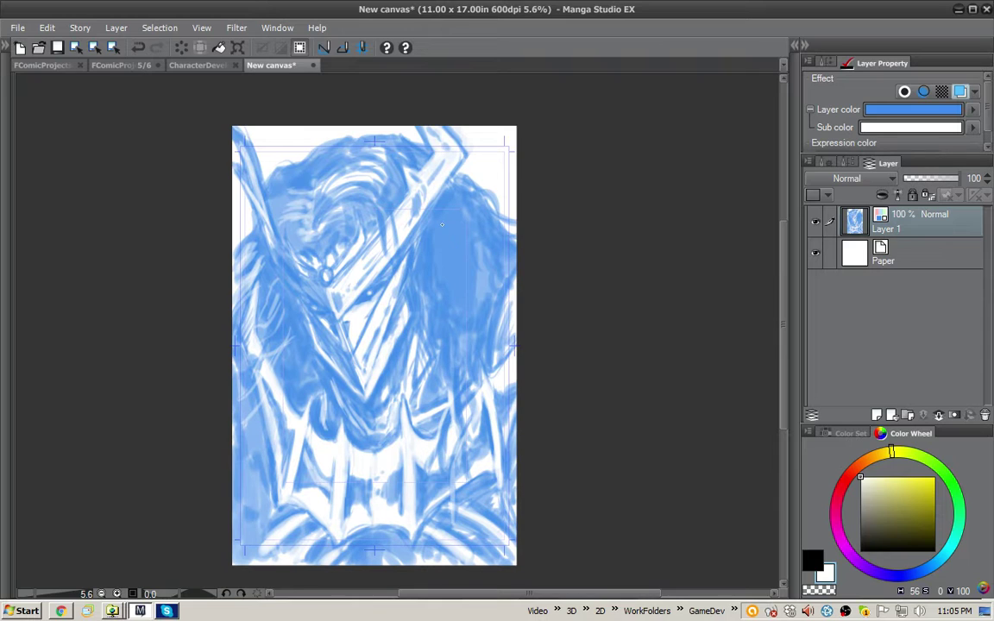
mouse_move(440, 221)
mouse_down()
mouse_move(455, 338)
mouse_move(399, 215)
mouse_move(393, 235)
mouse_move(390, 294)
mouse_move(416, 254)
mouse_move(429, 335)
mouse_up()
mouse_move(453, 203)
mouse_down()
mouse_move(497, 300)
mouse_move(410, 185)
mouse_move(444, 259)
mouse_move(502, 264)
mouse_up()
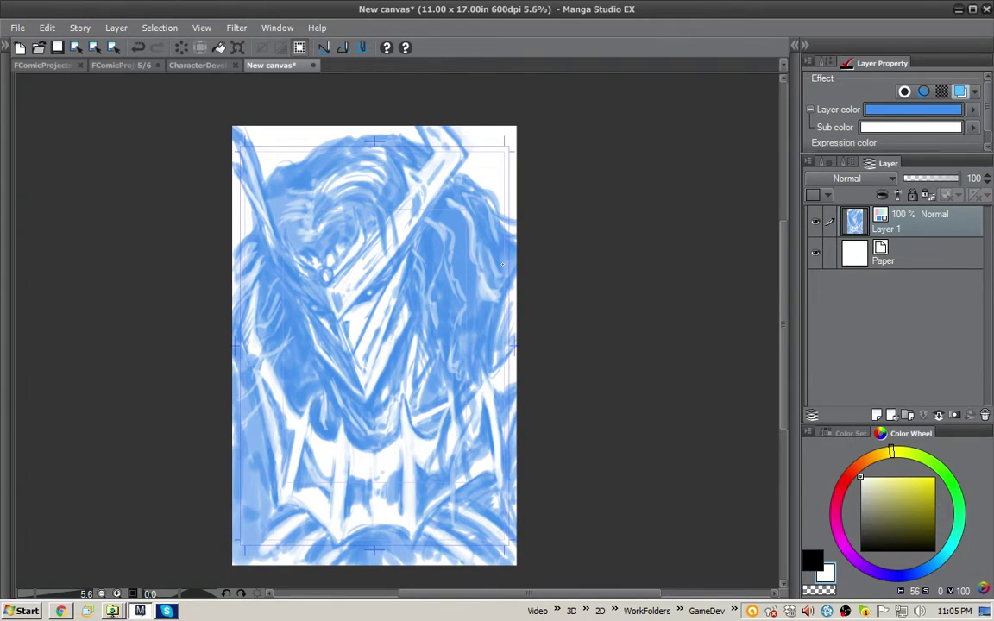
key(x)
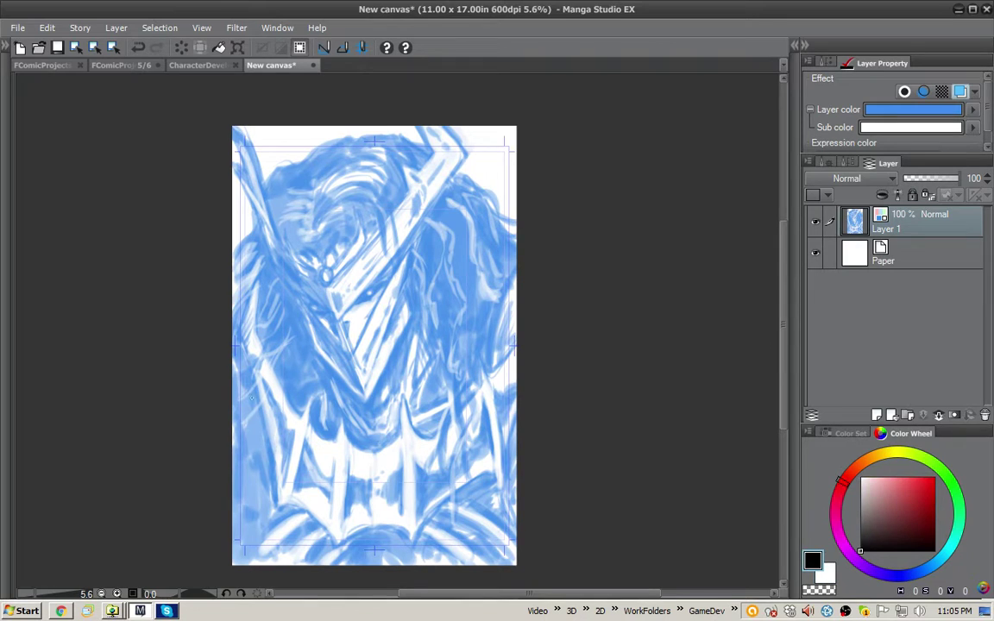
mouse_move(245, 380)
mouse_down()
mouse_move(233, 421)
mouse_move(241, 463)
mouse_move(263, 461)
mouse_move(268, 512)
mouse_move(231, 423)
mouse_move(221, 337)
mouse_move(245, 443)
mouse_move(238, 500)
mouse_move(247, 539)
mouse_up()
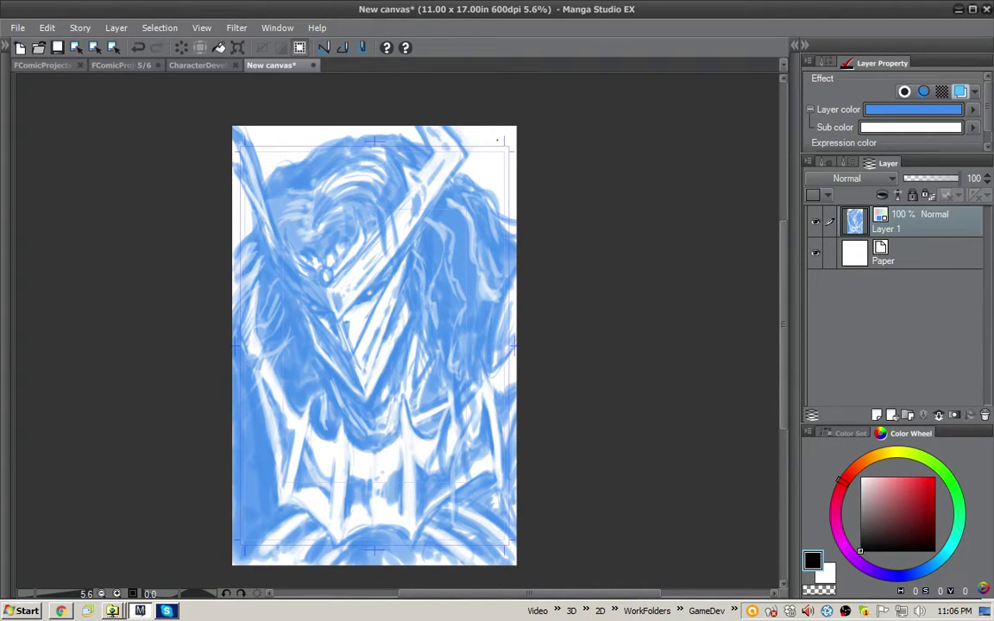
Create a new layer above the blue sketch and ink the round clasp's outline on it as a black oval
click(878, 415)
drag(476, 292, 496, 343)
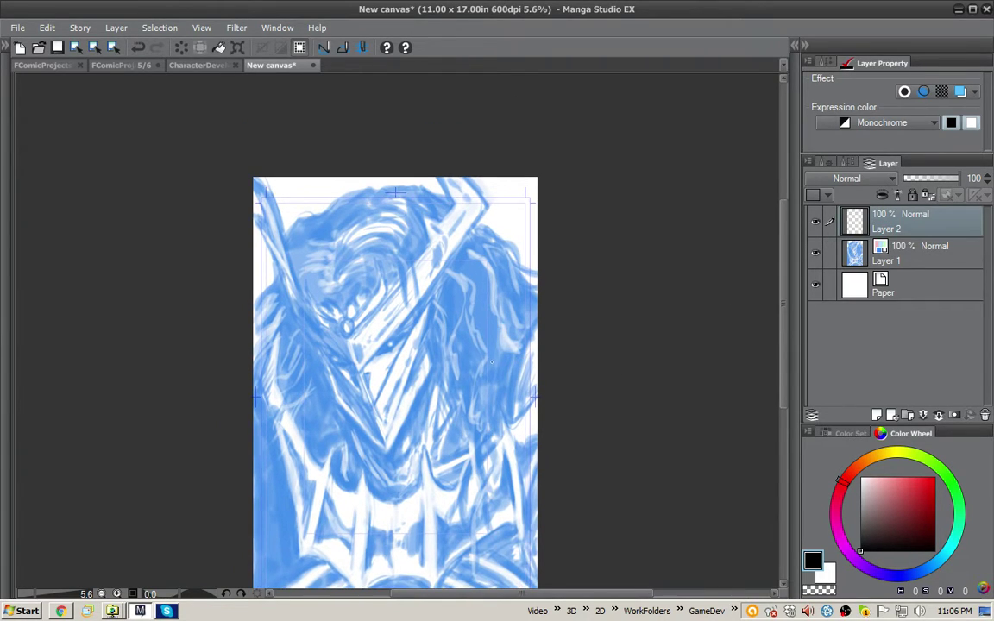
scroll(490, 360, up, 3)
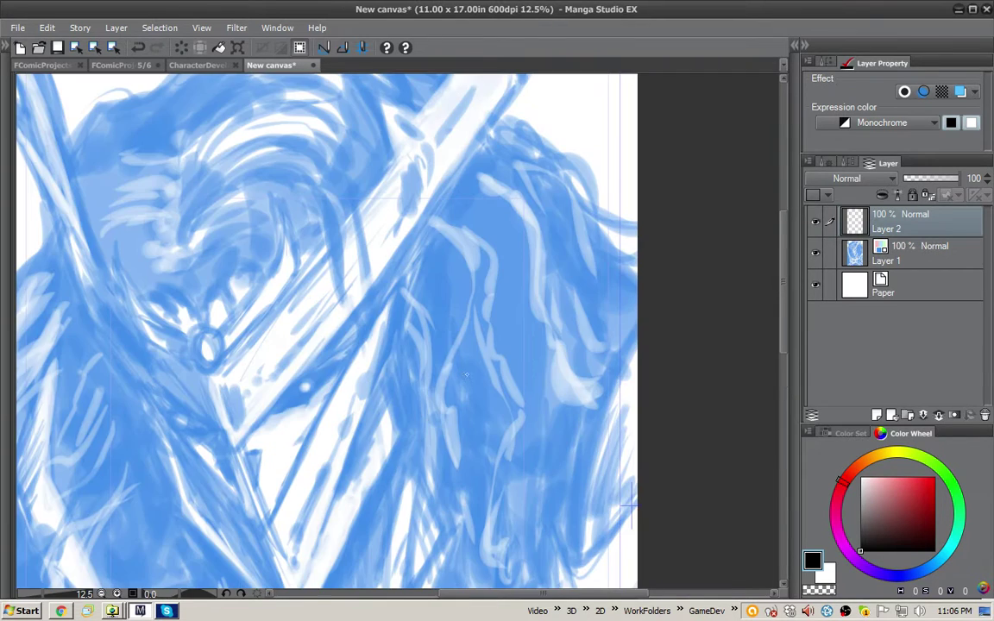
scroll(545, 314, up, 5)
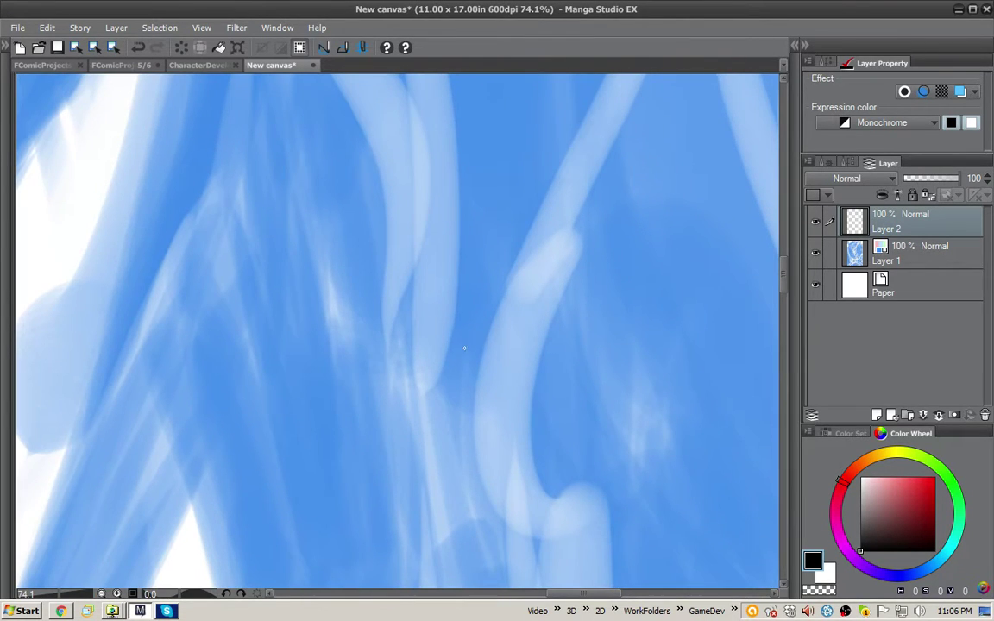
key(ctrl+0)
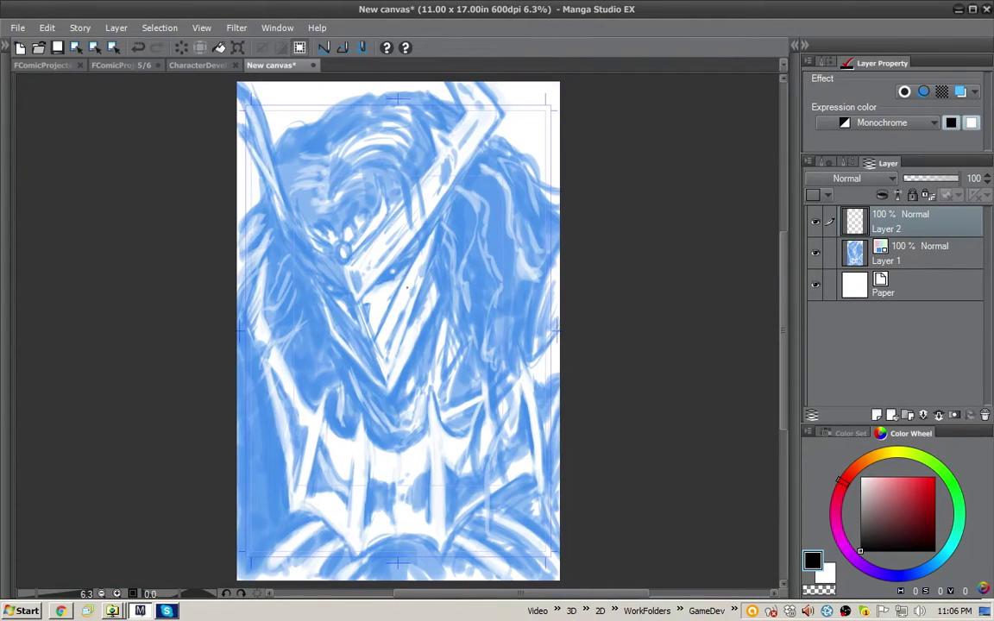
scroll(388, 278, up, 4)
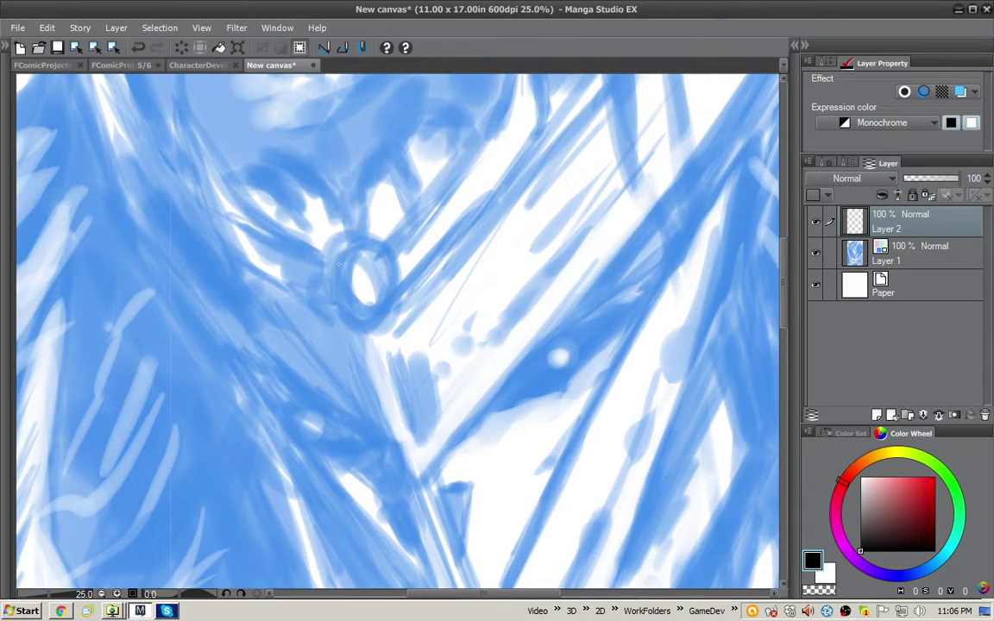
mouse_move(353, 246)
mouse_down()
mouse_move(338, 294)
mouse_move(387, 303)
mouse_move(388, 264)
mouse_move(366, 247)
mouse_move(342, 259)
mouse_move(343, 302)
mouse_move(361, 312)
mouse_move(387, 296)
mouse_move(391, 280)
mouse_move(370, 248)
mouse_move(387, 298)
mouse_up()
Paint the inside of the clasp's black oval outline white to form a clean ring
key(x)
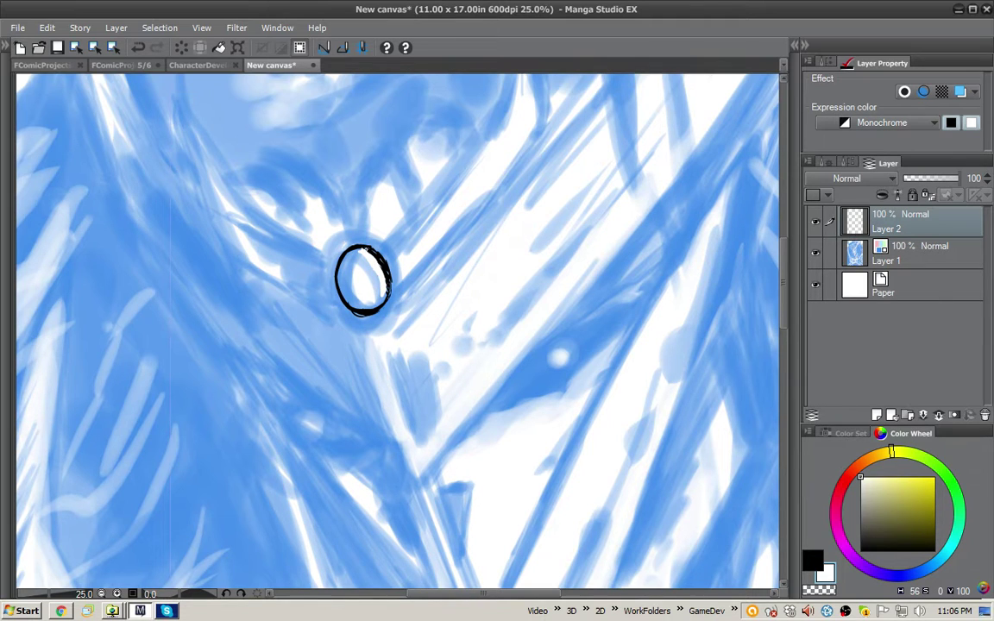
mouse_move(368, 252)
mouse_down()
mouse_move(349, 266)
mouse_move(352, 301)
mouse_move(370, 307)
mouse_move(342, 274)
mouse_move(345, 261)
mouse_move(363, 251)
mouse_move(379, 282)
mouse_up()
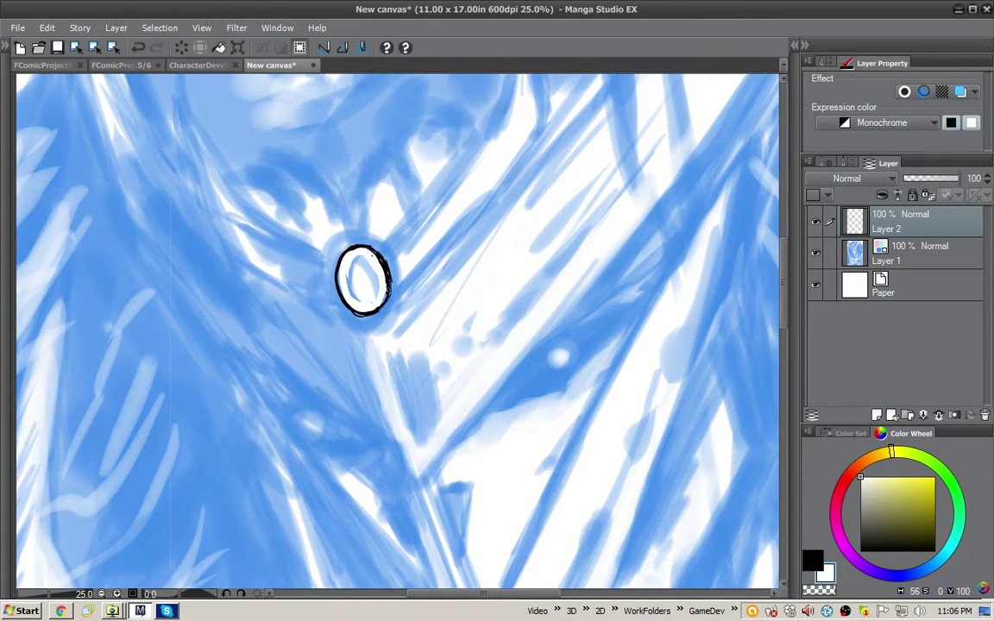
key(x)
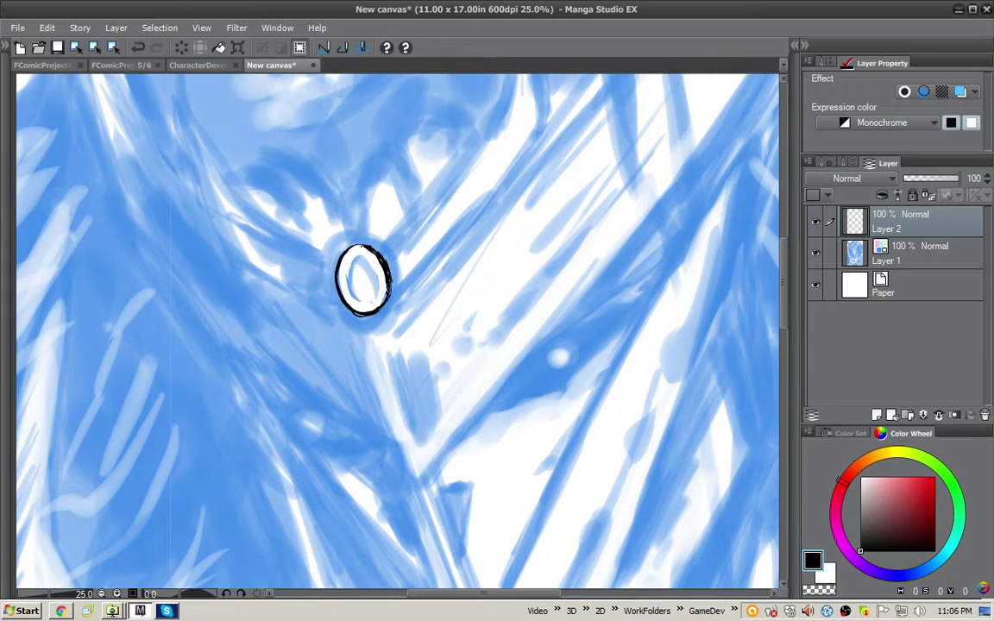
key(x)
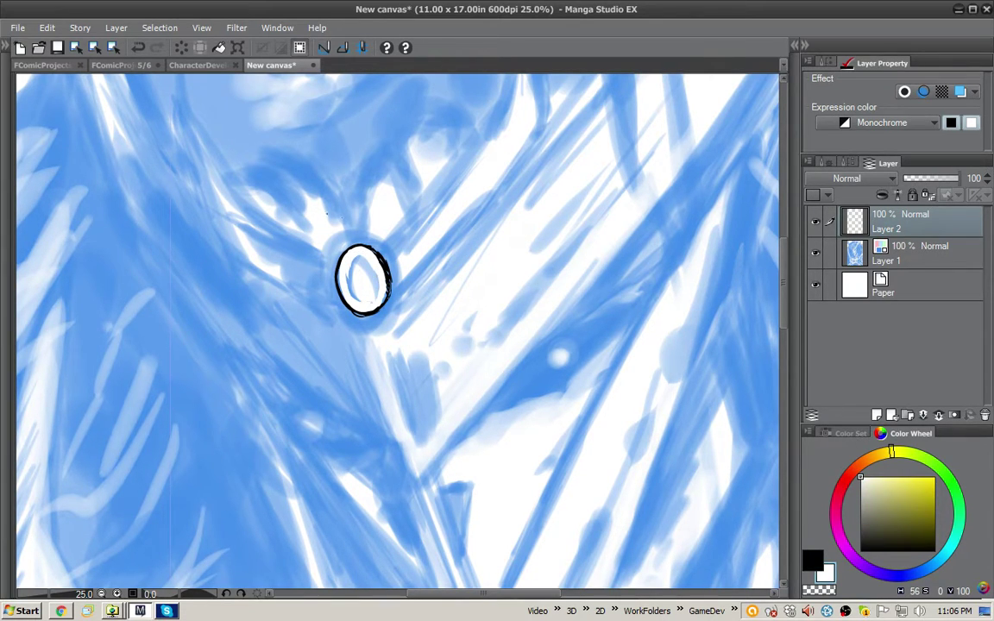
key(x)
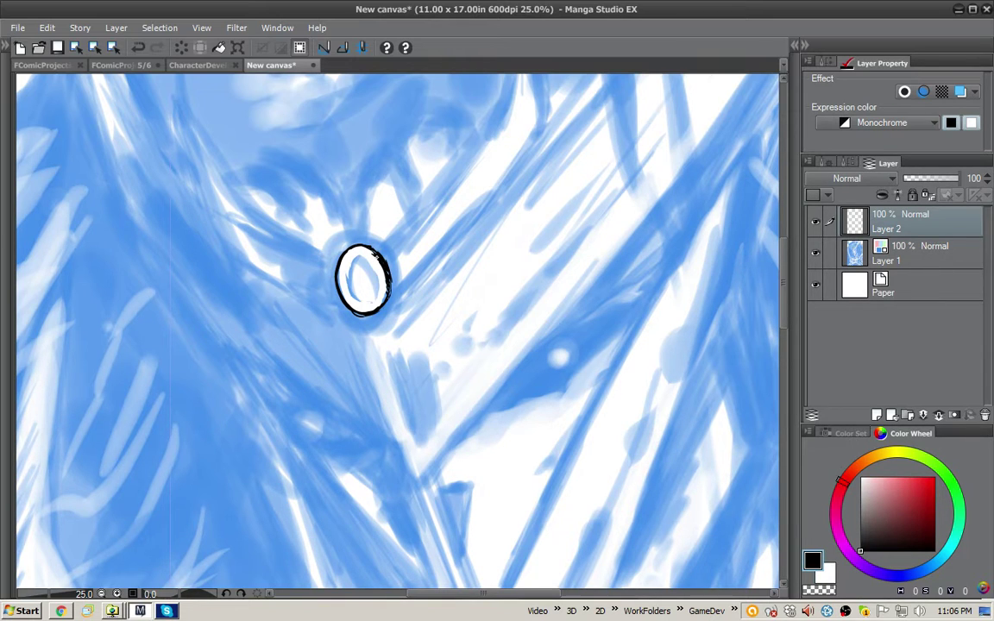
key(x)
key(x)
Redraw the clasp's right edge in black and white to give the ring a thin rim
drag(381, 265, 386, 288)
mouse_move(372, 248)
mouse_down()
mouse_move(389, 268)
mouse_move(387, 299)
mouse_up()
key(x)
drag(377, 255, 386, 302)
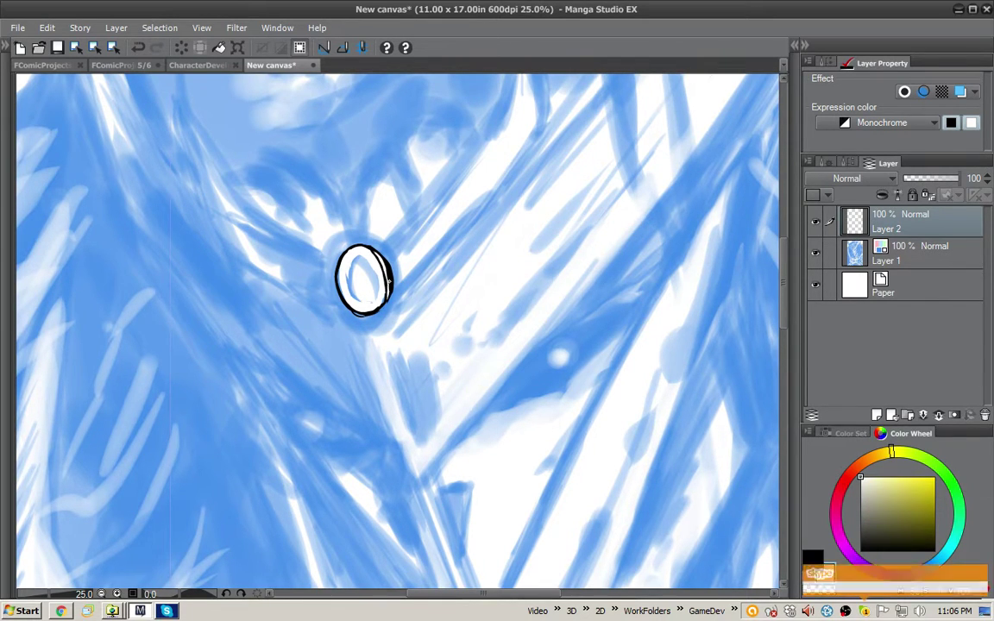
drag(385, 263, 389, 280)
key(x)
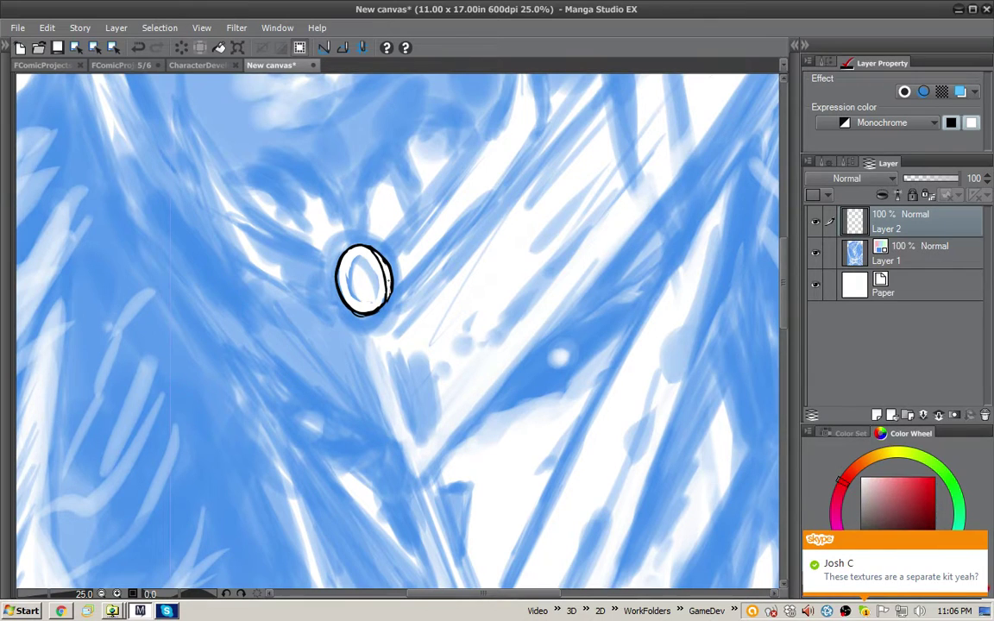
Ink an inner oval inside the clasp's ring and hatch its right rim in black
key(x)
key(x)
mouse_move(360, 256)
mouse_down()
mouse_move(348, 273)
mouse_move(366, 301)
mouse_move(376, 285)
mouse_up()
drag(364, 258, 363, 284)
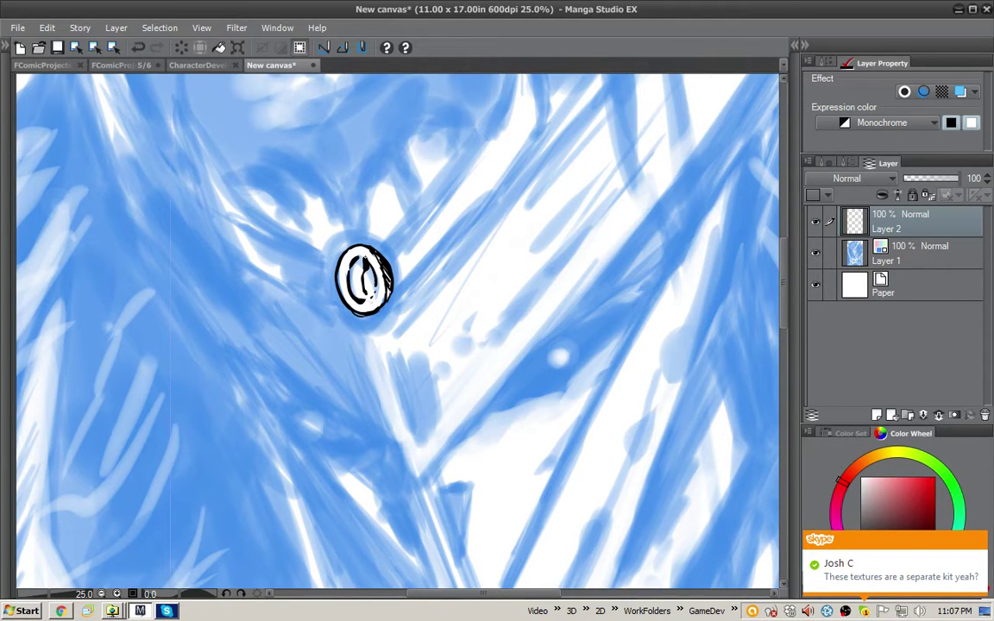
Shade the clasp's inner oval with black hatching and clean up the surrounding ring with white
key(x)
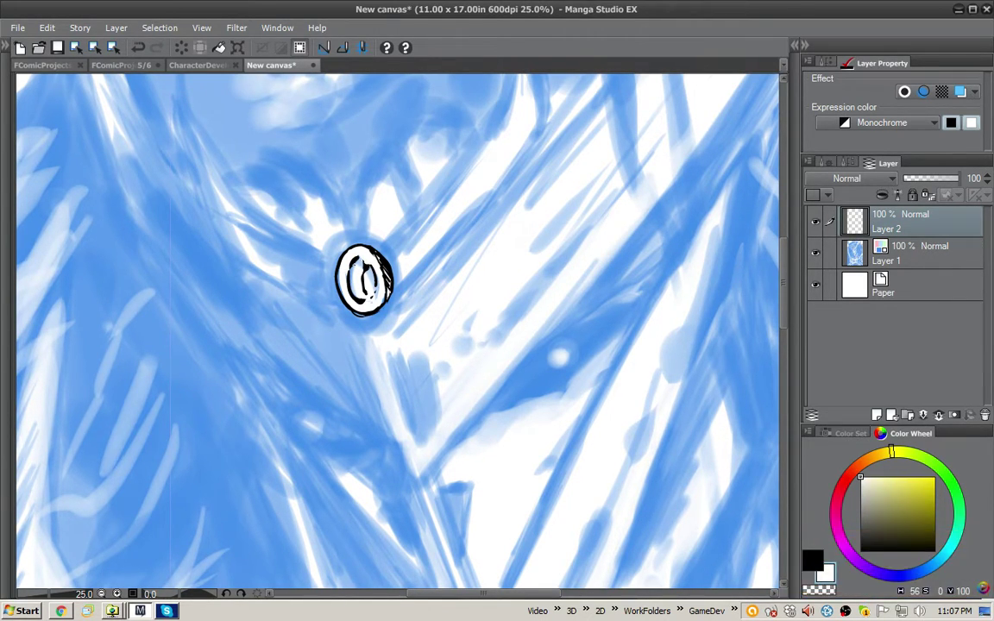
key(x)
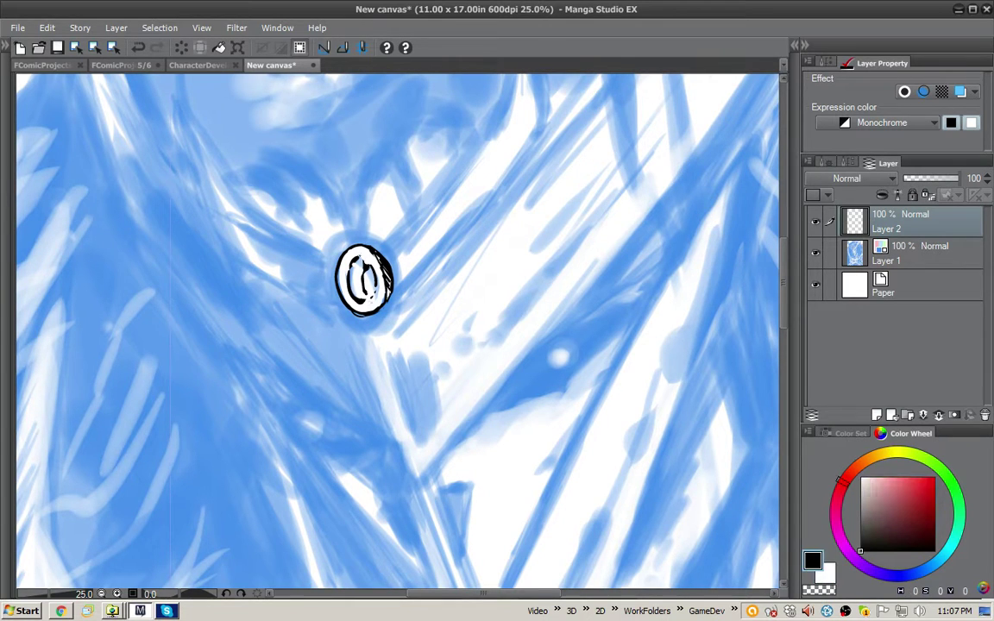
mouse_move(363, 263)
mouse_down()
mouse_move(351, 284)
mouse_move(358, 301)
mouse_up()
key(x)
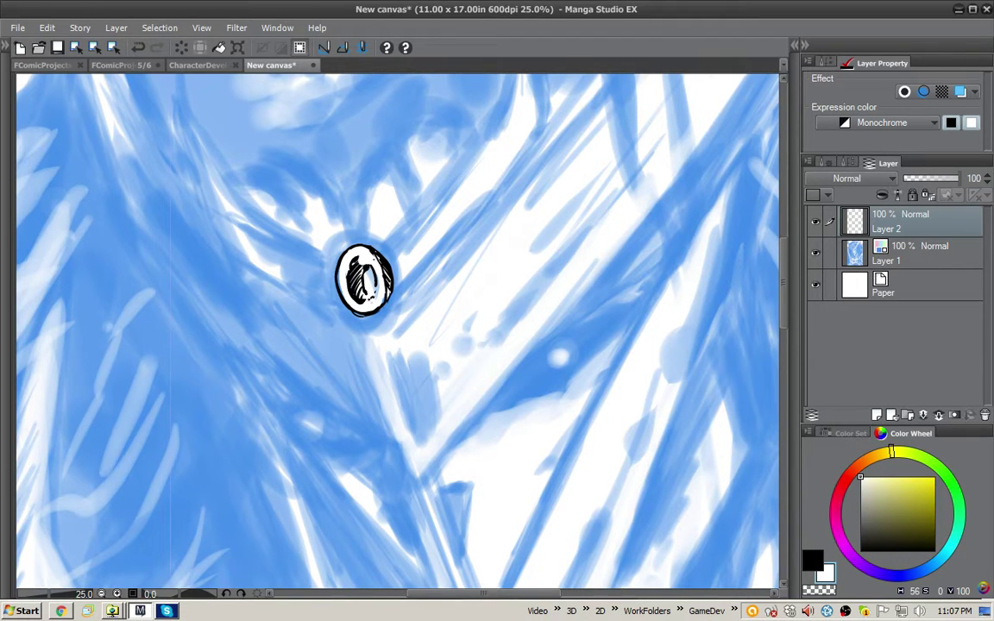
drag(380, 258, 381, 277)
key(x)
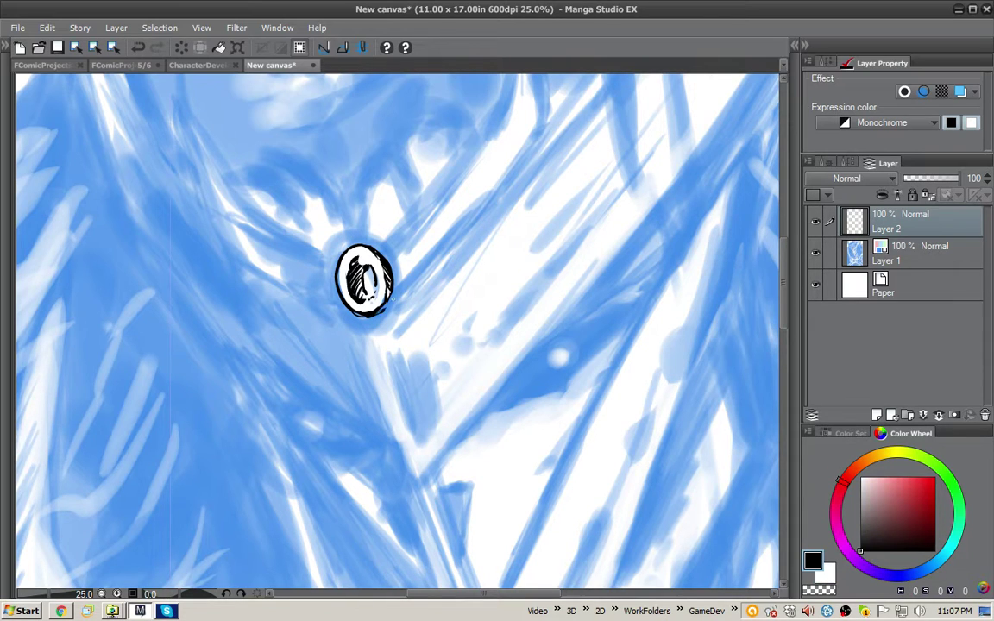
Ink ridged black brackets on both sides of the clasp and fill in the left one with white and black
mouse_move(392, 254)
mouse_down()
mouse_move(400, 286)
mouse_move(391, 246)
mouse_move(381, 251)
mouse_move(396, 267)
mouse_move(402, 293)
mouse_move(393, 301)
mouse_move(381, 252)
mouse_move(409, 291)
mouse_move(407, 262)
mouse_move(413, 282)
mouse_move(397, 238)
mouse_move(413, 283)
mouse_up()
mouse_move(413, 283)
mouse_down()
mouse_move(349, 314)
mouse_move(335, 303)
mouse_move(330, 266)
mouse_move(329, 293)
mouse_up()
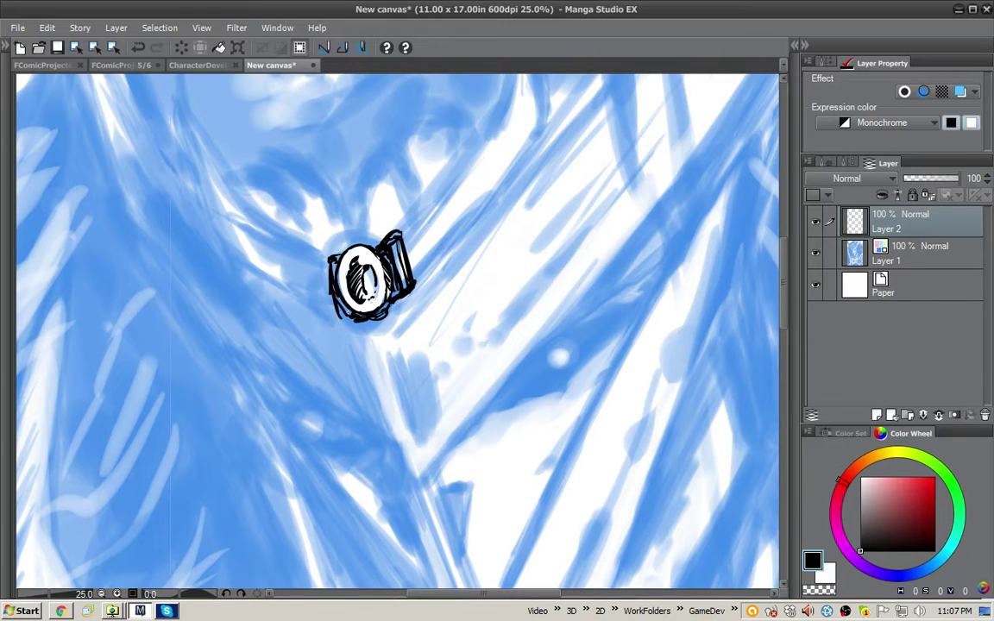
mouse_move(326, 285)
mouse_down()
mouse_move(322, 237)
mouse_move(314, 293)
mouse_move(315, 251)
mouse_move(341, 257)
mouse_move(316, 248)
mouse_move(317, 299)
mouse_up()
drag(313, 259, 320, 307)
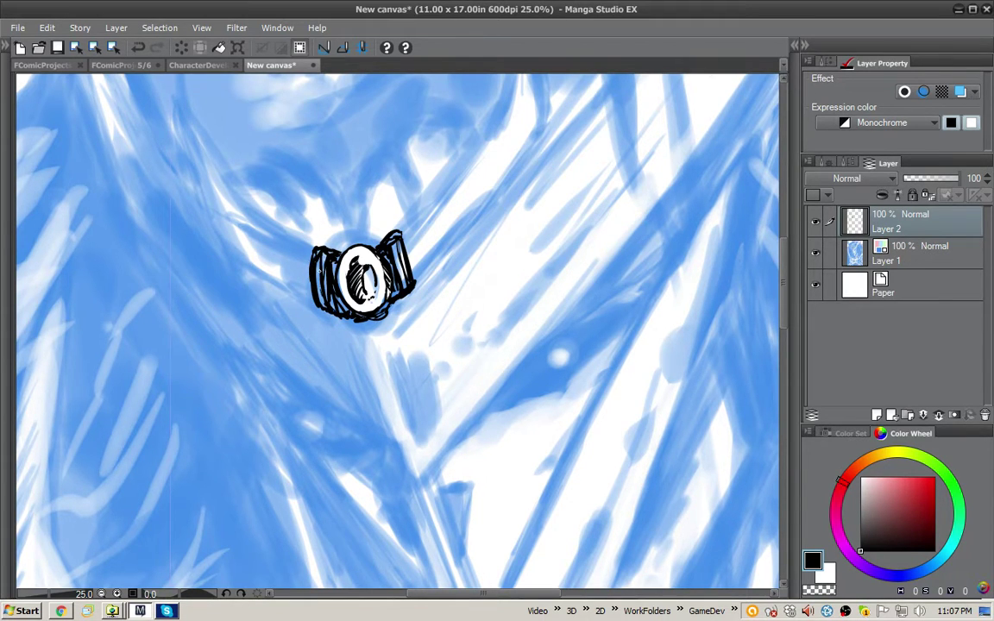
key(x)
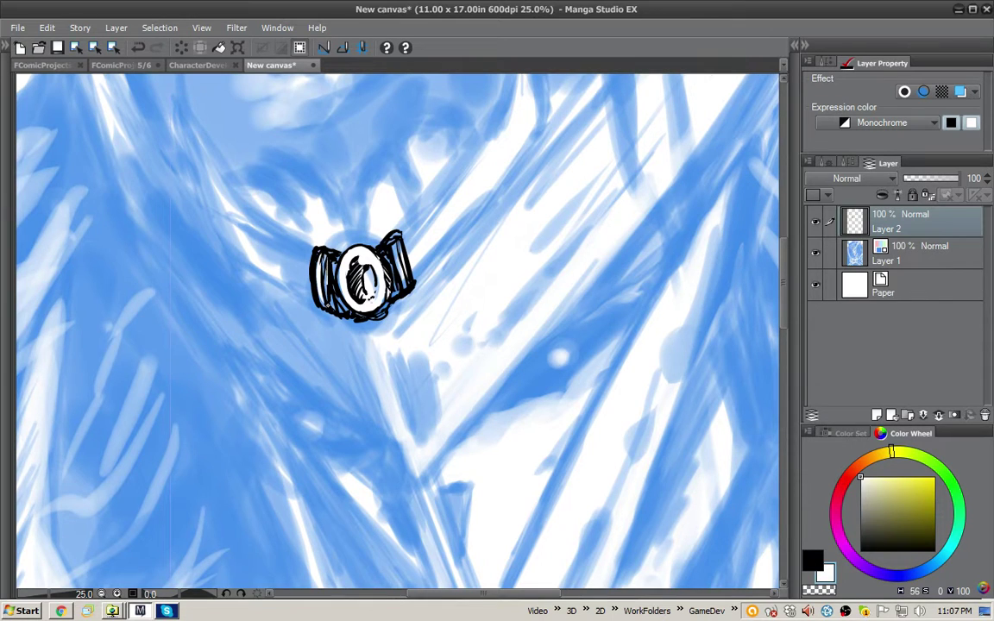
key(x)
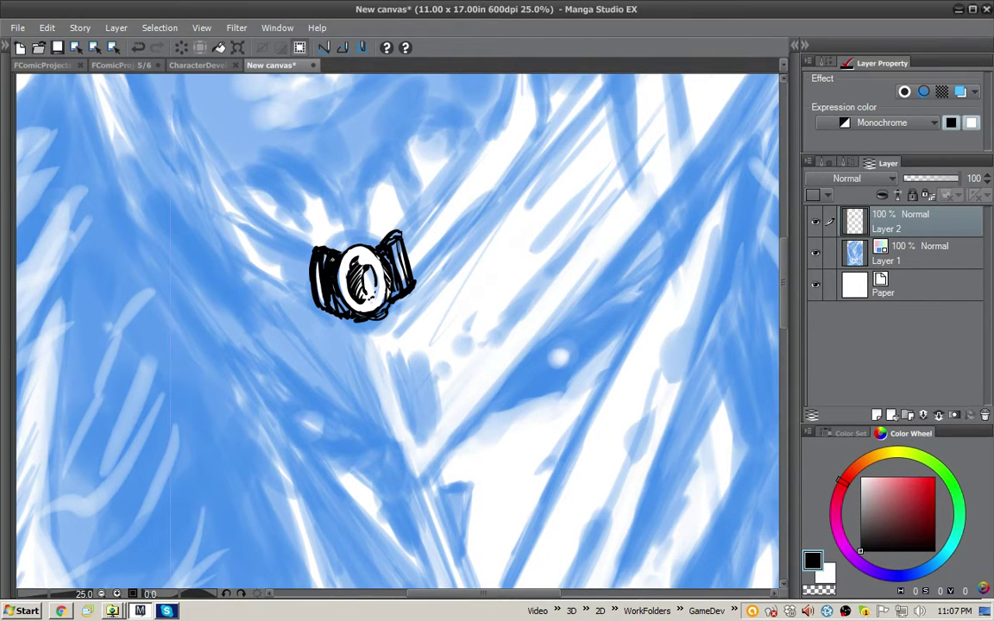
Refine the clasp's right bracket with a pointed lower corner, white touch-ups and solid black shading underneath
drag(446, 268, 432, 369)
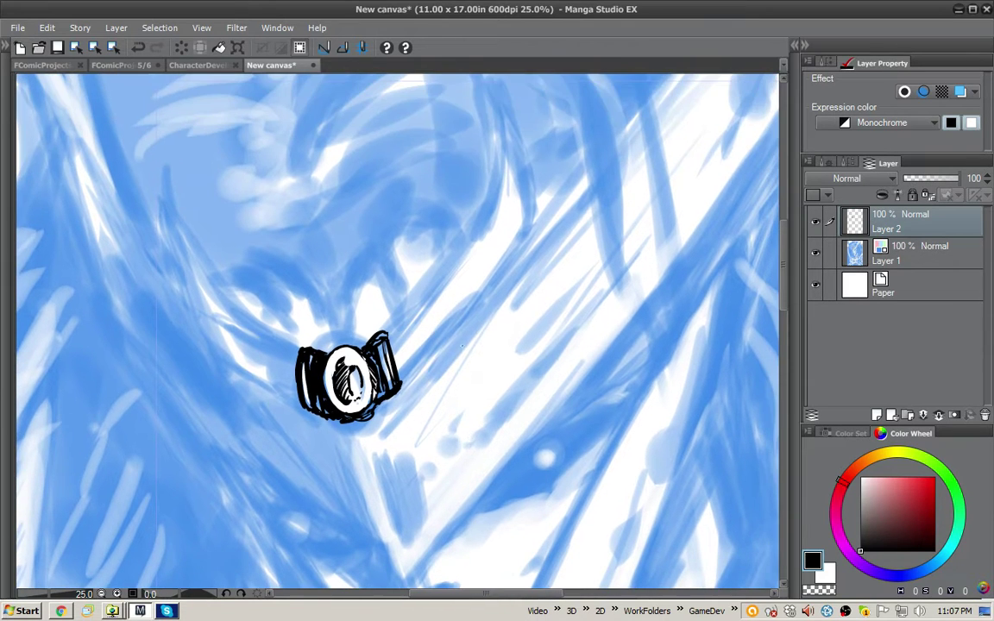
mouse_move(383, 406)
mouse_down()
mouse_move(414, 372)
mouse_move(394, 392)
mouse_up()
key(x)
key(x)
key(x)
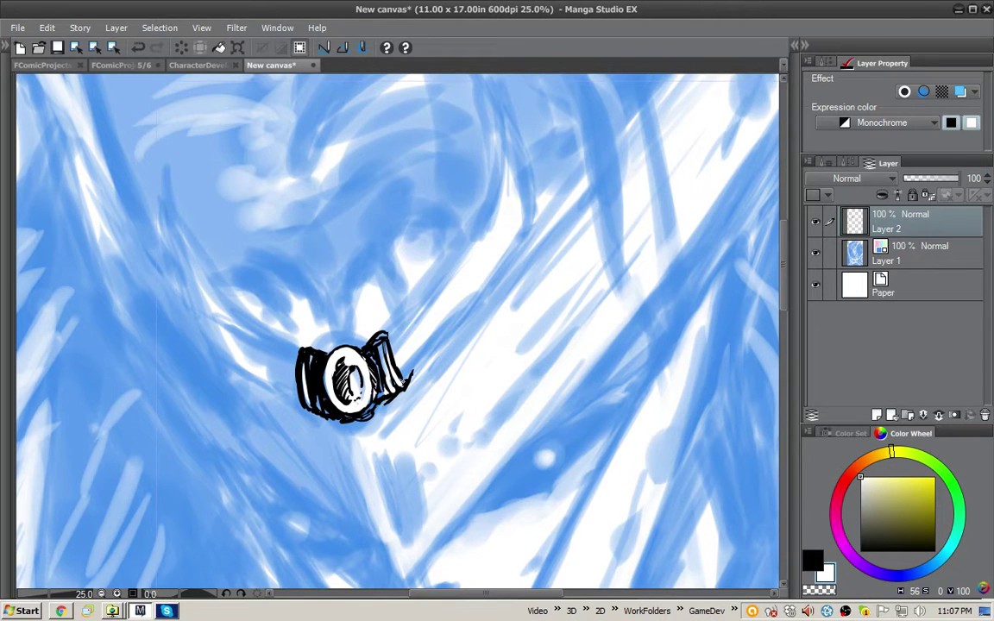
key(x)
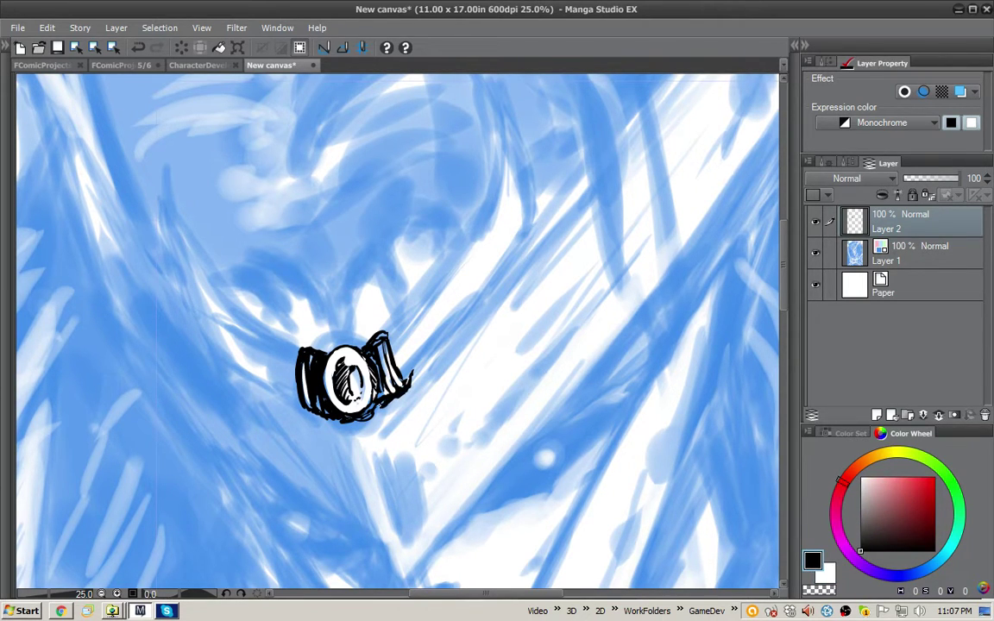
drag(379, 406, 364, 417)
Ink a long curved black line rising from the clasp's right bracket along the sketched inner edge above it
drag(546, 178, 483, 296)
drag(459, 248, 492, 239)
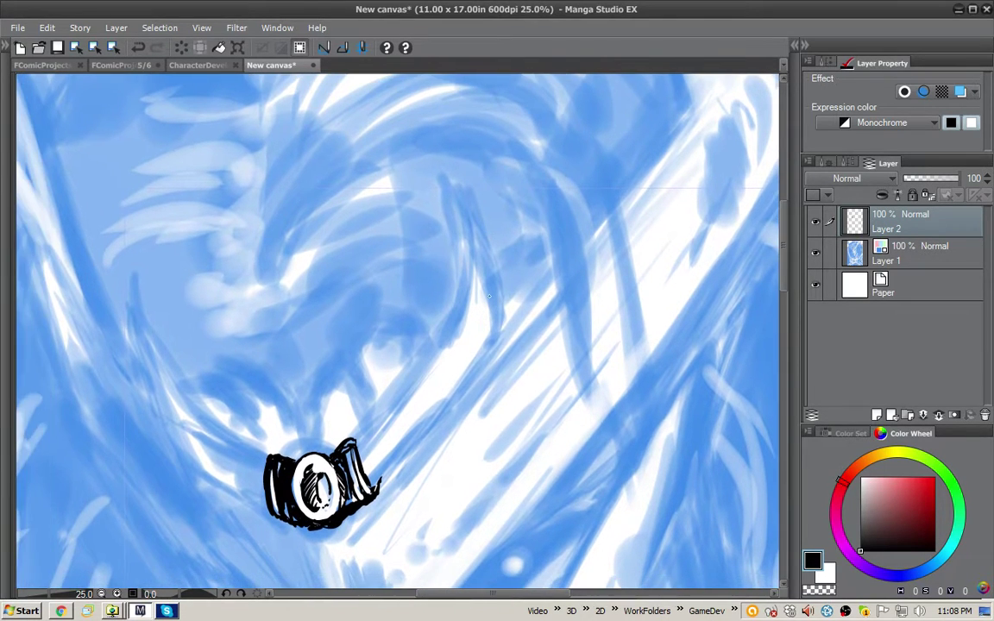
scroll(577, 323, down, 2)
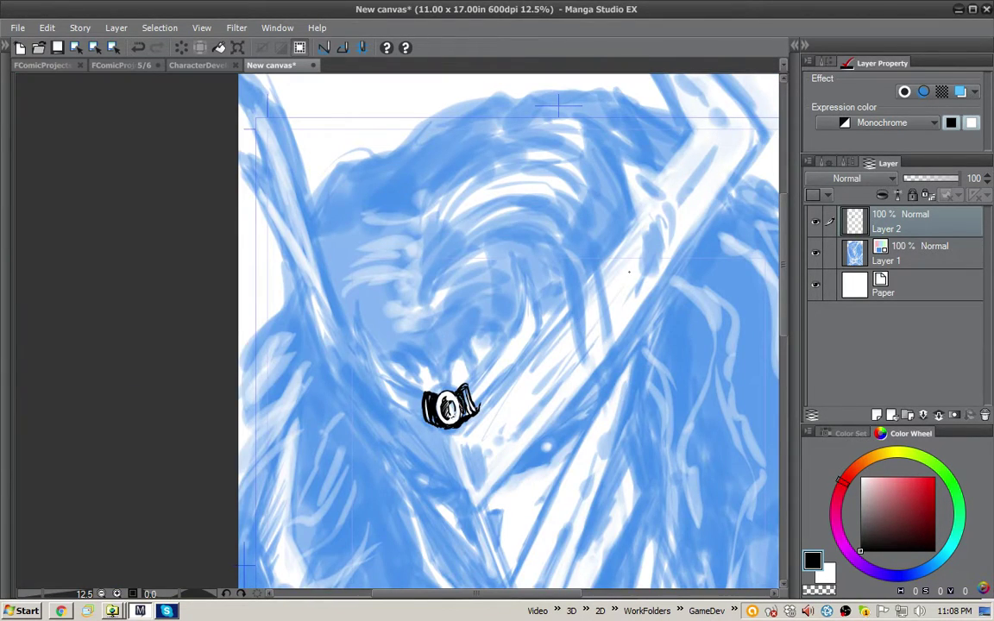
mouse_move(626, 273)
mouse_down()
mouse_move(521, 220)
mouse_move(477, 221)
mouse_move(491, 323)
mouse_up()
drag(493, 245, 486, 347)
key(x)
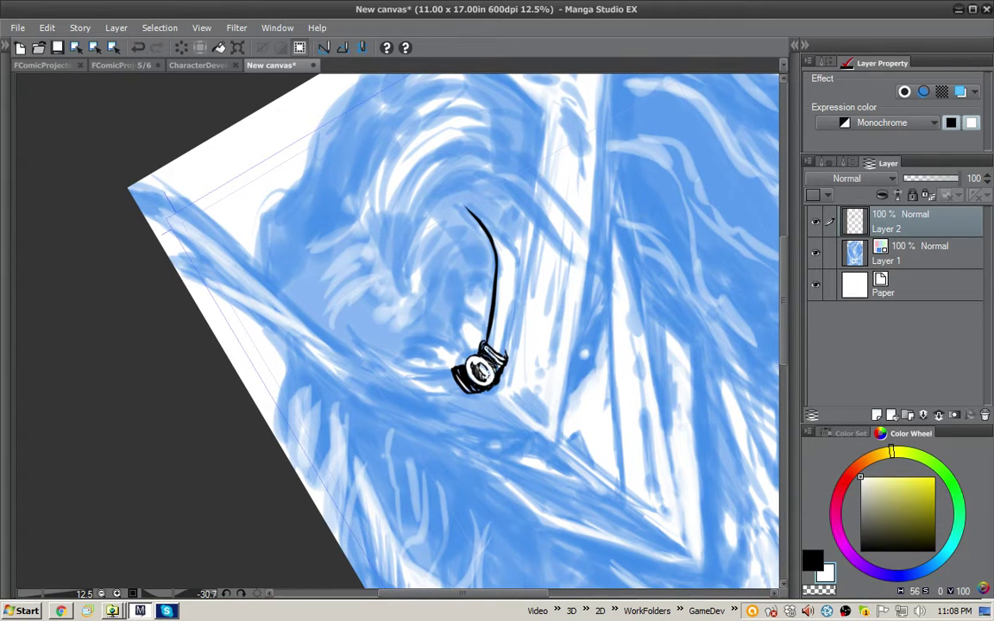
Ink the outer edge of the clasp's right horn to a pointed tip and hatch its base in black
key(x)
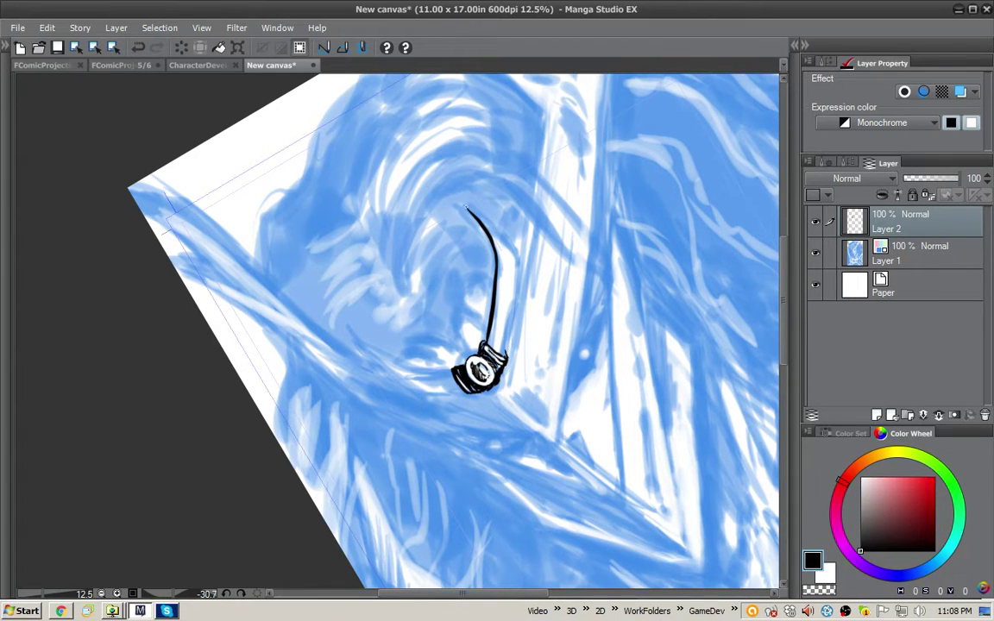
mouse_move(463, 204)
mouse_down()
mouse_move(520, 252)
mouse_move(505, 349)
mouse_up()
mouse_move(500, 236)
mouse_down()
mouse_move(513, 304)
mouse_move(502, 351)
mouse_up()
drag(492, 326, 502, 341)
drag(495, 319, 502, 330)
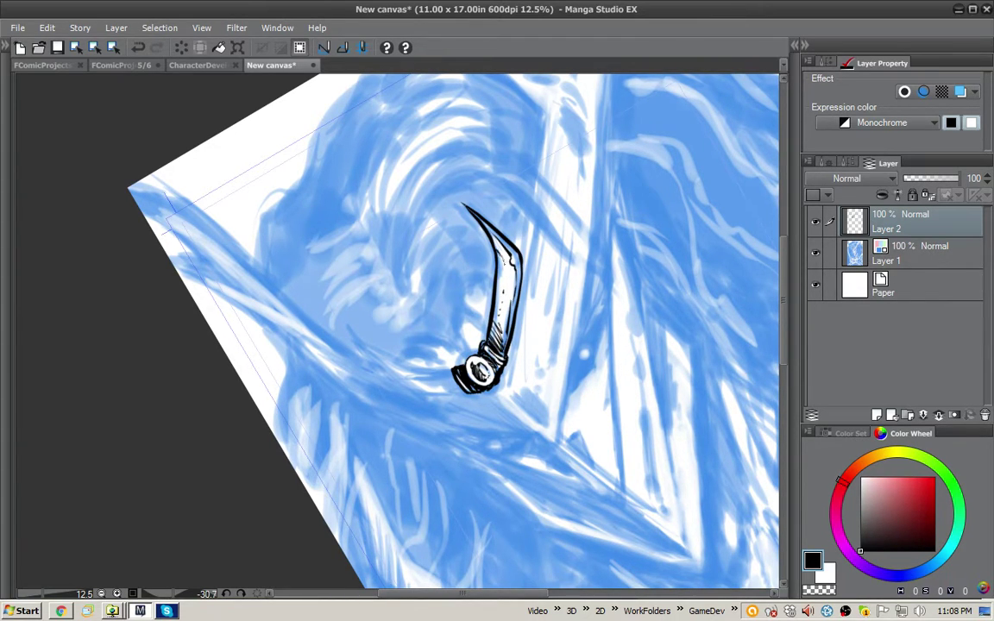
Ink the clasp's opposite horn as a tapering curved point with solid black shading at its base
drag(626, 345, 338, 484)
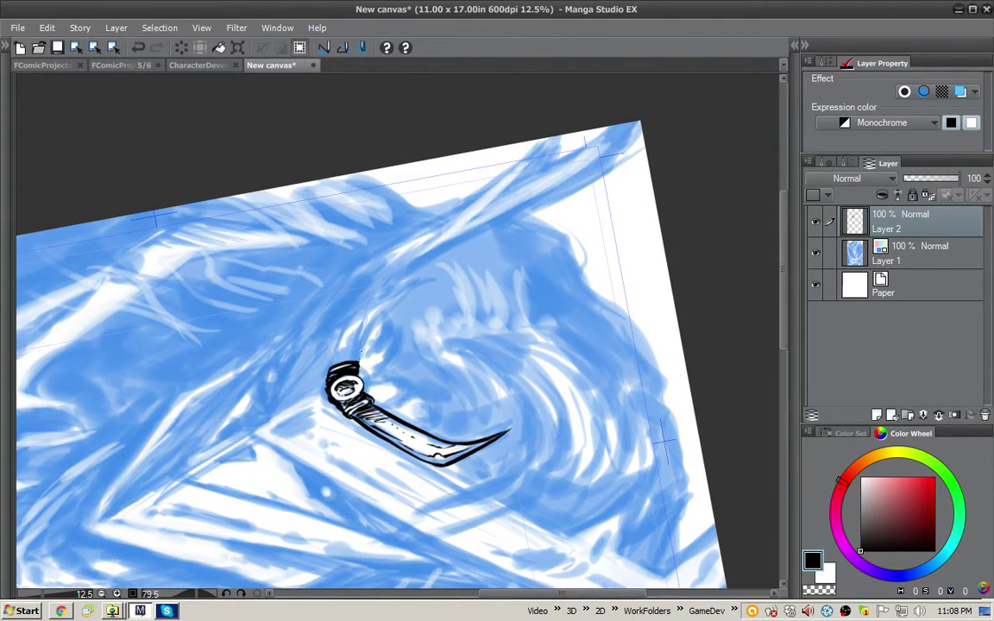
drag(357, 363, 368, 329)
mouse_move(418, 283)
mouse_down()
mouse_move(356, 360)
mouse_move(337, 363)
mouse_up()
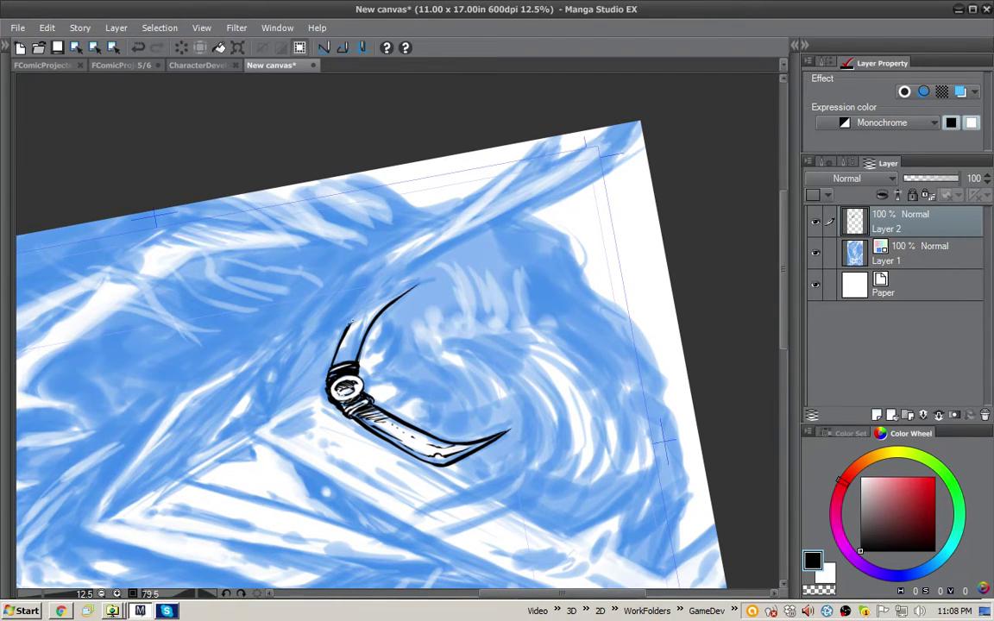
drag(360, 316, 427, 278)
mouse_move(358, 313)
mouse_down()
mouse_move(353, 322)
mouse_move(364, 319)
mouse_up()
drag(366, 320, 337, 366)
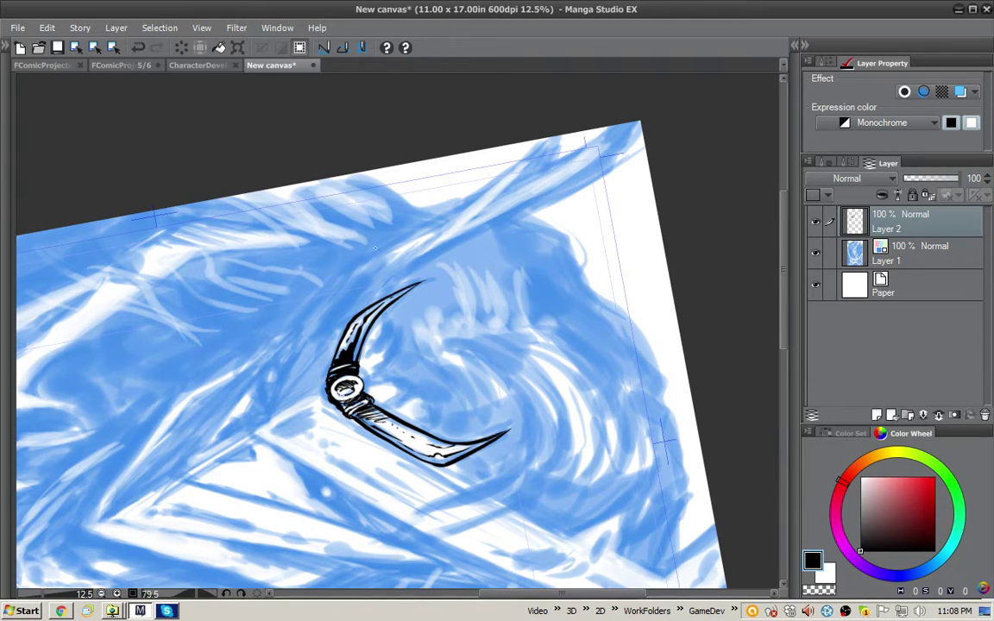
Ink the forked band running to the page corner, with a black notch at the fork and a long lower edge
mouse_move(511, 157)
mouse_down()
mouse_move(493, 190)
mouse_move(439, 239)
mouse_up()
drag(527, 179, 481, 225)
mouse_move(525, 180)
mouse_down()
mouse_move(494, 218)
mouse_move(511, 197)
mouse_up()
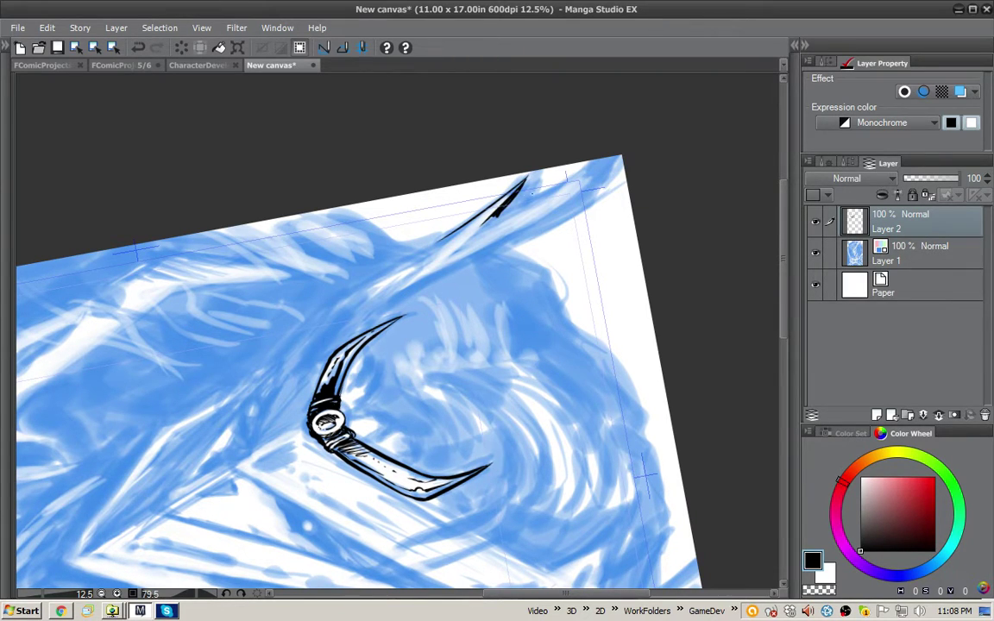
drag(594, 161, 485, 224)
drag(603, 161, 571, 198)
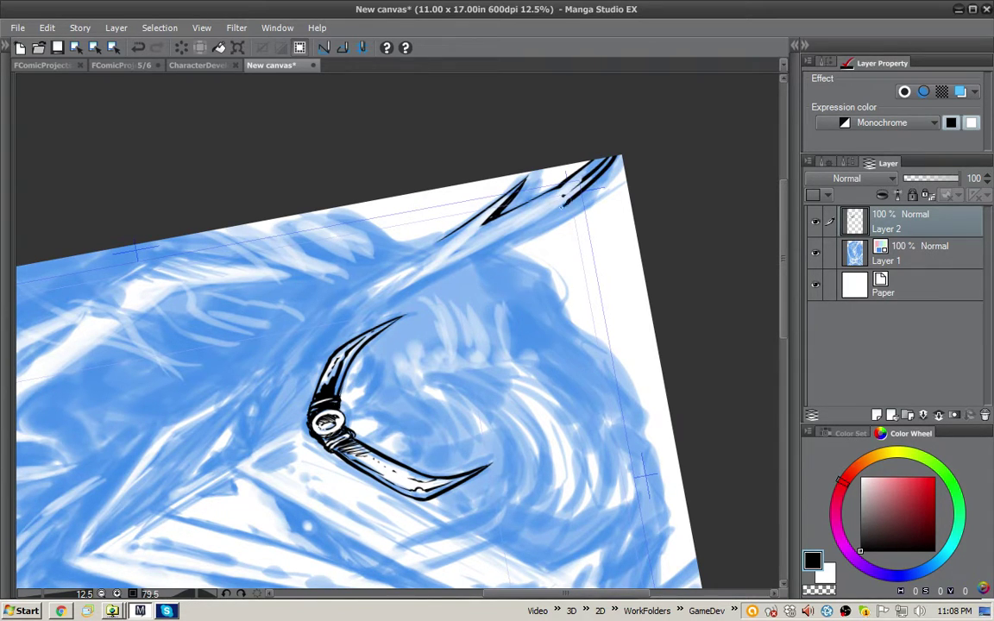
drag(552, 211, 376, 309)
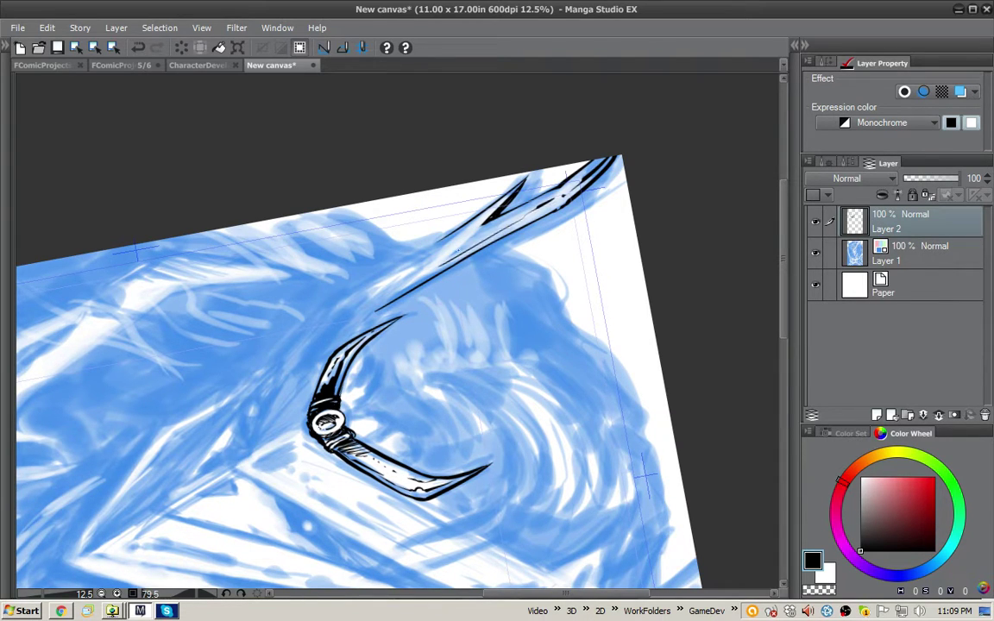
drag(606, 156, 551, 197)
key(ctrl+z)
Hatch the forked band with short diagonal black strokes from the page corner down past the fork
mouse_move(711, 263)
mouse_down()
mouse_move(649, 100)
mouse_move(619, 86)
mouse_up()
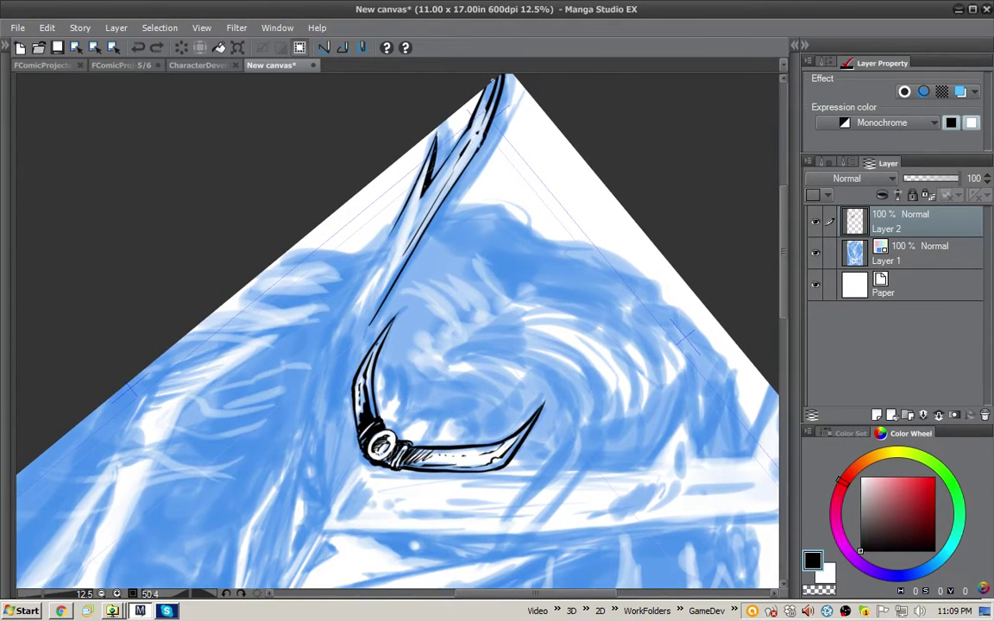
drag(485, 90, 500, 79)
drag(484, 97, 497, 86)
drag(484, 108, 496, 102)
mouse_move(481, 121)
mouse_down()
mouse_move(491, 108)
mouse_move(490, 118)
mouse_up()
mouse_move(472, 137)
mouse_down()
mouse_move(485, 123)
mouse_move(484, 131)
mouse_up()
drag(465, 149, 478, 138)
drag(459, 160, 471, 148)
mouse_move(453, 168)
mouse_down()
mouse_move(464, 157)
mouse_move(453, 166)
mouse_up()
key(ctrl+z)
drag(488, 90, 500, 81)
drag(483, 100, 495, 94)
drag(477, 115, 490, 109)
mouse_move(466, 132)
mouse_down()
mouse_move(486, 116)
mouse_move(480, 126)
mouse_up()
mouse_move(450, 158)
mouse_down()
mouse_move(473, 140)
mouse_move(467, 151)
mouse_up()
drag(444, 175, 462, 158)
drag(436, 184, 454, 174)
mouse_move(425, 201)
mouse_down()
mouse_move(447, 184)
mouse_move(436, 198)
mouse_up()
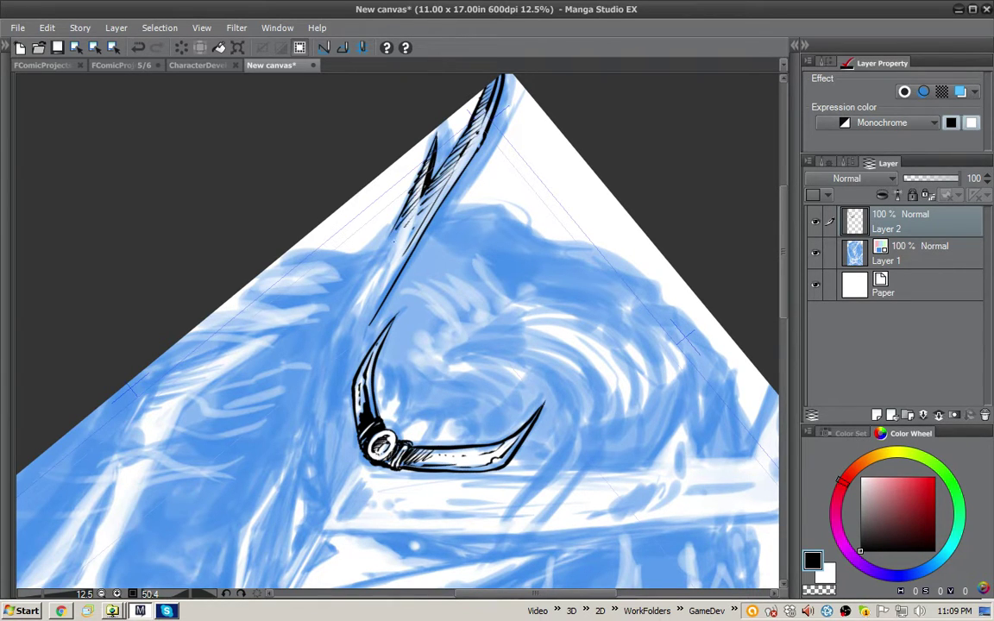
key(x)
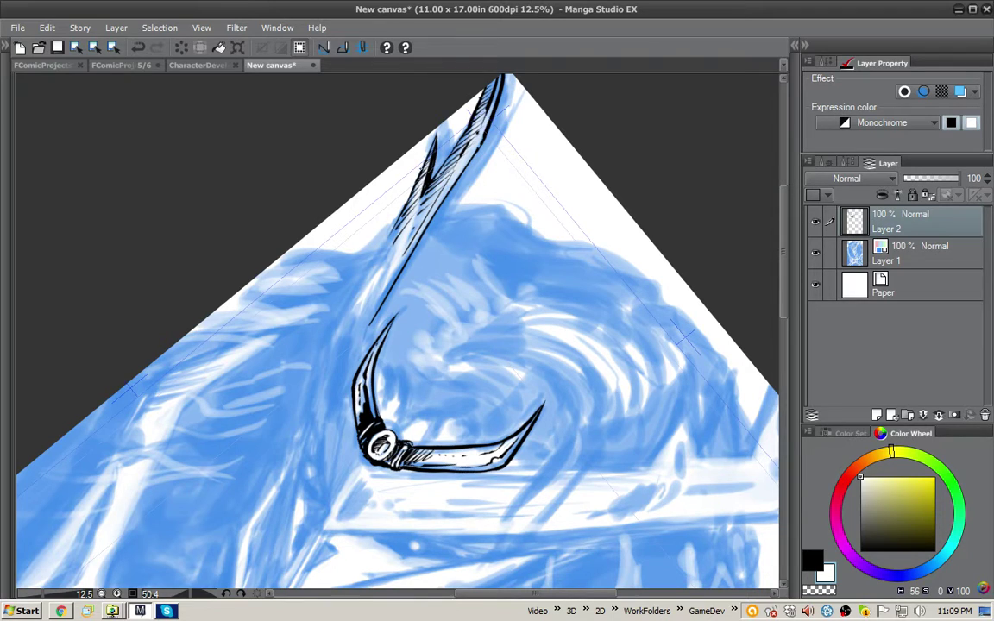
key(x)
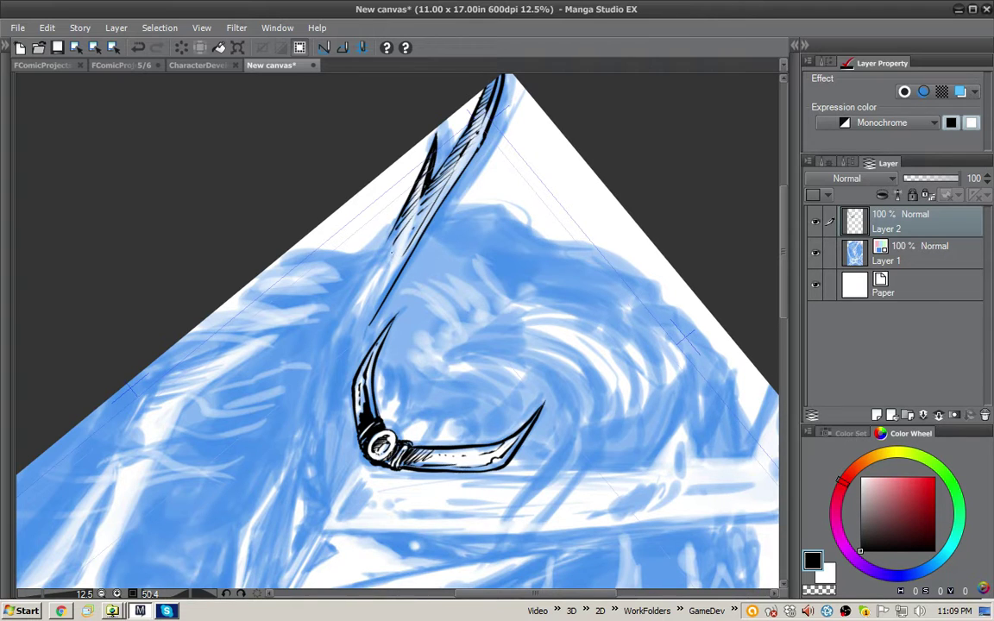
Ink the forked band's lower end as a jagged split tip with dark inner creases
drag(407, 261, 371, 319)
mouse_move(389, 237)
mouse_down()
mouse_move(367, 329)
mouse_move(377, 261)
mouse_move(373, 271)
mouse_up()
mouse_move(388, 233)
mouse_down()
mouse_move(363, 290)
mouse_move(360, 330)
mouse_move(373, 258)
mouse_move(357, 340)
mouse_up()
mouse_move(362, 302)
mouse_down()
mouse_move(352, 340)
mouse_move(345, 321)
mouse_up()
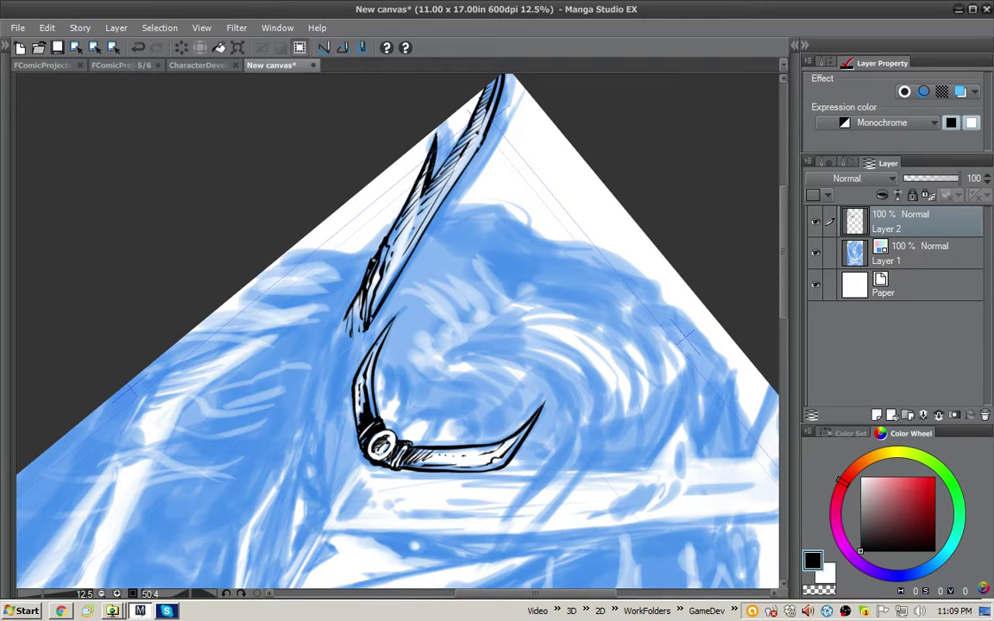
drag(363, 278, 334, 343)
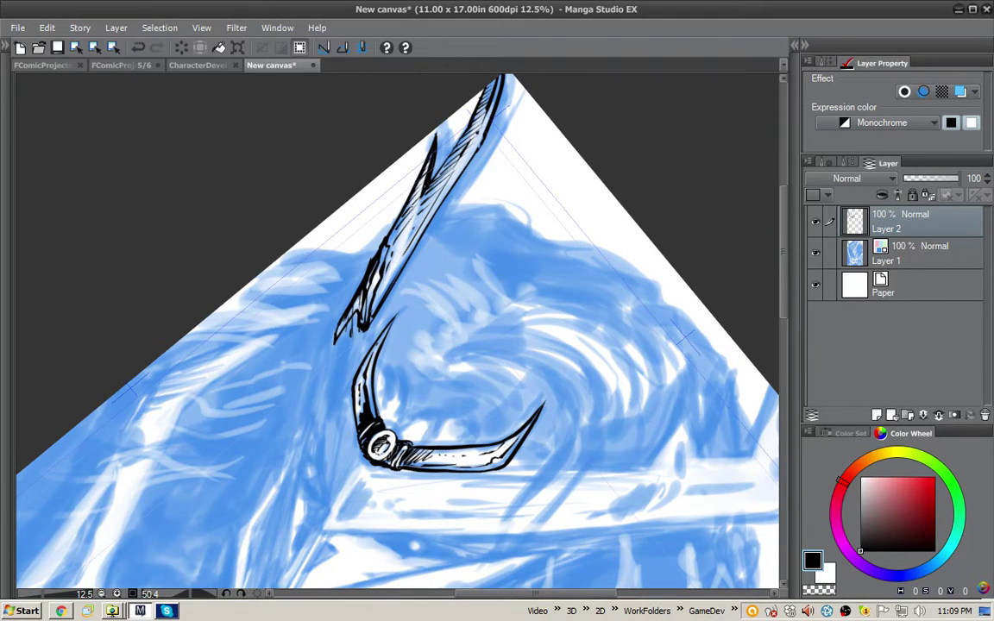
Ink a small dark mark beside the little circle near the clasp and add white streaks next to it
drag(496, 259, 541, 237)
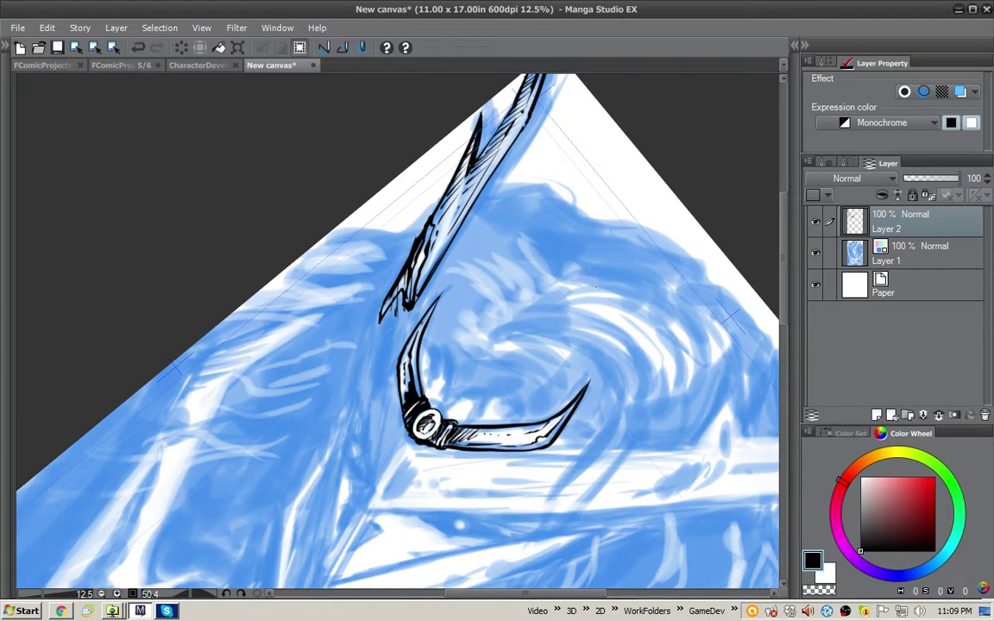
drag(557, 335, 555, 162)
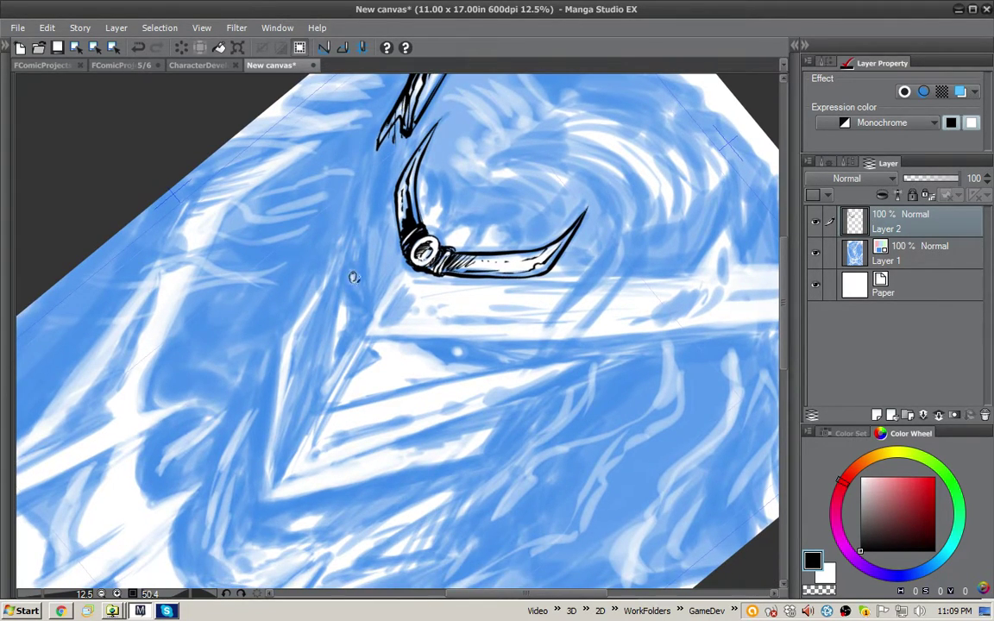
drag(361, 289, 358, 262)
key(x)
mouse_move(364, 221)
mouse_down()
mouse_move(367, 287)
mouse_move(379, 223)
mouse_move(375, 299)
mouse_up()
key(x)
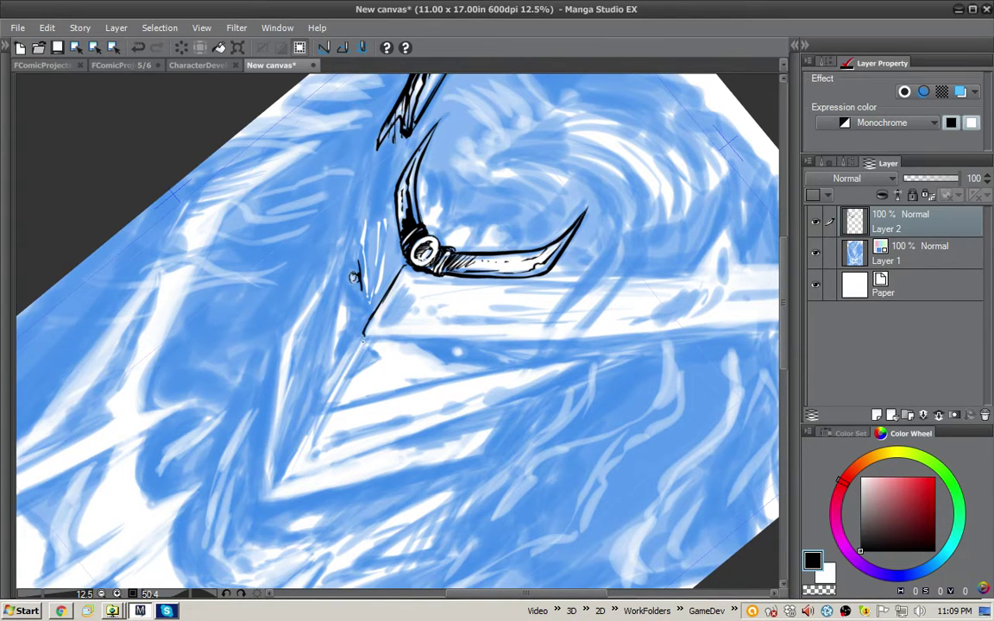
Ink a narrow ridge of parallel lines running down from the clasp, with a solid black wedge beside it
drag(364, 335, 409, 266)
drag(379, 317, 411, 267)
mouse_move(392, 300)
mouse_down()
mouse_move(414, 267)
mouse_move(384, 320)
mouse_move(398, 317)
mouse_move(403, 295)
mouse_move(385, 322)
mouse_move(397, 308)
mouse_up()
key(x)
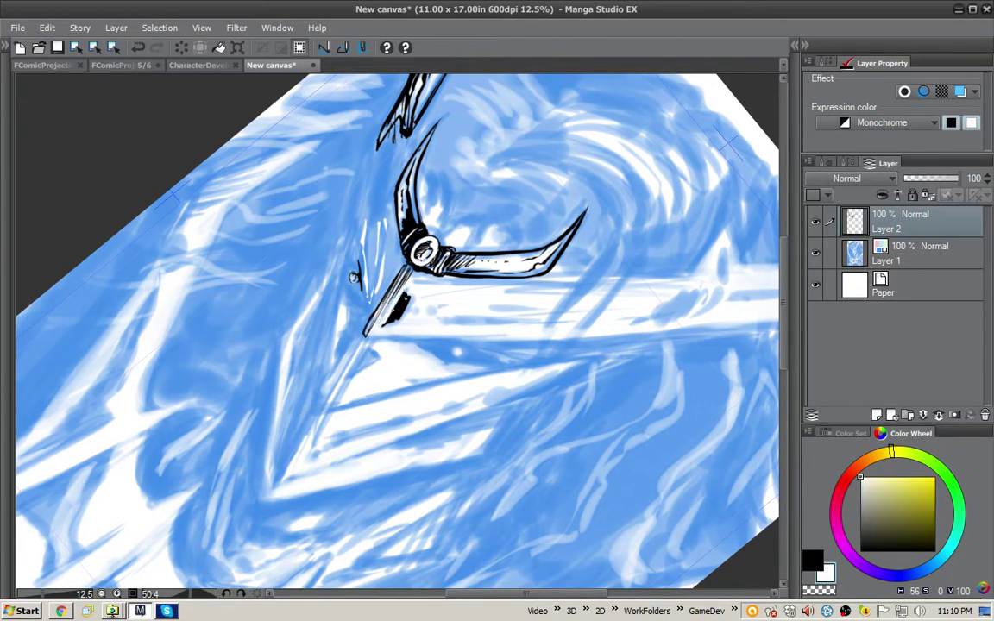
key(x)
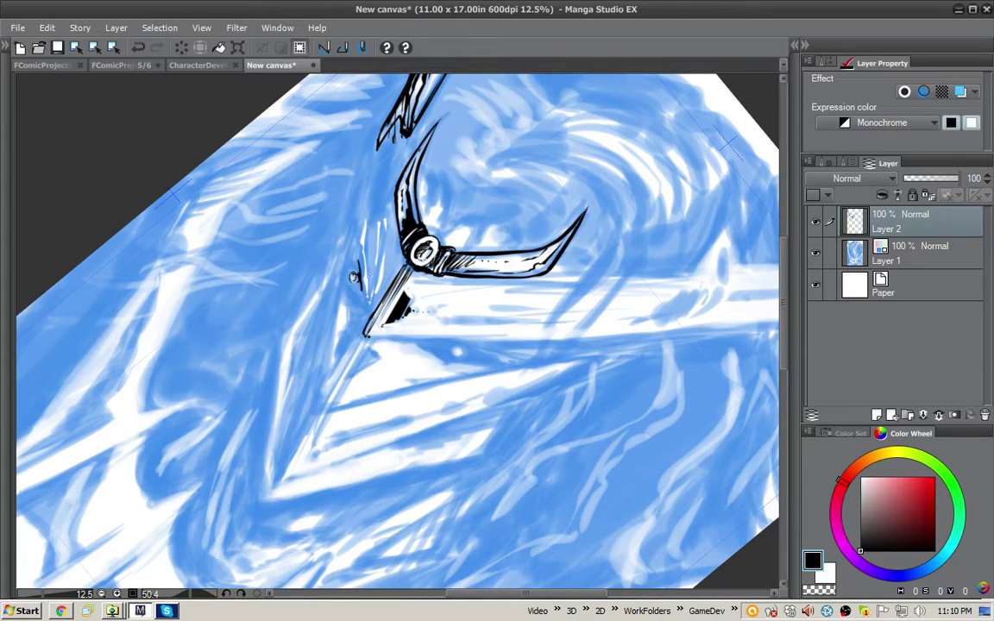
Ink a pointed opening beside the ridge's lower end with a thick black rim and white touch-ups inside
mouse_move(348, 291)
mouse_down()
mouse_move(354, 345)
mouse_move(339, 347)
mouse_up()
mouse_move(346, 302)
mouse_down()
mouse_move(330, 373)
mouse_move(341, 348)
mouse_up()
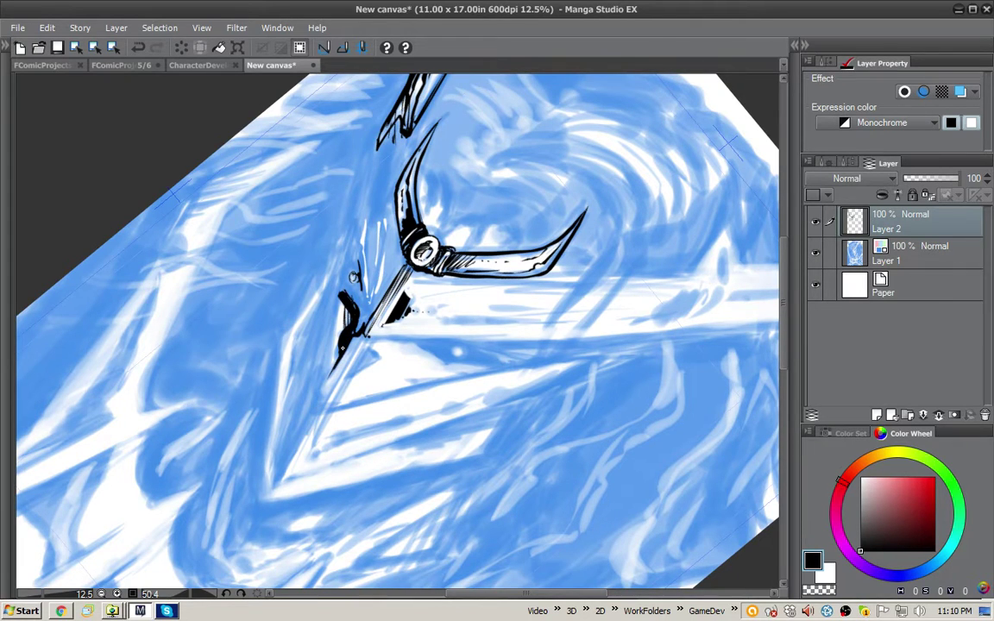
drag(341, 295, 328, 354)
mouse_move(360, 336)
mouse_down()
mouse_move(332, 383)
mouse_move(340, 372)
mouse_up()
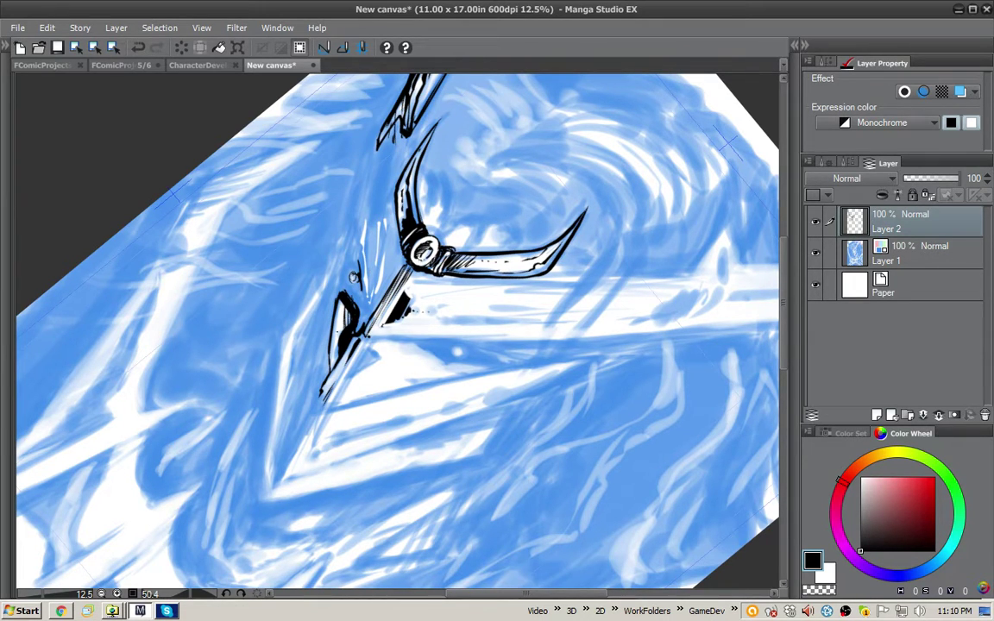
key(x)
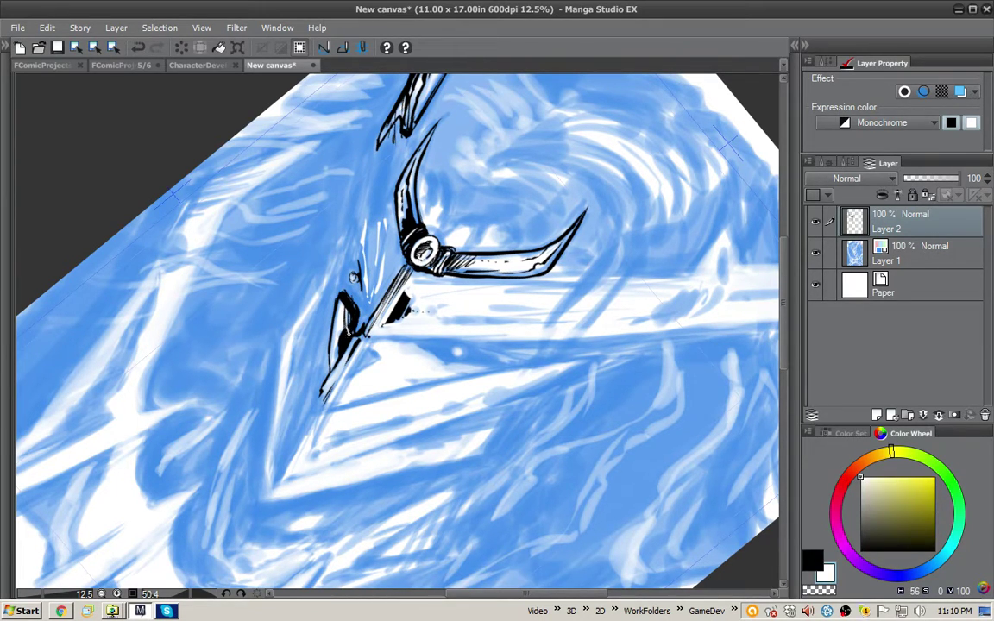
drag(348, 334, 336, 354)
key(x)
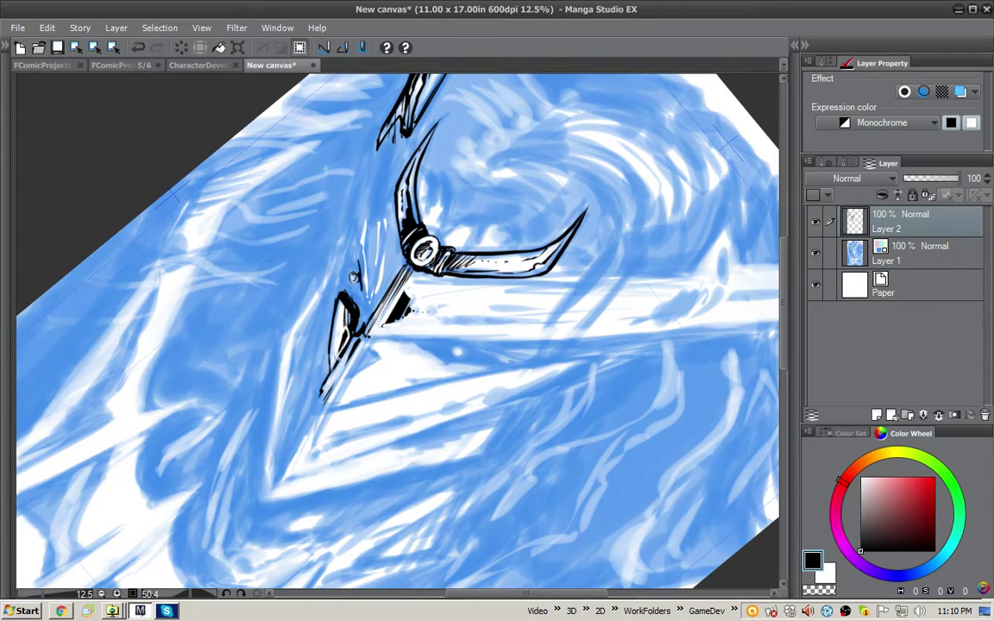
Hatch the inside of the pointed opening and thicken the black edge running down below it
drag(345, 357, 333, 372)
drag(355, 333, 329, 371)
drag(339, 349, 323, 364)
drag(341, 328, 325, 357)
key(x)
key(x)
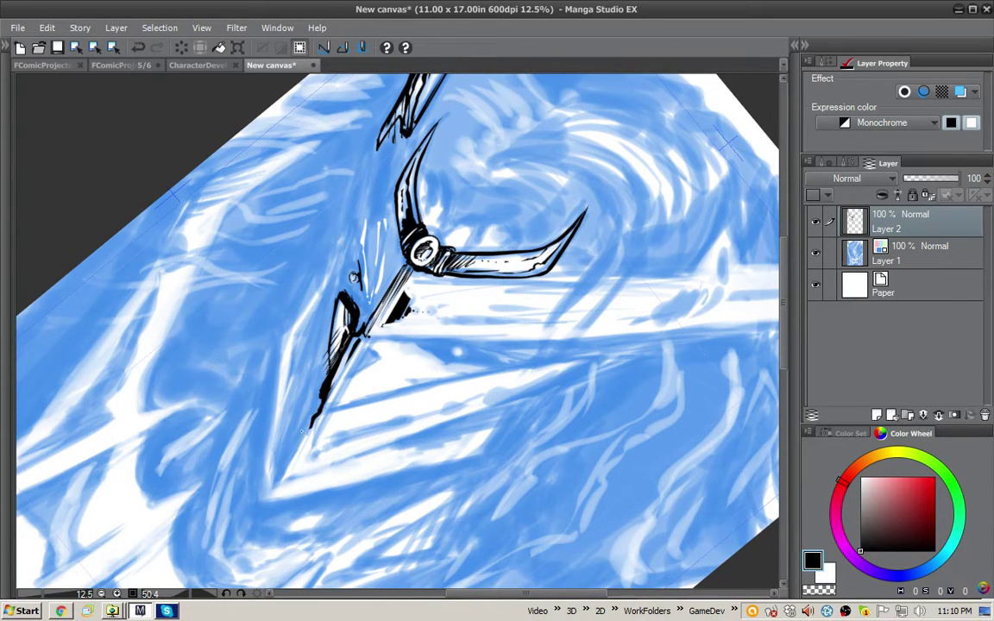
Ink the pointed form's jagged outline around its lower tip and up along its outer edge
drag(321, 404, 274, 487)
mouse_move(335, 262)
mouse_down()
mouse_move(296, 334)
mouse_move(272, 488)
mouse_up()
mouse_move(339, 258)
mouse_down()
mouse_move(378, 142)
mouse_move(326, 303)
mouse_up()
Ink a tuft of overlapping black strands between the forked band and the page edge, with white strands underneath
drag(467, 303, 564, 182)
drag(486, 250, 436, 298)
mouse_move(285, 169)
mouse_down()
mouse_move(276, 233)
mouse_move(230, 273)
mouse_up()
mouse_move(284, 224)
mouse_down()
mouse_move(244, 257)
mouse_move(233, 239)
mouse_up()
mouse_move(283, 190)
mouse_down()
mouse_move(261, 228)
mouse_move(289, 206)
mouse_move(233, 273)
mouse_move(298, 230)
mouse_move(250, 221)
mouse_move(205, 278)
mouse_up()
mouse_move(247, 230)
mouse_down()
mouse_move(204, 295)
mouse_move(204, 319)
mouse_move(206, 259)
mouse_up()
drag(288, 264, 228, 290)
mouse_move(294, 243)
mouse_down()
mouse_move(262, 289)
mouse_move(227, 303)
mouse_up()
drag(281, 332, 274, 276)
drag(289, 211, 215, 311)
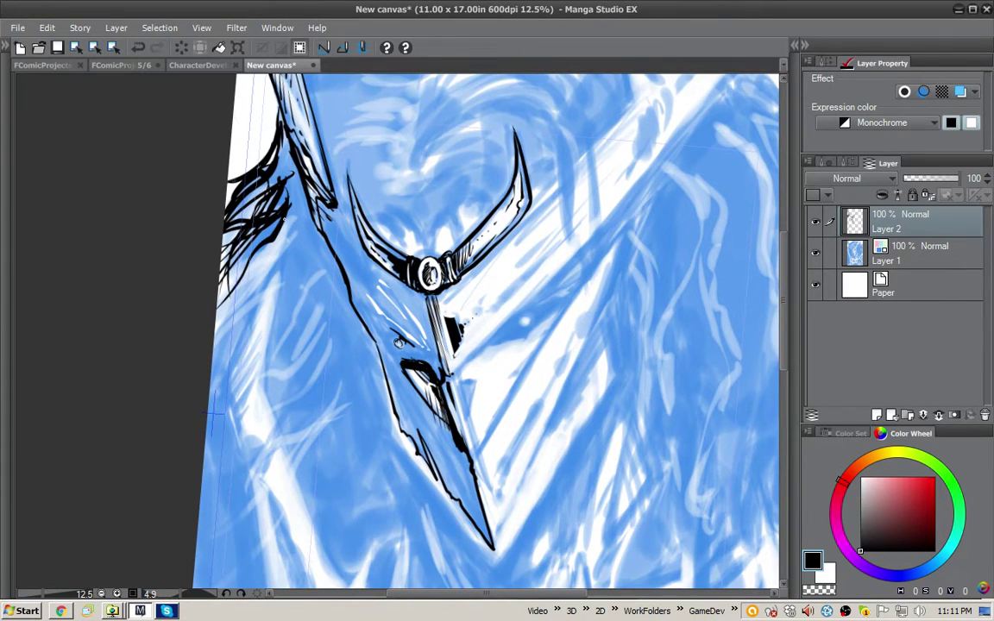
mouse_move(286, 217)
mouse_down()
mouse_move(255, 281)
mouse_move(217, 324)
mouse_up()
key(x)
mouse_move(290, 212)
mouse_down()
mouse_move(252, 279)
mouse_move(195, 290)
mouse_up()
drag(262, 259, 195, 306)
Ink a narrow fold below the tuft and fill its outer side with long black hatching
drag(287, 290, 268, 187)
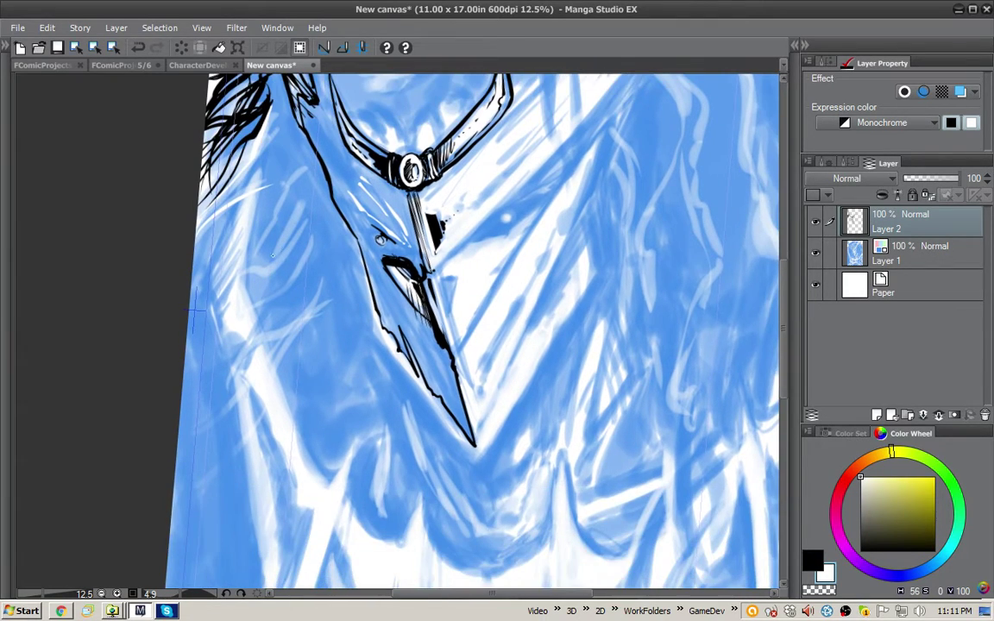
key(x)
drag(257, 144, 207, 275)
drag(257, 144, 243, 280)
drag(233, 136, 209, 277)
drag(246, 213, 210, 290)
drag(244, 223, 214, 305)
drag(234, 277, 228, 324)
drag(238, 311, 232, 329)
drag(231, 221, 221, 257)
drag(238, 223, 221, 313)
drag(240, 271, 235, 339)
Touch up the hatched fold's upper part with white and extend its lower edge with black strokes
key(x)
drag(228, 145, 223, 196)
drag(232, 138, 227, 184)
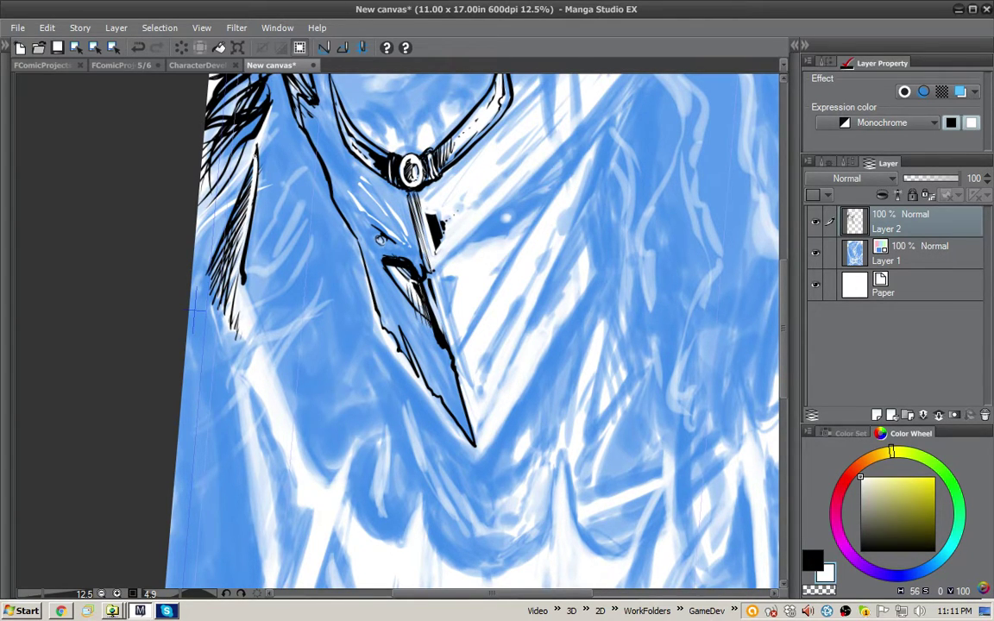
key(x)
mouse_move(209, 282)
mouse_down()
mouse_move(219, 319)
mouse_move(226, 281)
mouse_move(208, 290)
mouse_move(222, 345)
mouse_up()
drag(242, 358, 250, 280)
Ink two long edges descending from the hatched fold and a jagged narrow shape between them
scroll(446, 306, down, 2)
drag(446, 306, 441, 365)
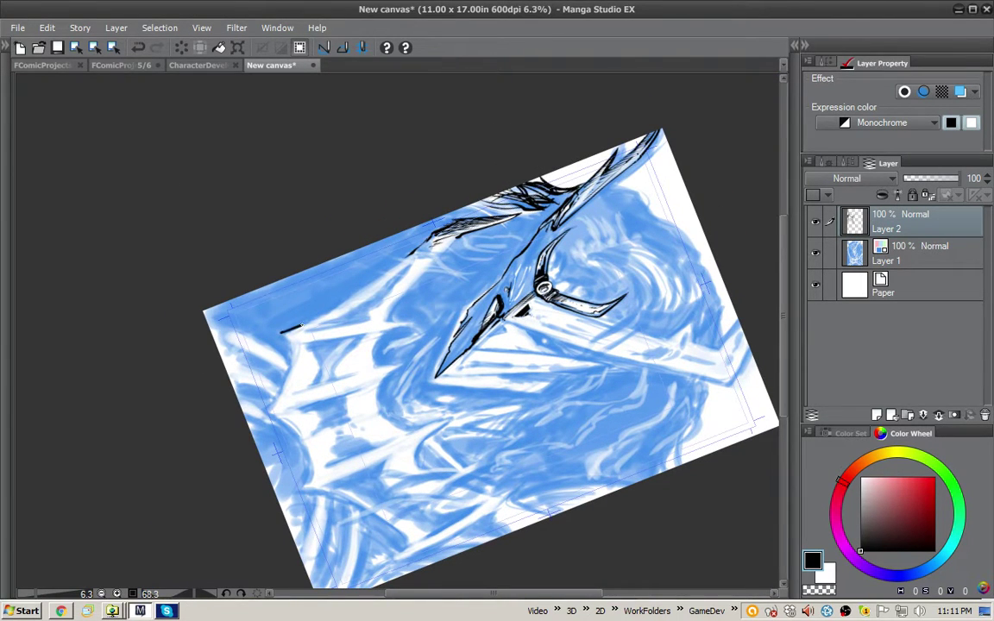
drag(280, 332, 412, 253)
mouse_move(366, 286)
mouse_down()
mouse_move(421, 245)
mouse_move(390, 319)
mouse_up()
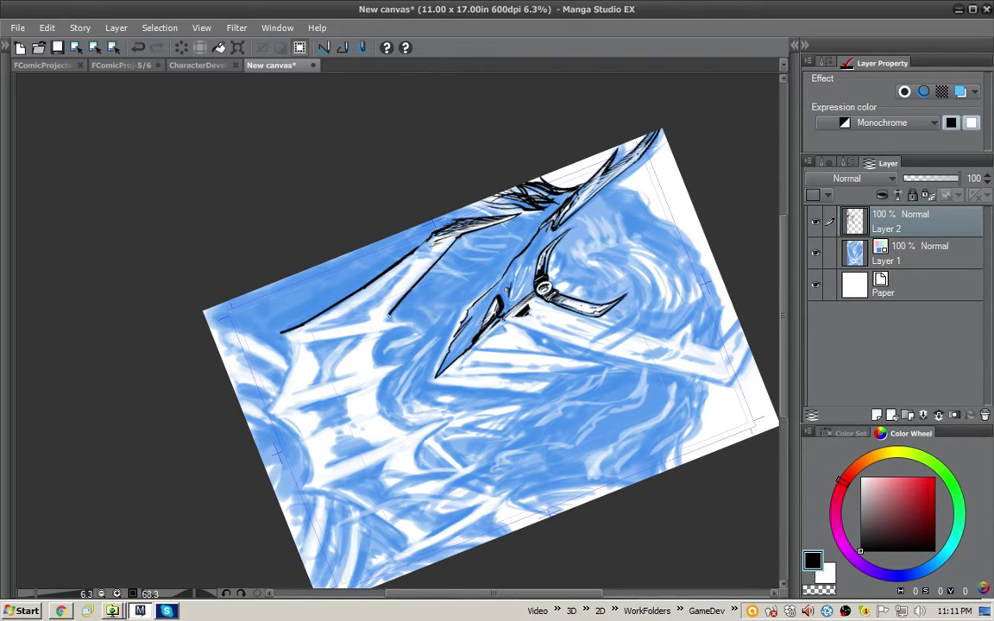
mouse_move(372, 234)
mouse_down()
mouse_move(290, 292)
mouse_move(316, 292)
mouse_move(371, 235)
mouse_up()
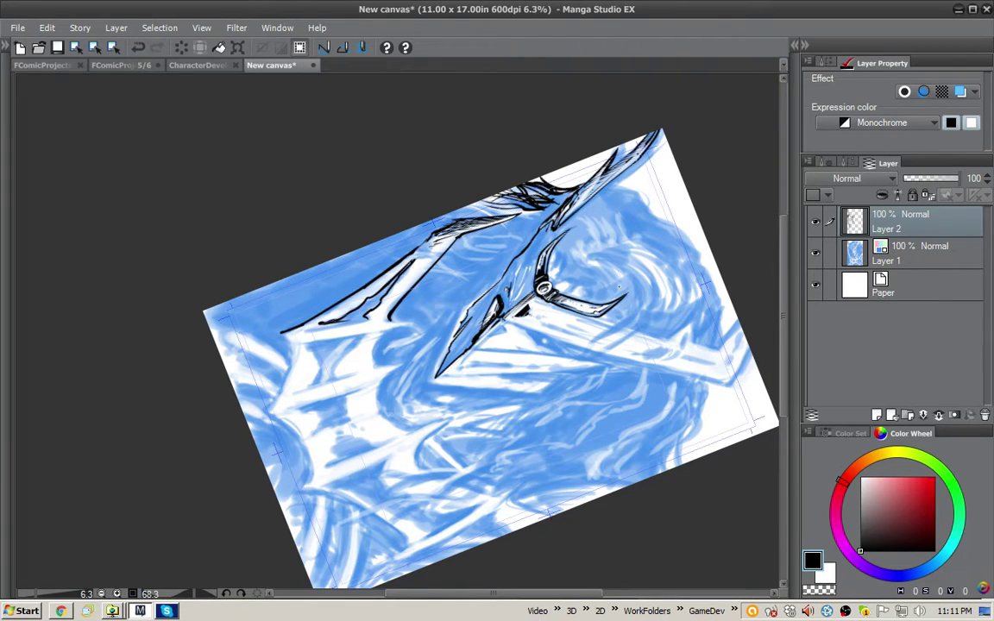
Ink the lower tip of the jagged shape between the long edges with tapering diagonal black strokes
drag(433, 208, 380, 205)
scroll(463, 291, up, 2)
drag(463, 291, 495, 243)
drag(329, 367, 243, 459)
drag(302, 400, 256, 444)
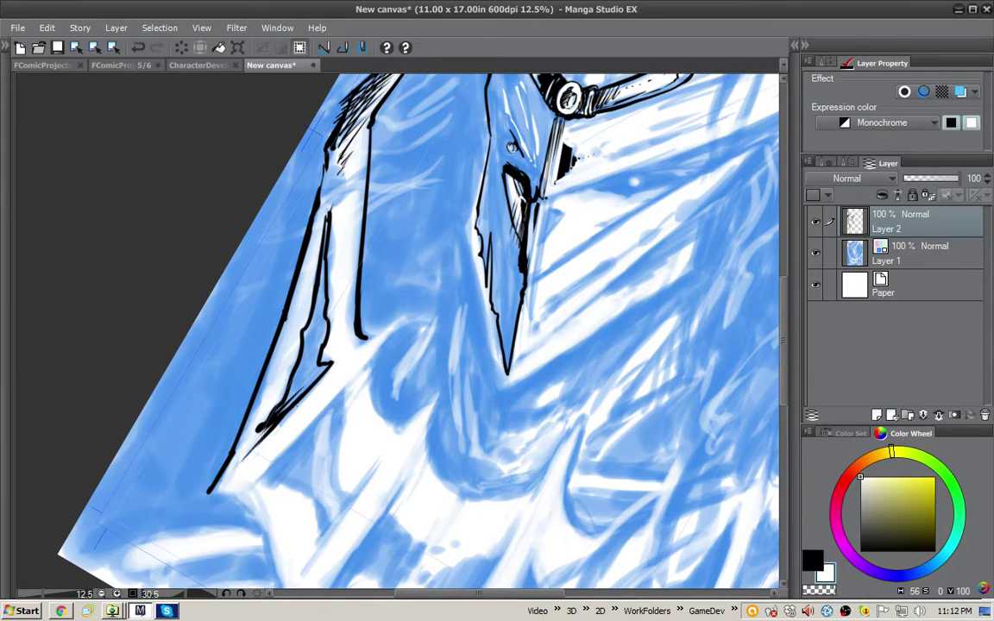
drag(293, 395, 226, 462)
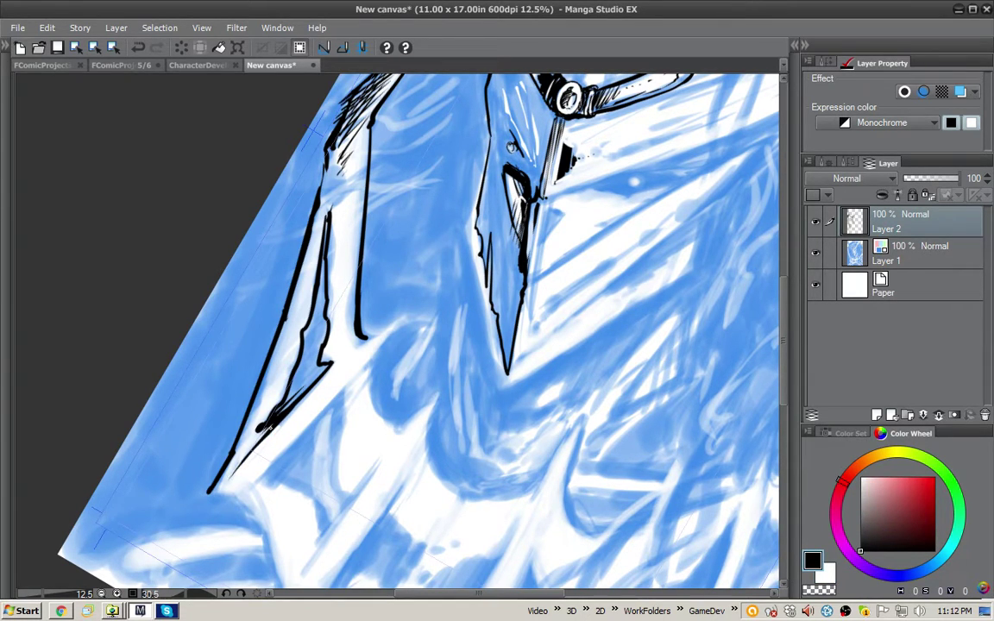
Break up the jagged shape's dark lower tip with short white strokes
key(x)
mouse_move(264, 422)
mouse_down()
mouse_move(227, 489)
mouse_move(250, 457)
mouse_up()
drag(280, 403, 264, 436)
mouse_move(281, 403)
mouse_down()
mouse_move(266, 440)
mouse_move(271, 429)
mouse_up()
key(x)
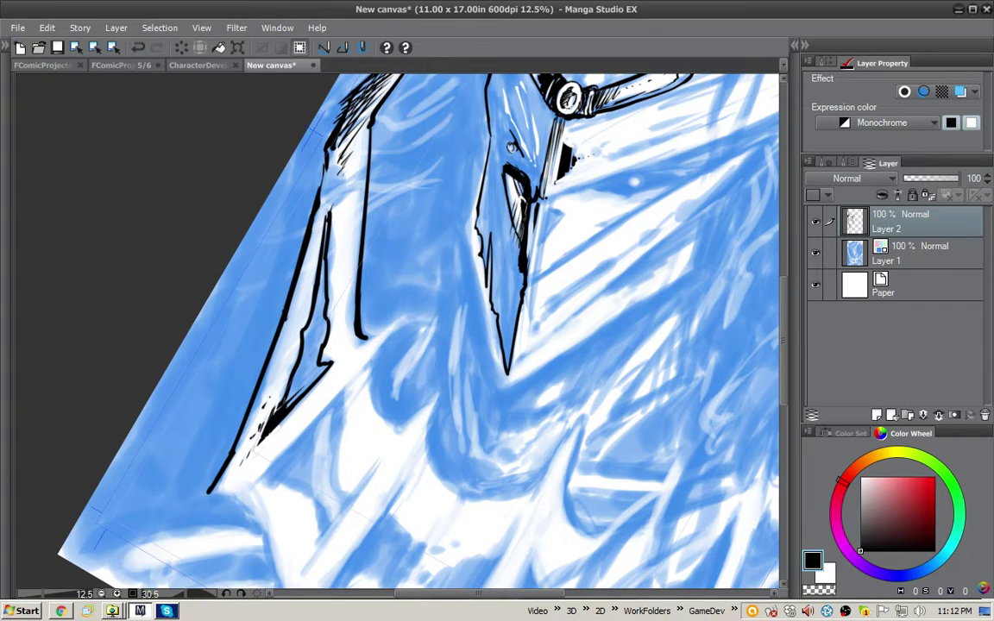
Fill the jagged shape between the long edges with solid black and refine its upper tip
drag(280, 371, 267, 397)
key(g)
click(321, 339)
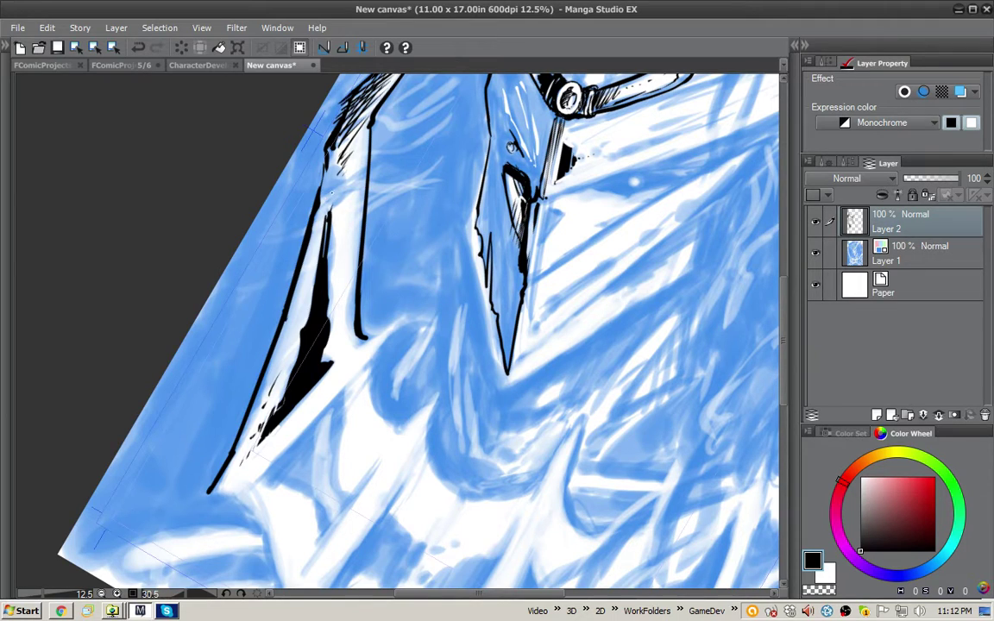
drag(328, 215, 323, 246)
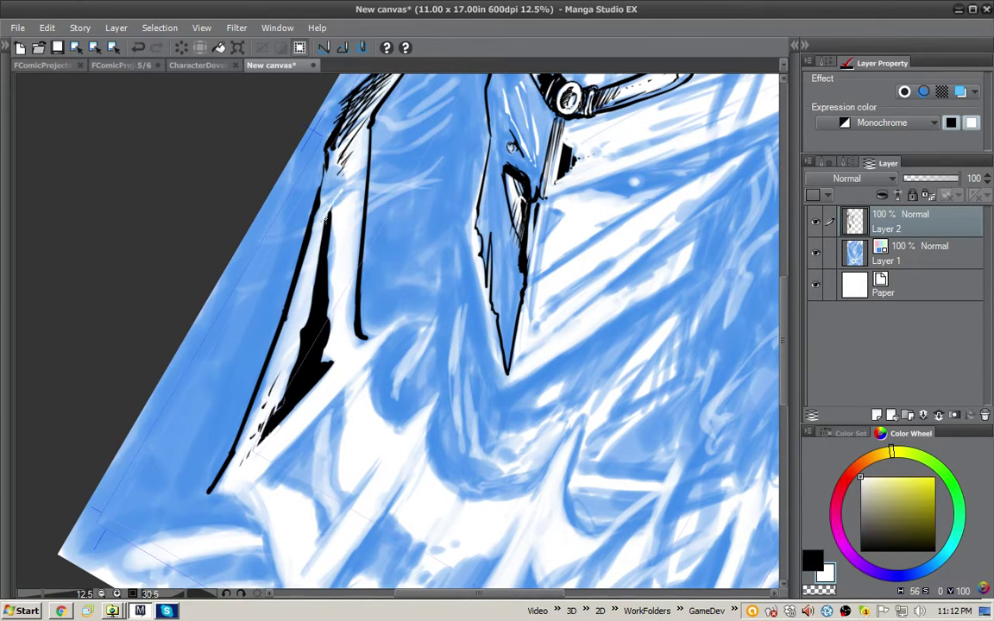
Break up the solid black upper tip of the jagged shape with diagonal white strokes
drag(333, 206, 320, 234)
drag(333, 216, 319, 252)
drag(335, 235, 320, 280)
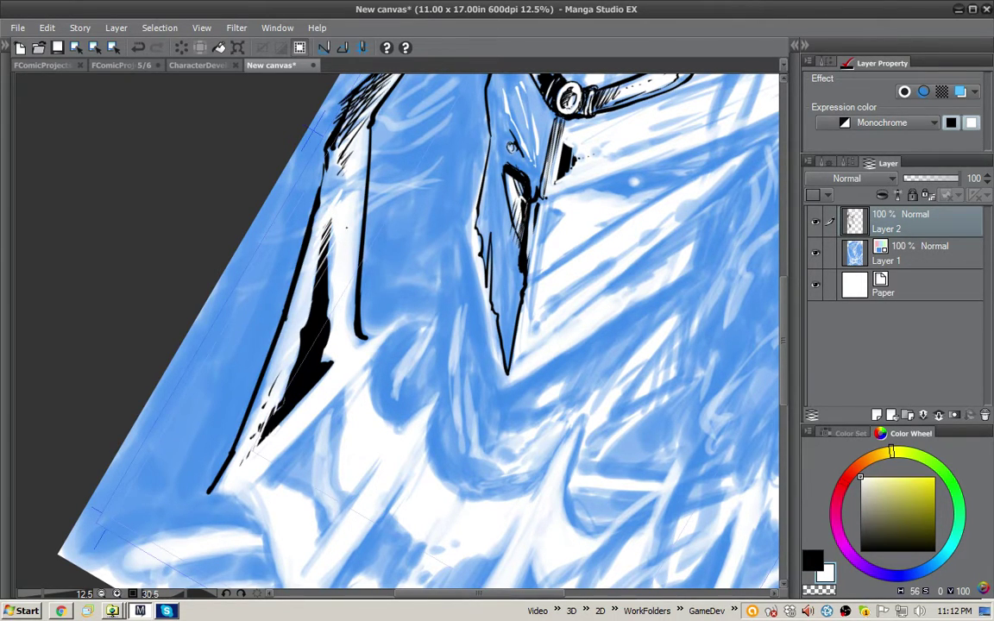
Ink the inner contour and pointed spur beside the jagged shape, adding parallel black strokes along the diagonal edge below it
key(x)
drag(354, 172, 344, 349)
mouse_move(408, 350)
mouse_down()
mouse_move(405, 313)
mouse_move(374, 364)
mouse_up()
drag(357, 289, 233, 423)
drag(259, 468, 252, 479)
drag(346, 377, 257, 481)
drag(335, 324, 241, 428)
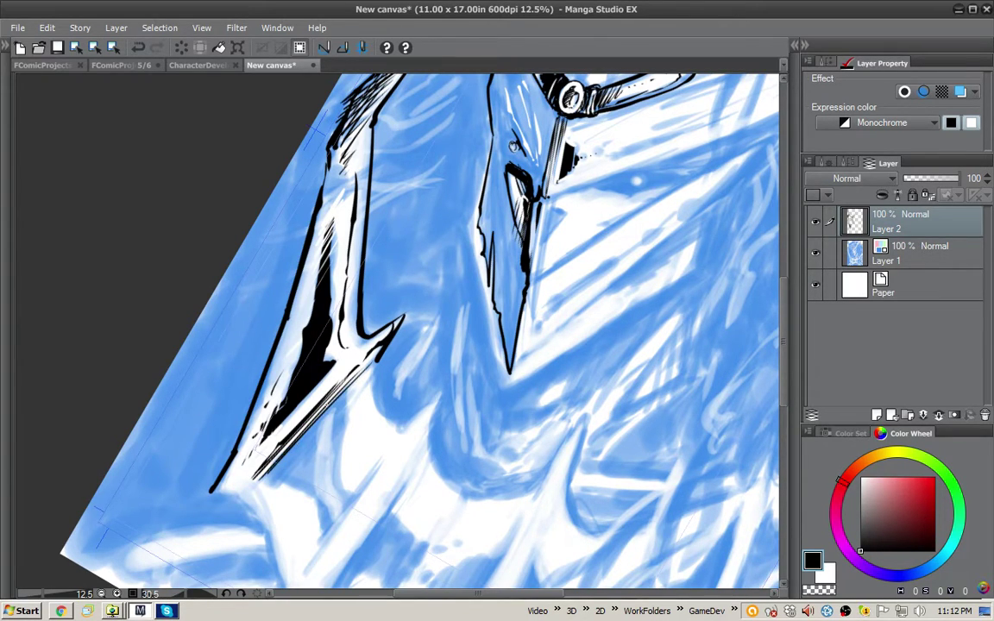
Outline the opening beneath the diagonal edge with curved black side and bottom contours, trimming the hatching between them in white
mouse_move(334, 397)
mouse_down()
mouse_move(258, 477)
mouse_move(262, 487)
mouse_move(302, 490)
mouse_move(327, 532)
mouse_up()
drag(298, 490, 319, 531)
key(x)
drag(280, 444, 270, 454)
drag(284, 449, 280, 477)
drag(288, 458, 281, 468)
key(x)
mouse_move(339, 390)
mouse_down()
mouse_move(338, 453)
mouse_move(360, 492)
mouse_up()
drag(341, 405, 347, 458)
key(x)
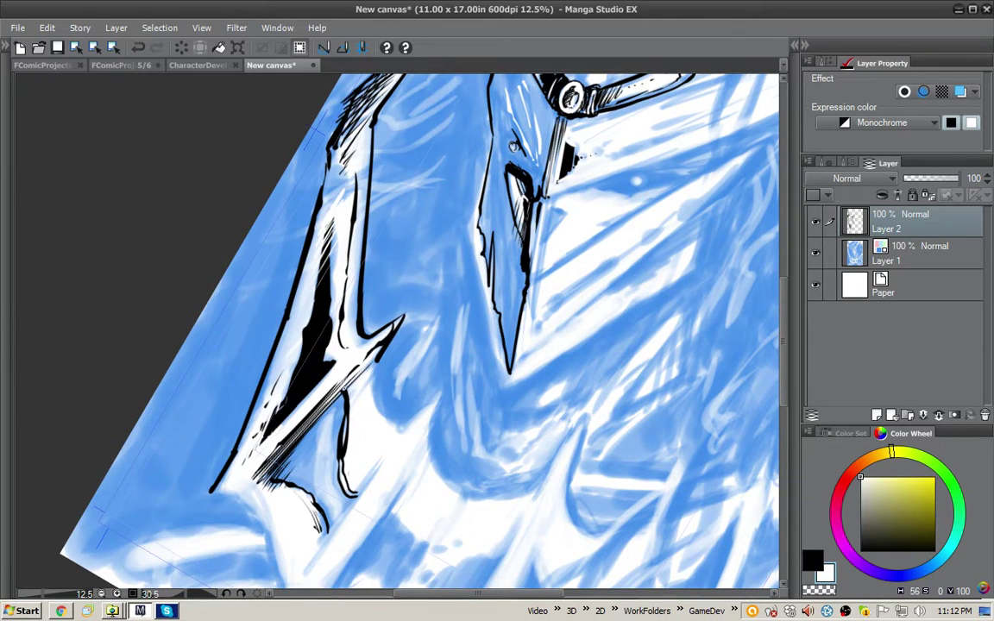
Thicken and close the outline of the opening beneath the diagonal edge and fill it with solid black
drag(307, 357, 331, 326)
drag(347, 378, 334, 394)
drag(300, 356, 314, 339)
key(x)
mouse_move(335, 404)
mouse_down()
mouse_move(334, 457)
mouse_move(354, 497)
mouse_up()
mouse_move(335, 412)
mouse_down()
mouse_move(339, 471)
mouse_move(337, 404)
mouse_up()
mouse_move(364, 446)
mouse_down()
mouse_move(356, 377)
mouse_move(337, 443)
mouse_move(301, 497)
mouse_up()
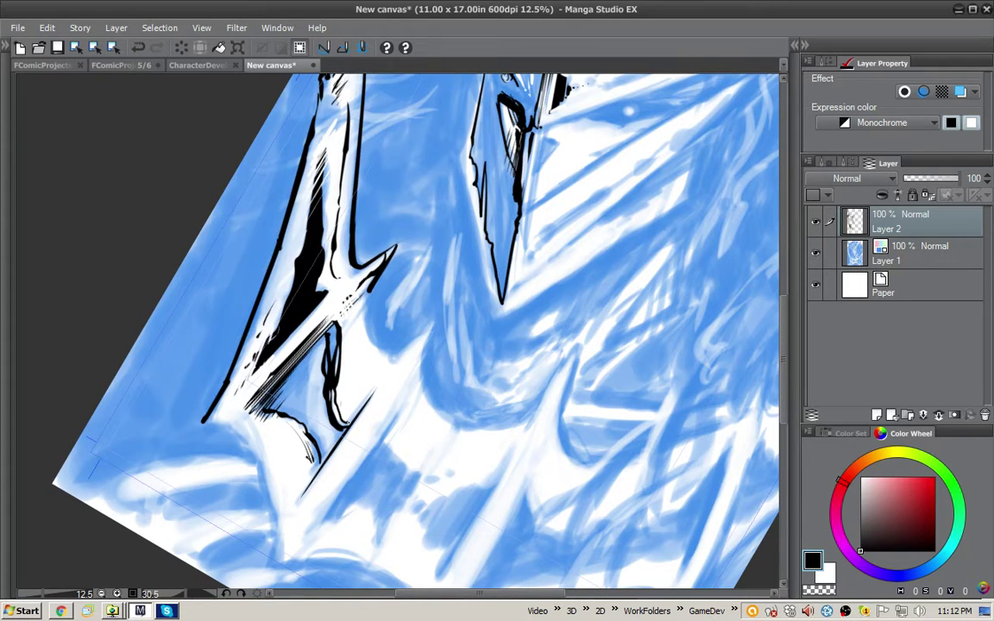
mouse_move(357, 413)
mouse_down()
mouse_move(312, 485)
mouse_move(313, 476)
mouse_up()
drag(278, 417, 291, 427)
drag(287, 410, 291, 421)
key(g)
click(318, 397)
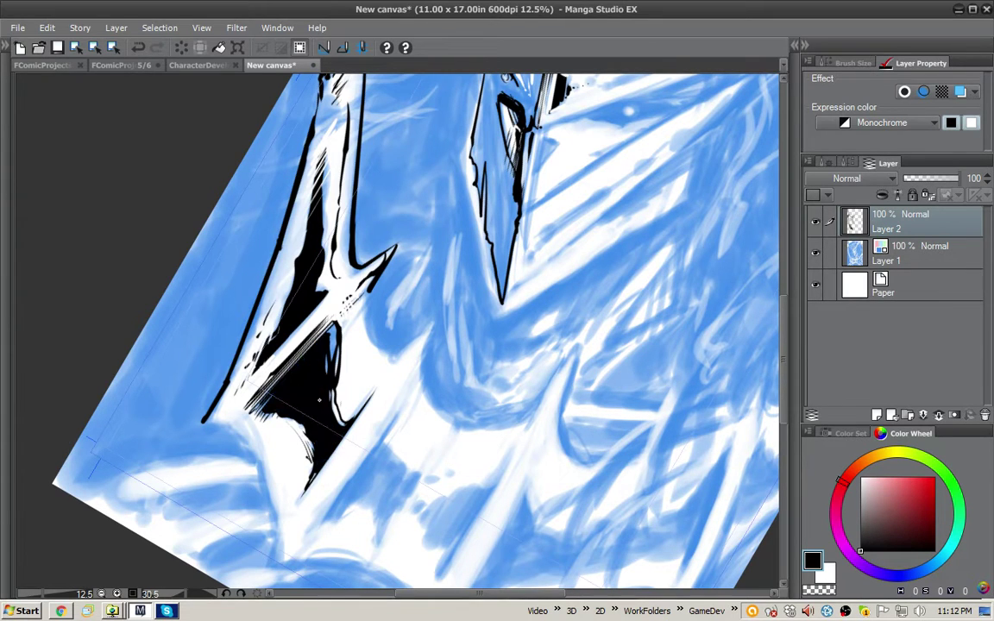
Reset the canvas rotation, close the edge beside the horned clasp and fill the long pointed lapel with solid black
key(ctrl+at)
scroll(616, 294, down, 1)
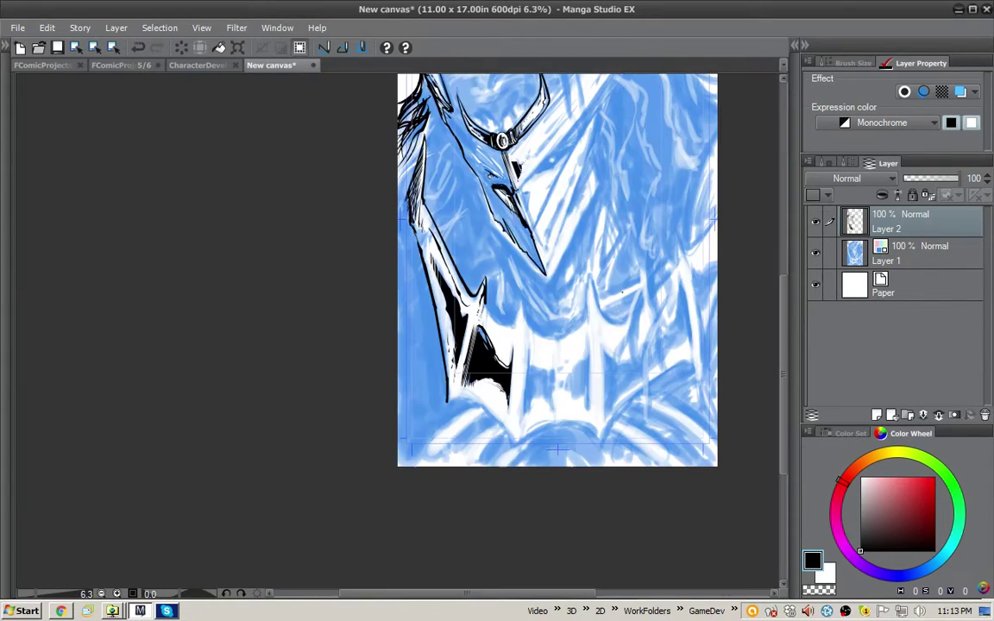
drag(634, 272, 562, 365)
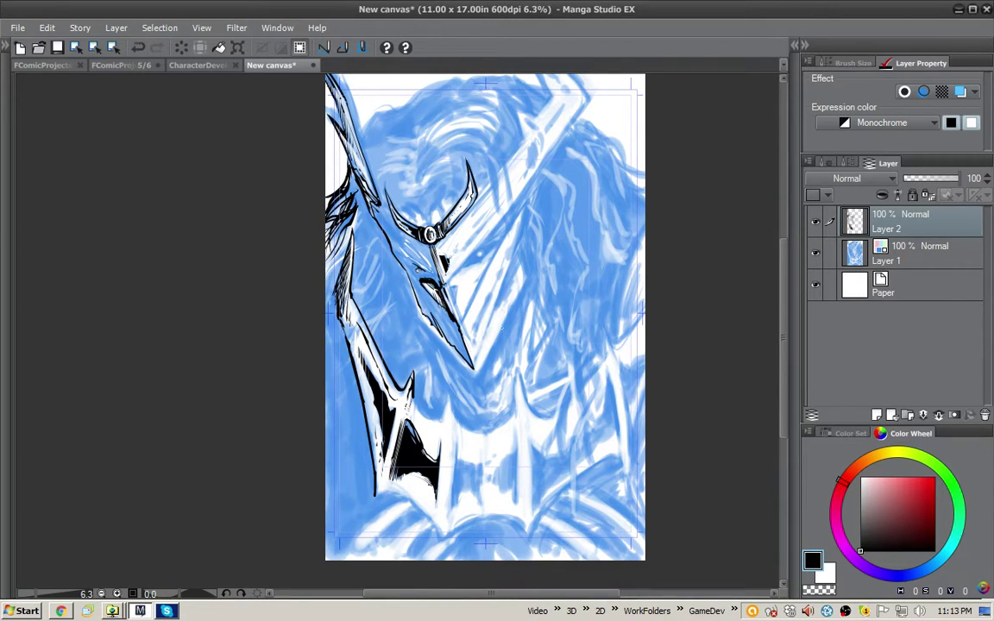
scroll(502, 319, up, 1)
mouse_move(439, 139)
mouse_down()
mouse_move(488, 287)
mouse_move(516, 335)
mouse_up()
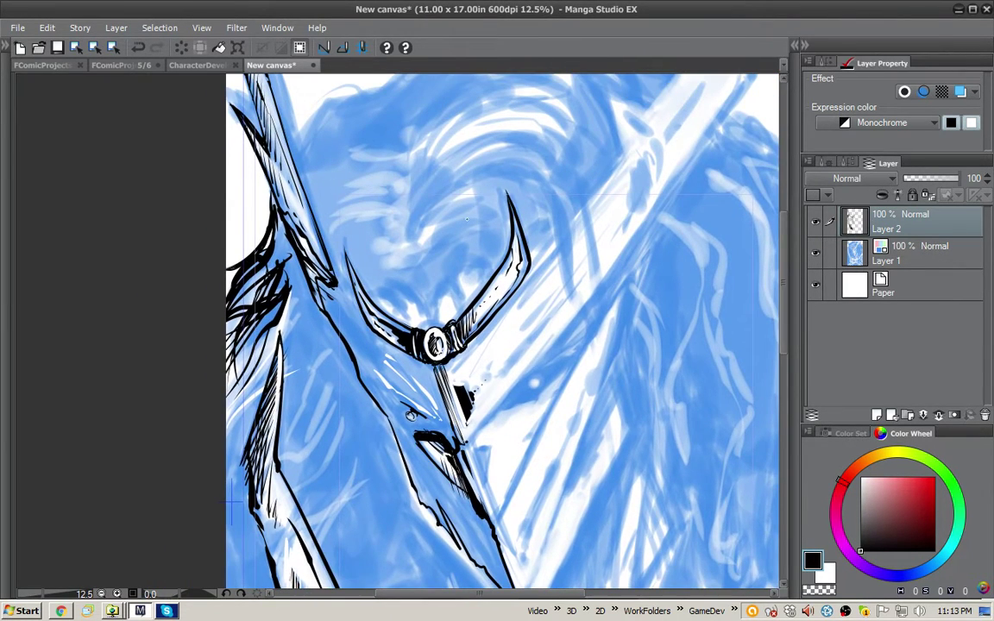
drag(411, 415, 454, 527)
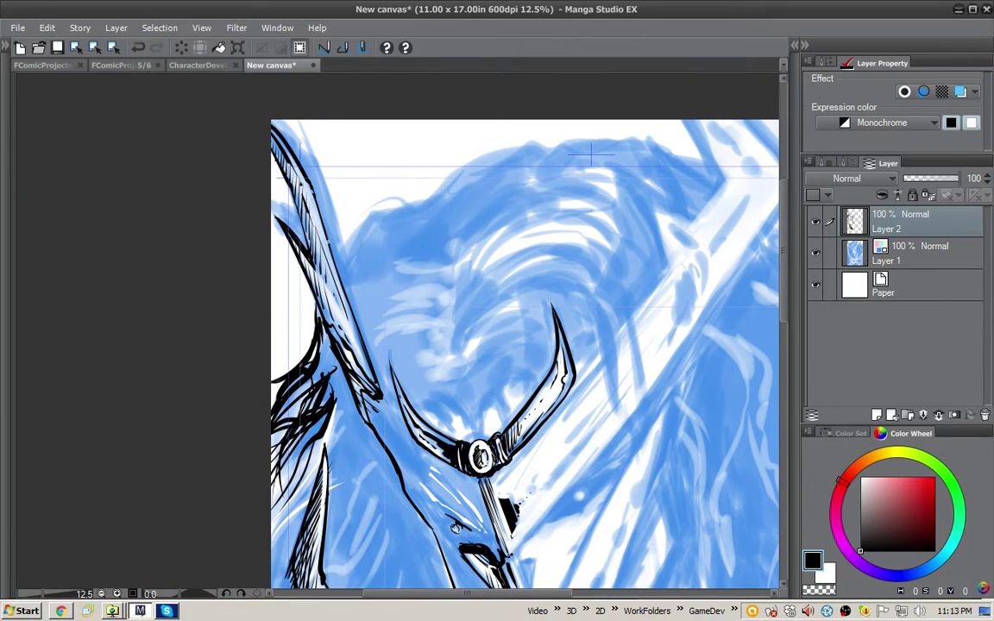
drag(298, 217, 349, 332)
drag(411, 395, 393, 295)
drag(436, 428, 422, 354)
click(422, 353)
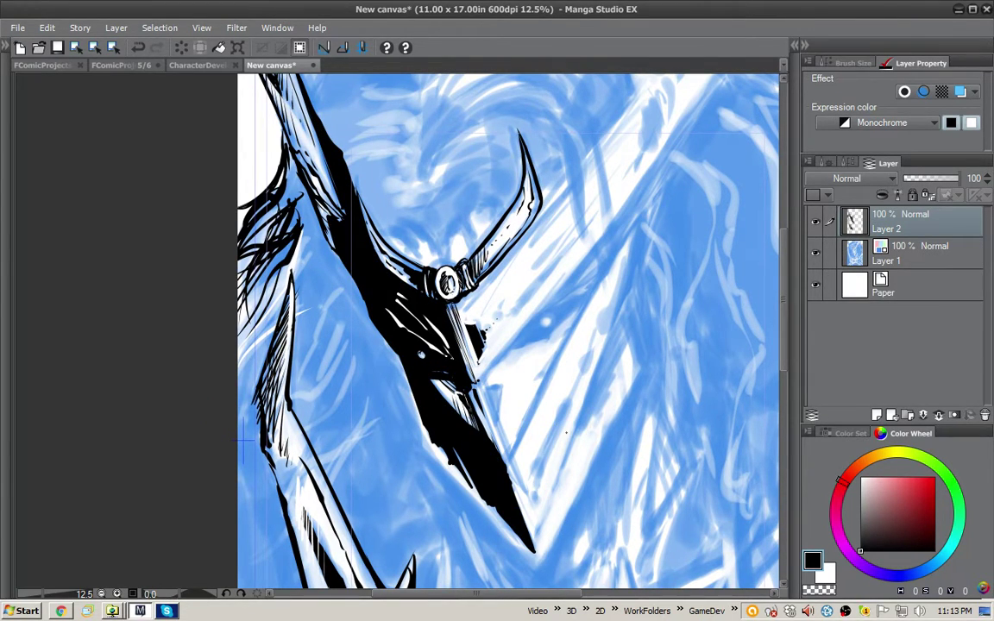
Add thin white highlight strokes along the black lapel, from beside the horned clasp down toward its tip
key(g)
key(x)
drag(556, 424, 558, 427)
drag(335, 203, 377, 272)
drag(313, 231, 367, 319)
drag(413, 359, 402, 343)
drag(360, 308, 376, 320)
key(x)
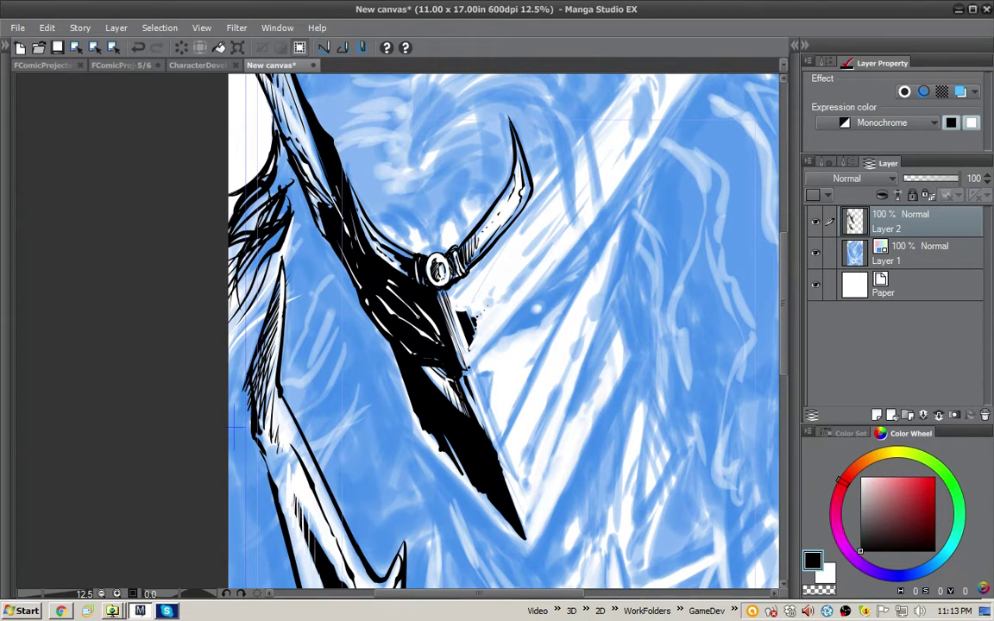
key(x)
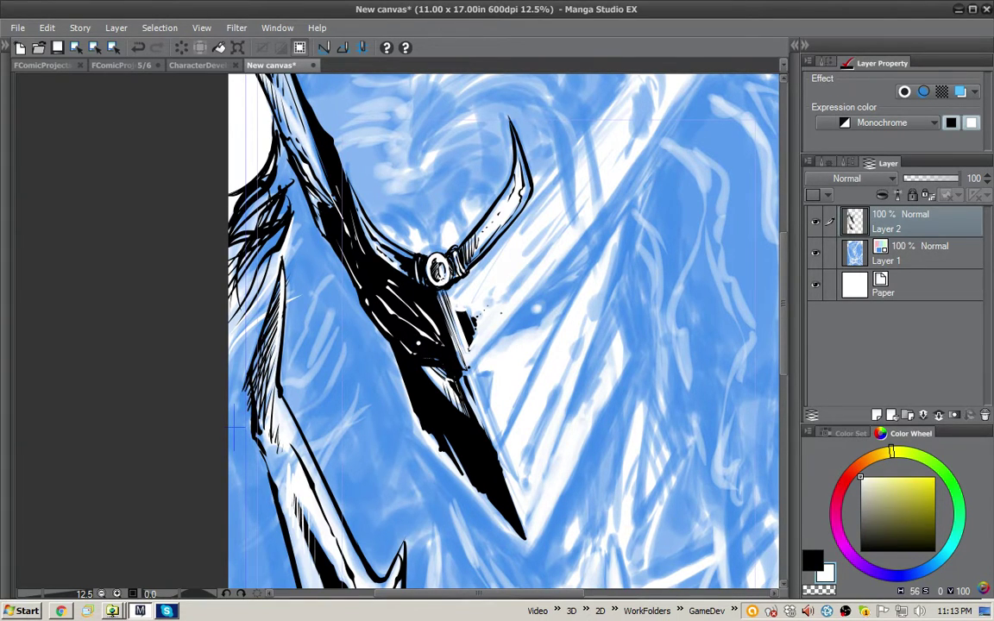
drag(386, 314, 397, 318)
mouse_move(419, 387)
mouse_down()
mouse_move(477, 450)
mouse_move(479, 477)
mouse_up()
Ink a second contour along the black lapel's outer edge down to its tip, with short hatching between the two
key(x)
drag(387, 340, 417, 433)
mouse_move(389, 343)
mouse_down()
mouse_move(422, 443)
mouse_move(414, 433)
mouse_move(388, 372)
mouse_move(446, 440)
mouse_up()
drag(408, 394, 485, 477)
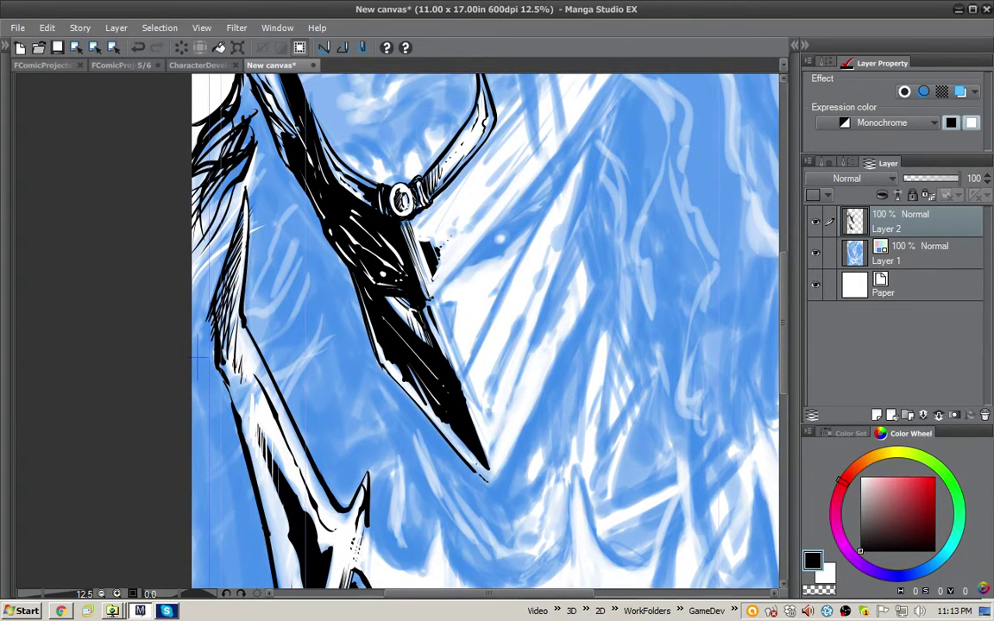
mouse_move(338, 302)
mouse_down()
mouse_move(345, 329)
mouse_move(473, 461)
mouse_up()
drag(543, 492, 531, 444)
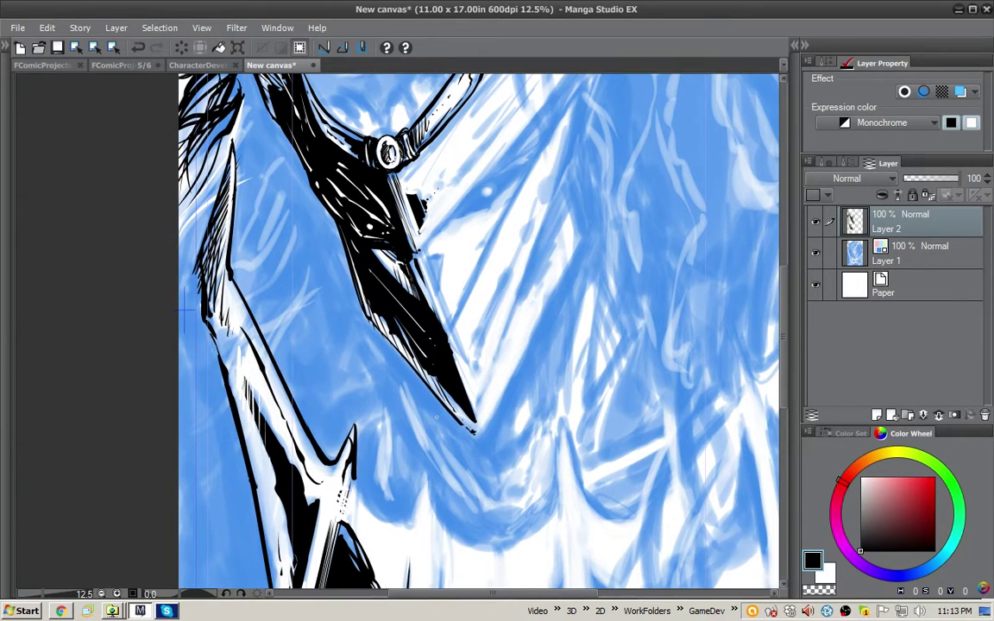
Ink a narrow hatched fold below the lapel's tip, ending in a point with a short curve beside it
drag(399, 362, 477, 515)
mouse_move(399, 362)
mouse_down()
mouse_move(425, 460)
mouse_move(441, 475)
mouse_up()
drag(473, 504, 485, 524)
drag(410, 386, 423, 410)
mouse_move(431, 423)
mouse_down()
mouse_move(495, 502)
mouse_move(490, 463)
mouse_up()
drag(502, 310, 482, 338)
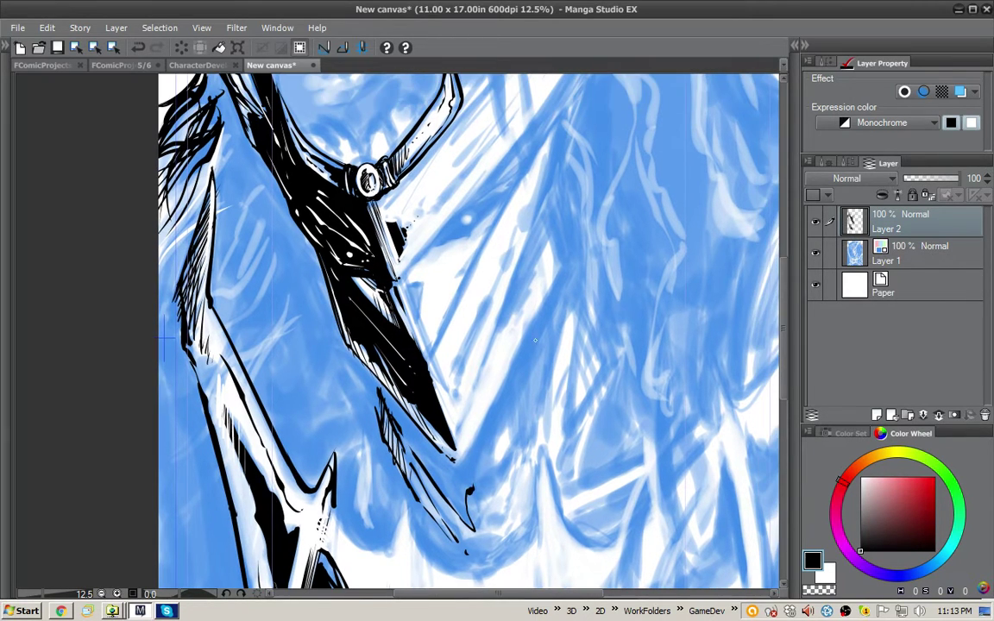
Ink the far edge of the V-shaped chest panel from the lapel's tip up to its angled corner
drag(466, 462, 551, 283)
mouse_move(546, 215)
mouse_down()
mouse_move(561, 263)
mouse_move(539, 306)
mouse_up()
drag(560, 266, 532, 324)
drag(479, 438, 460, 466)
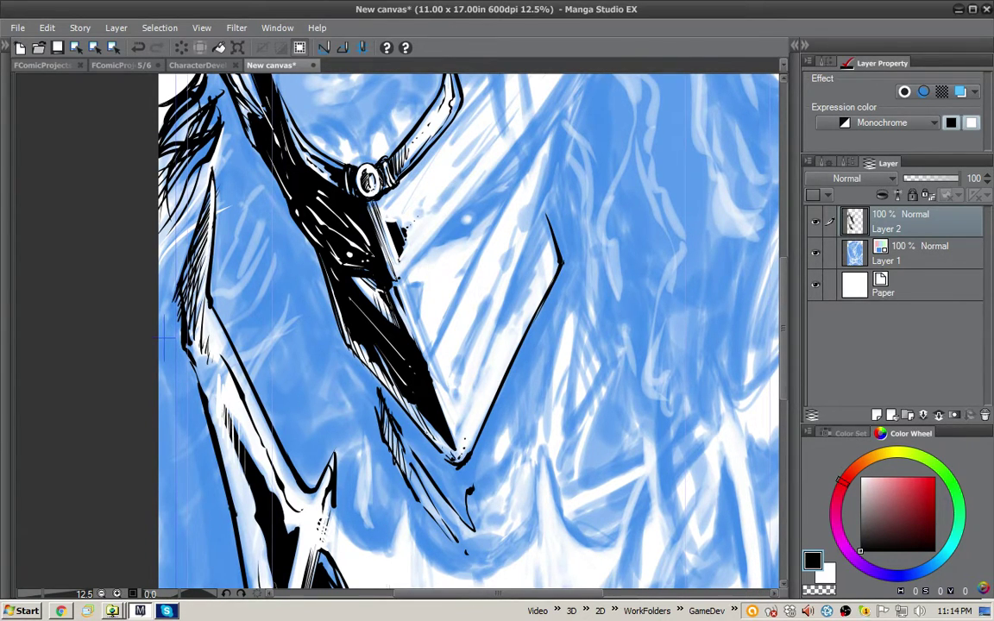
Ink a wavy shadow contour beneath the V-shaped chest panel, linking its far edge to the narrow fold
drag(377, 382, 461, 469)
mouse_move(514, 391)
mouse_down()
mouse_move(492, 466)
mouse_move(512, 438)
mouse_up()
drag(512, 438, 469, 493)
drag(515, 386, 513, 372)
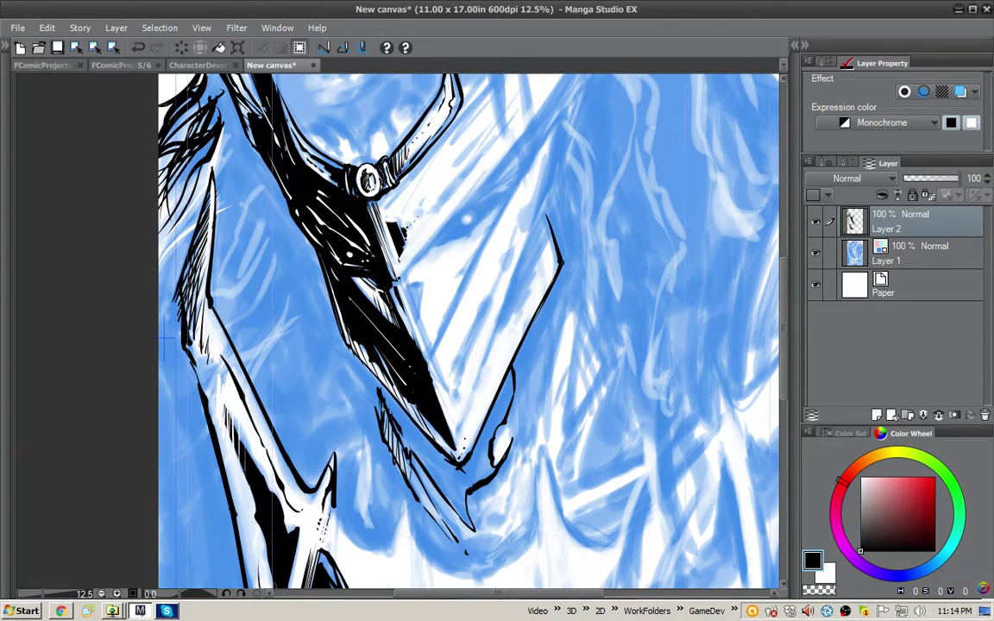
Connect the narrow fold to the pointed spur with a curved edge and fill the enclosed cloak area with solid black
drag(377, 435, 370, 450)
drag(380, 412, 367, 430)
drag(348, 379, 491, 369)
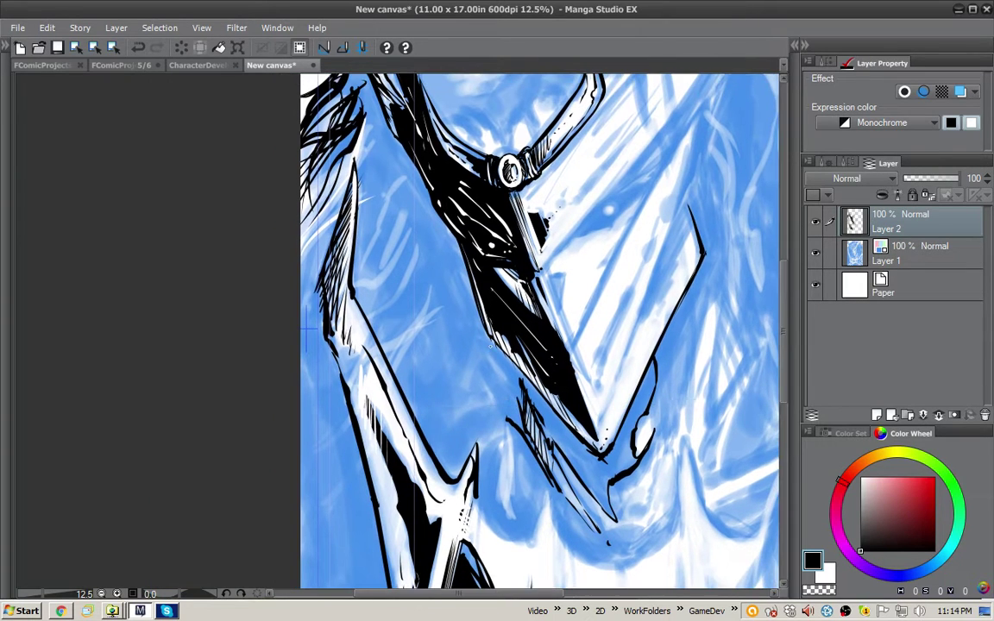
mouse_move(504, 417)
mouse_down()
mouse_move(475, 420)
mouse_move(471, 439)
mouse_up()
drag(306, 332, 278, 420)
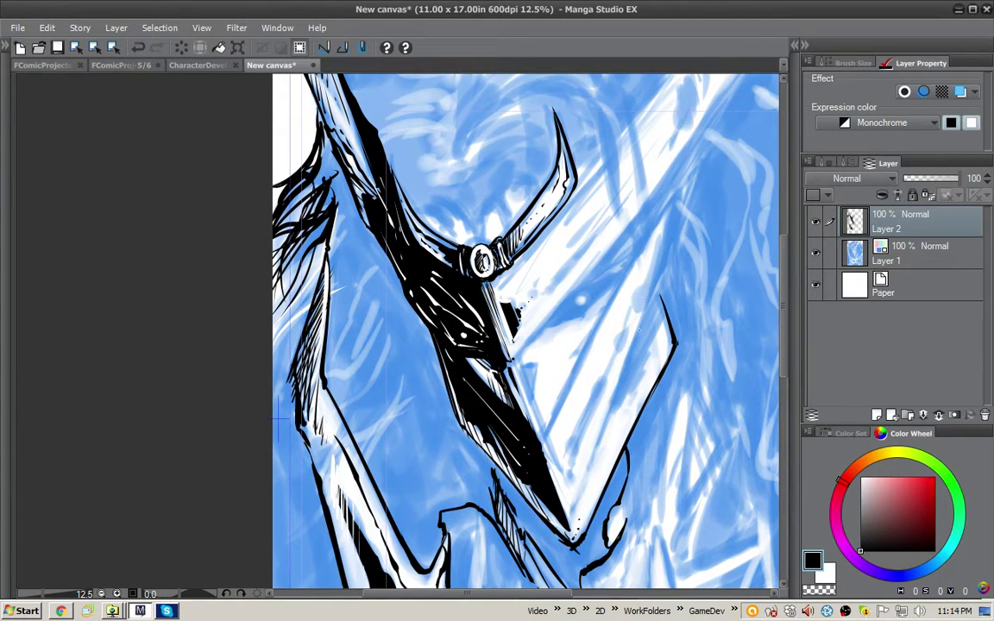
click(392, 401)
Hatch the shoulder fold beside the large black area with dense overlapping diagonal strokes
scroll(595, 403, down, 2)
drag(660, 409, 592, 329)
scroll(466, 368, up, 2)
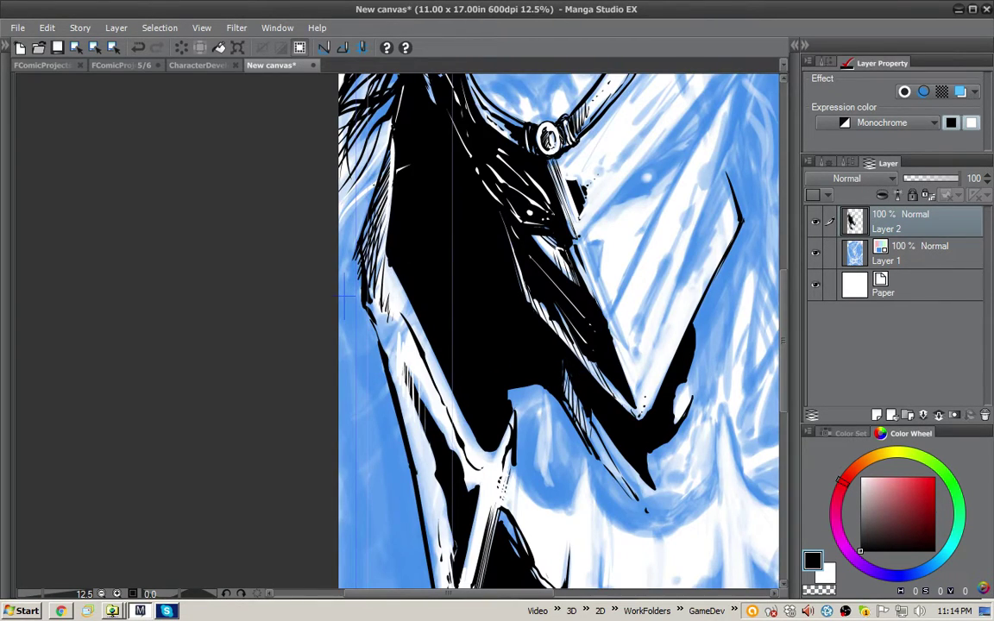
mouse_move(392, 144)
mouse_down()
mouse_move(338, 216)
mouse_move(345, 232)
mouse_move(358, 202)
mouse_up()
mouse_move(398, 124)
mouse_down()
mouse_move(342, 216)
mouse_move(387, 137)
mouse_up()
mouse_move(344, 173)
mouse_down()
mouse_move(397, 123)
mouse_move(352, 145)
mouse_up()
drag(397, 108, 343, 156)
drag(397, 108, 341, 153)
mouse_move(410, 168)
mouse_down()
mouse_move(344, 230)
mouse_move(341, 204)
mouse_up()
drag(399, 189, 356, 213)
drag(397, 184, 343, 220)
drag(403, 166, 338, 185)
drag(402, 172, 333, 198)
drag(401, 179, 304, 211)
drag(389, 230, 377, 225)
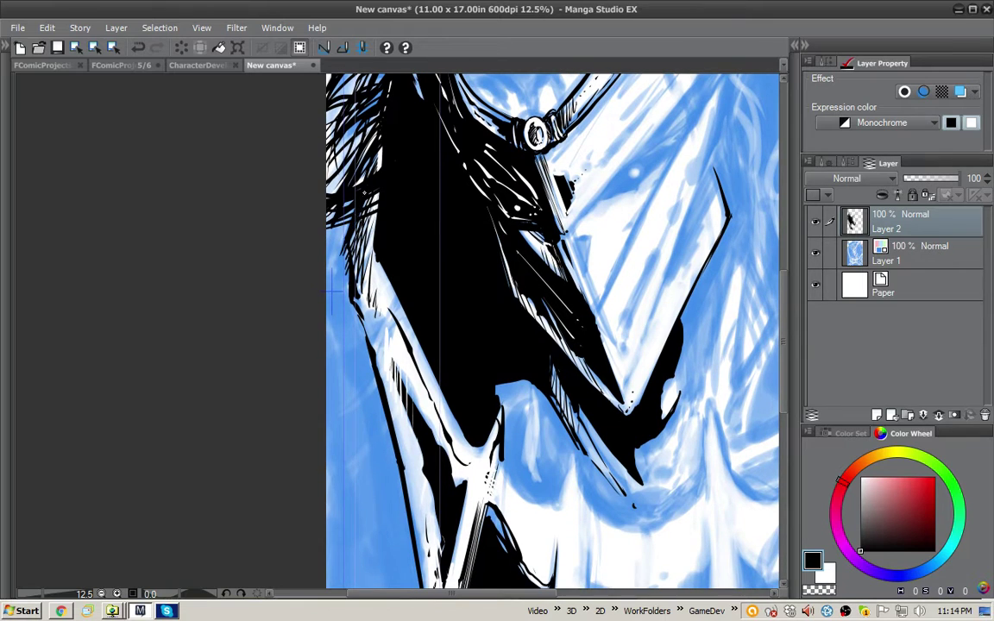
Ink a curved, cross-hatched rib below the cloak's lower corner and draw the cloak's curved hem above it
scroll(604, 404, down, 5)
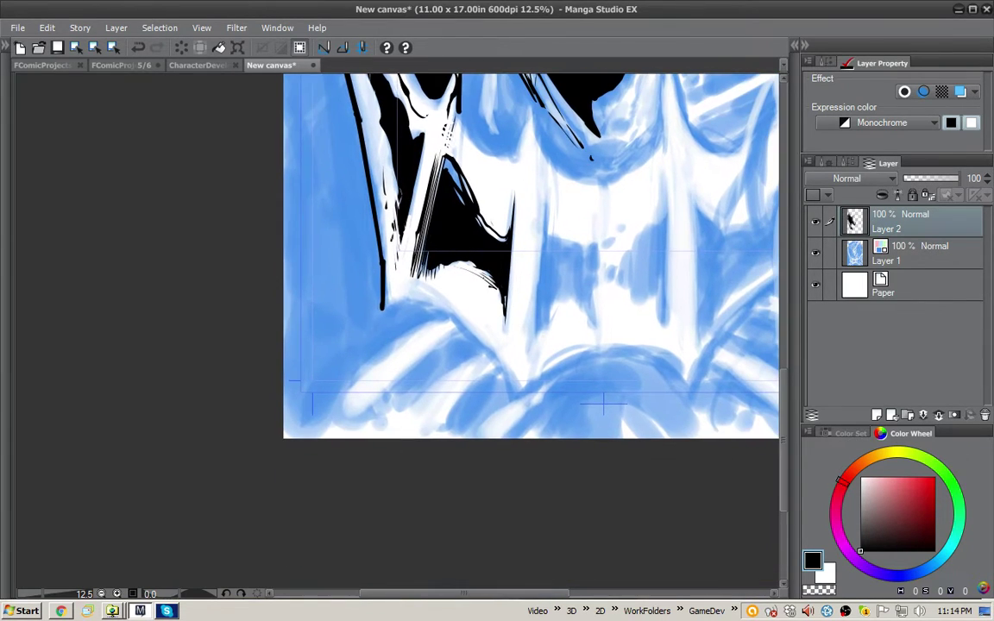
mouse_move(442, 315)
mouse_down()
mouse_move(338, 407)
mouse_move(342, 416)
mouse_move(454, 331)
mouse_up()
drag(439, 318, 449, 334)
mouse_move(433, 321)
mouse_down()
mouse_move(440, 338)
mouse_move(446, 323)
mouse_up()
drag(415, 315, 444, 332)
drag(401, 324, 440, 339)
drag(438, 320, 434, 343)
mouse_move(432, 327)
mouse_down()
mouse_move(429, 344)
mouse_move(376, 386)
mouse_up()
drag(378, 384, 352, 419)
mouse_move(348, 403)
mouse_down()
mouse_move(355, 413)
mouse_move(414, 326)
mouse_move(421, 296)
mouse_move(392, 268)
mouse_move(514, 389)
mouse_up()
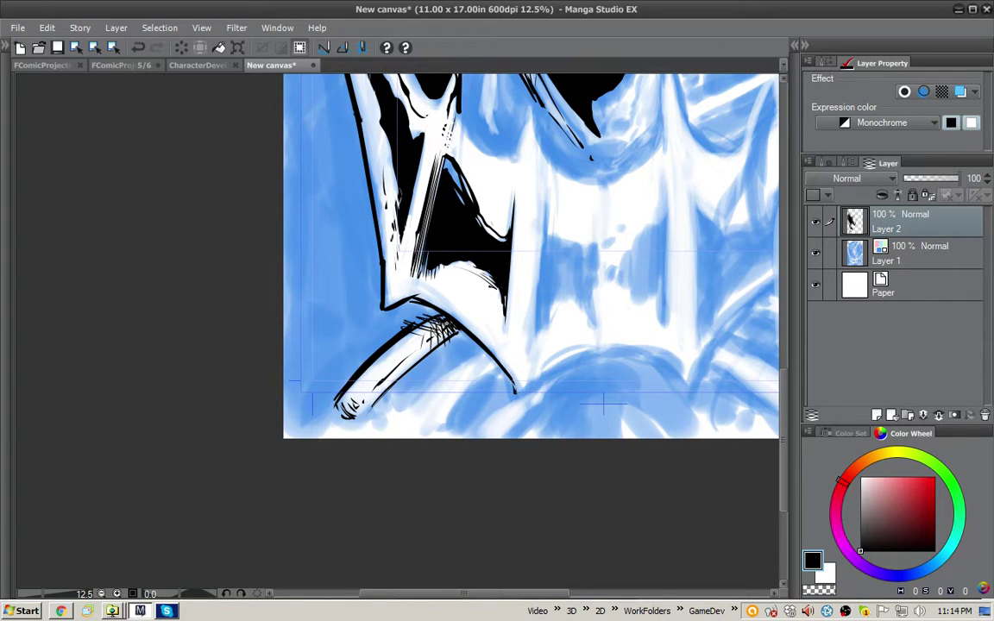
Hatch the white panel between the black opening and the hem, breaking up the strokes with white
drag(407, 298, 497, 347)
mouse_move(423, 232)
mouse_down()
mouse_move(448, 266)
mouse_move(499, 293)
mouse_up()
drag(441, 264, 488, 300)
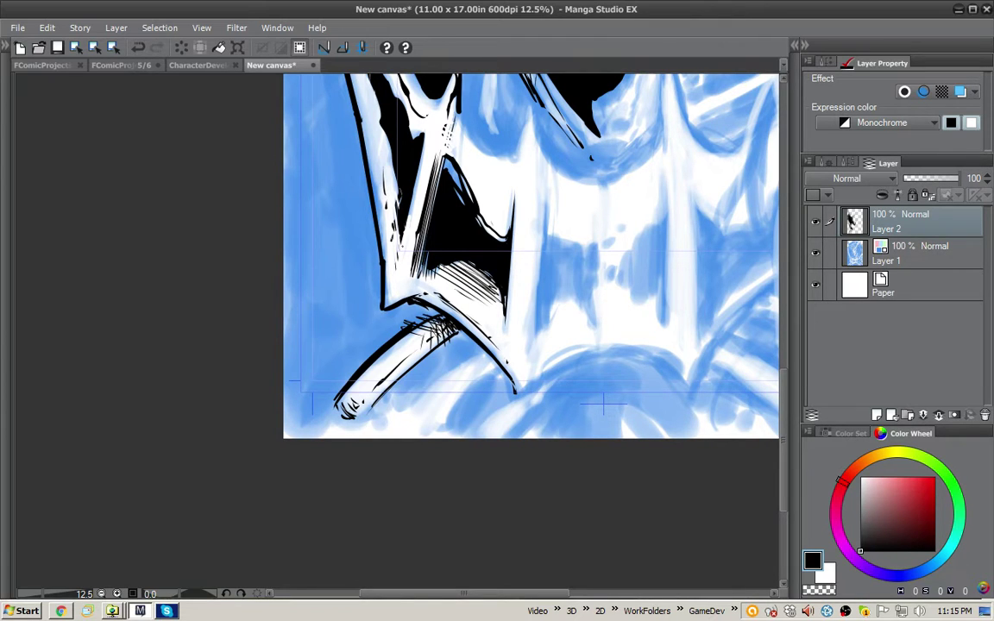
key(x)
mouse_move(398, 261)
mouse_down()
mouse_move(444, 251)
mouse_move(438, 239)
mouse_up()
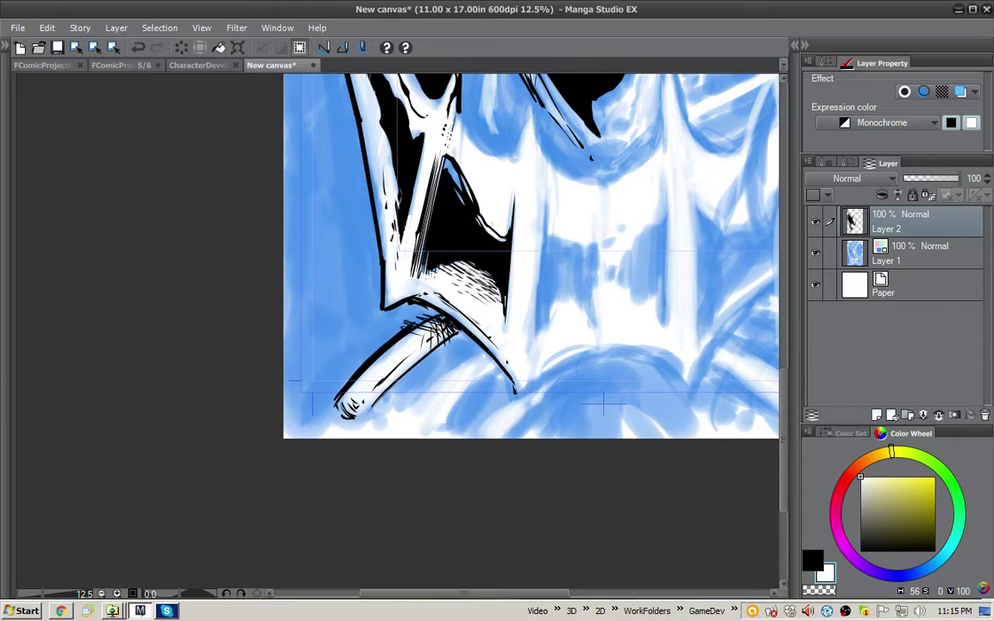
key(x)
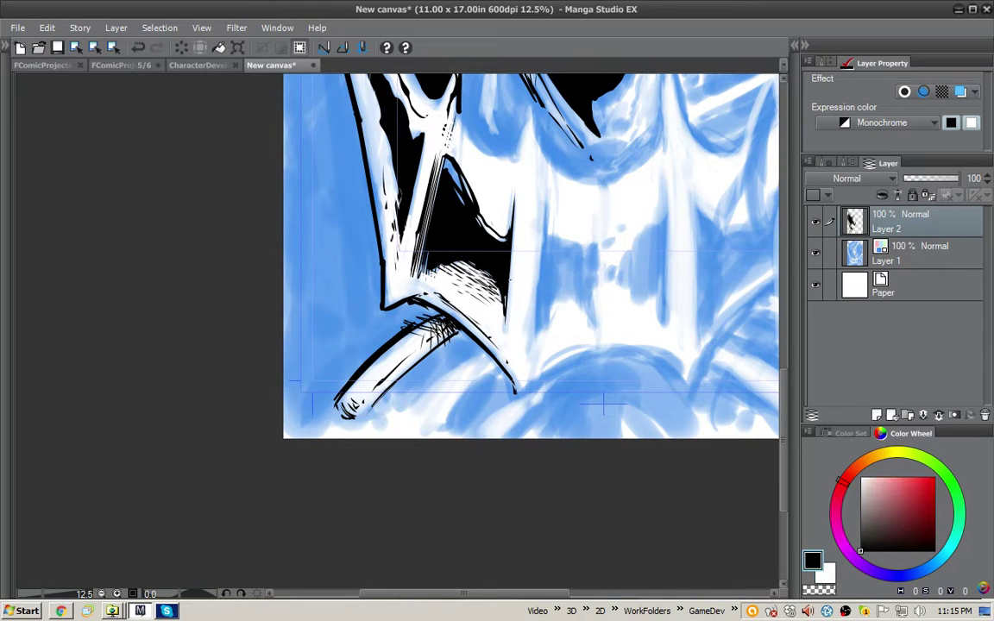
drag(506, 298, 505, 307)
Refine the black opening with white contour lines and highlights along its edges, touching up its lower corner in black
key(x)
mouse_move(404, 159)
mouse_down()
mouse_move(455, 225)
mouse_move(441, 219)
mouse_up()
mouse_move(445, 164)
mouse_down()
mouse_move(460, 166)
mouse_move(476, 192)
mouse_move(430, 189)
mouse_up()
drag(472, 190, 479, 210)
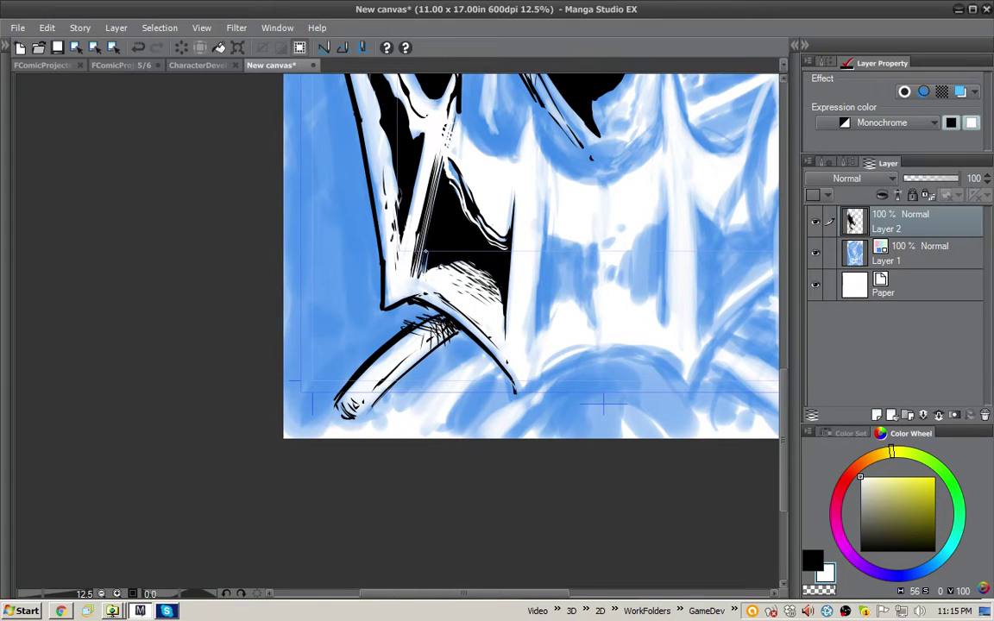
drag(382, 247, 387, 211)
drag(450, 207, 483, 250)
drag(428, 232, 410, 282)
key(x)
drag(416, 277, 408, 295)
Rotate the canvas and extend the jagged black shape toward the cloak's outer edge with long parallel hatching strokes
drag(365, 261, 364, 288)
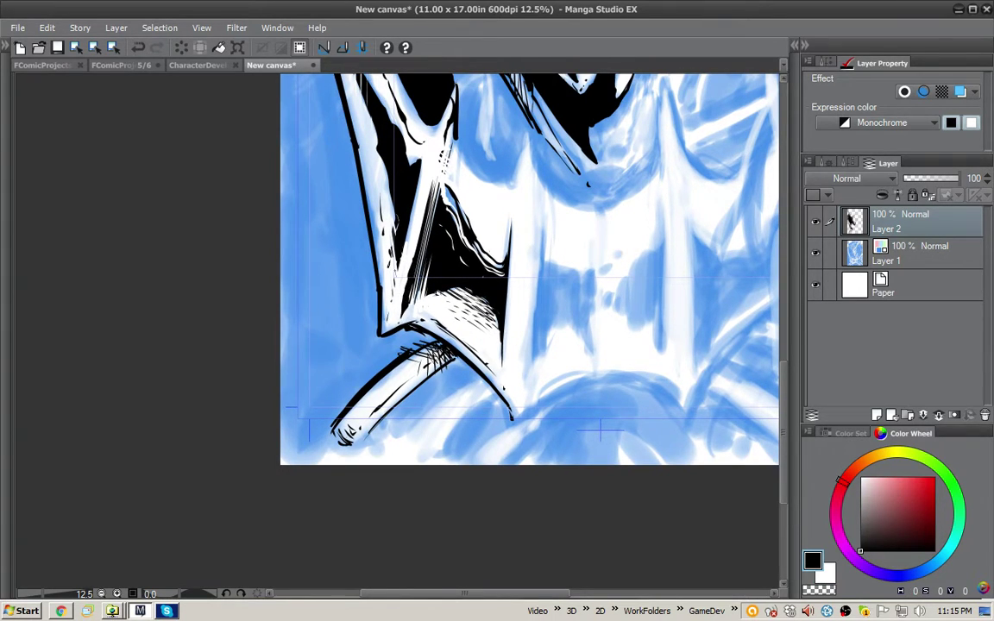
drag(601, 428, 567, 576)
drag(440, 533, 574, 164)
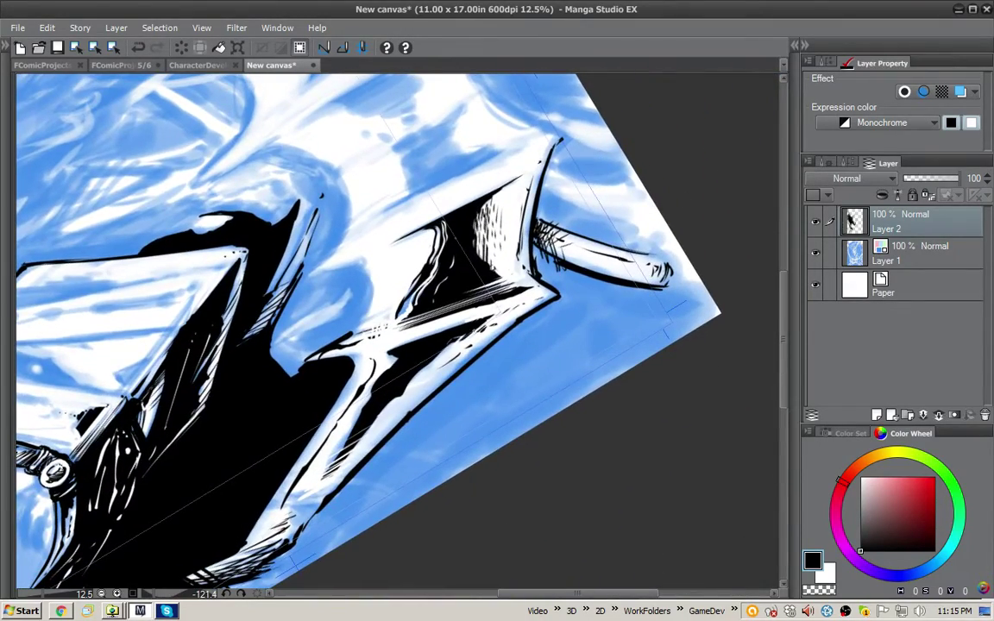
drag(471, 338, 373, 432)
drag(474, 343, 410, 398)
drag(440, 291, 309, 423)
drag(418, 321, 366, 369)
drag(436, 290, 418, 306)
drag(488, 319, 421, 382)
drag(485, 331, 424, 384)
Thin the jagged shape's new hatching with white strokes and retouch its edges in black and white
key(x)
drag(441, 293, 363, 366)
drag(405, 324, 330, 399)
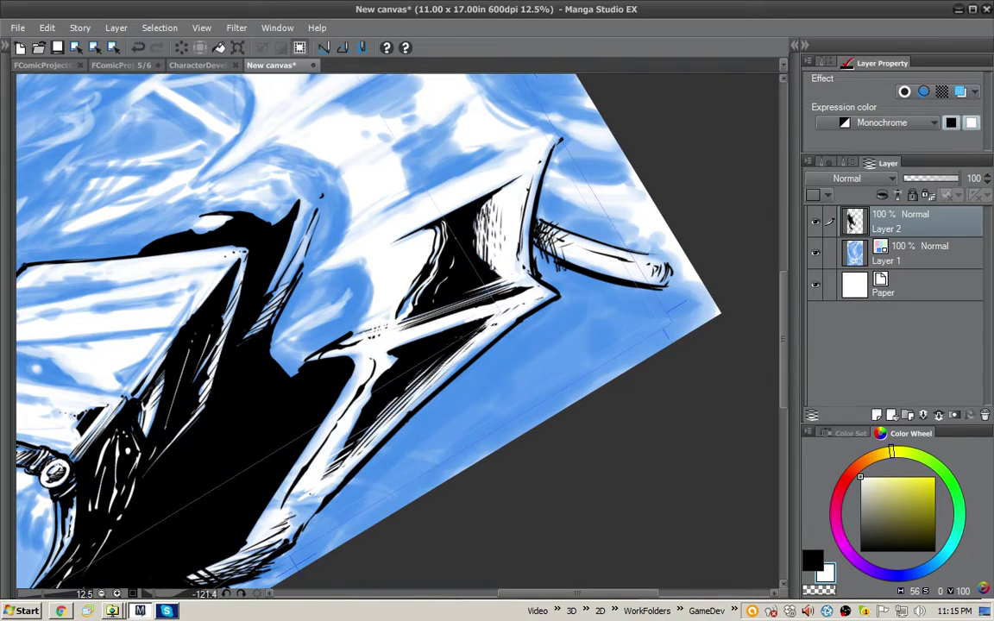
key(x)
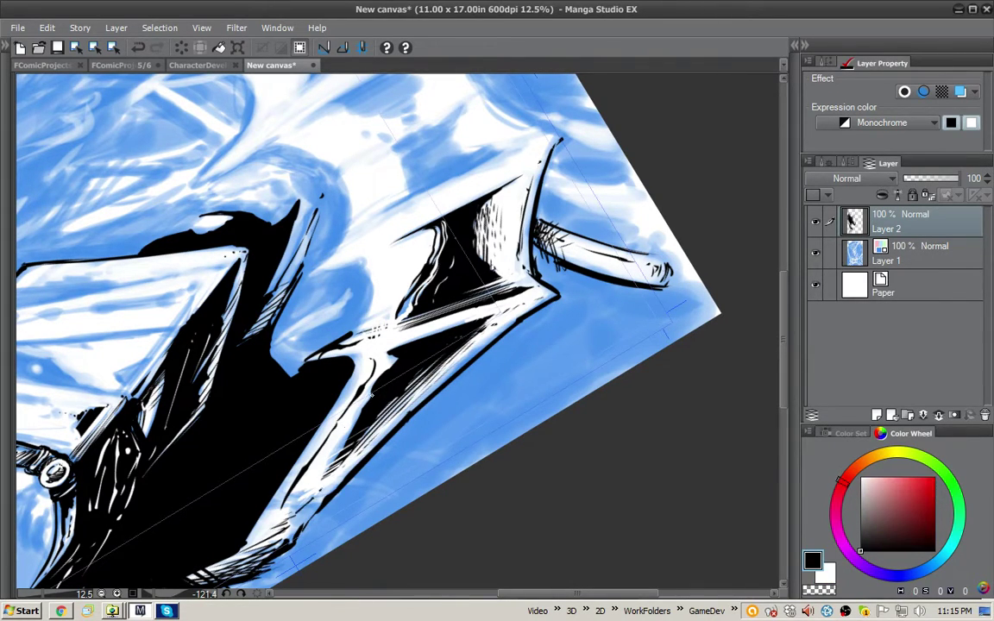
key(x)
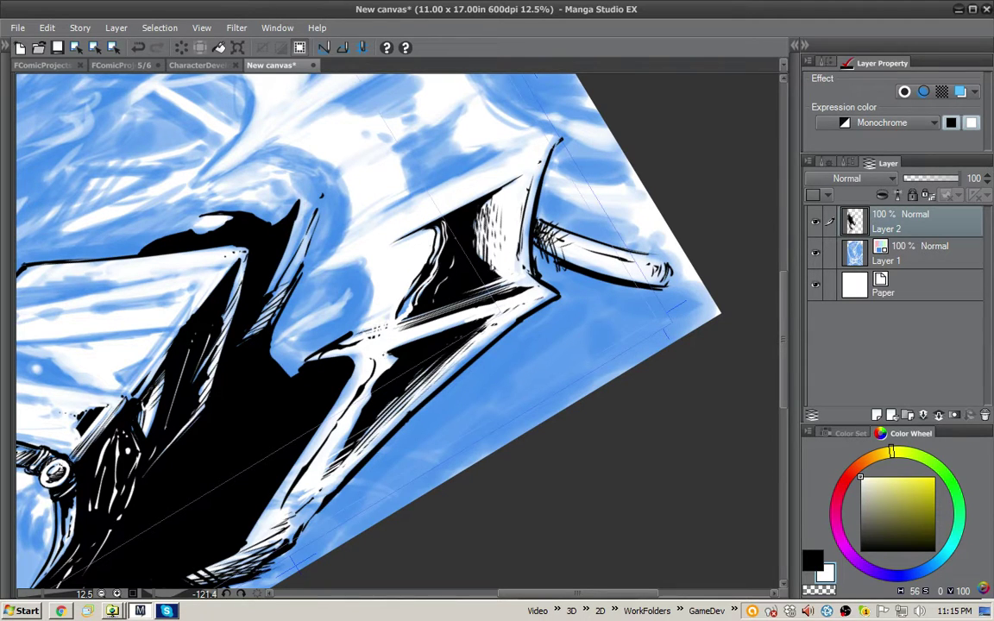
key(x)
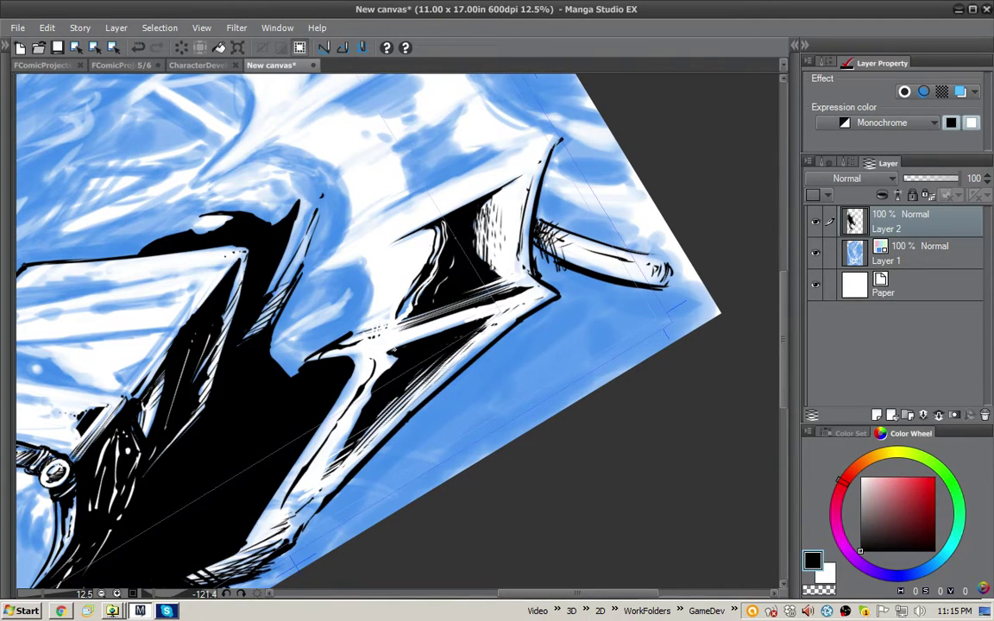
key(x)
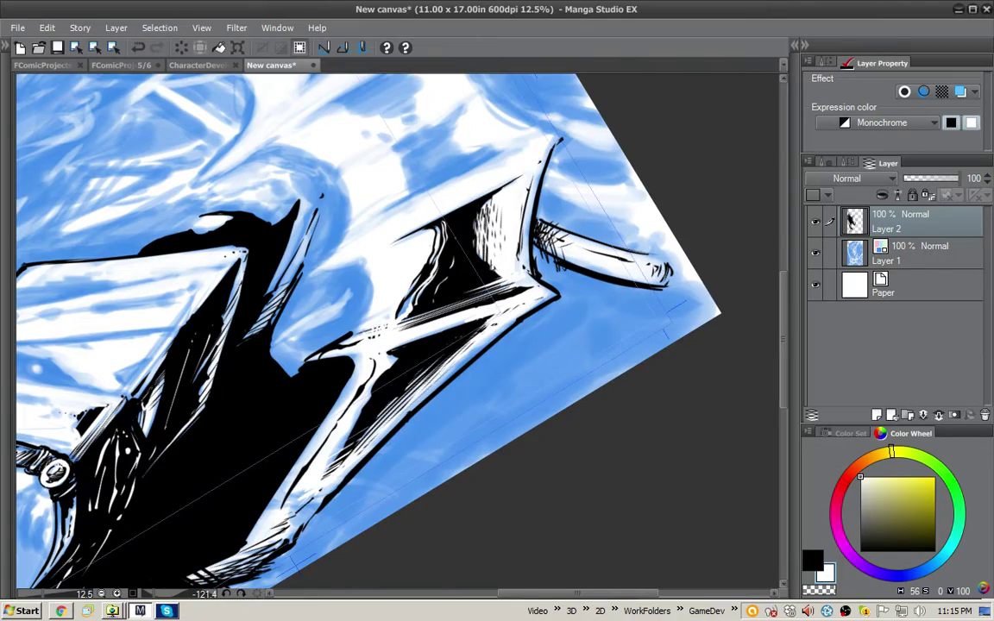
Rotate the canvas and touch up the two hatched black openings near the cloak's corner with small white and black marks
key(x)
drag(518, 215, 344, 476)
drag(387, 302, 398, 277)
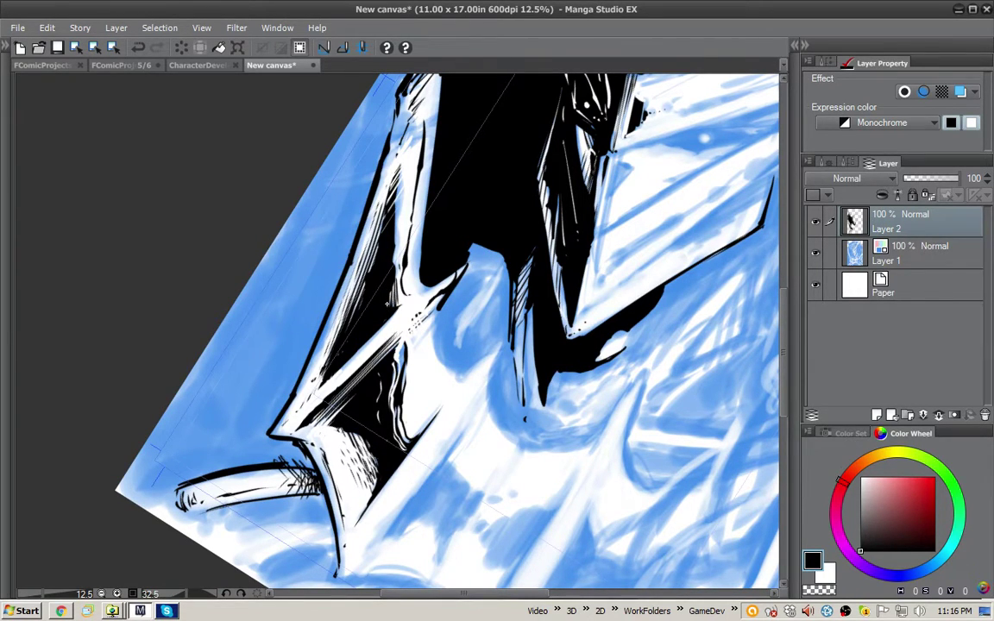
key(x)
drag(524, 419, 497, 302)
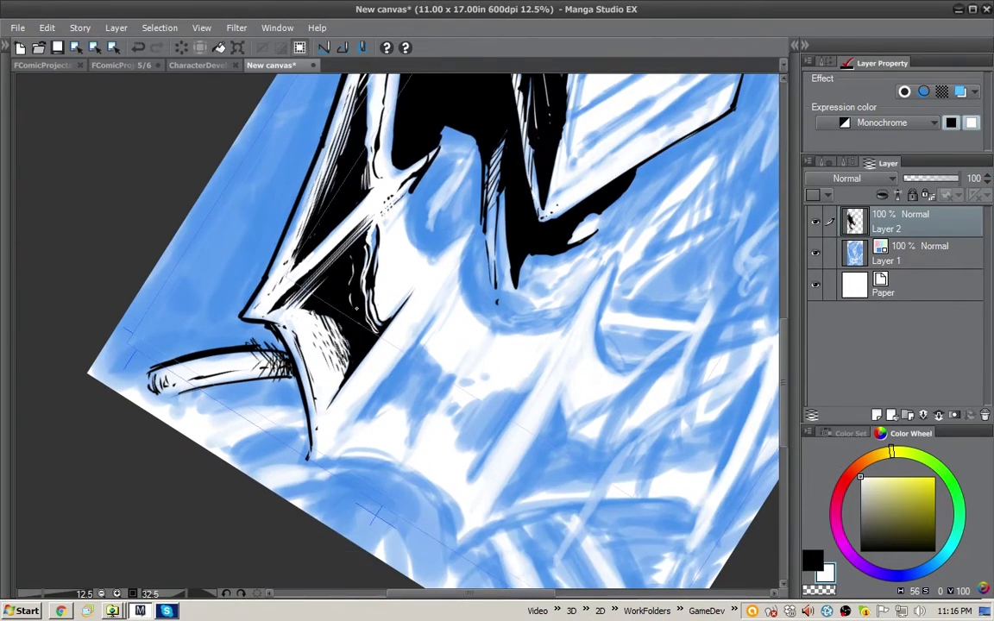
key(x)
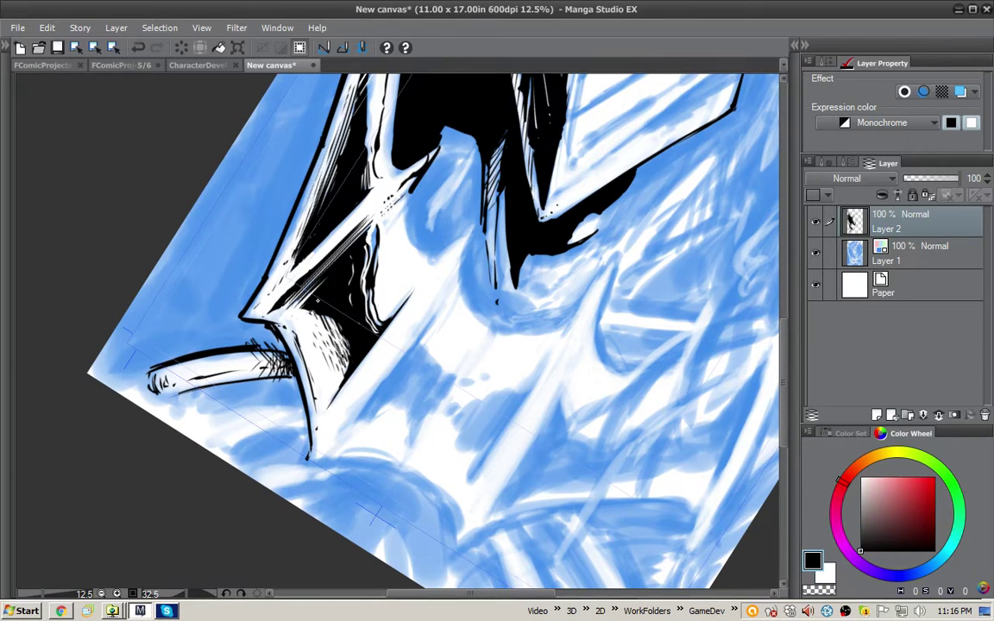
key(x)
drag(334, 308, 352, 345)
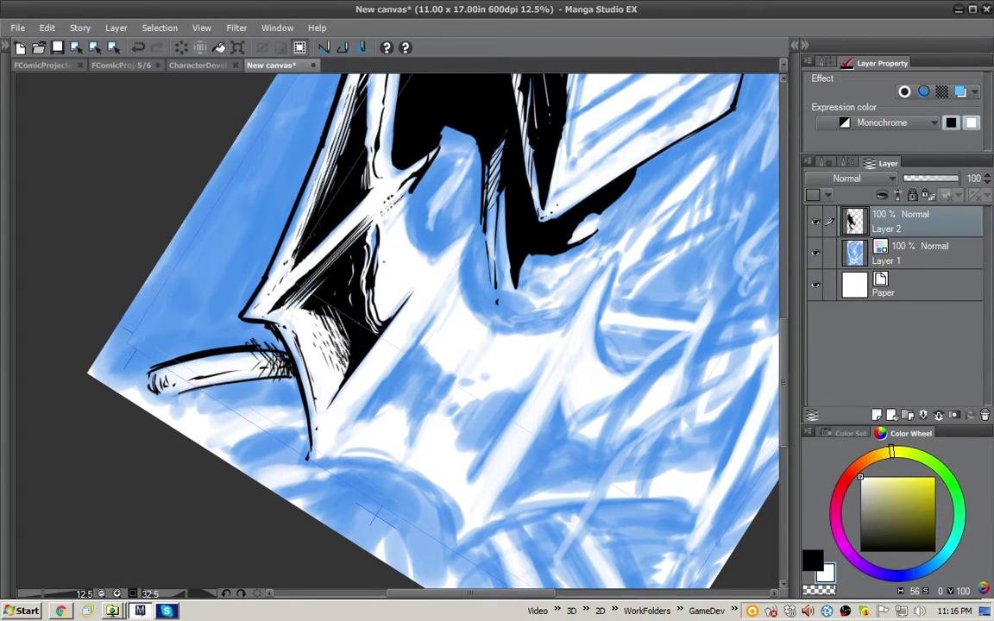
drag(397, 281, 388, 257)
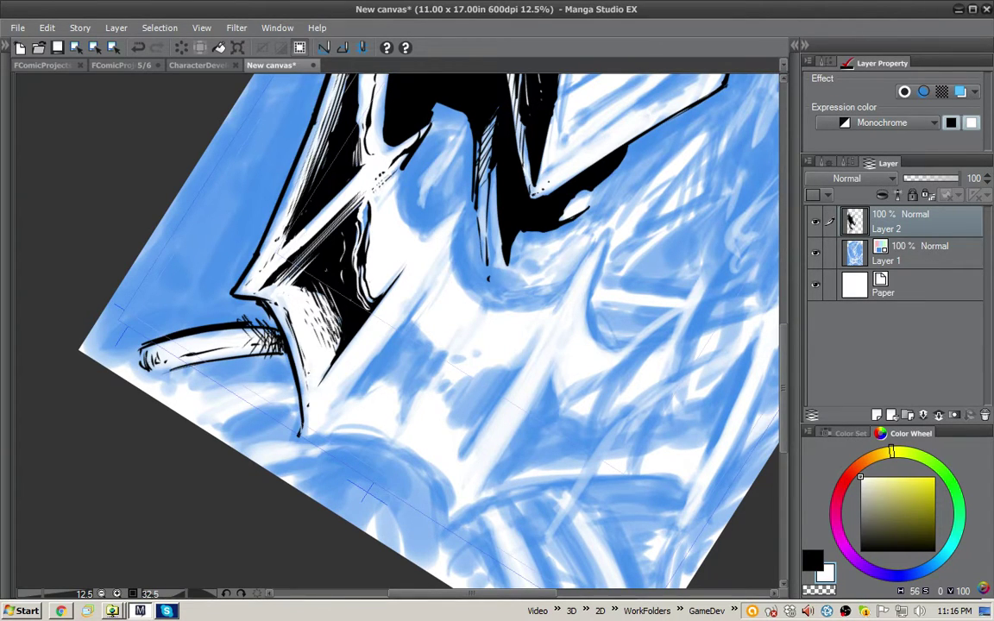
Ink the edges of the next cloak rib, outline a jagged shadow shape beside it and fill it with solid black
key(x)
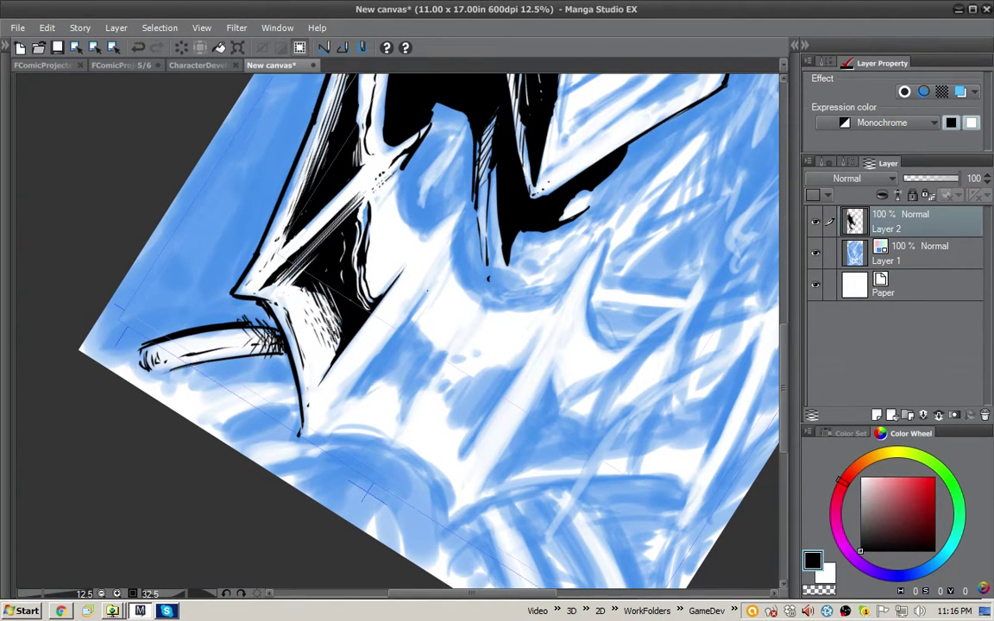
drag(395, 252, 319, 348)
drag(431, 270, 332, 404)
drag(365, 359, 331, 409)
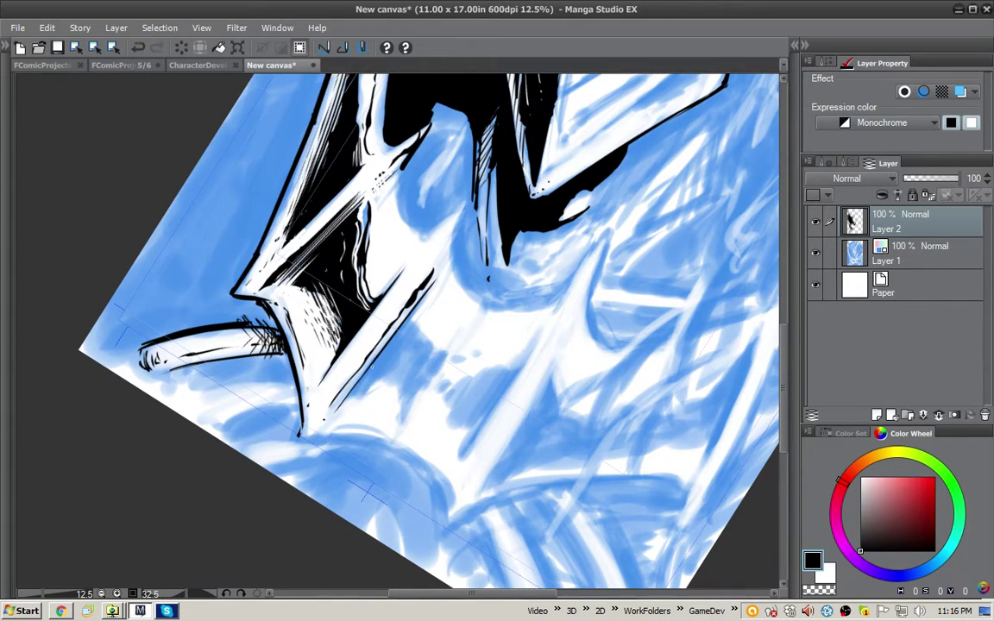
mouse_move(436, 276)
mouse_down()
mouse_move(416, 321)
mouse_move(438, 352)
mouse_move(400, 420)
mouse_up()
mouse_move(386, 378)
mouse_down()
mouse_move(405, 410)
mouse_move(382, 377)
mouse_move(362, 397)
mouse_up()
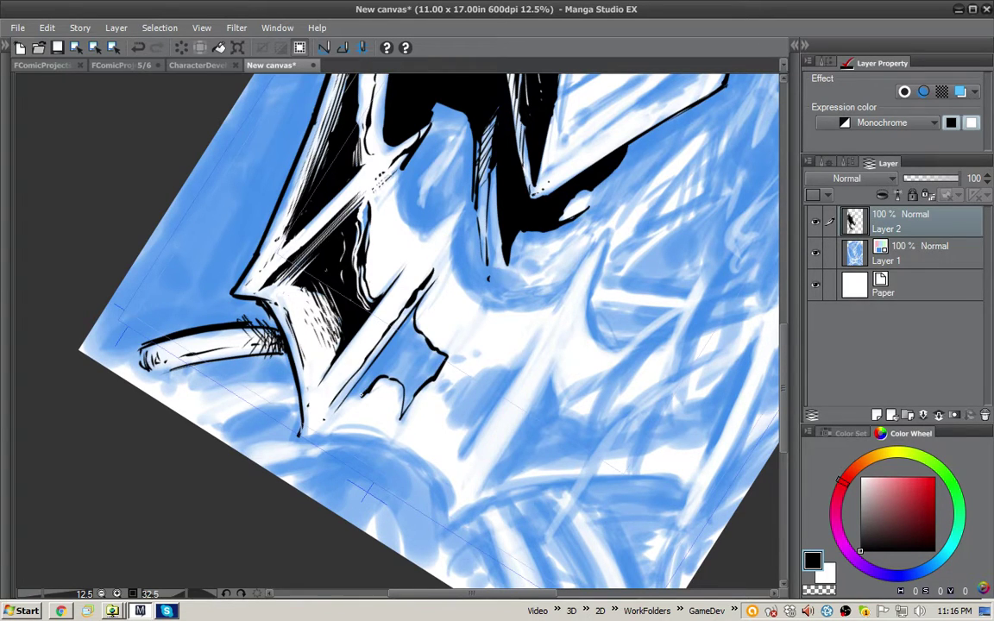
click(415, 355)
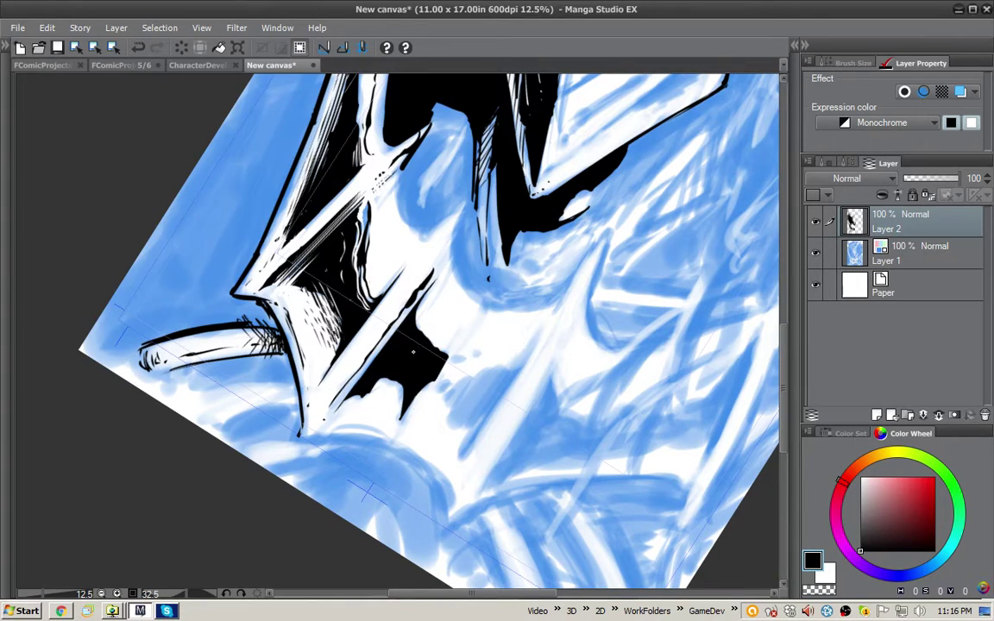
Outline the pointed top of the cloak rib and the curved folds on either side of it
drag(436, 325, 426, 339)
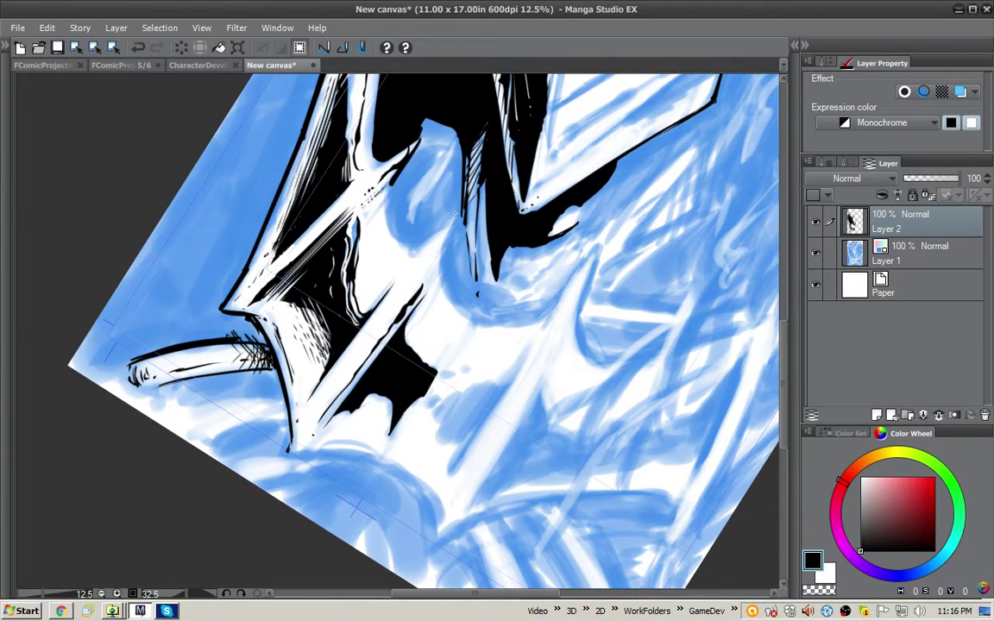
drag(455, 215, 407, 258)
mouse_move(455, 215)
mouse_down()
mouse_move(440, 273)
mouse_move(488, 327)
mouse_up()
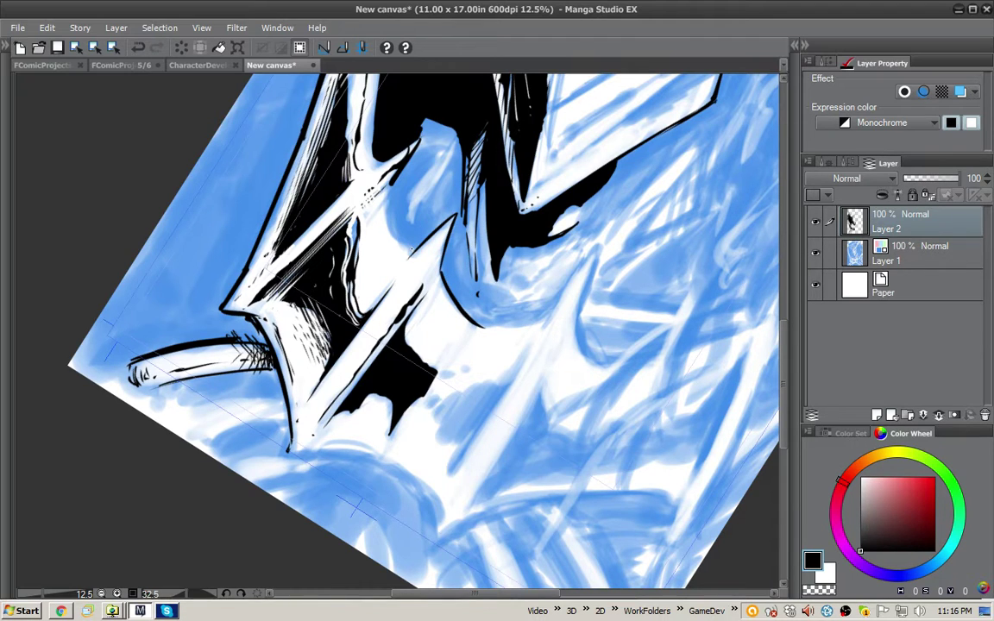
mouse_move(402, 243)
mouse_down()
mouse_move(392, 210)
mouse_move(393, 231)
mouse_up()
Hatch the narrow hanging folds between the solid black area and the pointed rib with short parallel strokes
mouse_move(449, 159)
mouse_down()
mouse_move(437, 219)
mouse_move(398, 259)
mouse_move(412, 231)
mouse_move(453, 198)
mouse_move(433, 246)
mouse_up()
drag(450, 224, 430, 266)
drag(449, 239, 438, 274)
drag(449, 258, 443, 274)
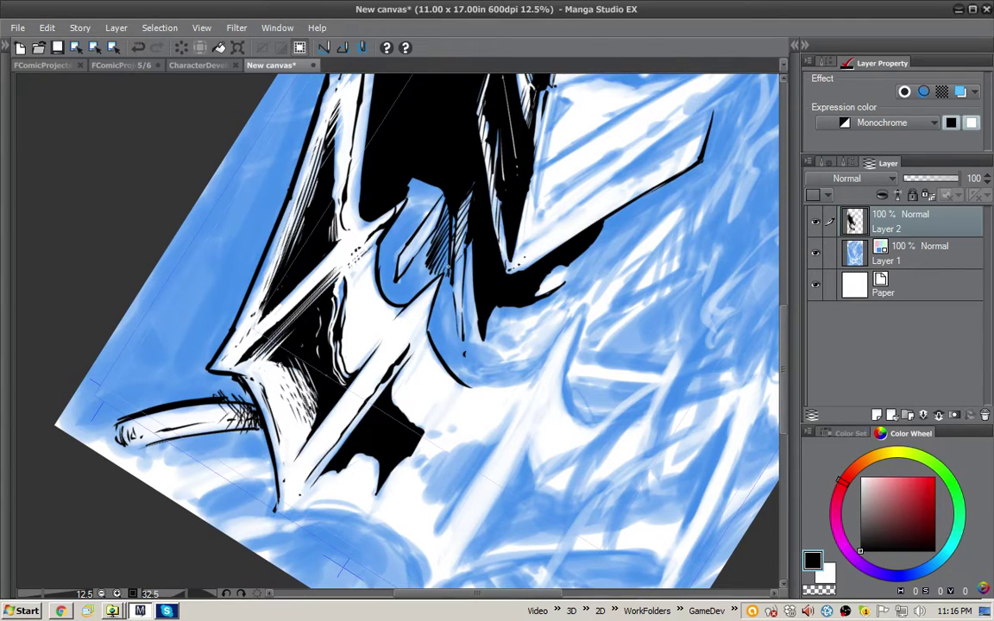
mouse_move(447, 200)
mouse_down()
mouse_move(434, 245)
mouse_move(399, 273)
mouse_move(410, 310)
mouse_up()
mouse_move(448, 274)
mouse_down()
mouse_move(442, 300)
mouse_move(441, 278)
mouse_up()
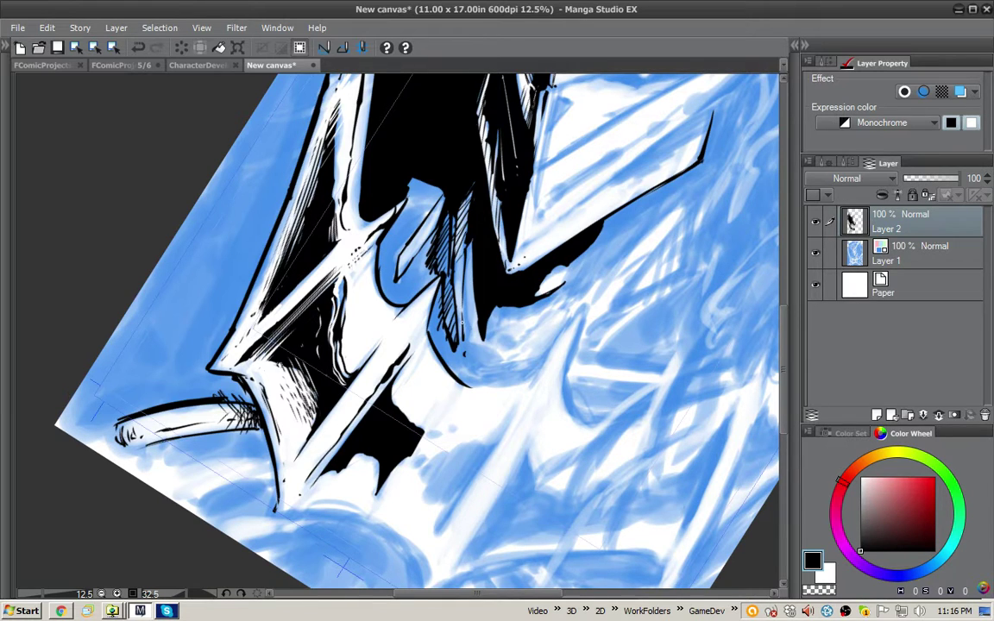
drag(469, 278, 462, 296)
drag(475, 299, 463, 333)
mouse_move(472, 325)
mouse_down()
mouse_move(464, 353)
mouse_move(498, 359)
mouse_move(431, 321)
mouse_move(462, 349)
mouse_move(475, 384)
mouse_move(446, 336)
mouse_up()
Fill the blue gaps around the narrow folds with solid black and hatch the small pale fold beside them
key(e)
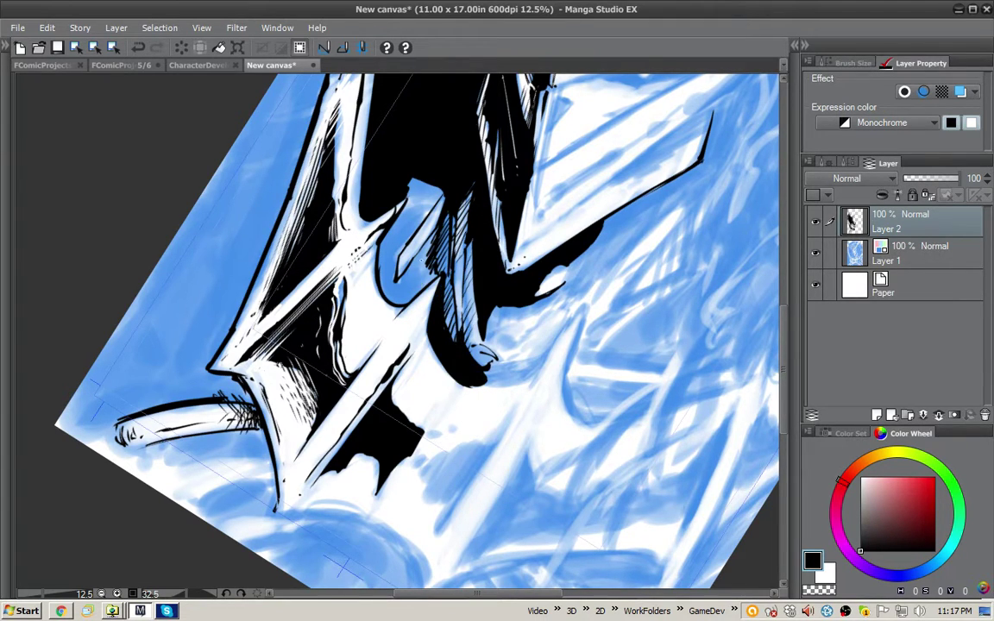
mouse_move(392, 281)
mouse_down()
mouse_move(437, 156)
mouse_move(411, 363)
mouse_up()
key(p)
key(x)
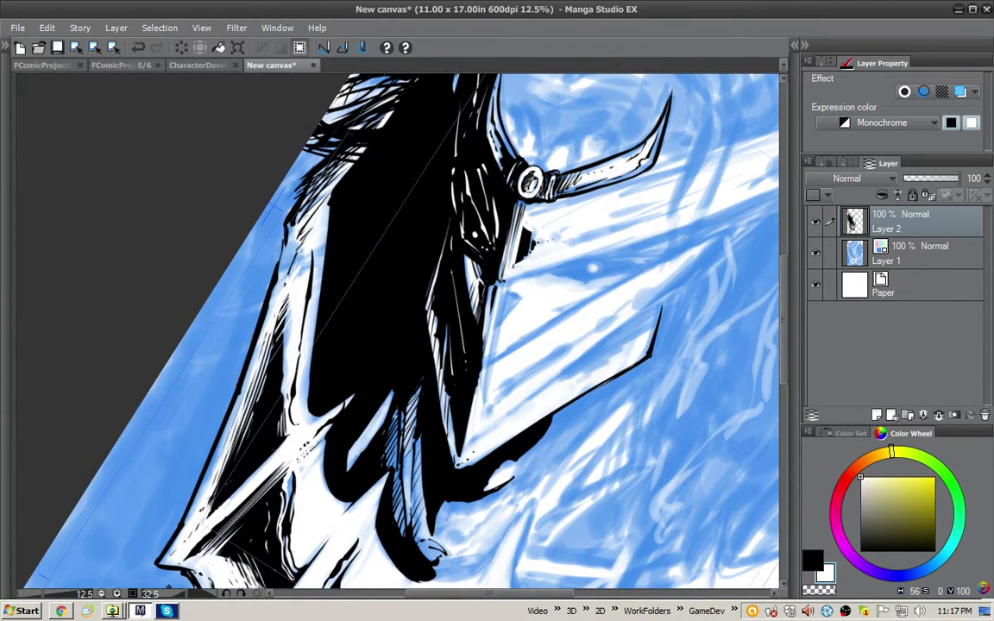
key(x)
drag(353, 352, 320, 414)
Draw long wispy white strands across the large black area and out over the cloak's outer edge
key(x)
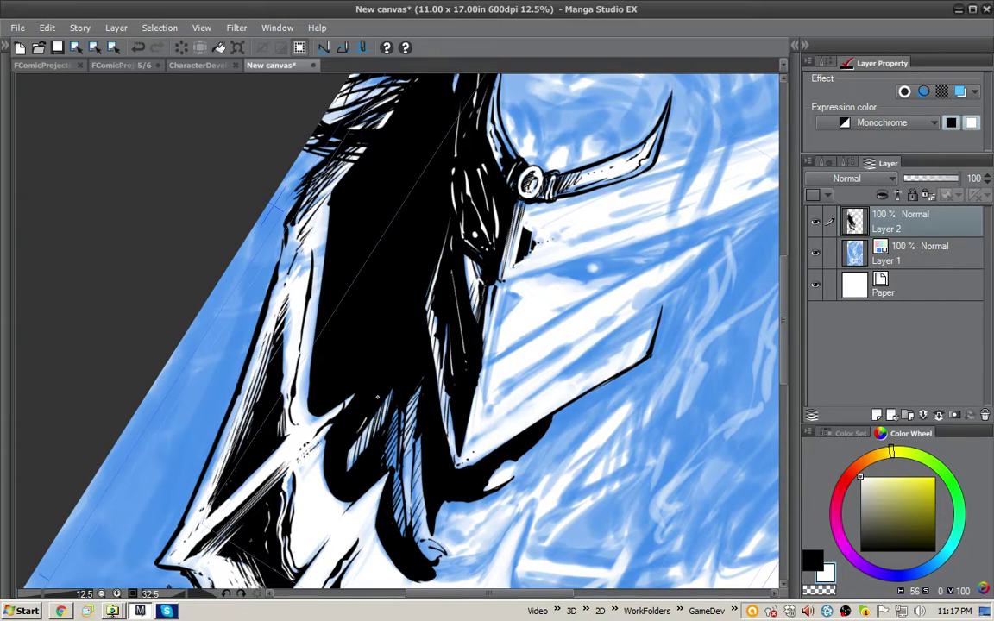
drag(426, 252, 424, 258)
mouse_move(410, 287)
mouse_down()
mouse_move(355, 347)
mouse_move(346, 378)
mouse_up()
drag(370, 320, 348, 355)
drag(418, 206, 336, 305)
drag(395, 222, 270, 346)
drag(343, 335, 268, 373)
drag(392, 296, 227, 384)
drag(359, 289, 463, 198)
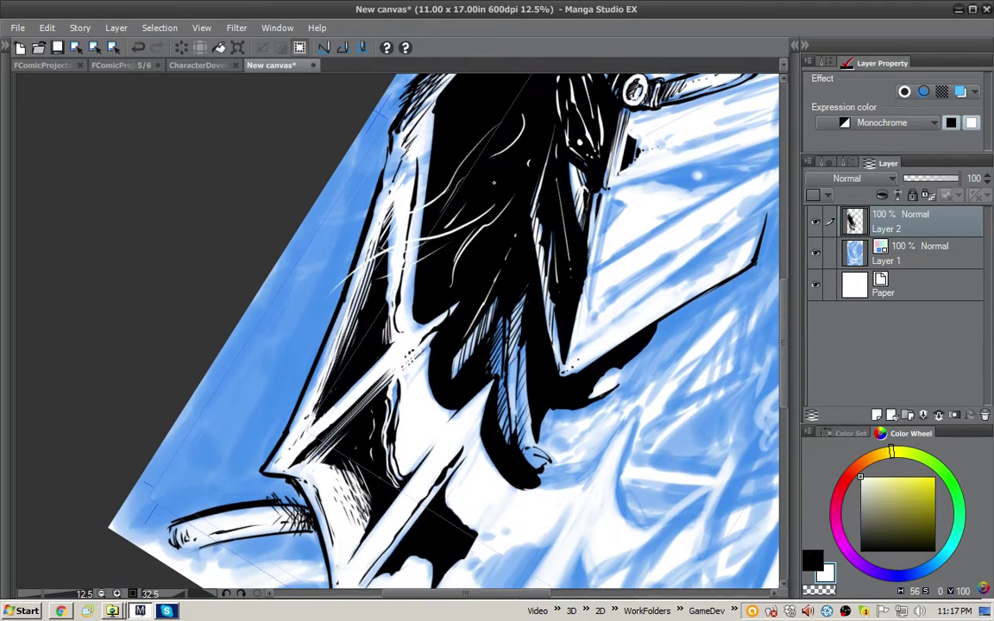
drag(398, 233, 366, 252)
drag(418, 285, 357, 314)
drag(462, 242, 415, 281)
drag(448, 215, 400, 340)
drag(434, 244, 384, 259)
Reset the canvas rotation and hatch the area under the hem on the inner side of the curved spike in black
key(x)
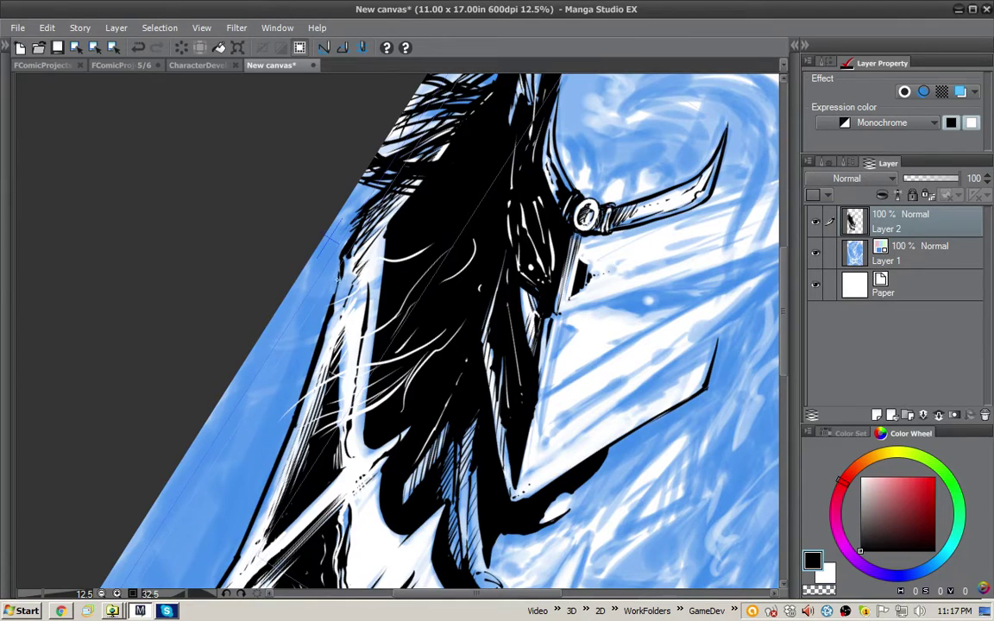
drag(557, 271, 513, 189)
drag(513, 388, 551, 205)
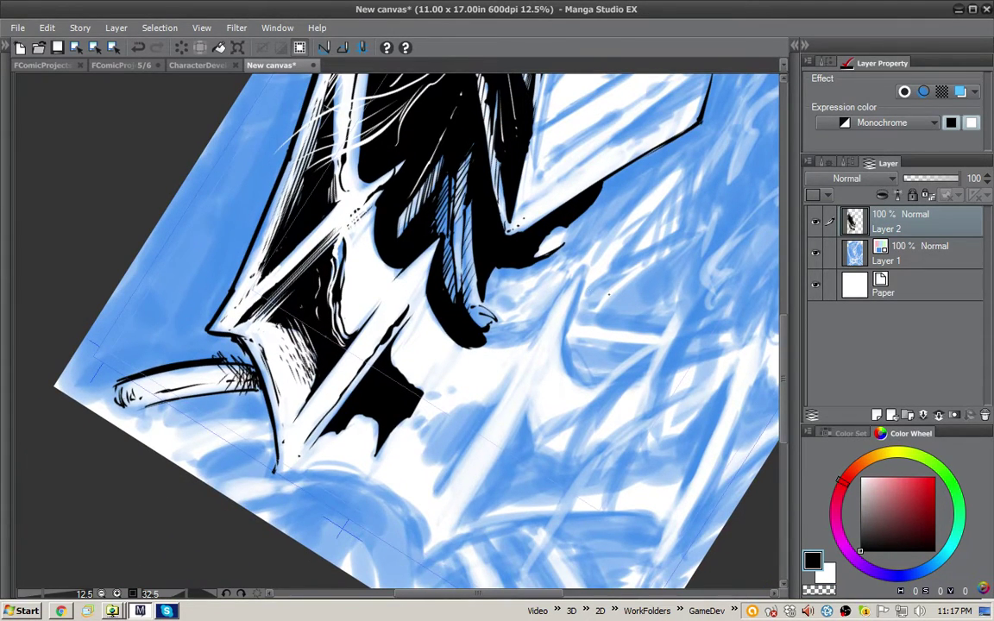
key(ctrl+@)
drag(634, 330, 619, 194)
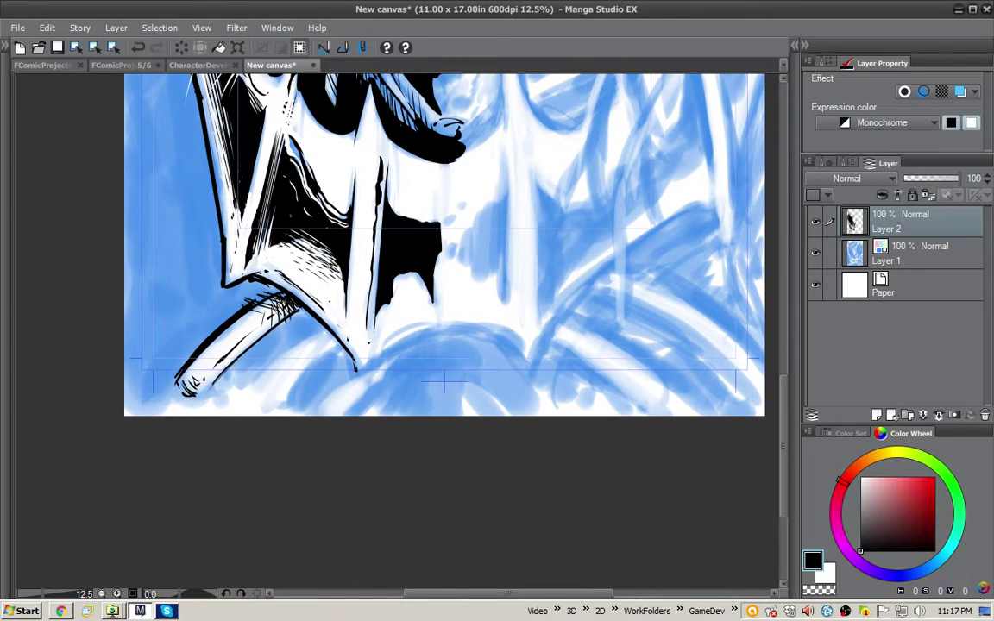
drag(316, 335, 240, 392)
drag(269, 359, 247, 388)
drag(271, 355, 234, 400)
drag(260, 359, 225, 408)
drag(246, 366, 220, 401)
drag(238, 369, 210, 399)
mouse_move(224, 372)
mouse_down()
mouse_move(206, 400)
mouse_move(220, 404)
mouse_up()
drag(268, 366, 209, 399)
drag(255, 364, 207, 394)
Cross-hatch the page corner on the outer side of the curved spike with dense black strokes
drag(193, 353, 154, 406)
drag(175, 379, 158, 410)
mouse_move(182, 354)
mouse_down()
mouse_move(151, 410)
mouse_move(136, 410)
mouse_up()
mouse_move(188, 339)
mouse_down()
mouse_move(146, 376)
mouse_move(130, 371)
mouse_up()
mouse_move(155, 334)
mouse_down()
mouse_move(125, 362)
mouse_move(125, 347)
mouse_up()
drag(163, 316, 118, 343)
mouse_move(145, 298)
mouse_down()
mouse_move(117, 323)
mouse_move(121, 296)
mouse_move(126, 340)
mouse_up()
mouse_move(156, 294)
mouse_down()
mouse_move(116, 332)
mouse_move(121, 312)
mouse_move(116, 347)
mouse_up()
Hatch the shadow beneath the hem's second point with slanted black strokes
mouse_move(259, 345)
mouse_down()
mouse_move(256, 358)
mouse_move(274, 368)
mouse_up()
drag(356, 372, 288, 437)
mouse_move(319, 384)
mouse_down()
mouse_move(294, 432)
mouse_move(310, 435)
mouse_up()
drag(358, 388, 322, 440)
mouse_move(307, 377)
mouse_down()
mouse_move(288, 400)
mouse_move(262, 394)
mouse_up()
mouse_move(334, 404)
mouse_down()
mouse_move(348, 411)
mouse_move(372, 396)
mouse_up()
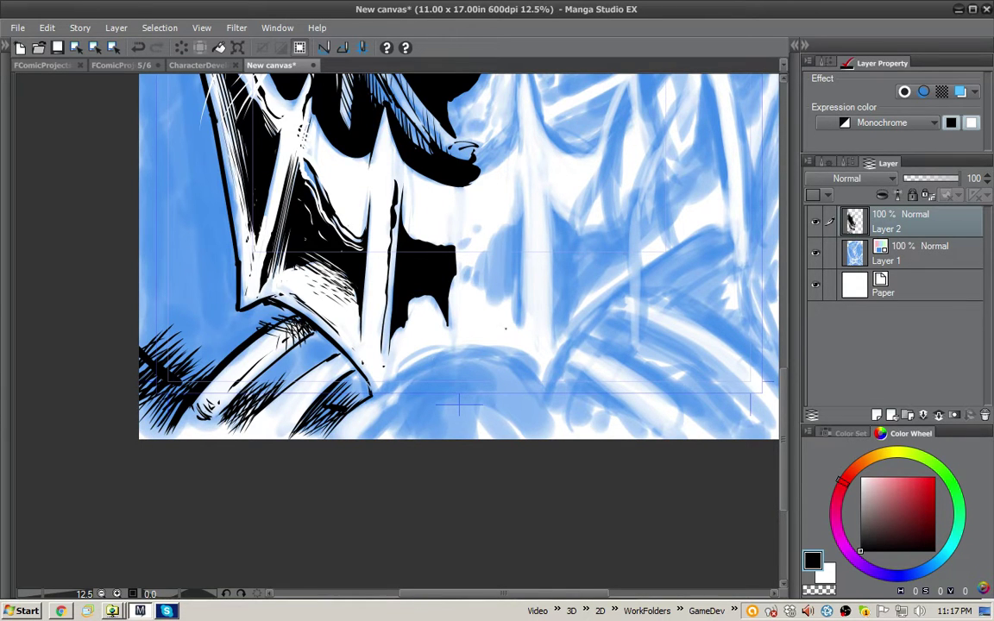
Rotate the canvas, ink the next scalloped arc of the hem and hatch the lower edge of the black shape above it
drag(502, 329, 497, 352)
mouse_move(529, 411)
mouse_down()
mouse_move(561, 322)
mouse_move(516, 316)
mouse_move(492, 325)
mouse_move(420, 421)
mouse_up()
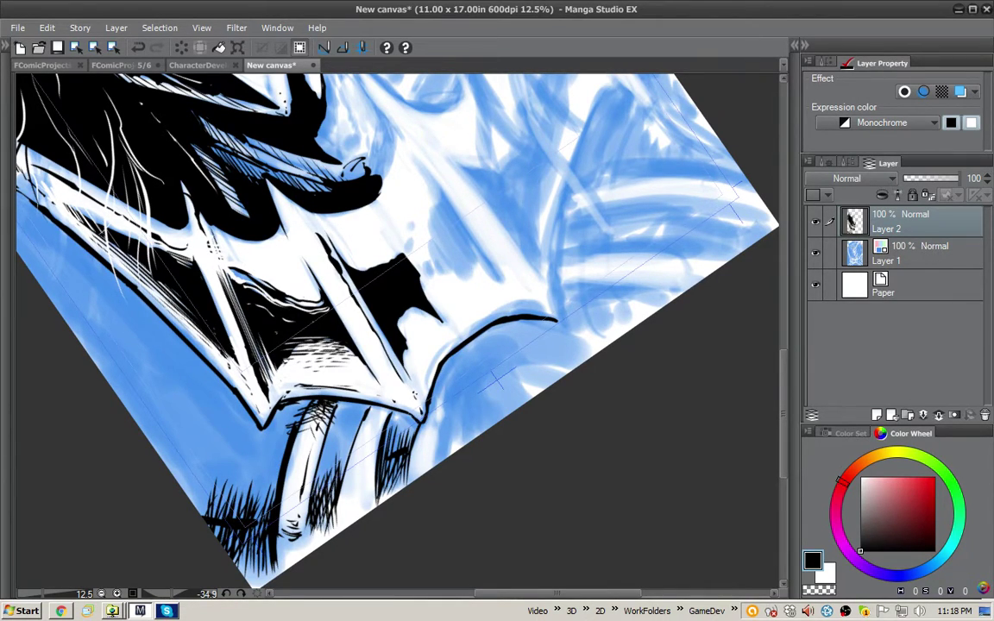
mouse_move(426, 383)
mouse_down()
mouse_move(451, 338)
mouse_move(494, 316)
mouse_up()
mouse_move(419, 296)
mouse_down()
mouse_move(406, 313)
mouse_move(423, 320)
mouse_move(408, 328)
mouse_move(426, 334)
mouse_move(409, 336)
mouse_up()
drag(434, 321, 408, 347)
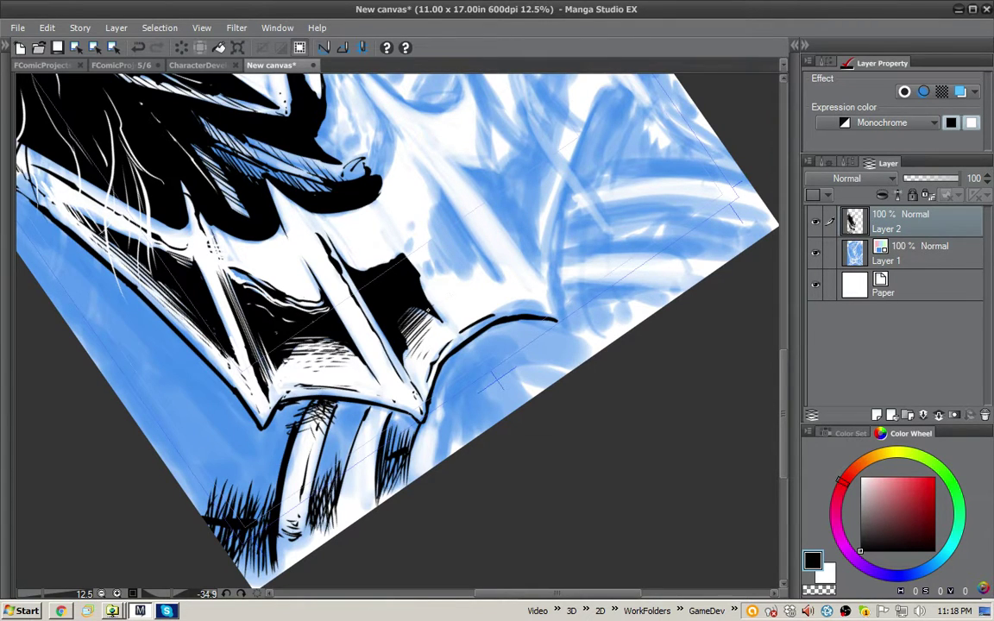
mouse_move(428, 308)
mouse_down()
mouse_move(405, 325)
mouse_move(411, 352)
mouse_move(402, 345)
mouse_up()
Add white highlight strokes inside the black shape and small black dots beyond its upper corner
key(x)
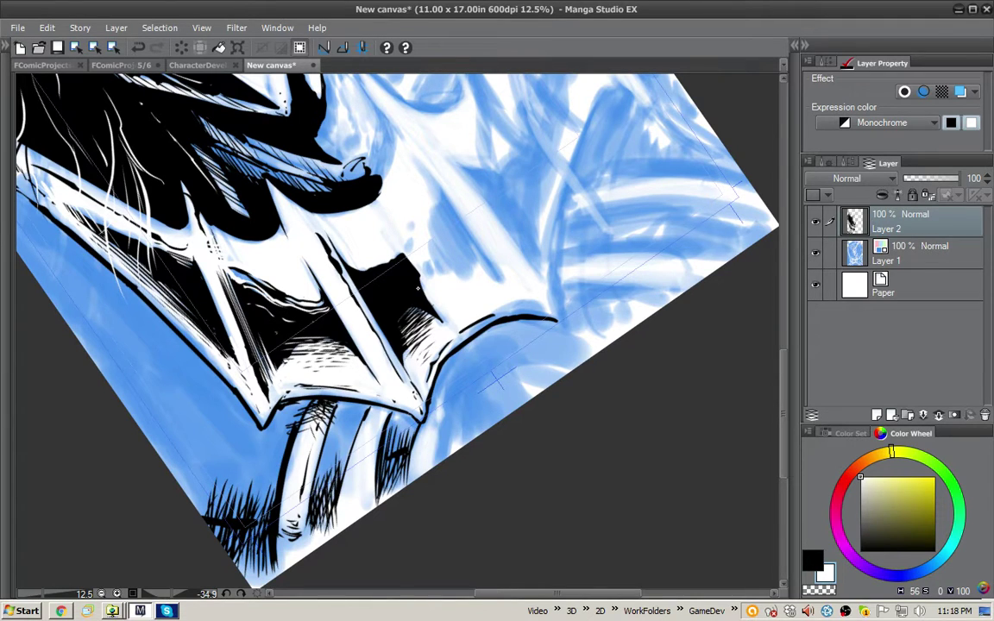
drag(404, 302, 386, 317)
key(x)
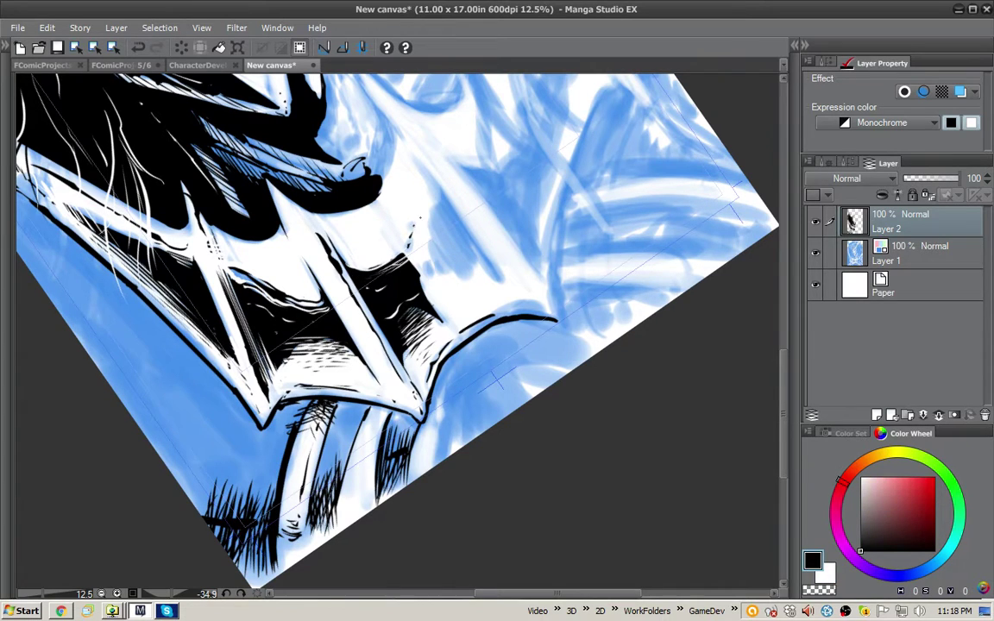
drag(424, 252, 414, 274)
key(ctrl+z)
Outline a jagged shadow shape along the next cloak rib and fill it with solid black
mouse_move(411, 156)
mouse_down()
mouse_move(505, 290)
mouse_move(491, 279)
mouse_up()
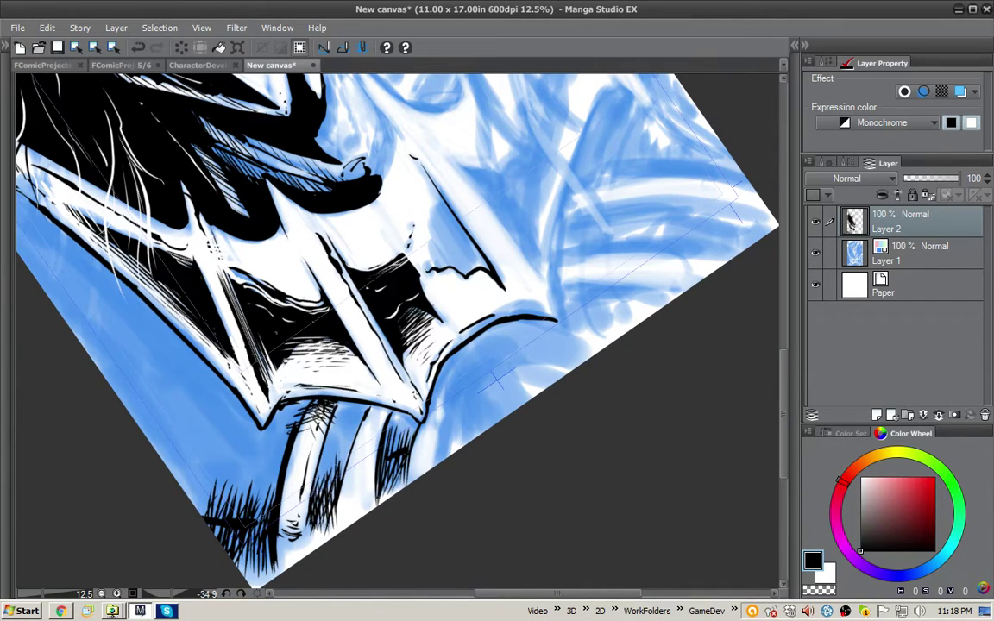
mouse_move(426, 270)
mouse_down()
mouse_move(437, 199)
mouse_move(424, 169)
mouse_up()
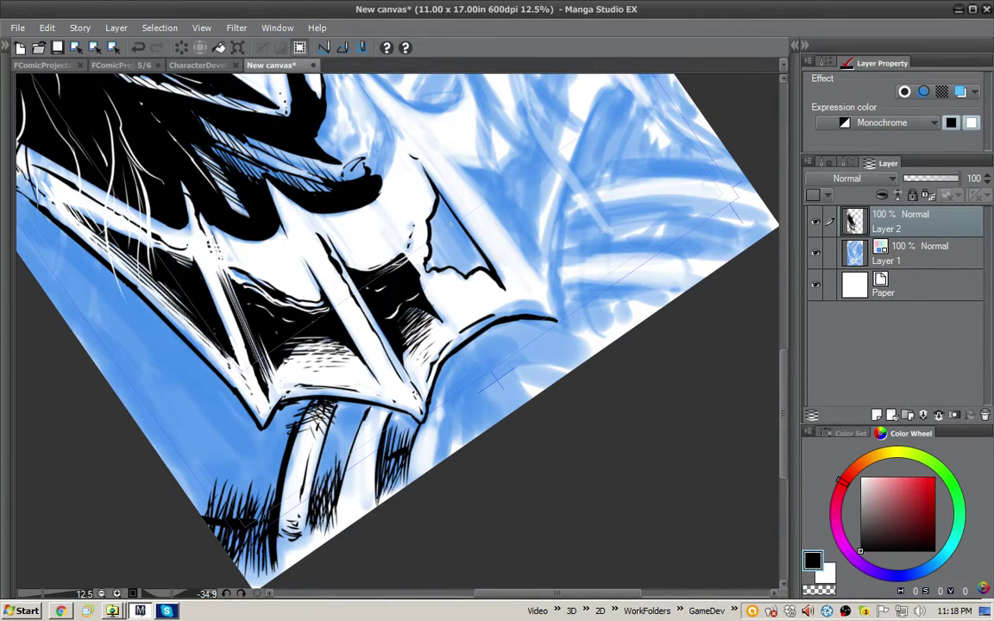
key(g)
click(464, 255)
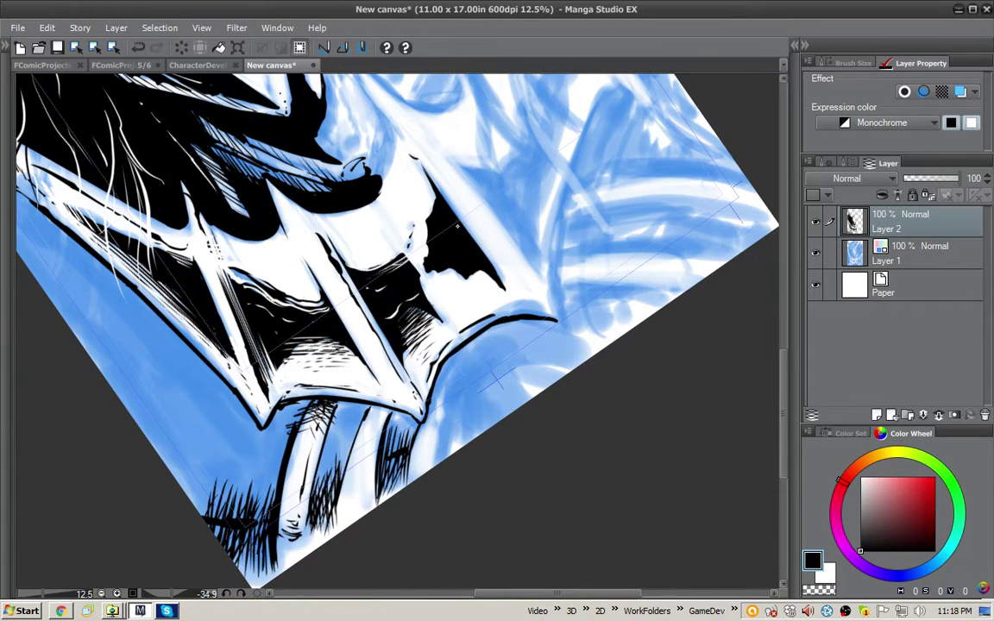
Hatch the lower edge of the newly filled shadow shape with short parallel black strokes
key(p)
drag(502, 257, 517, 292)
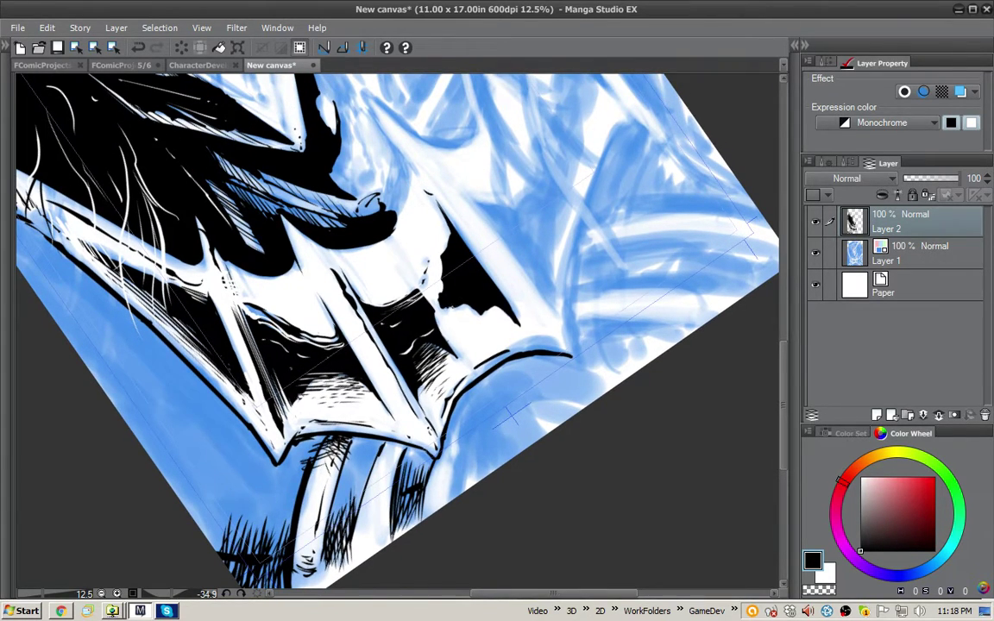
drag(404, 277, 448, 284)
drag(501, 311, 482, 323)
drag(507, 312, 491, 326)
drag(514, 319, 502, 330)
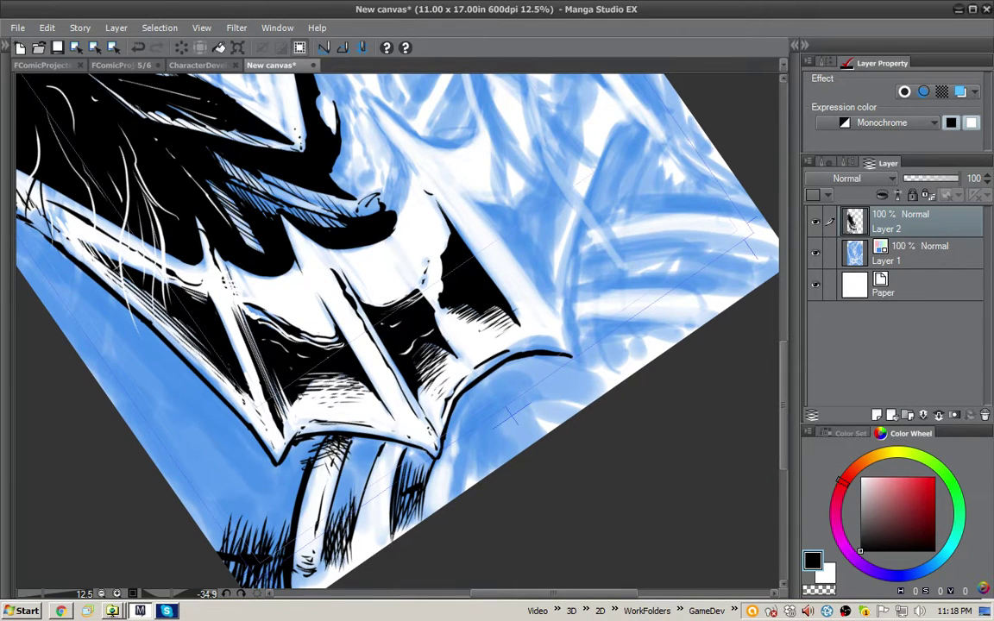
Rotate the canvas and cut white strokes into the new shadow's hatching and along its rib-side edge
key(x)
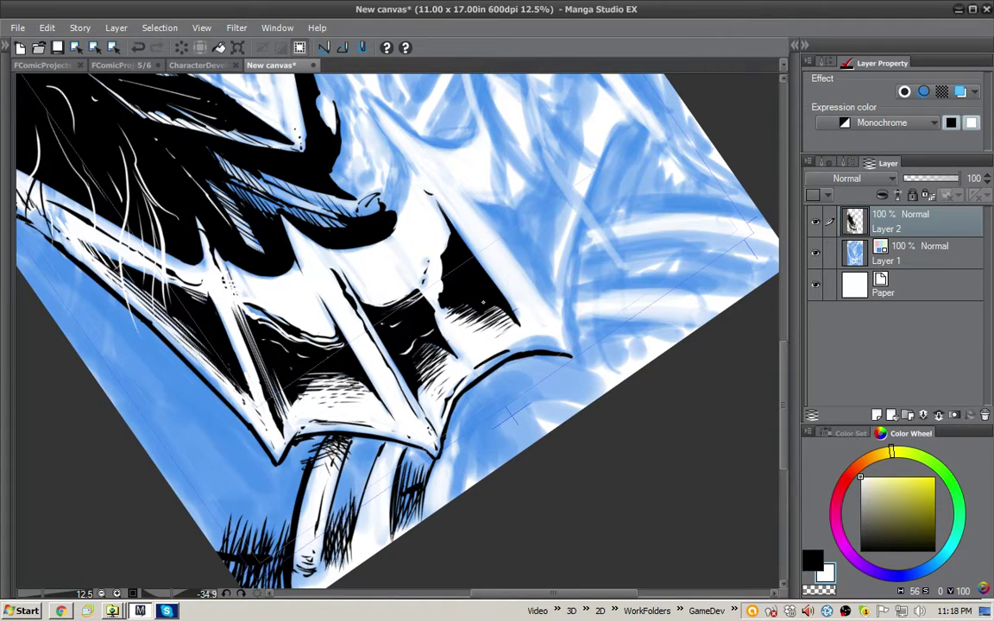
drag(434, 284, 410, 280)
drag(546, 338, 509, 280)
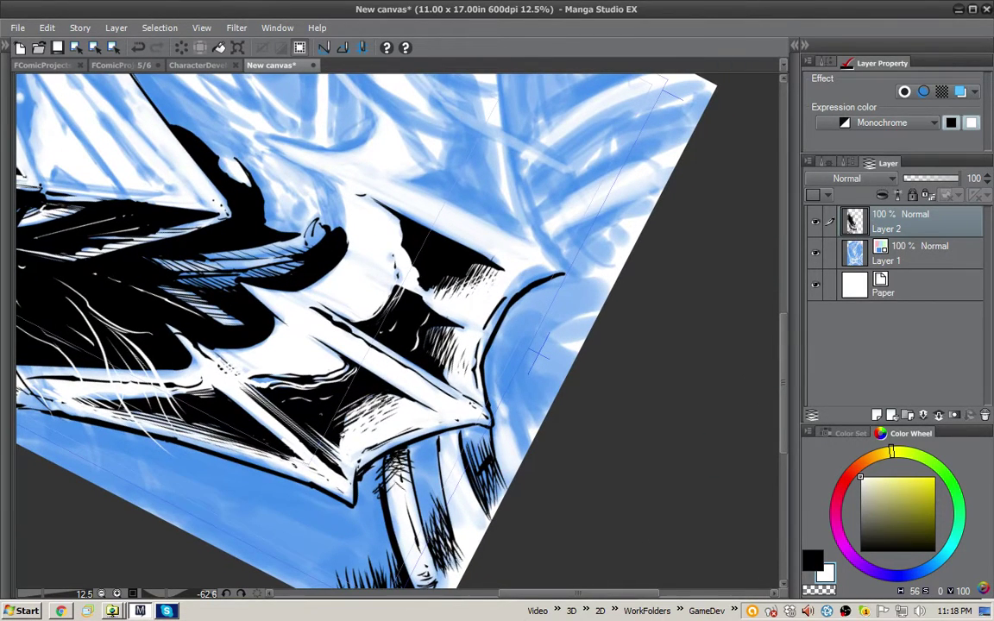
drag(428, 294, 451, 282)
drag(421, 218, 340, 181)
drag(450, 238, 376, 199)
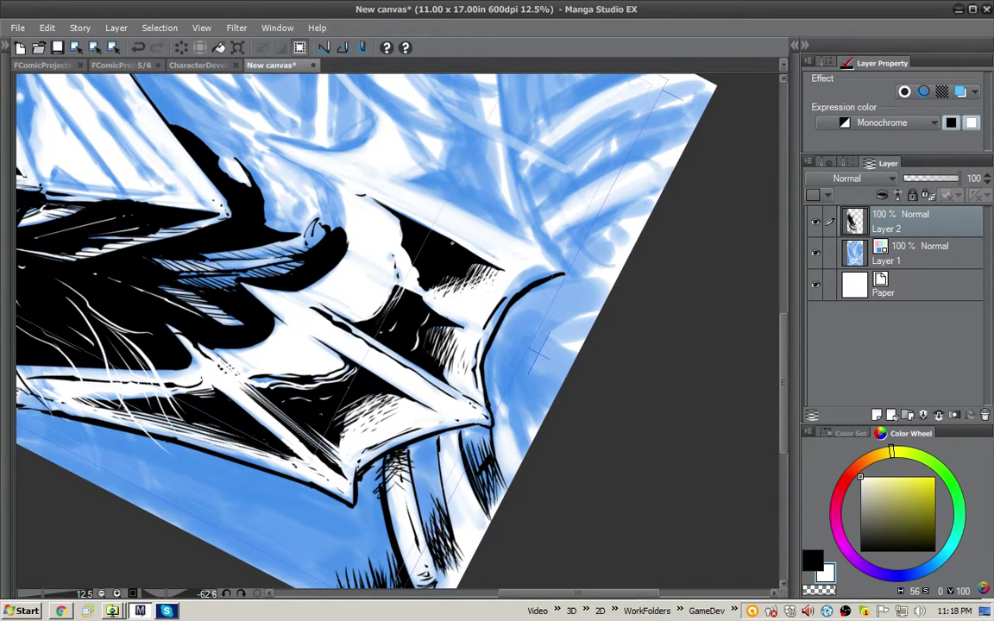
drag(424, 231, 467, 257)
Refine the jagged inner edge of the new shadow with black contour lines, white touch-ups and a few dots
key(x)
mouse_move(402, 283)
mouse_down()
mouse_move(415, 295)
mouse_move(406, 277)
mouse_up()
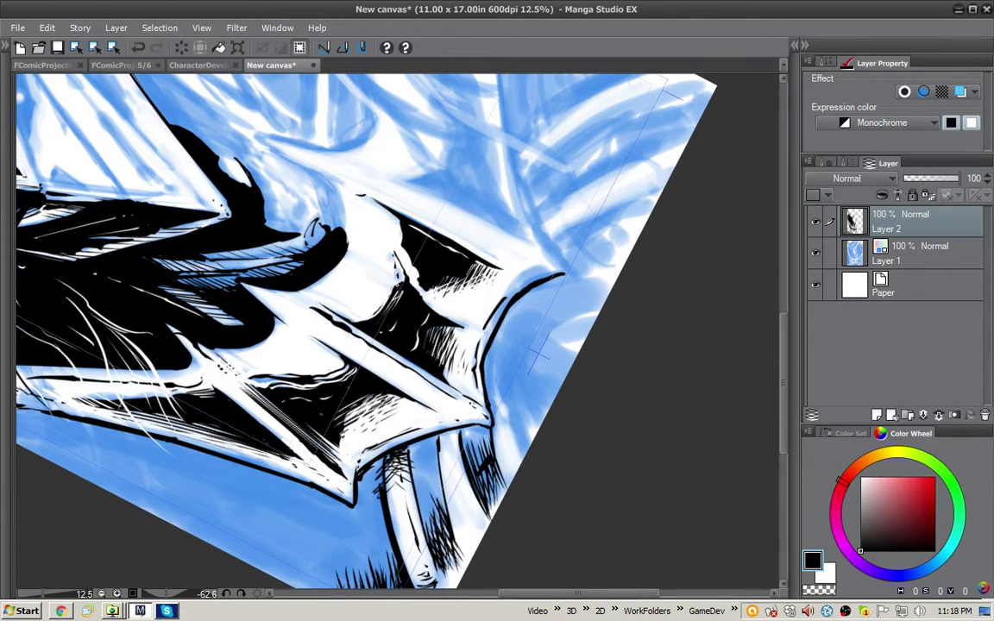
mouse_move(397, 288)
mouse_down()
mouse_move(391, 308)
mouse_move(394, 239)
mouse_move(415, 289)
mouse_move(364, 219)
mouse_move(389, 259)
mouse_up()
key(x)
mouse_move(349, 222)
mouse_down()
mouse_move(374, 271)
mouse_move(410, 298)
mouse_move(356, 257)
mouse_up()
key(x)
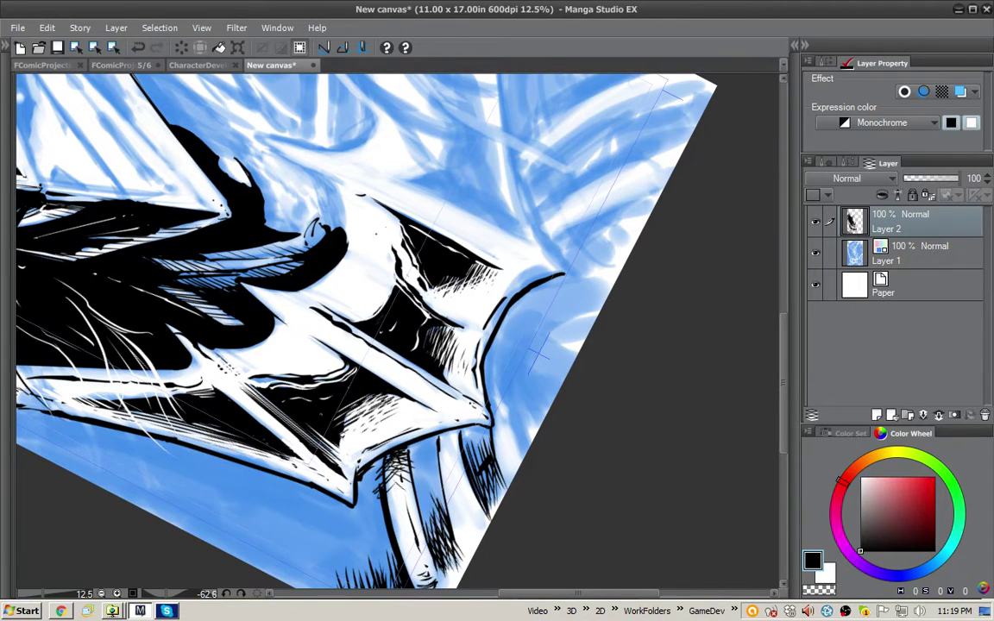
Fill the blue background between the cloak's outer edge and the page border with solid black
drag(456, 198, 450, 190)
shift+double_click(509, 203)
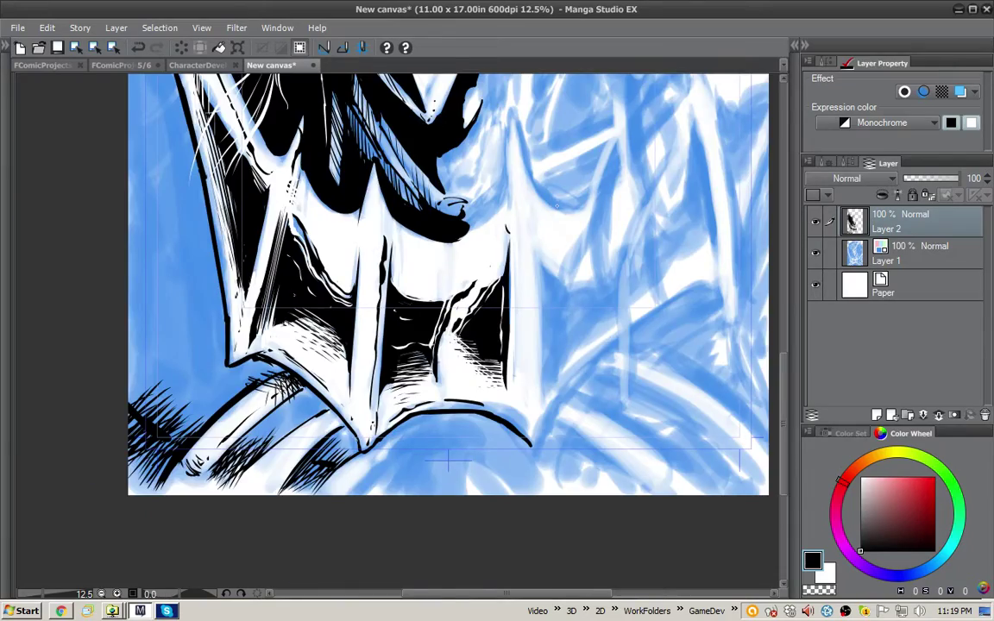
scroll(560, 207, down, 1)
drag(561, 207, 472, 292)
scroll(508, 344, up, 1)
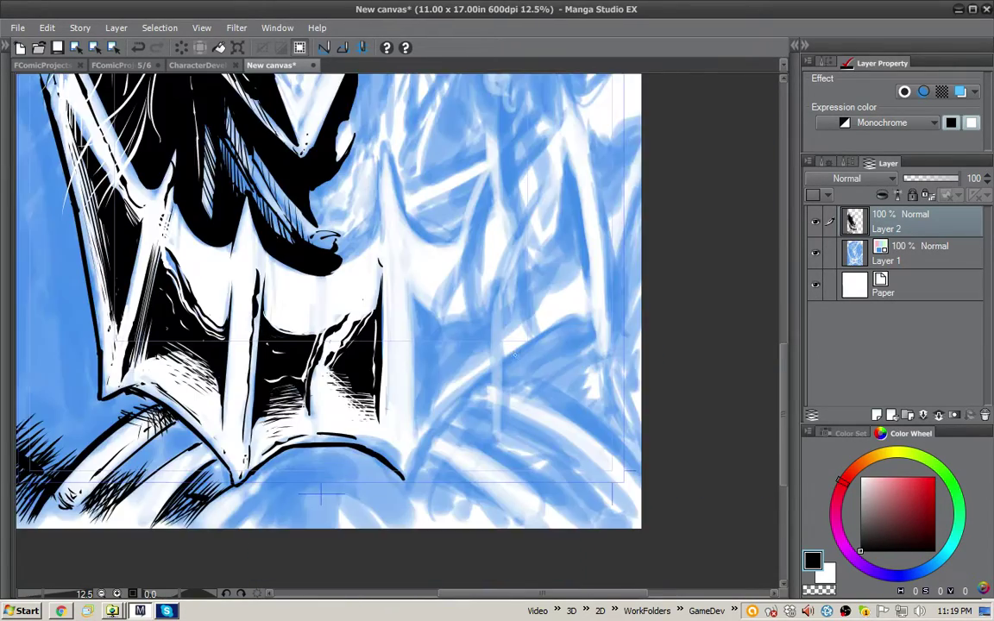
mouse_move(438, 360)
mouse_down()
mouse_move(626, 320)
mouse_move(673, 467)
mouse_up()
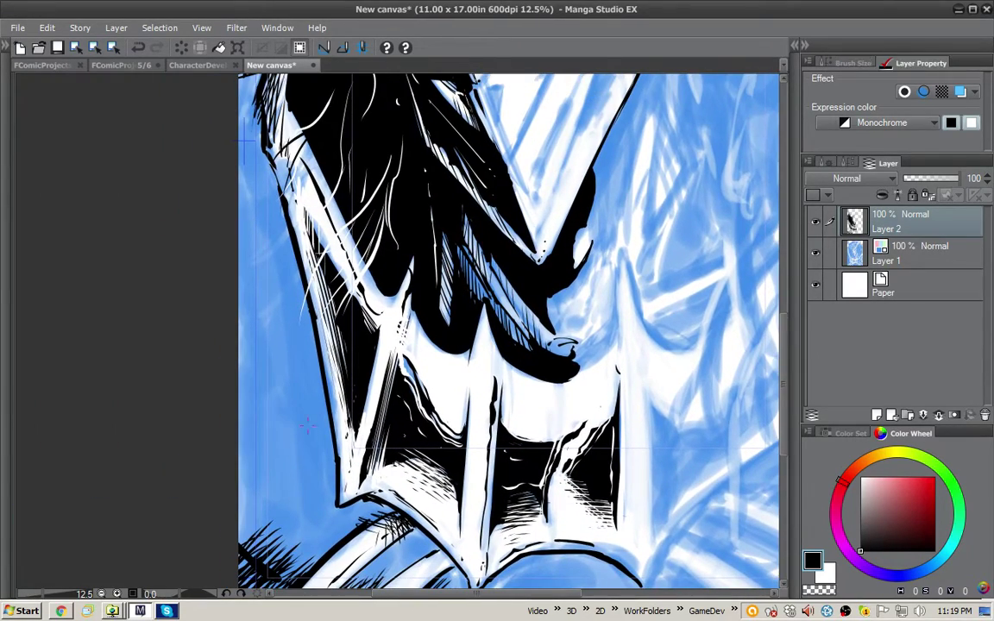
click(247, 141)
scroll(581, 360, down, 1)
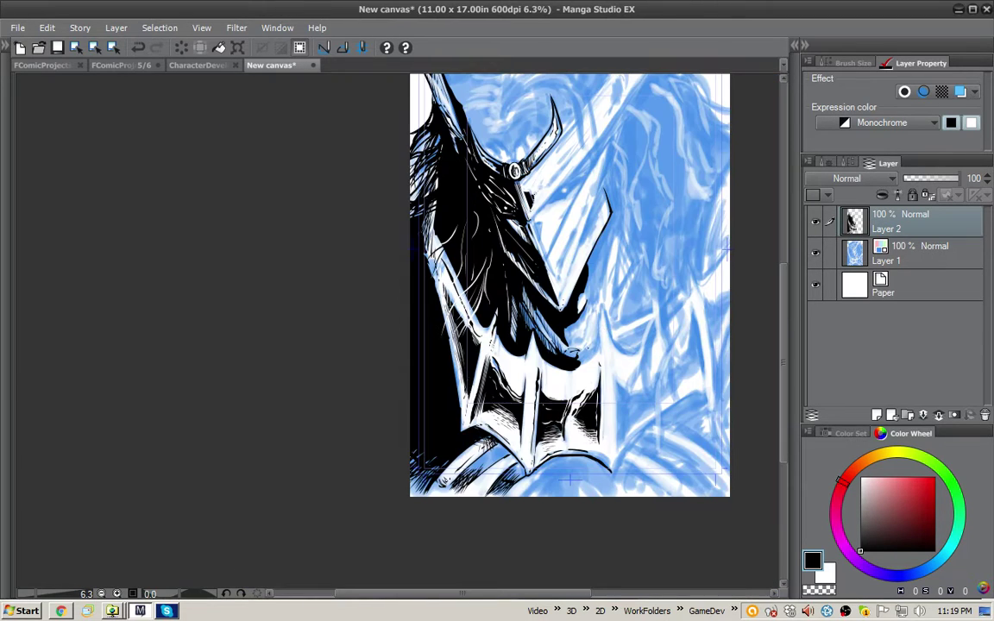
Draw long, fine white hair strands falling across the newly blackened background beside the cloak
drag(600, 327, 507, 335)
key(x)
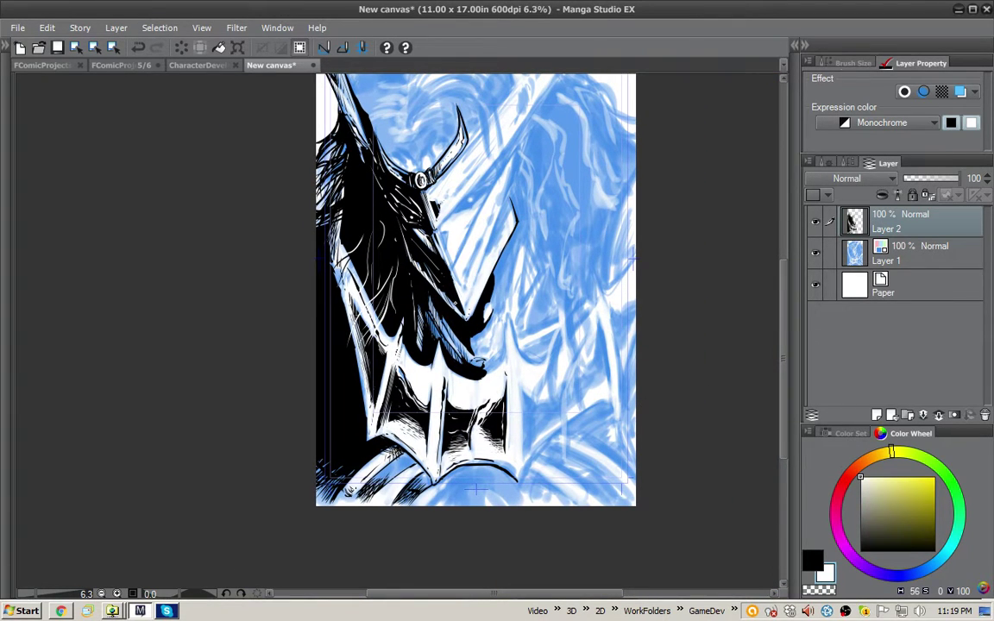
key(p)
mouse_move(352, 296)
mouse_down()
mouse_move(332, 352)
mouse_move(333, 405)
mouse_up()
key(x)
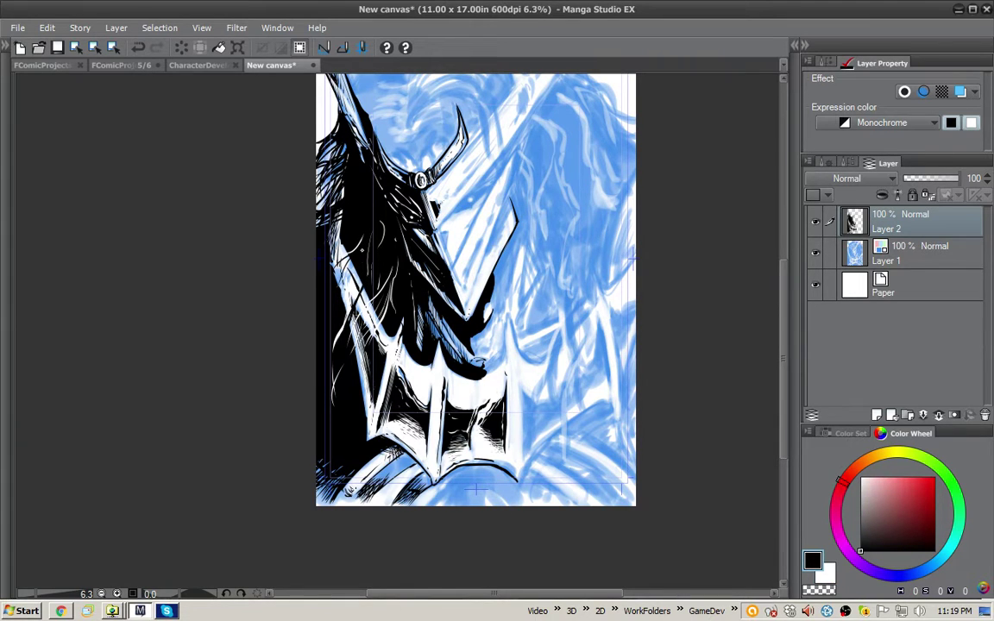
key(x)
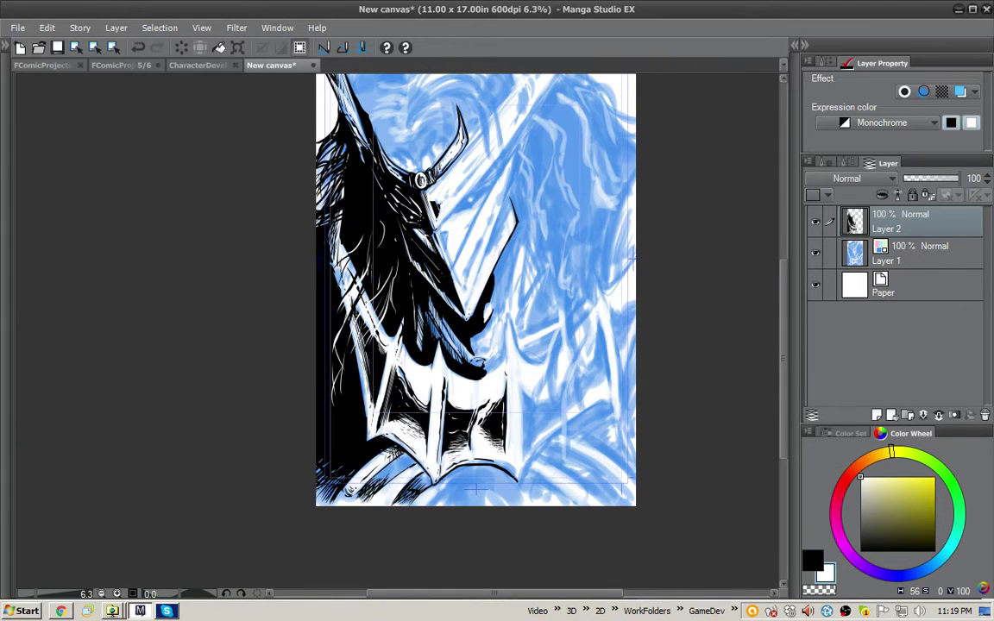
key(x)
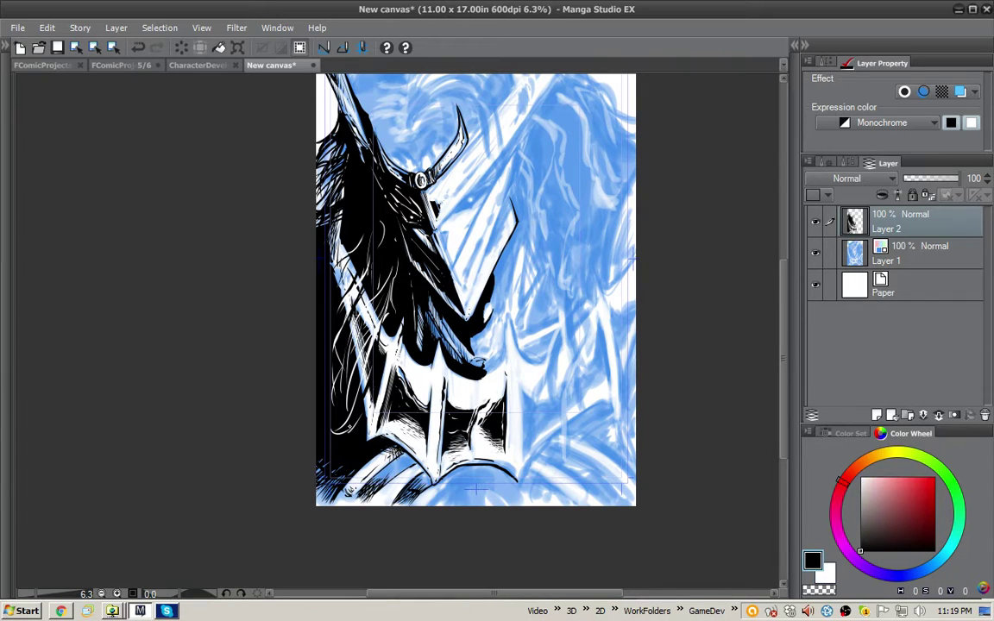
Add loose black and white hair strands over the cloak's outer rib, the shoulder and the hair beneath the helmet
drag(345, 285, 325, 330)
drag(350, 255, 342, 282)
key(x)
mouse_move(374, 187)
mouse_down()
mouse_move(369, 215)
mouse_move(360, 212)
mouse_up()
drag(462, 179, 436, 275)
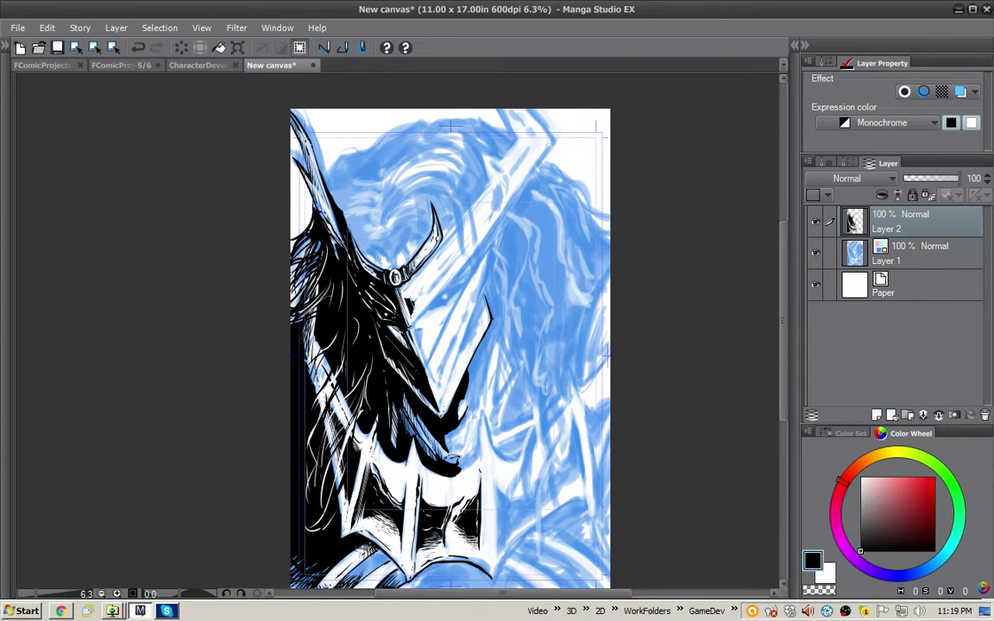
drag(356, 261, 334, 332)
drag(321, 258, 308, 300)
drag(323, 236, 300, 298)
key(x)
Ink the domed outline above the head and the notched inner edge of the large unfinished horn
drag(453, 224, 465, 305)
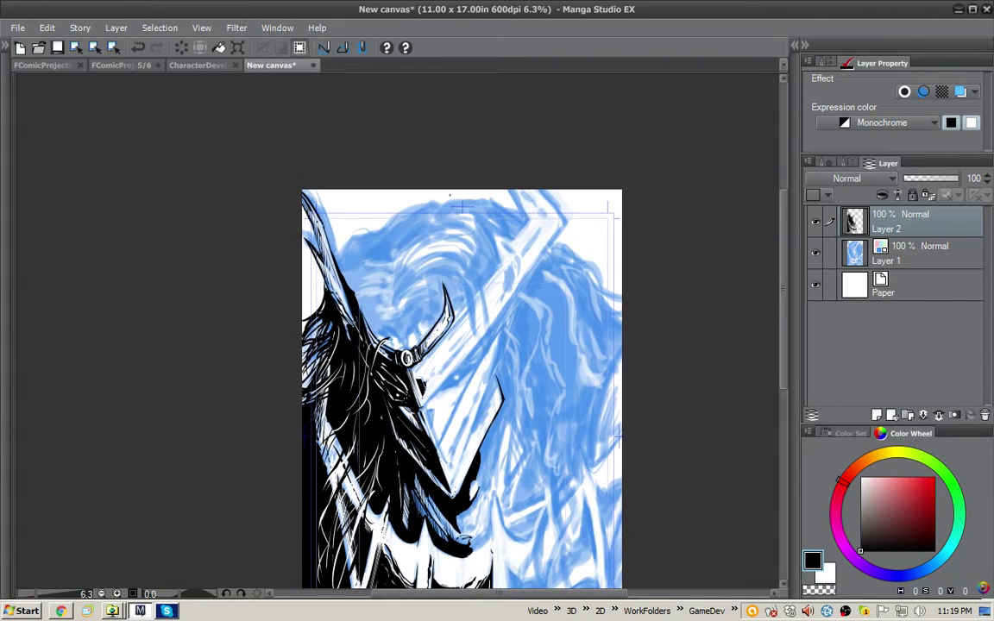
mouse_move(497, 205)
mouse_down()
mouse_move(348, 201)
mouse_move(311, 221)
mouse_move(303, 239)
mouse_up()
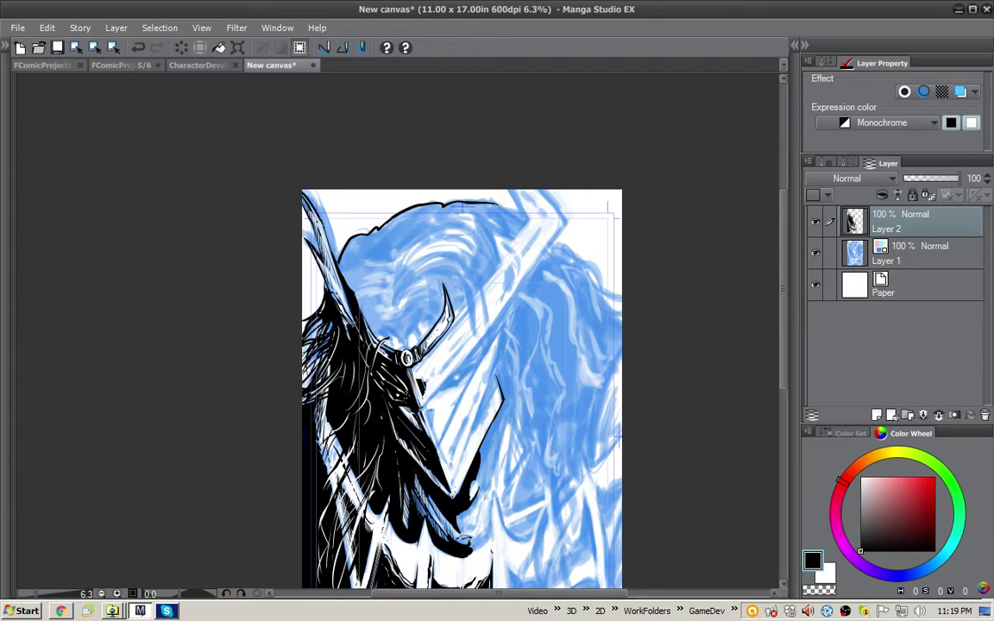
drag(490, 205, 523, 220)
mouse_move(511, 190)
mouse_down()
mouse_move(527, 218)
mouse_move(510, 239)
mouse_up()
key(ctrl+z)
mouse_move(515, 238)
mouse_down()
mouse_move(489, 232)
mouse_move(499, 265)
mouse_move(458, 309)
mouse_up()
drag(499, 265, 455, 312)
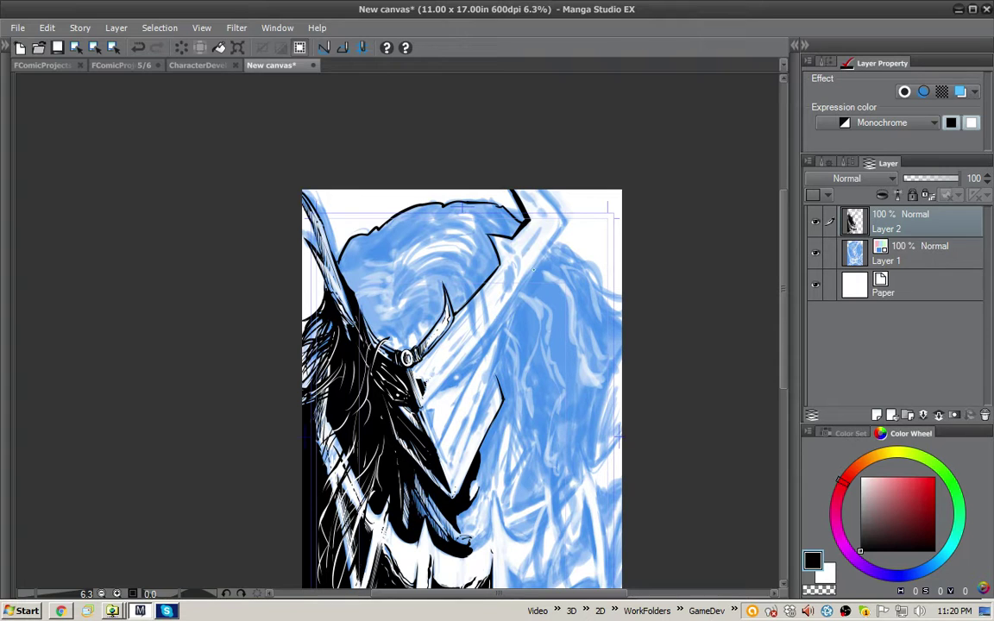
drag(564, 225, 464, 353)
key(ctrl+z)
drag(564, 224, 422, 407)
key(ctrl+z)
drag(507, 201, 433, 298)
key(ctrl+z)
mouse_move(575, 222)
mouse_down()
mouse_move(523, 69)
mouse_move(504, 161)
mouse_move(410, 261)
mouse_up()
key(ctrl+z)
drag(492, 160, 409, 282)
key(ctrl+z)
drag(490, 160, 371, 281)
key(ctrl+z)
drag(490, 160, 371, 281)
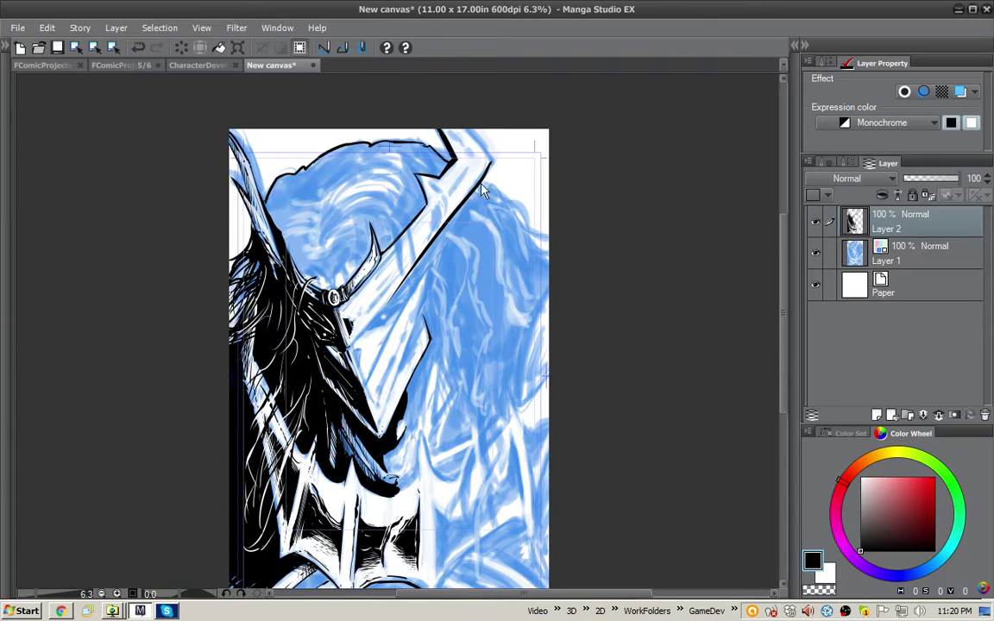
key(ctrl+z)
drag(440, 147, 381, 235)
key(ctrl+z)
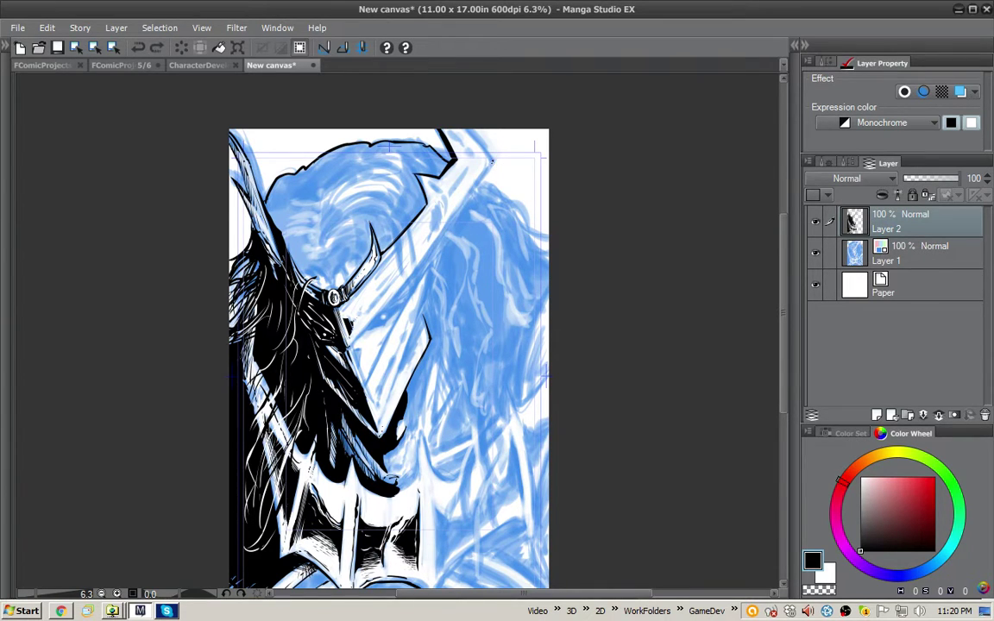
Try inking the large horn's long outer edge, refining its thickness with black and white strokes
drag(491, 162, 419, 256)
drag(351, 339, 452, 221)
key(x)
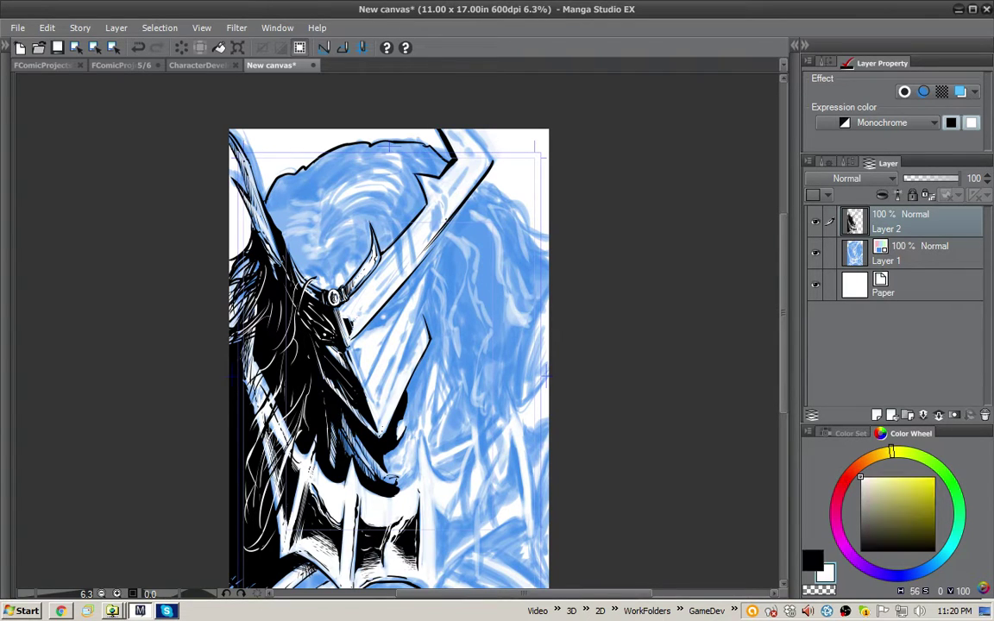
key(x)
mouse_move(425, 258)
mouse_down()
mouse_move(478, 184)
mouse_move(445, 229)
mouse_up()
key(x)
drag(367, 239, 342, 268)
drag(437, 237, 401, 286)
drag(477, 178, 462, 205)
drag(440, 147, 369, 246)
drag(401, 206, 395, 213)
key(x)
drag(442, 149, 349, 266)
key(ctrl+z)
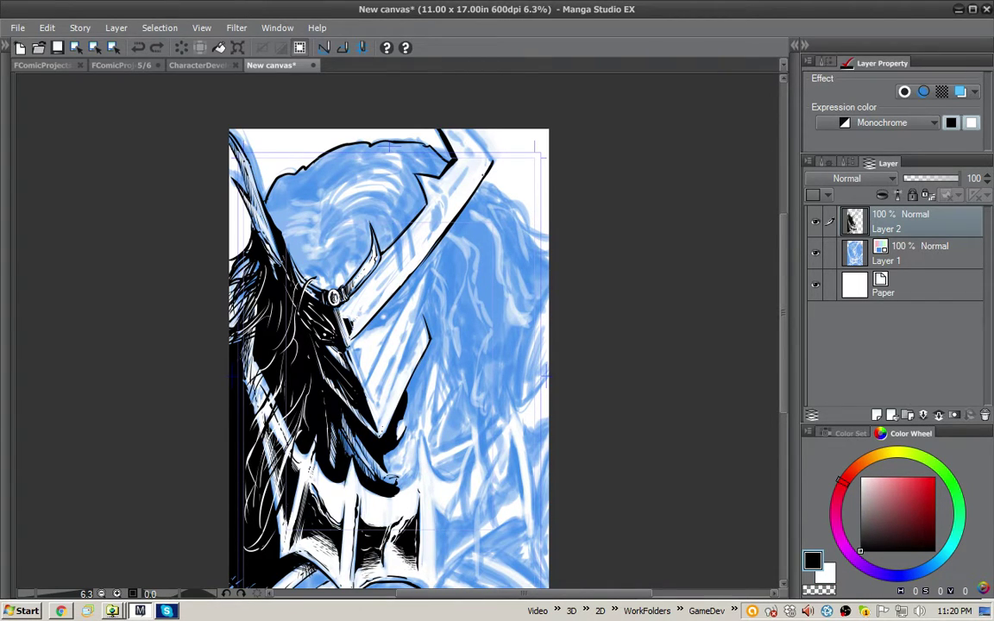
drag(491, 163, 402, 289)
drag(487, 176, 464, 209)
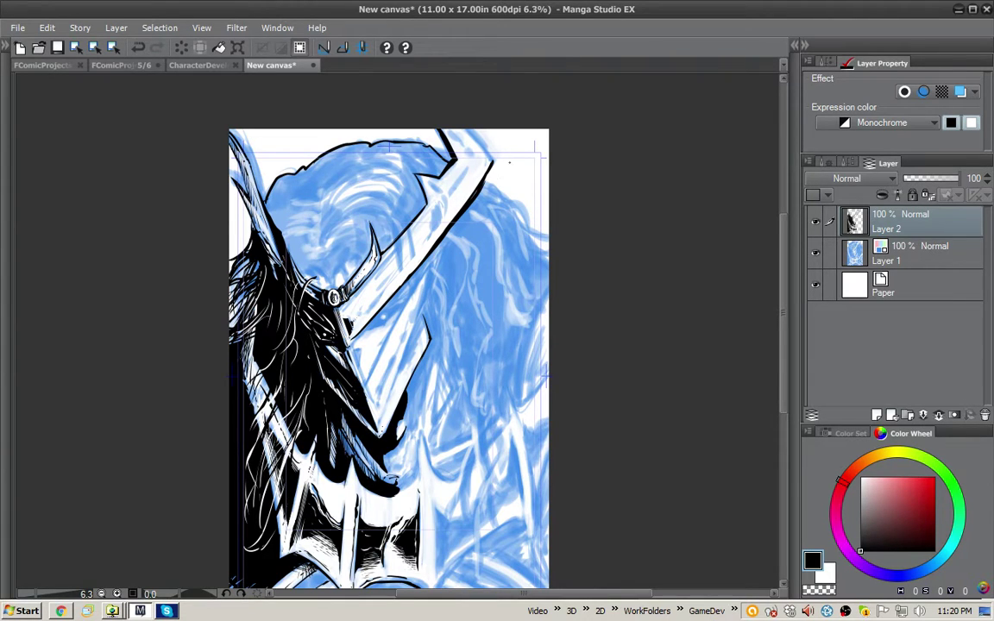
Undo all the strokes made on the large horn's outer edge
drag(458, 145, 421, 223)
key(ctrl+z)
mouse_move(499, 179)
mouse_down()
mouse_move(513, 249)
mouse_move(529, 245)
mouse_up()
key(ctrl+z)
key(ctrl+z)
key(ctrl+z)
key(ctrl+z)
key(ctrl+z)
key(ctrl+z)
key(ctrl+z)
key(ctrl+z)
key(ctrl+z)
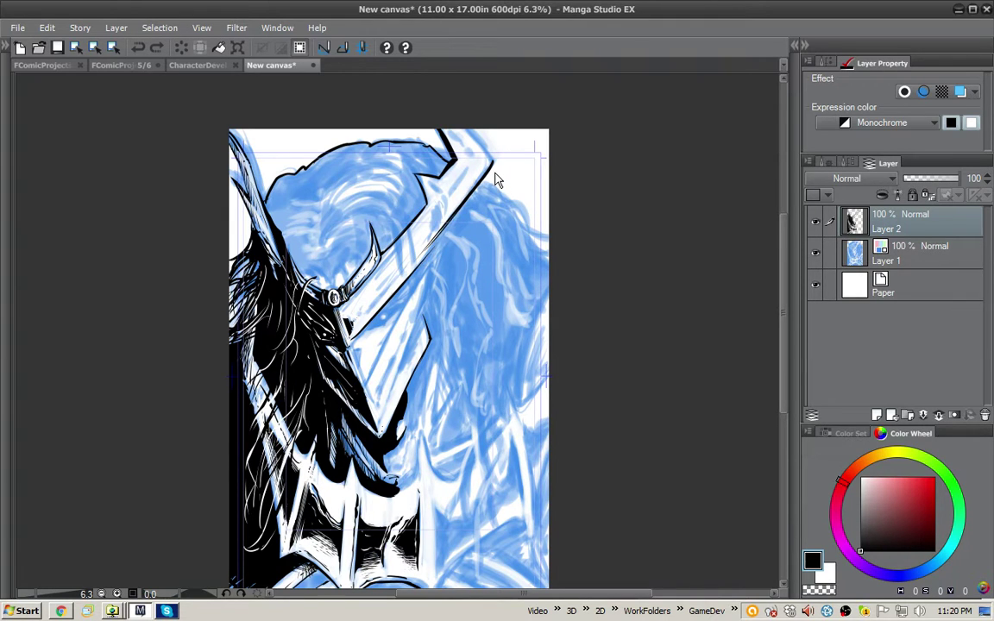
key(ctrl+z)
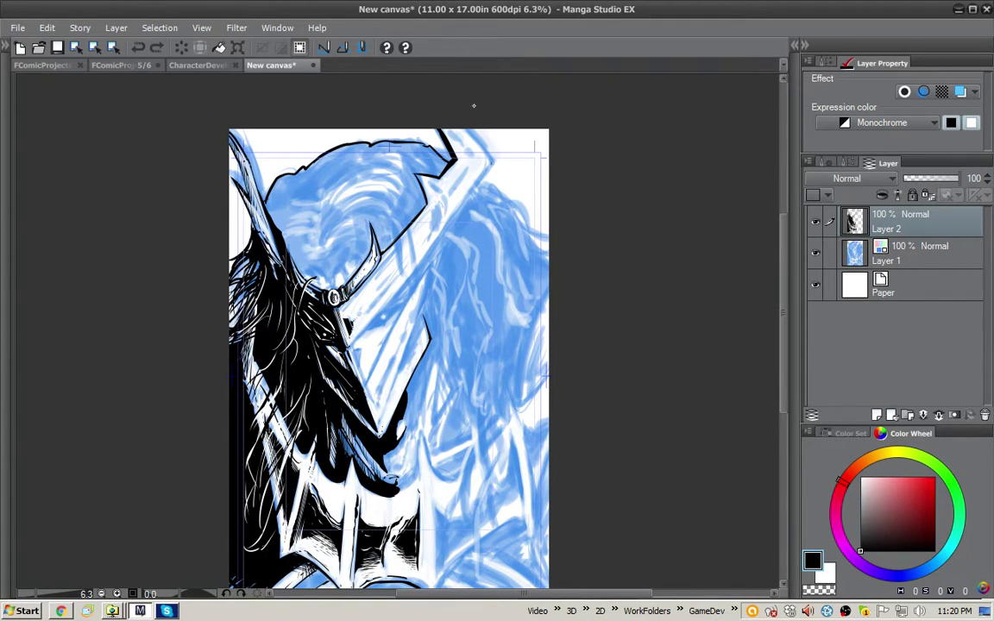
Ink the large horn's long outer edge down to the brow, plus the short section above its bend
drag(491, 162, 416, 264)
drag(402, 206, 314, 309)
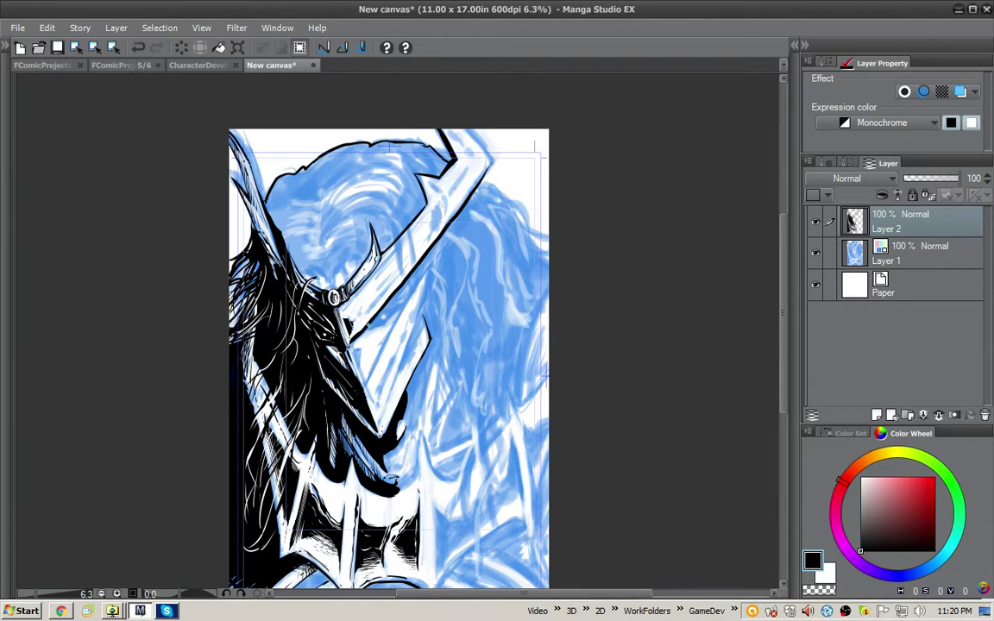
key(ctrl+z)
drag(347, 346, 385, 306)
mouse_move(431, 251)
mouse_down()
mouse_move(494, 165)
mouse_move(437, 241)
mouse_up()
key(ctrl+z)
mouse_move(492, 162)
mouse_down()
mouse_move(462, 121)
mouse_move(492, 162)
mouse_move(474, 150)
mouse_move(480, 157)
mouse_up()
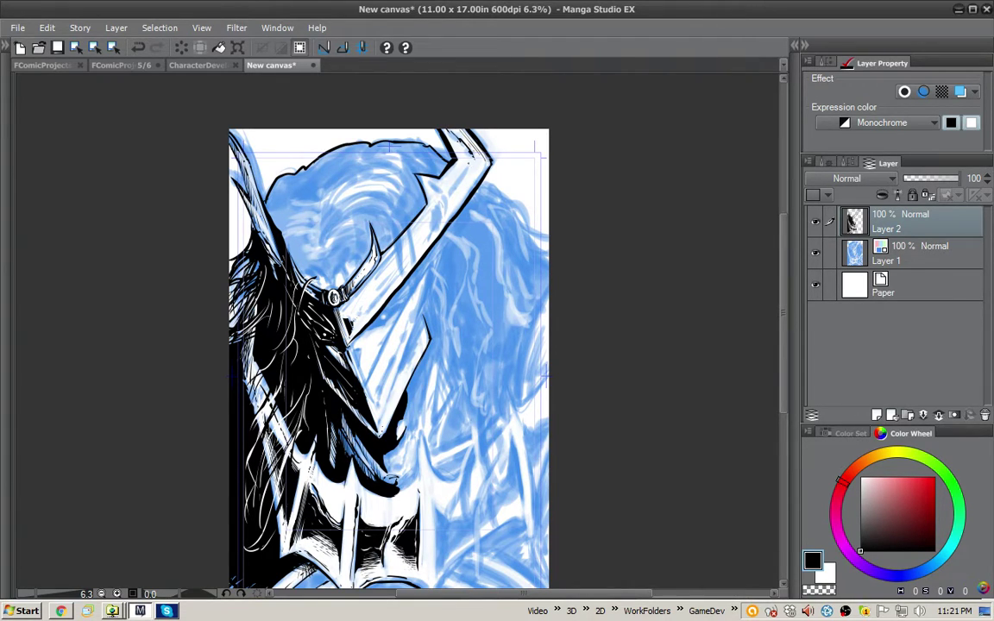
Add jagged black shadow patches inside the horn's upper half and a contour line along its inner edge
drag(468, 164, 448, 198)
drag(481, 164, 477, 172)
mouse_move(474, 174)
mouse_down()
mouse_move(450, 208)
mouse_move(438, 192)
mouse_move(427, 238)
mouse_up()
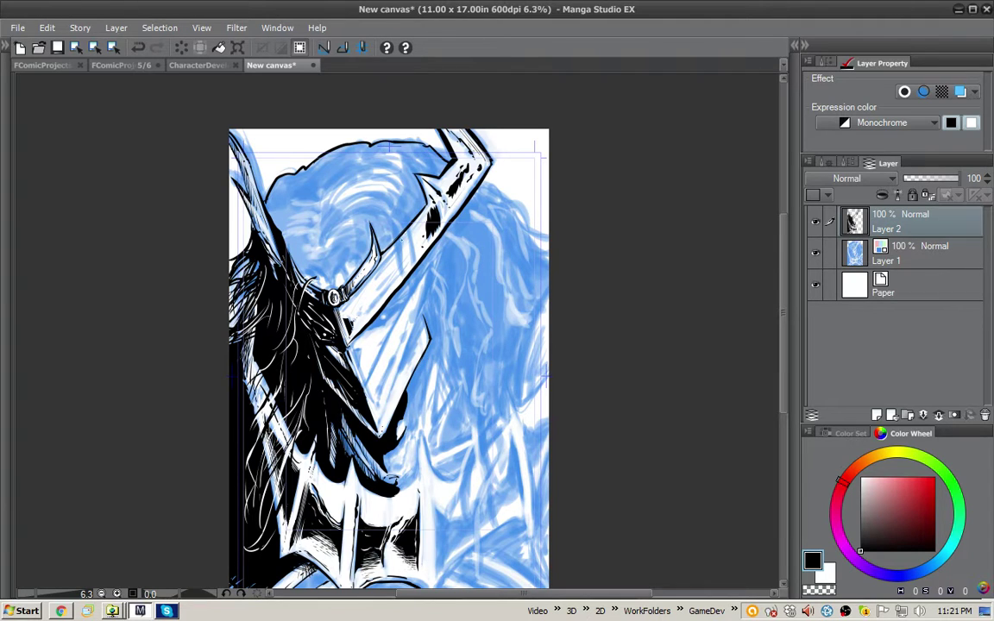
drag(421, 219, 387, 256)
drag(422, 219, 386, 258)
drag(367, 226, 330, 266)
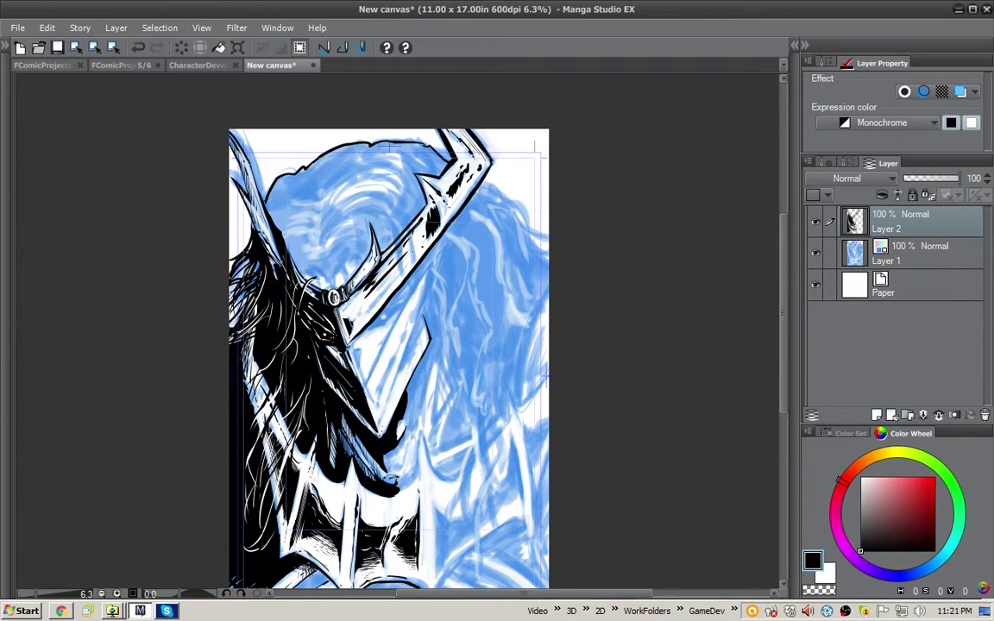
Ink a jagged black shadow and short hatching in the horn's lower half, touching it up with white
drag(369, 231, 332, 281)
mouse_move(404, 263)
mouse_down()
mouse_move(369, 315)
mouse_move(359, 314)
mouse_up()
key(x)
key(x)
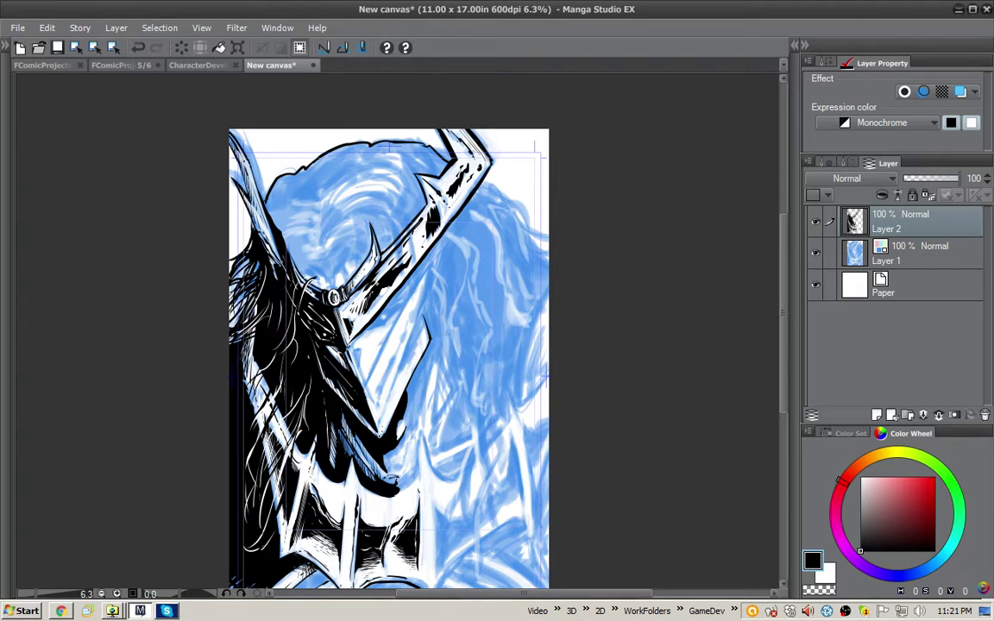
key(x)
mouse_move(337, 259)
mouse_down()
mouse_move(329, 270)
mouse_move(364, 304)
mouse_up()
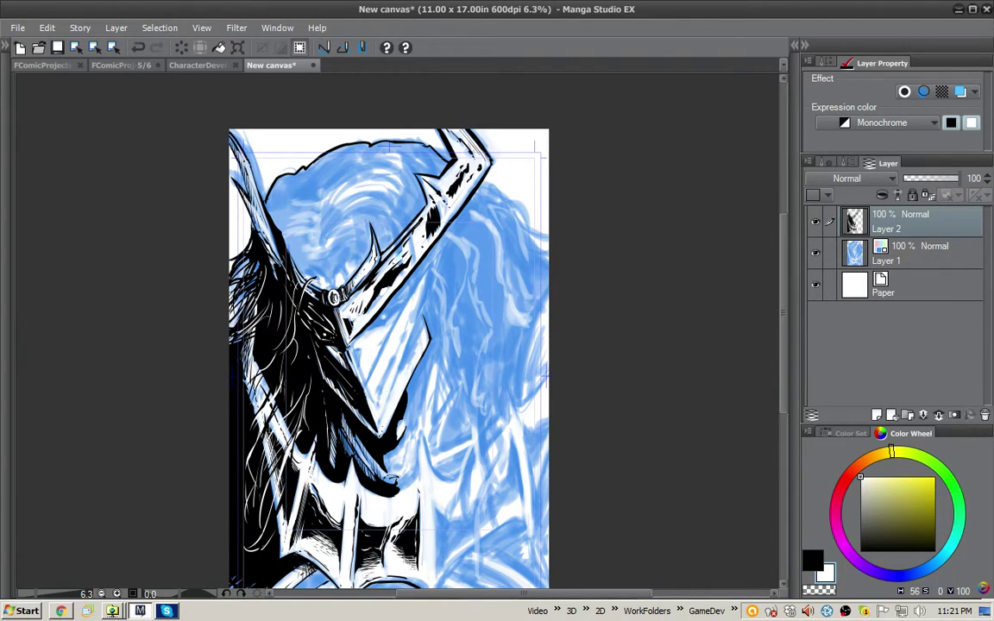
Reshape the black patch at the middle of the horn with alternating white cuts and black strokes
drag(410, 245, 398, 262)
key(ctrl+z)
drag(438, 214, 430, 233)
key(x)
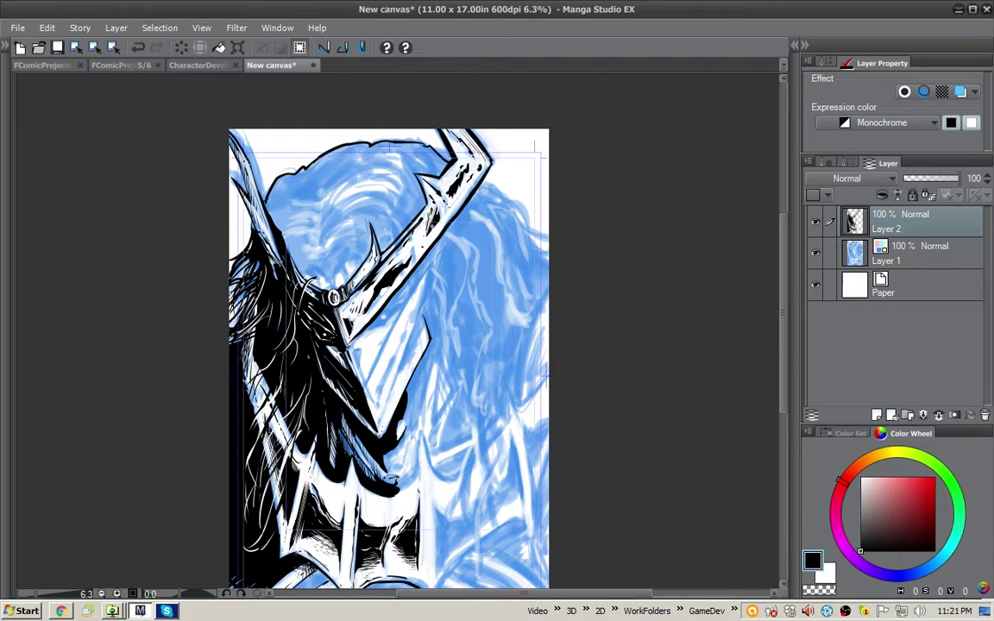
key(x)
key(x)
drag(439, 208, 431, 228)
drag(392, 198, 382, 213)
key(x)
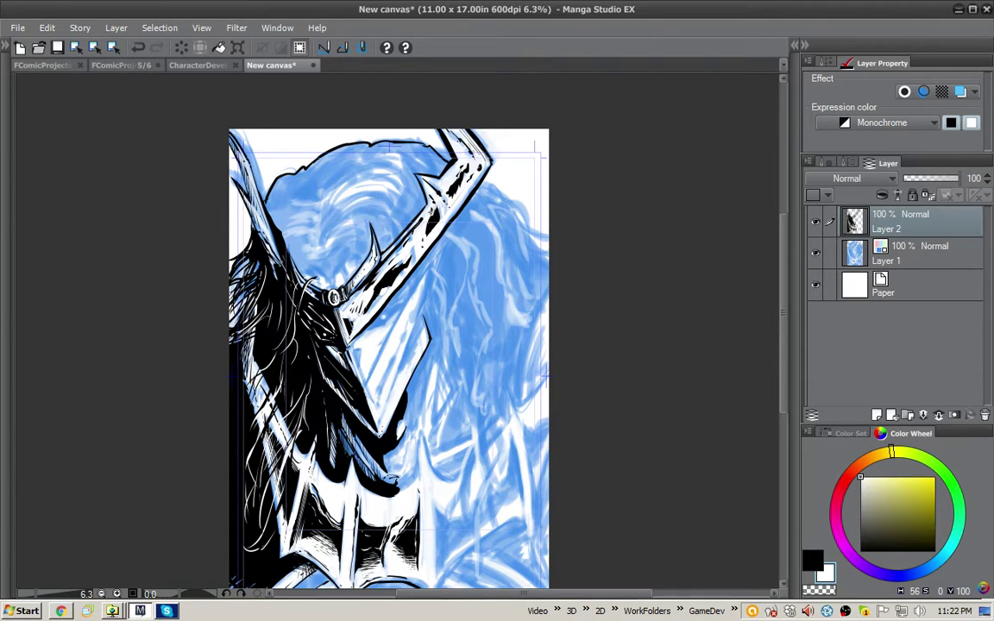
key(x)
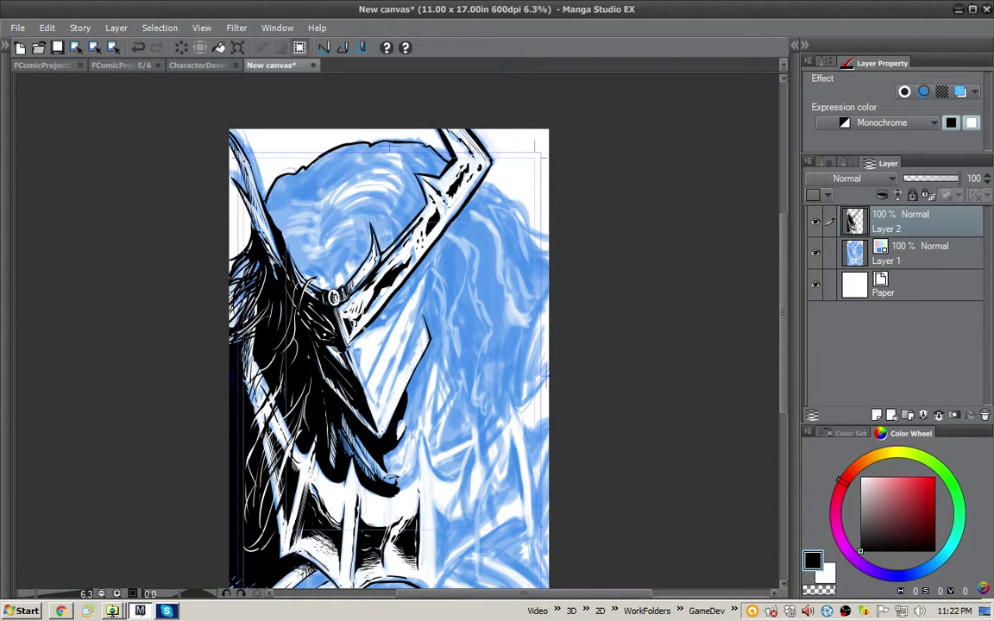
Ink the eye and facial shadows below the horn, and the upper edge of the long face guard
drag(327, 298, 354, 280)
mouse_move(350, 277)
mouse_down()
mouse_move(366, 267)
mouse_move(346, 293)
mouse_up()
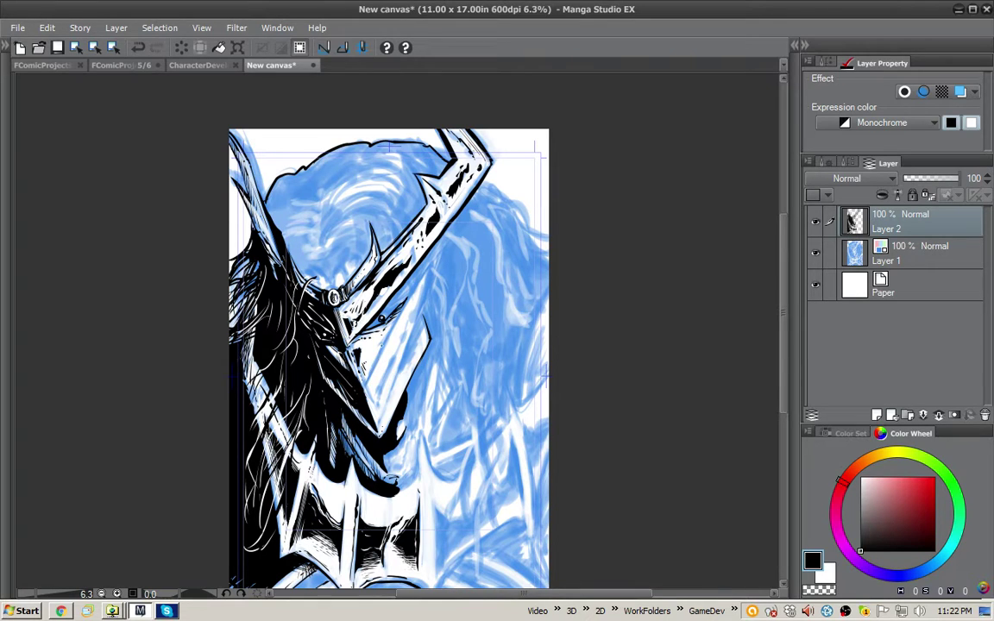
mouse_move(426, 262)
mouse_down()
mouse_move(364, 388)
mouse_move(428, 259)
mouse_up()
key(ctrl+z)
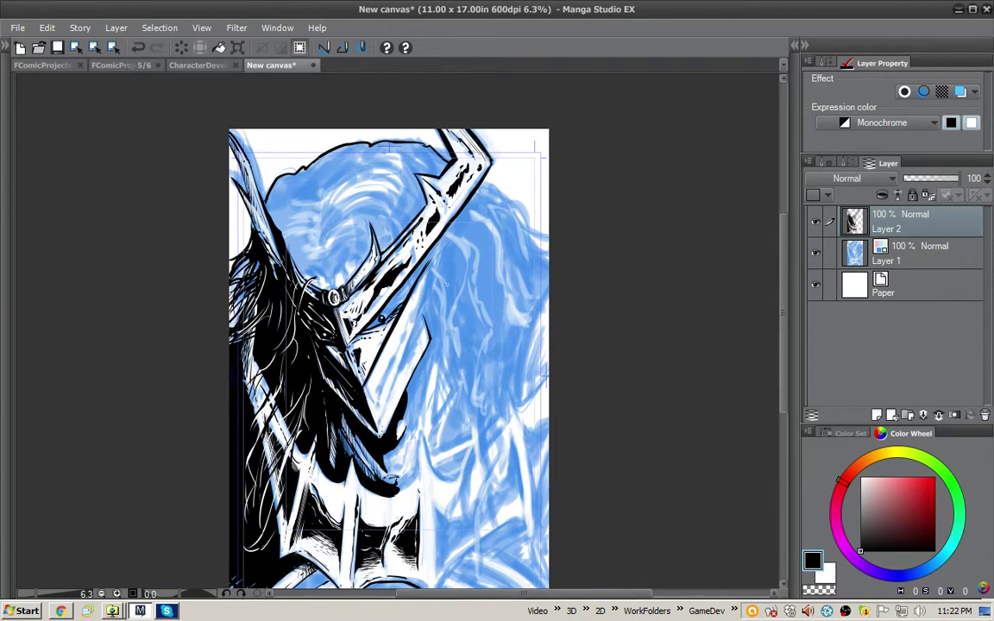
Ink the long ridge line down the middle of the face guard toward its lower point, undoing stray attempts
drag(401, 356, 307, 317)
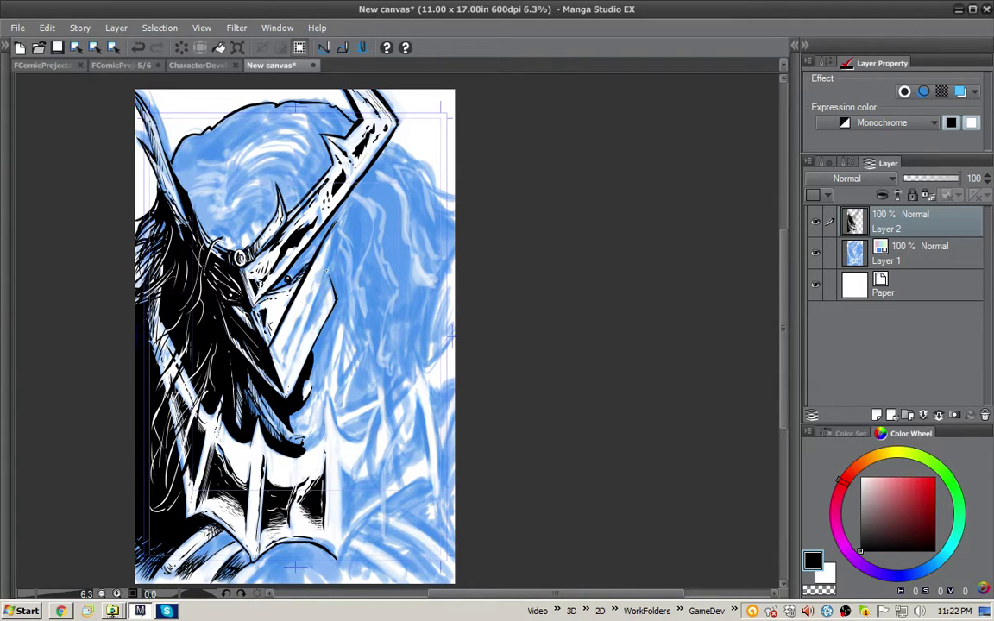
mouse_move(298, 370)
mouse_down()
mouse_move(346, 230)
mouse_move(301, 364)
mouse_up()
key(ctrl+z)
key(ctrl+z)
key(ctrl+y)
drag(275, 297, 250, 393)
key(ctrl+z)
scroll(326, 343, up, 2)
key(ctrl+z)
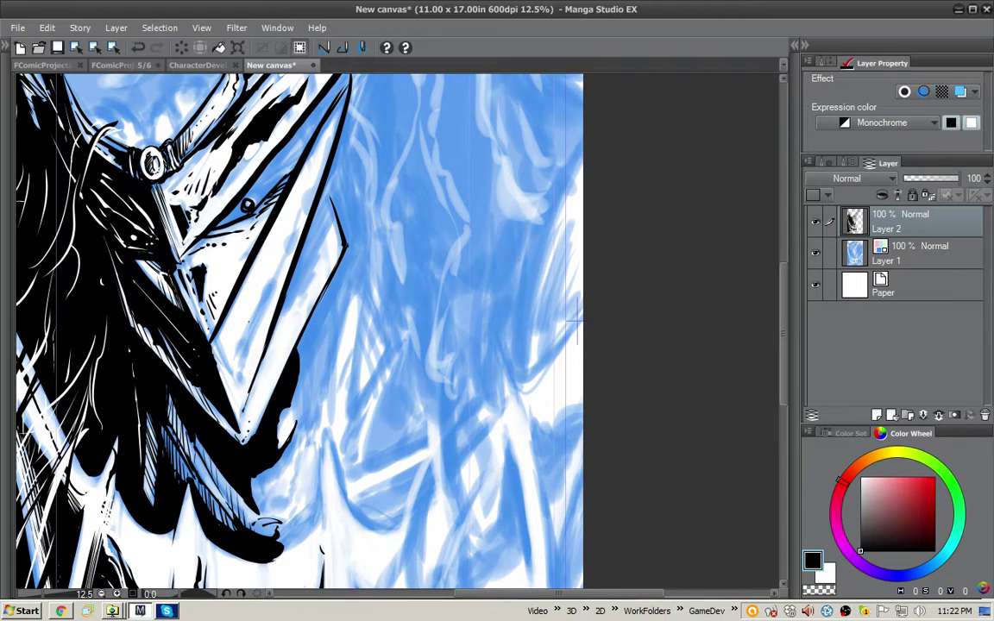
Hatch the face guard's inner facet with fine parallel strokes, thicken its ridge line and dot the edges
drag(300, 211, 233, 386)
drag(277, 254, 247, 335)
drag(249, 237, 220, 298)
mouse_move(232, 257)
mouse_down()
mouse_move(210, 300)
mouse_move(216, 309)
mouse_up()
key(x)
key(x)
drag(303, 96, 271, 192)
mouse_move(199, 323)
mouse_down()
mouse_move(209, 353)
mouse_move(188, 321)
mouse_move(212, 387)
mouse_up()
key(x)
key(x)
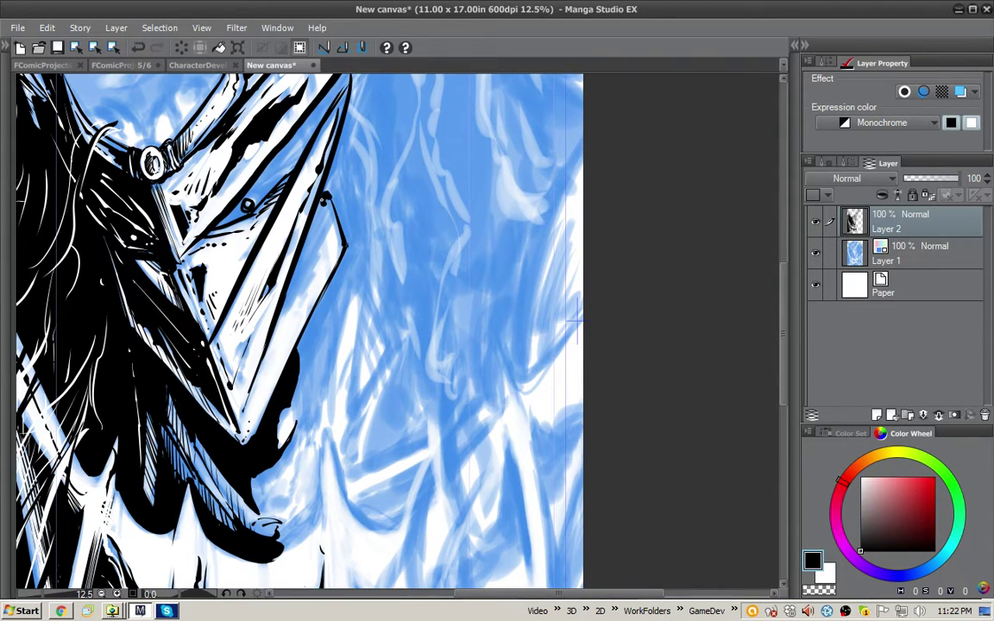
Fill the face guard's outer facet with a solid black shadow and feather its ends with fine hatching
mouse_move(325, 209)
mouse_down()
mouse_move(330, 229)
mouse_move(304, 303)
mouse_move(272, 337)
mouse_up()
drag(297, 179, 248, 292)
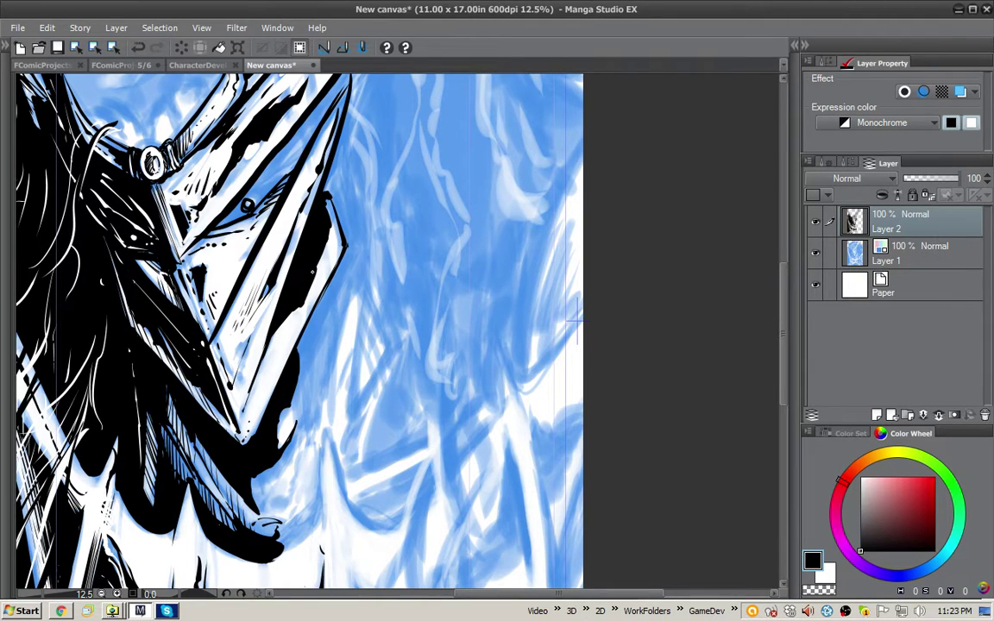
drag(292, 312, 266, 356)
mouse_move(255, 291)
mouse_down()
mouse_move(231, 341)
mouse_move(240, 332)
mouse_up()
drag(275, 274, 248, 330)
drag(297, 177, 290, 187)
drag(299, 179, 294, 198)
drag(303, 190, 294, 214)
drag(306, 200, 282, 251)
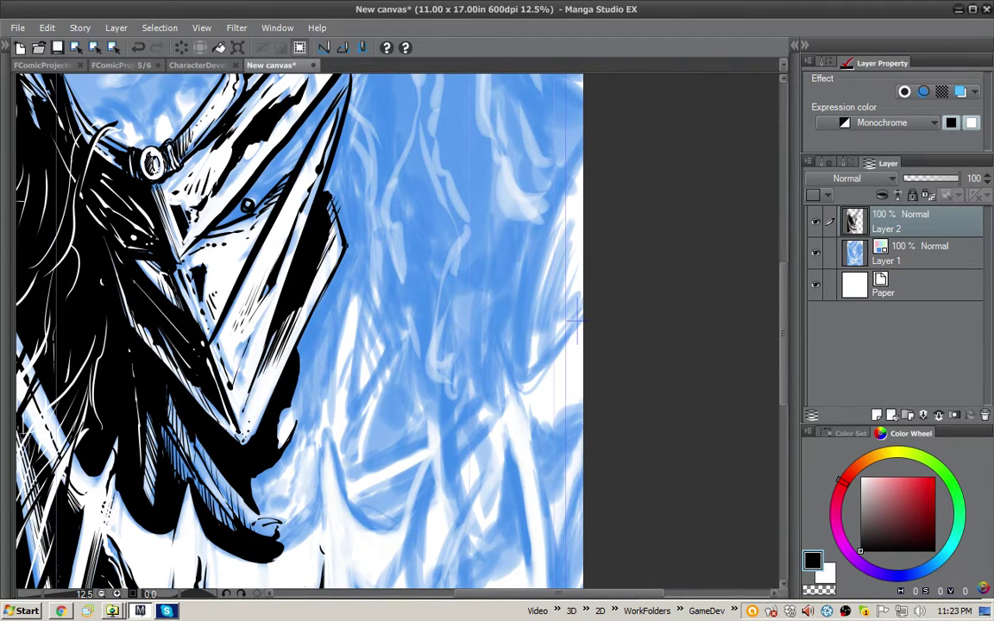
Shade the folds of the collar lining below the face guard's point with black and white strokes
key(x)
drag(221, 451, 244, 477)
key(x)
drag(304, 586, 308, 554)
mouse_move(267, 362)
mouse_down()
mouse_move(260, 393)
mouse_move(240, 407)
mouse_up()
mouse_move(238, 396)
mouse_down()
mouse_move(226, 407)
mouse_move(253, 400)
mouse_move(229, 429)
mouse_move(236, 438)
mouse_move(247, 432)
mouse_up()
mouse_move(269, 394)
mouse_down()
mouse_move(261, 419)
mouse_move(288, 462)
mouse_up()
mouse_move(279, 459)
mouse_down()
mouse_move(256, 469)
mouse_move(265, 484)
mouse_up()
Detail the lower end of the collar lining with fine strokes and ink the near edge of the adjoining collar spike
key(x)
mouse_move(257, 478)
mouse_down()
mouse_move(274, 485)
mouse_move(263, 488)
mouse_up()
mouse_move(232, 456)
mouse_down()
mouse_move(245, 469)
mouse_move(271, 469)
mouse_up()
key(x)
drag(290, 448, 278, 463)
mouse_move(329, 398)
mouse_down()
mouse_move(389, 219)
mouse_move(388, 295)
mouse_move(350, 339)
mouse_up()
mouse_move(254, 289)
mouse_down()
mouse_move(265, 341)
mouse_move(335, 386)
mouse_up()
mouse_move(533, 391)
mouse_down()
mouse_move(515, 351)
mouse_move(458, 434)
mouse_up()
drag(375, 359, 379, 341)
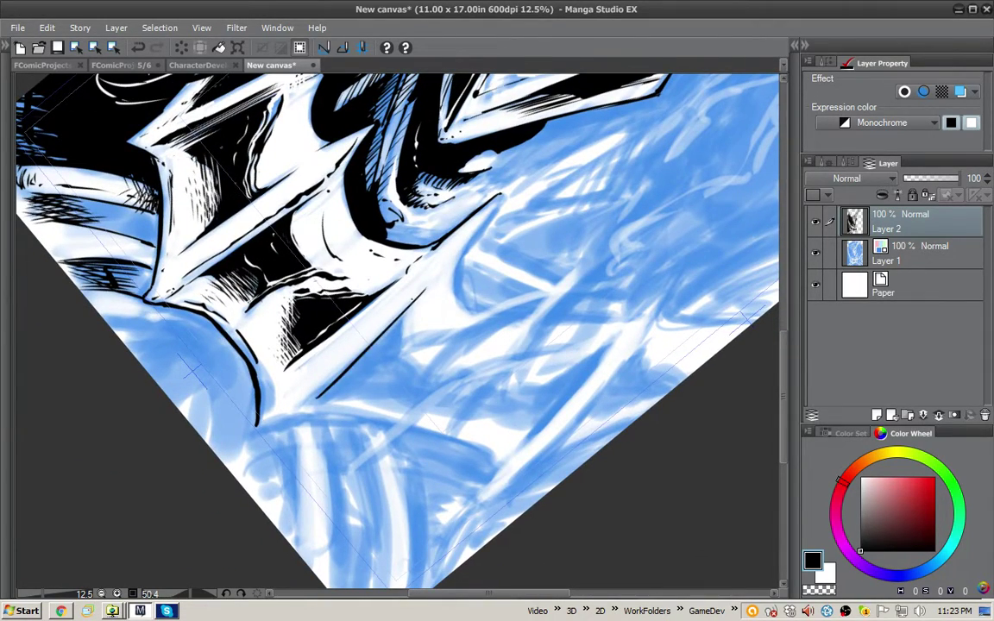
Ink the long ridge and far edge of the collar spike, and the scalloped collar edges curving away from it
drag(420, 293, 312, 395)
drag(370, 269, 278, 352)
drag(393, 239, 346, 282)
drag(486, 212, 462, 237)
drag(458, 247, 406, 315)
key(x)
key(x)
mouse_move(500, 197)
mouse_down()
mouse_move(449, 250)
mouse_move(470, 308)
mouse_up()
drag(454, 249, 450, 285)
mouse_move(453, 299)
mouse_down()
mouse_move(460, 318)
mouse_move(417, 366)
mouse_up()
drag(527, 329, 453, 352)
drag(688, 288, 761, 281)
key(ctrl+@)
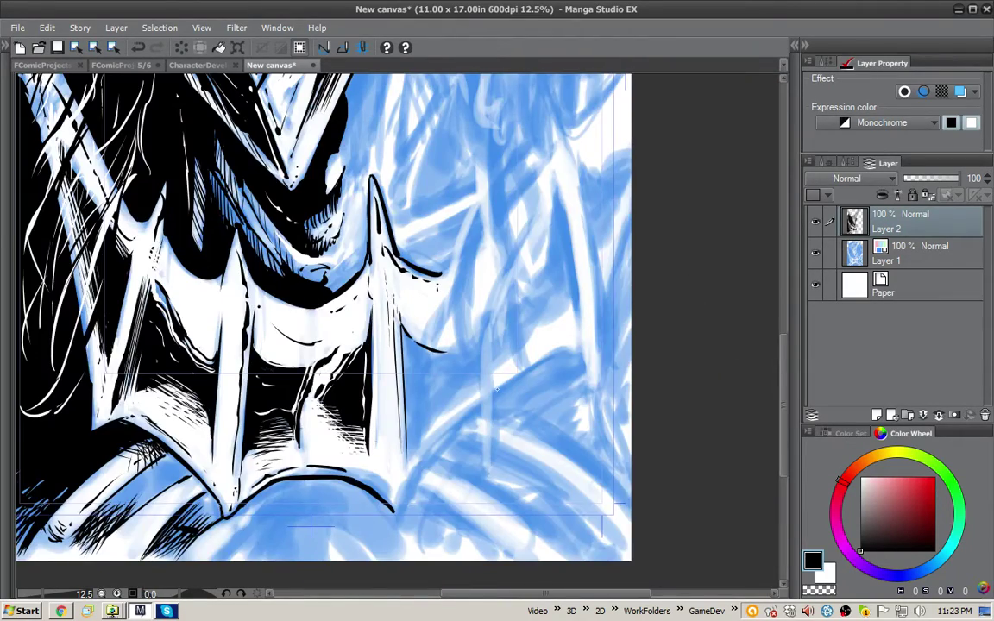
Ink the first curved, tapering strokes of hair shading near the crown, undoing a stray stroke
alt+click(490, 395)
drag(537, 313, 548, 371)
drag(521, 334, 567, 374)
ctrl+click(526, 261)
drag(525, 264, 664, 464)
drag(530, 133, 418, 129)
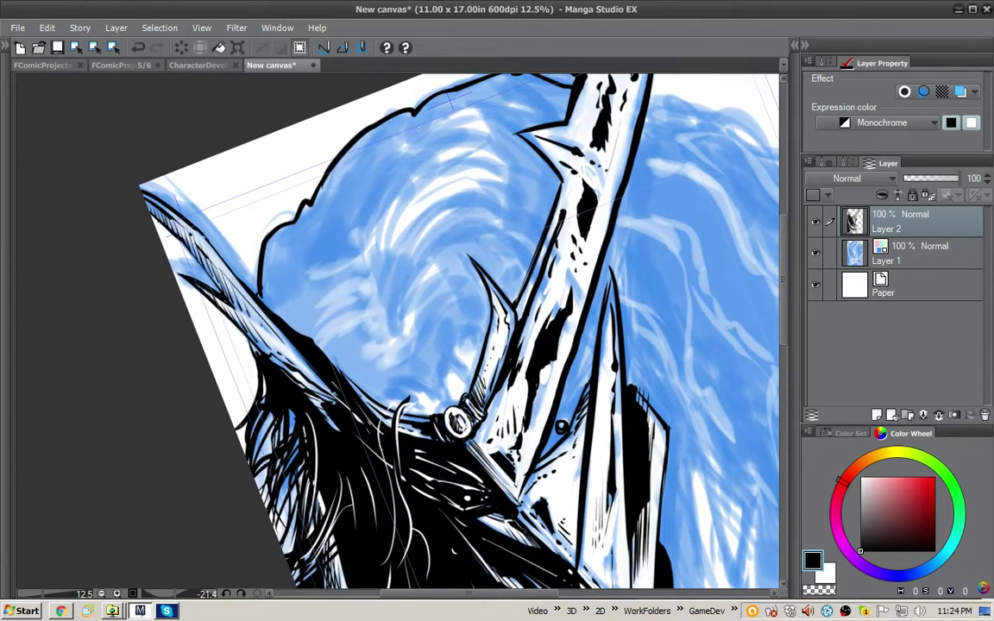
drag(448, 150, 401, 173)
drag(461, 148, 393, 176)
key(ctrl+z)
drag(472, 145, 405, 168)
drag(474, 140, 410, 162)
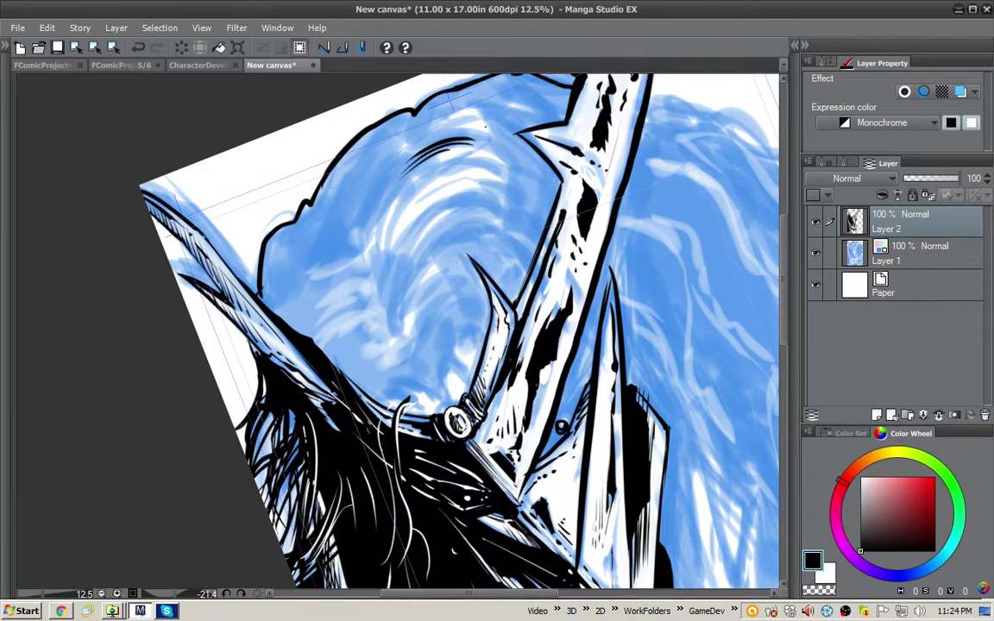
Build up a dense black patch of curved hair strokes from the crown's highlight to its outer contour
mouse_move(492, 141)
mouse_down()
mouse_move(457, 139)
mouse_move(394, 169)
mouse_up()
mouse_move(481, 133)
mouse_down()
mouse_move(436, 138)
mouse_move(389, 174)
mouse_up()
mouse_move(410, 129)
mouse_down()
mouse_move(367, 157)
mouse_move(369, 143)
mouse_up()
mouse_move(413, 110)
mouse_down()
mouse_move(371, 135)
mouse_move(414, 146)
mouse_move(370, 127)
mouse_up()
mouse_move(437, 87)
mouse_down()
mouse_move(361, 118)
mouse_move(376, 102)
mouse_move(351, 122)
mouse_move(372, 96)
mouse_move(361, 135)
mouse_up()
mouse_move(417, 108)
mouse_down()
mouse_move(357, 140)
mouse_move(361, 127)
mouse_up()
drag(438, 110, 358, 132)
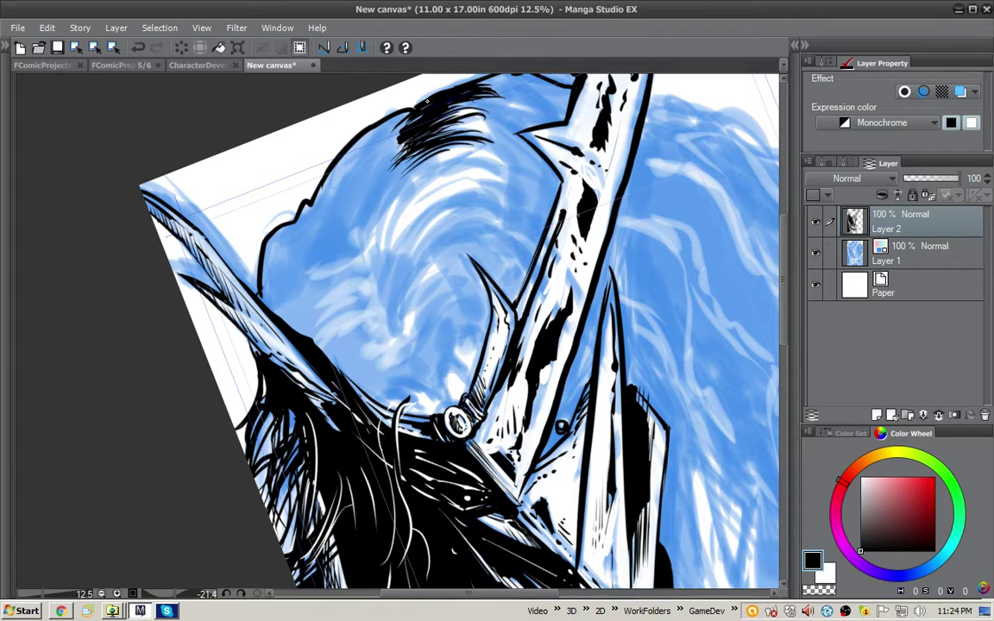
mouse_move(459, 105)
mouse_down()
mouse_move(386, 113)
mouse_move(354, 146)
mouse_up()
Continue the feathered black hair strokes down the inner side of the crown toward the front lock
mouse_move(438, 150)
mouse_down()
mouse_move(398, 182)
mouse_move(383, 206)
mouse_move(398, 198)
mouse_move(395, 210)
mouse_up()
mouse_move(471, 158)
mouse_down()
mouse_move(402, 208)
mouse_move(389, 236)
mouse_up()
drag(433, 175, 391, 234)
mouse_move(424, 183)
mouse_down()
mouse_move(389, 237)
mouse_move(400, 219)
mouse_up()
mouse_move(450, 167)
mouse_down()
mouse_move(420, 186)
mouse_move(348, 186)
mouse_move(343, 203)
mouse_move(378, 237)
mouse_up()
mouse_move(391, 210)
mouse_down()
mouse_move(377, 261)
mouse_move(367, 262)
mouse_up()
drag(377, 207, 363, 257)
drag(386, 190, 368, 233)
drag(397, 173, 373, 221)
drag(396, 182, 382, 200)
Ink the start of the front lock's shadow as a separate clump of feathered black strokes
mouse_move(365, 257)
mouse_down()
mouse_move(300, 278)
mouse_move(349, 283)
mouse_move(295, 337)
mouse_up()
drag(323, 298, 301, 354)
mouse_move(297, 283)
mouse_down()
mouse_move(273, 332)
mouse_move(290, 338)
mouse_up()
mouse_move(360, 326)
mouse_down()
mouse_move(339, 365)
mouse_move(355, 379)
mouse_up()
mouse_move(319, 291)
mouse_down()
mouse_move(293, 332)
mouse_move(276, 329)
mouse_move(347, 369)
mouse_up()
mouse_move(374, 343)
mouse_down()
mouse_move(356, 381)
mouse_move(363, 374)
mouse_up()
drag(378, 351, 368, 380)
drag(383, 354, 370, 380)
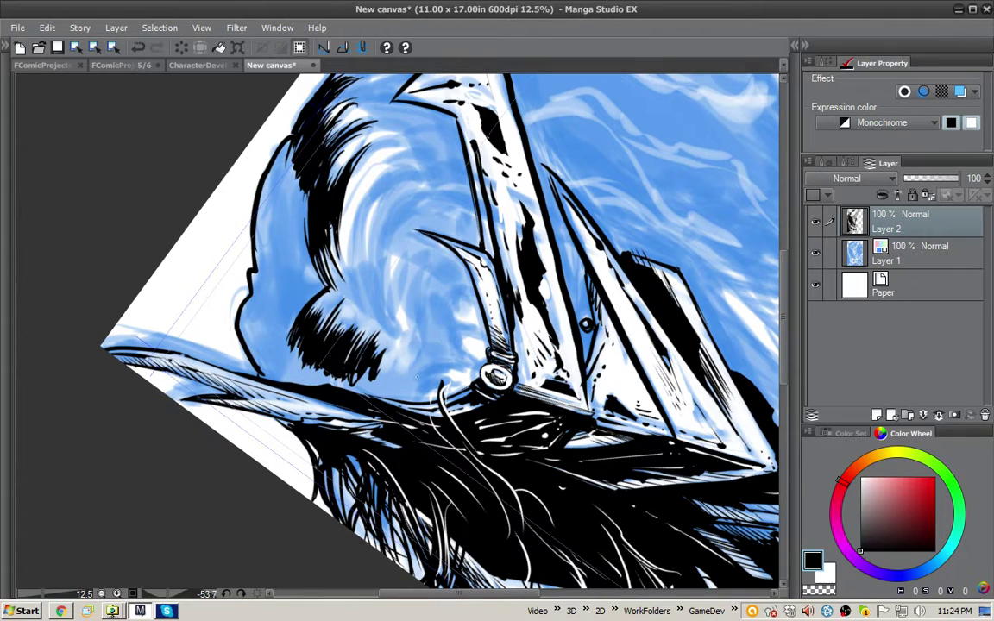
Extend the front lock's feathered shadow edge along the headband toward the round rivet
drag(431, 370, 414, 395)
drag(402, 333, 362, 360)
drag(387, 322, 353, 356)
drag(385, 317, 355, 349)
drag(381, 318, 345, 354)
drag(367, 318, 339, 349)
drag(364, 312, 332, 353)
drag(361, 305, 338, 337)
drag(337, 339, 328, 353)
drag(356, 305, 344, 316)
drag(351, 307, 336, 324)
drag(333, 329, 324, 341)
drag(345, 301, 338, 313)
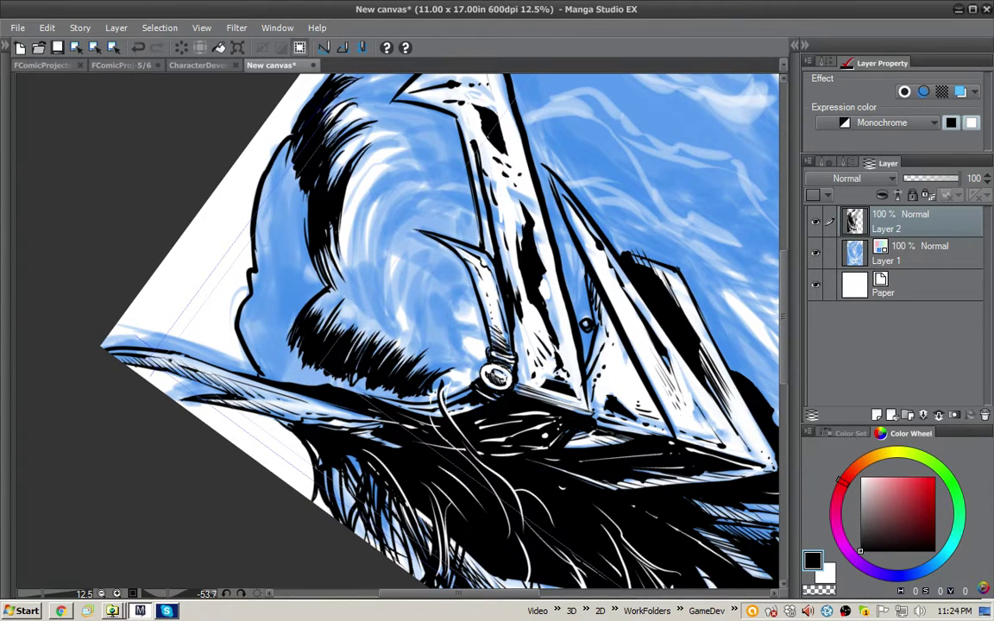
drag(396, 344, 385, 359)
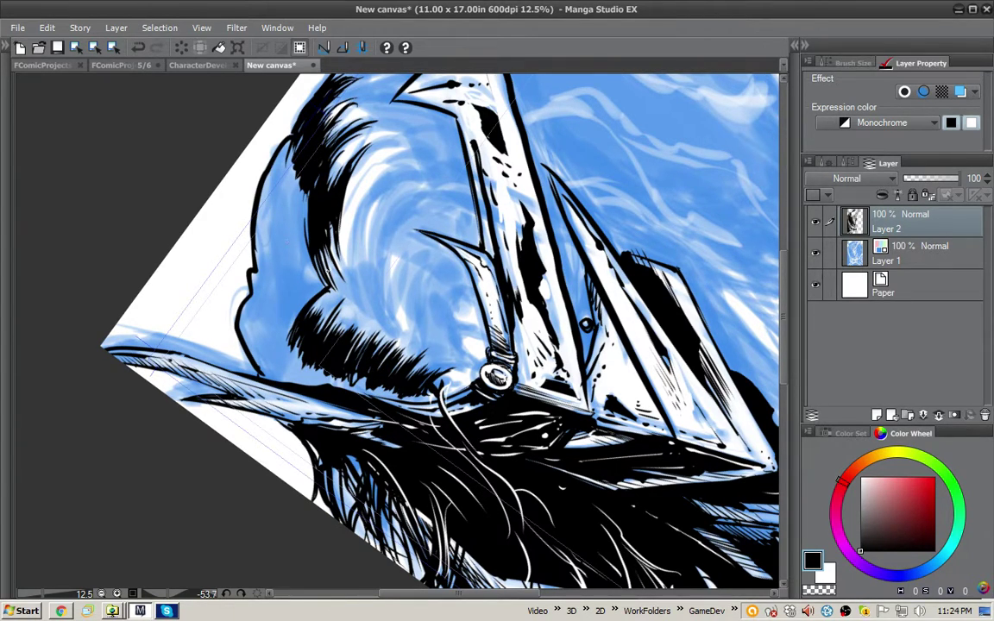
Fill the hair between its outer contour and the feathered strokes with solid black and touch up the gaps
click(297, 265)
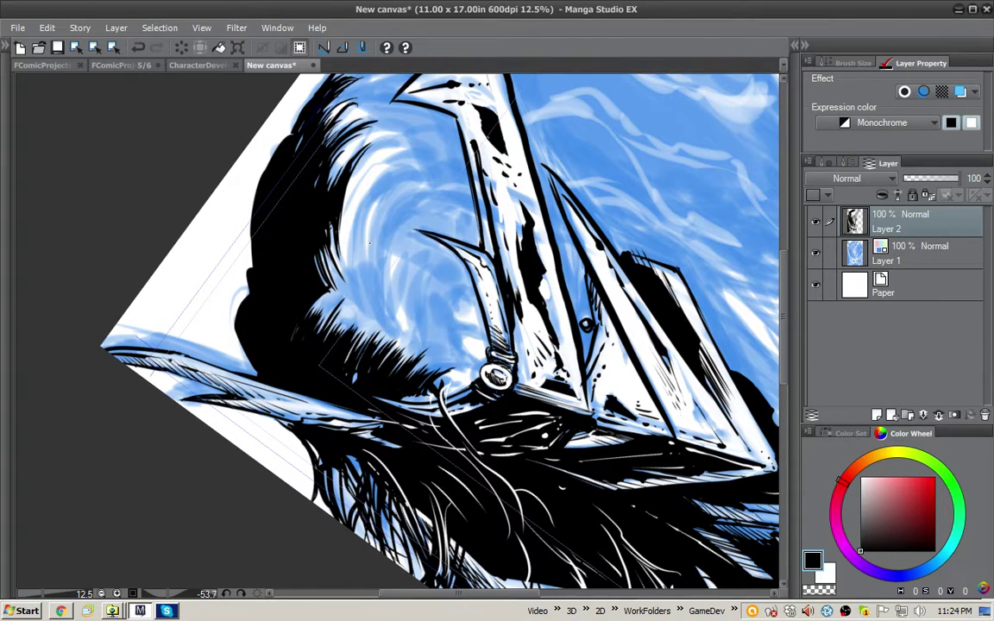
key(p)
drag(321, 336, 314, 340)
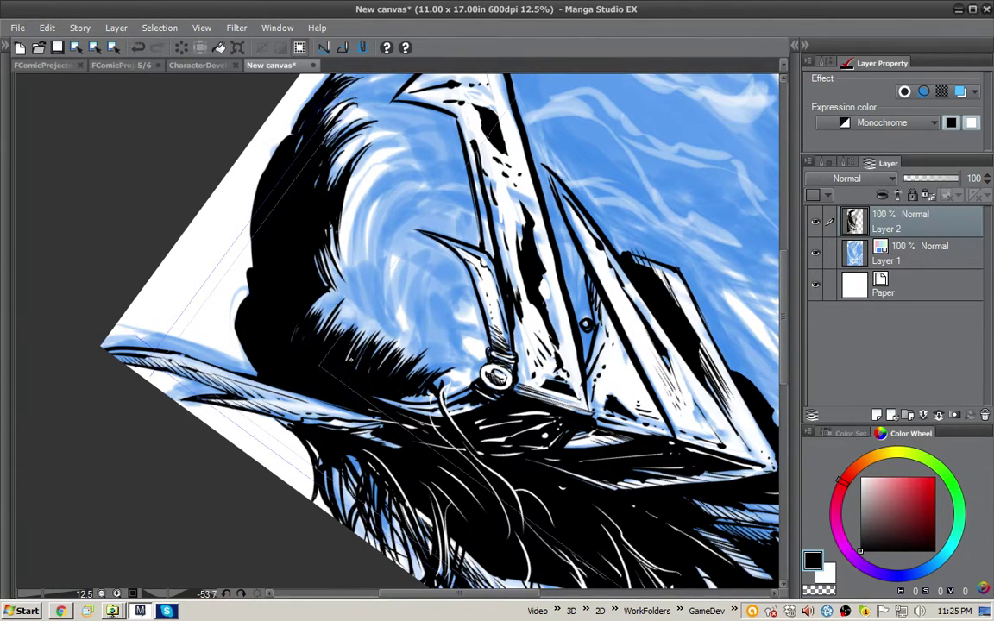
Draw thin white strands through the solid black hair, following its curve and outer edge
key(x)
mouse_move(303, 289)
mouse_down()
mouse_move(269, 304)
mouse_move(261, 355)
mouse_move(315, 382)
mouse_up()
drag(252, 329, 257, 292)
drag(251, 178, 241, 226)
drag(272, 149, 269, 229)
drag(284, 242, 276, 260)
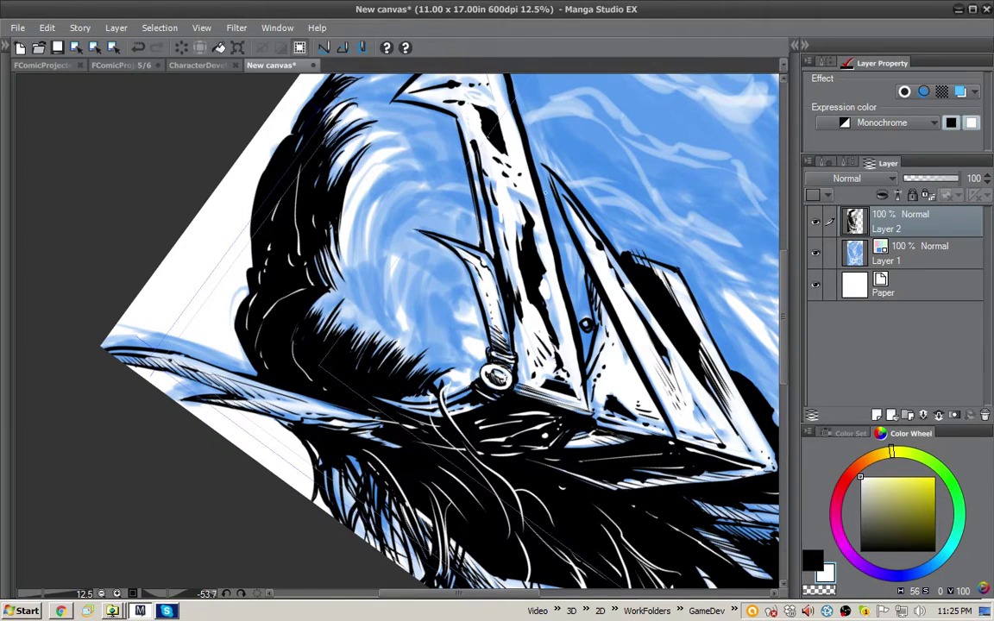
Draw a row of fine white strands through the feathered fringe of the front lock
key(shift+space)
double_click(492, 187)
drag(491, 187, 490, 171)
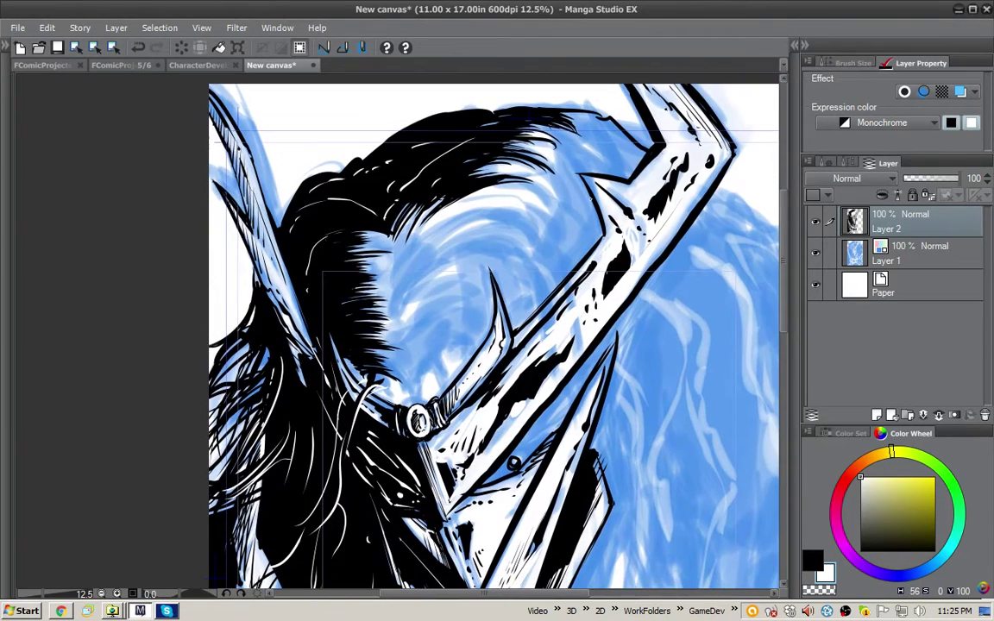
drag(707, 216, 720, 417)
double_click(276, 255)
drag(276, 255, 439, 212)
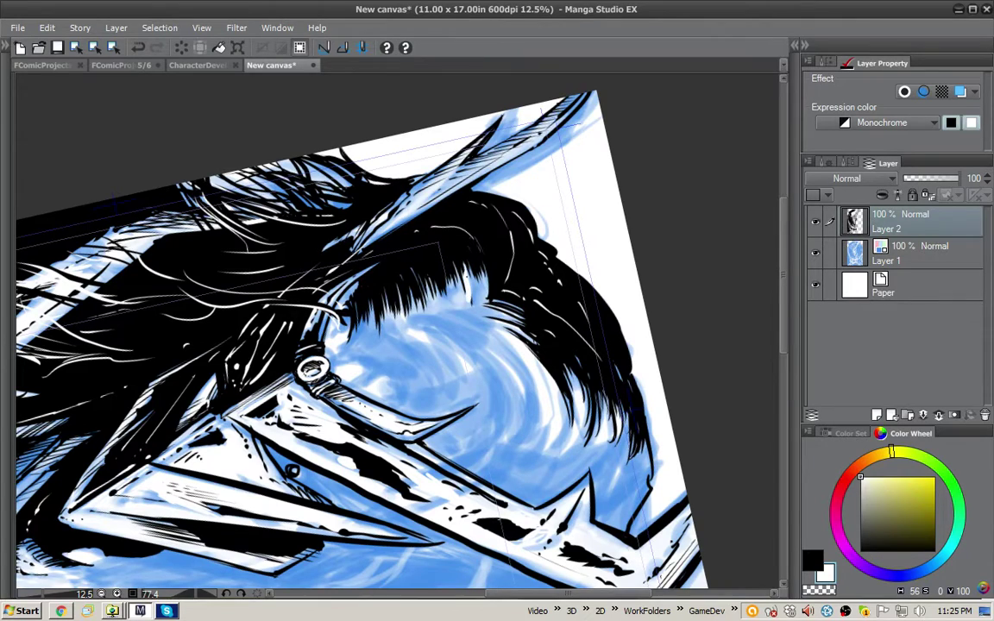
key(x)
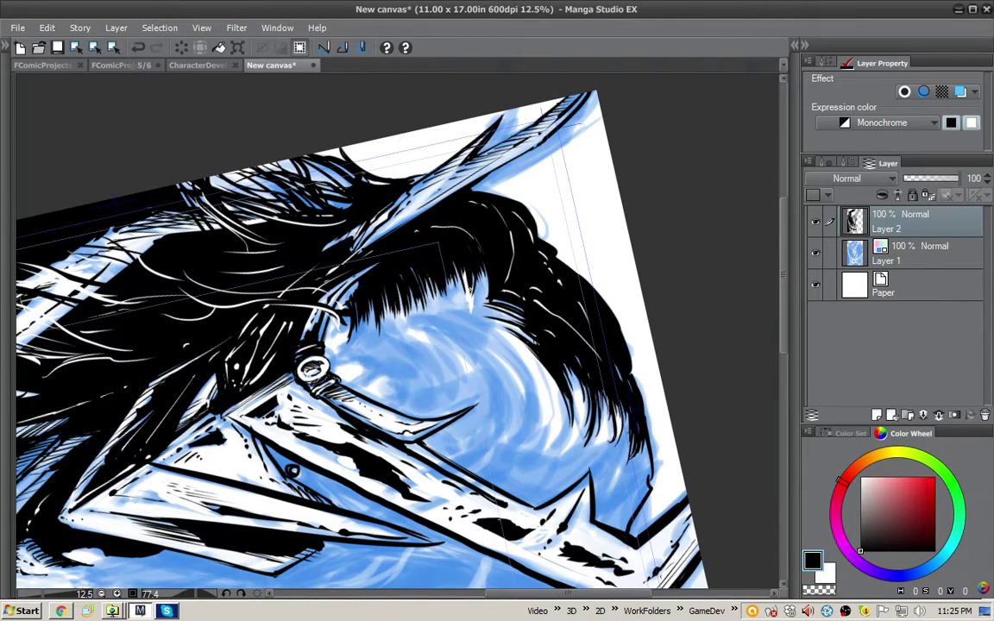
key(x)
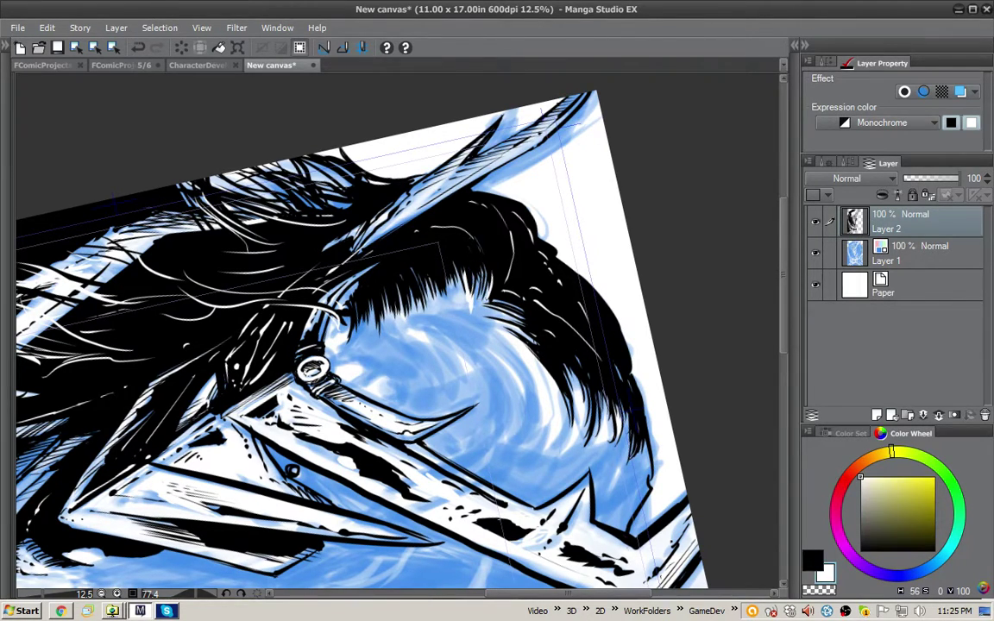
drag(448, 262, 447, 215)
mouse_move(407, 257)
mouse_down()
mouse_move(402, 222)
mouse_move(406, 230)
mouse_up()
drag(401, 264, 398, 230)
drag(386, 282, 375, 231)
drag(390, 281, 388, 236)
mouse_move(394, 276)
mouse_down()
mouse_move(391, 262)
mouse_move(371, 254)
mouse_up()
mouse_move(373, 275)
mouse_down()
mouse_move(363, 234)
mouse_move(372, 267)
mouse_move(352, 241)
mouse_up()
drag(353, 283, 347, 250)
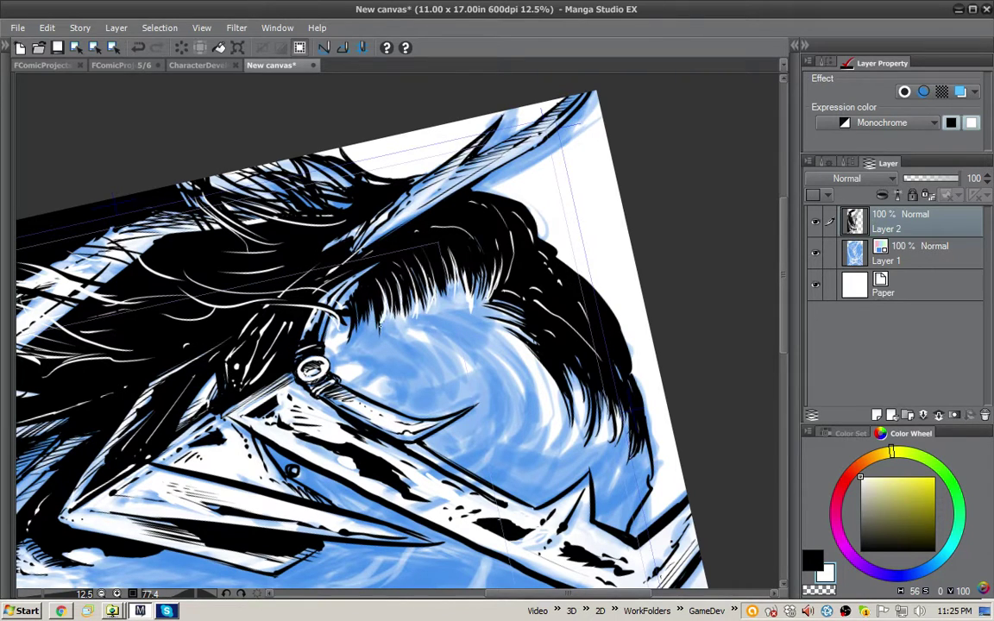
Close the ends of the front lock's white strands with black strokes to form a streaked highlight band
key(x)
drag(418, 233, 420, 242)
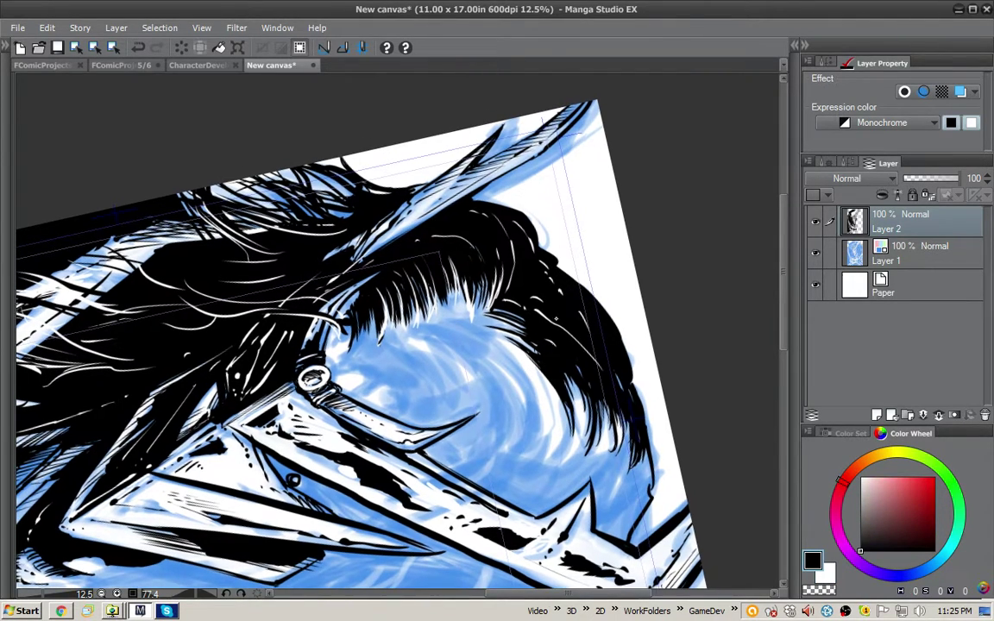
drag(652, 308, 578, 483)
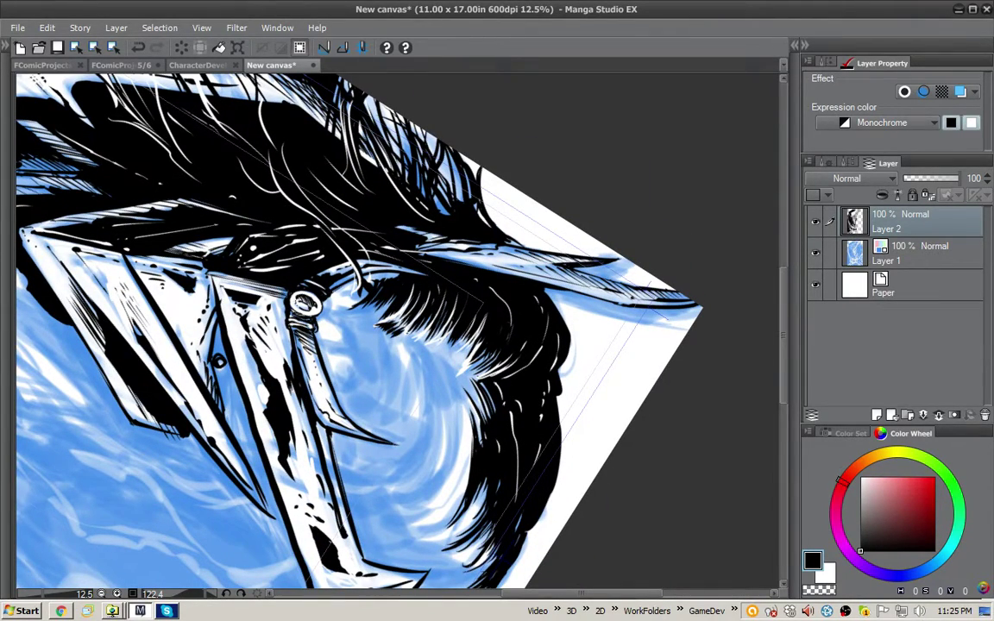
drag(405, 337, 424, 346)
mouse_move(380, 299)
mouse_down()
mouse_move(404, 328)
mouse_move(418, 329)
mouse_move(406, 318)
mouse_move(475, 361)
mouse_move(465, 360)
mouse_up()
key(x)
key(x)
drag(485, 336, 464, 358)
drag(480, 339, 455, 358)
key(x)
drag(421, 304, 457, 333)
key(x)
drag(412, 300, 457, 331)
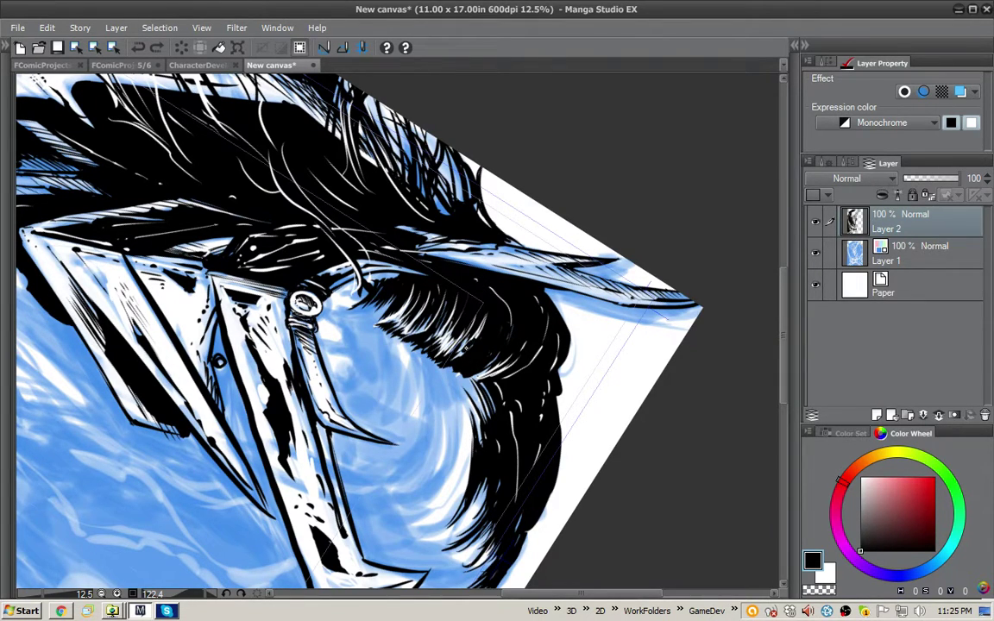
Add a bright white gloss spot to the front lock's highlight and break it up with fine black strokes
key(x)
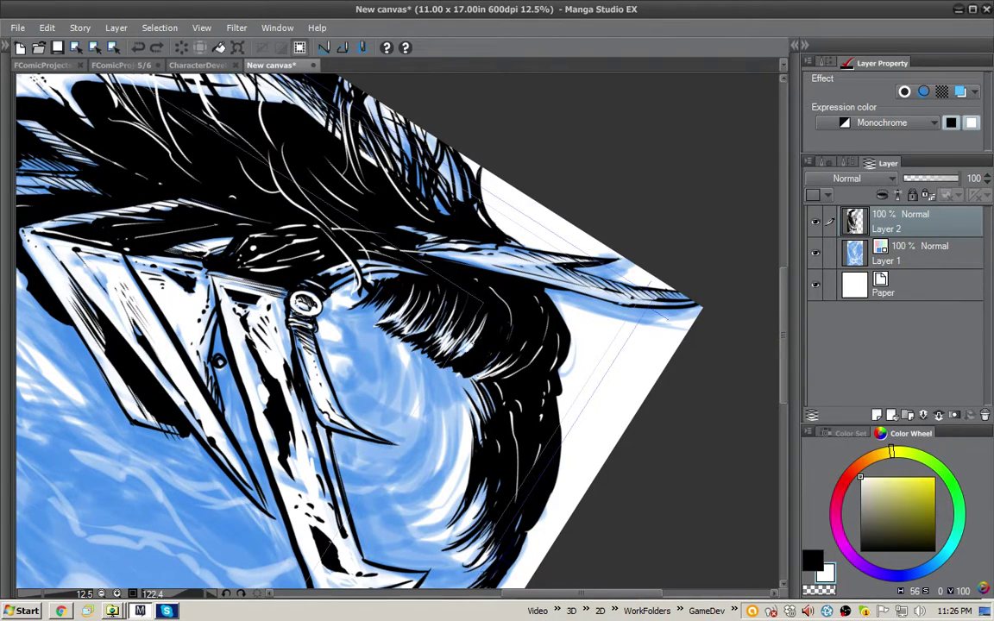
drag(471, 345, 492, 356)
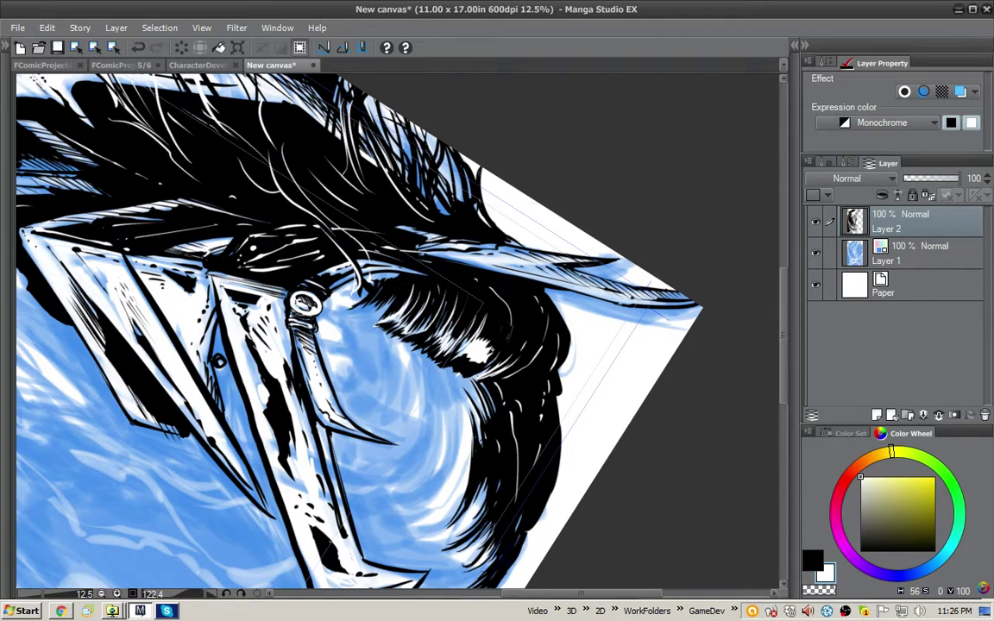
drag(454, 312, 441, 290)
key(x)
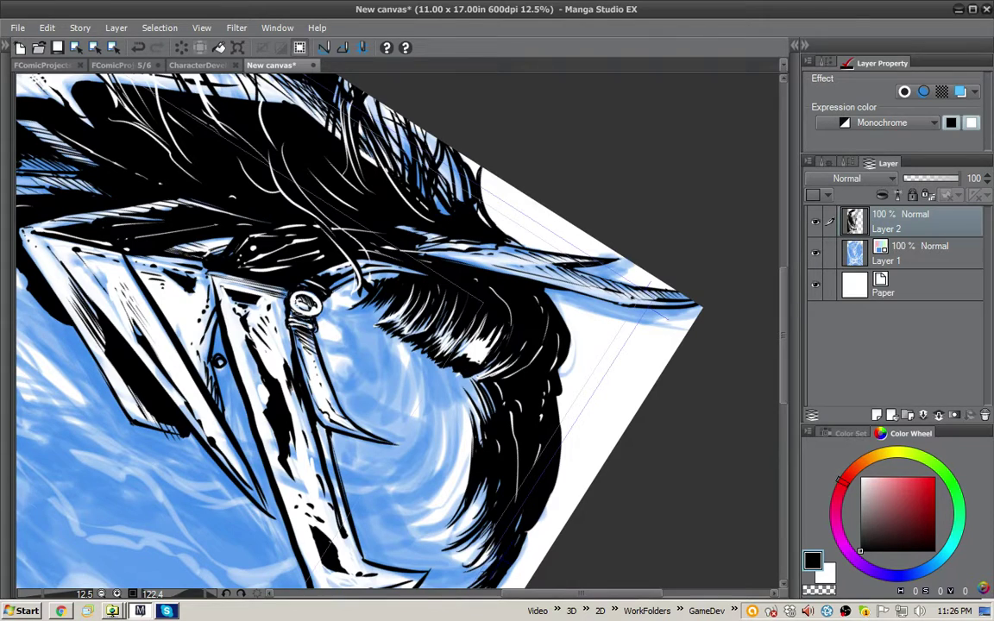
key(x)
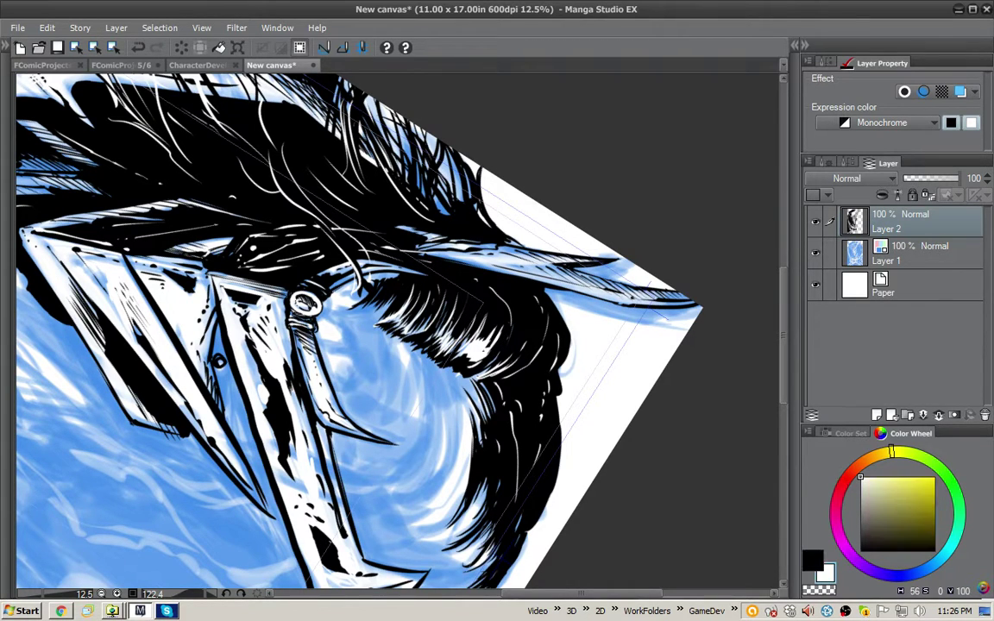
drag(481, 360, 464, 369)
key(x)
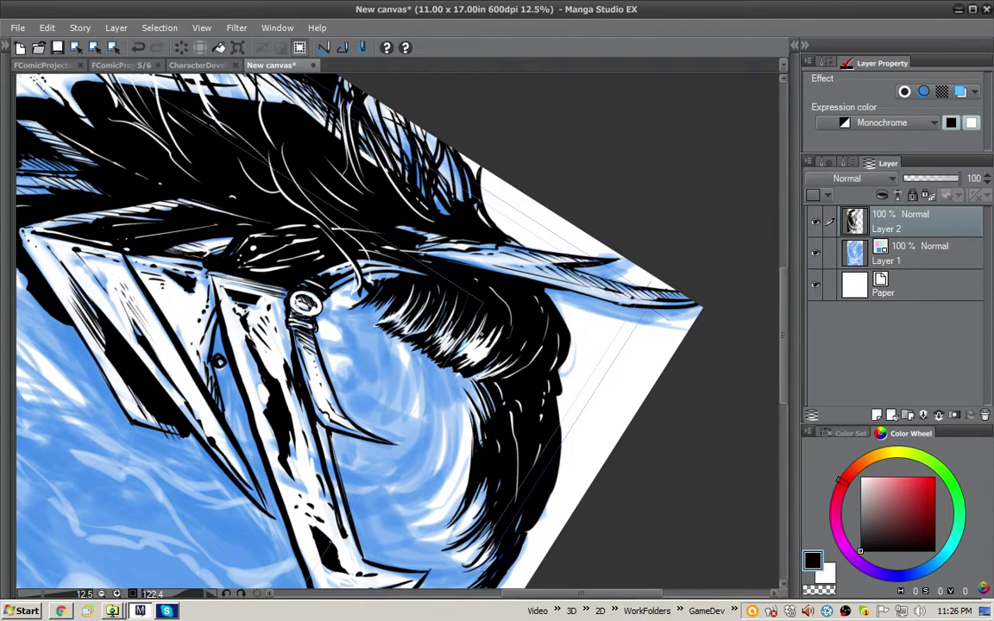
Add further white streaks to the front lock's highlight and extend them toward the crown
key(x)
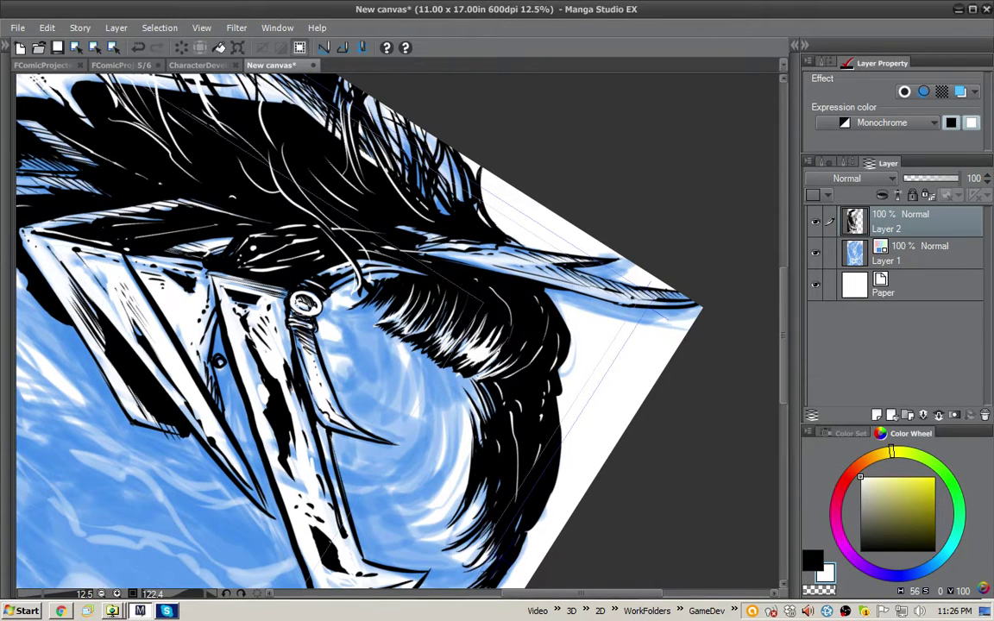
mouse_move(431, 336)
mouse_down()
mouse_move(452, 318)
mouse_move(457, 326)
mouse_up()
drag(479, 374, 504, 354)
drag(654, 332, 488, 228)
drag(495, 269, 497, 228)
drag(499, 264, 512, 227)
drag(620, 214, 596, 150)
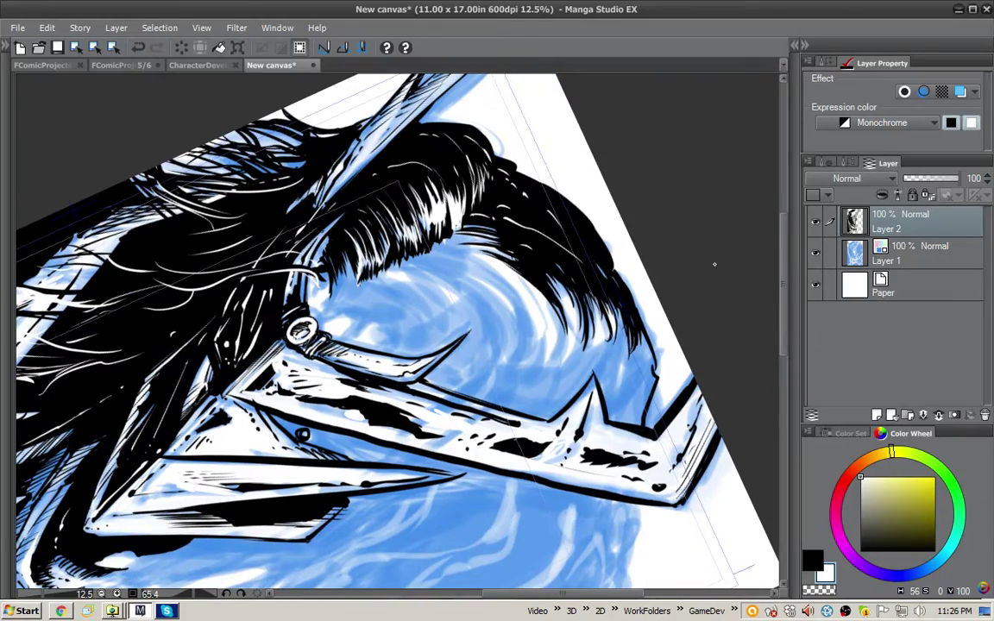
drag(685, 148, 343, 119)
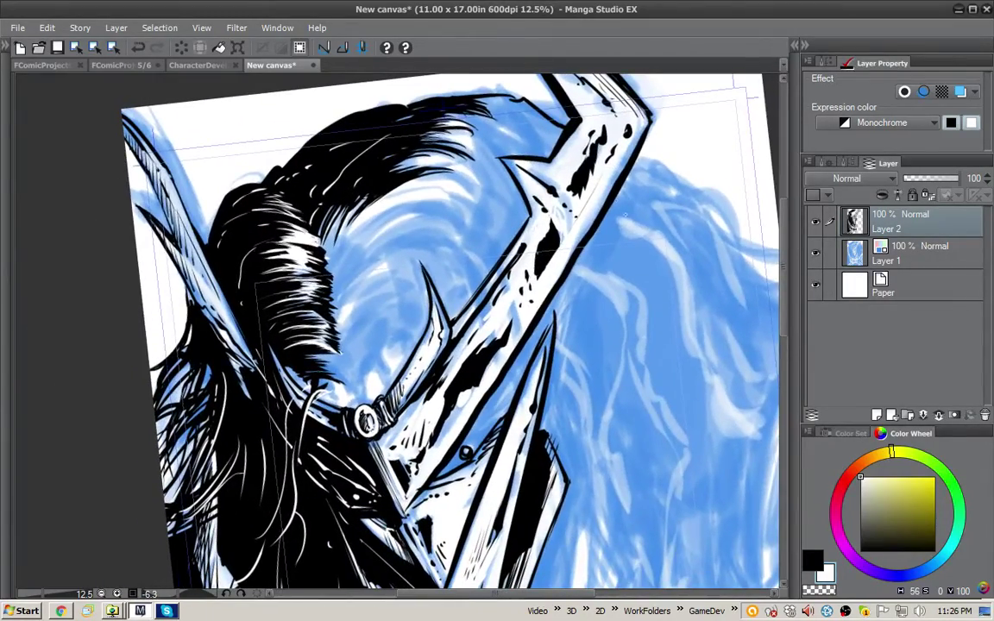
Ink loose white hair strands hanging from the headband beside the rivet over the black hair, separated with black
key(x)
mouse_move(348, 387)
mouse_down()
mouse_move(333, 406)
mouse_move(328, 502)
mouse_up()
key(x)
mouse_move(334, 411)
mouse_down()
mouse_move(328, 536)
mouse_move(375, 395)
mouse_up()
key(x)
key(x)
drag(354, 220, 323, 403)
drag(389, 250, 319, 427)
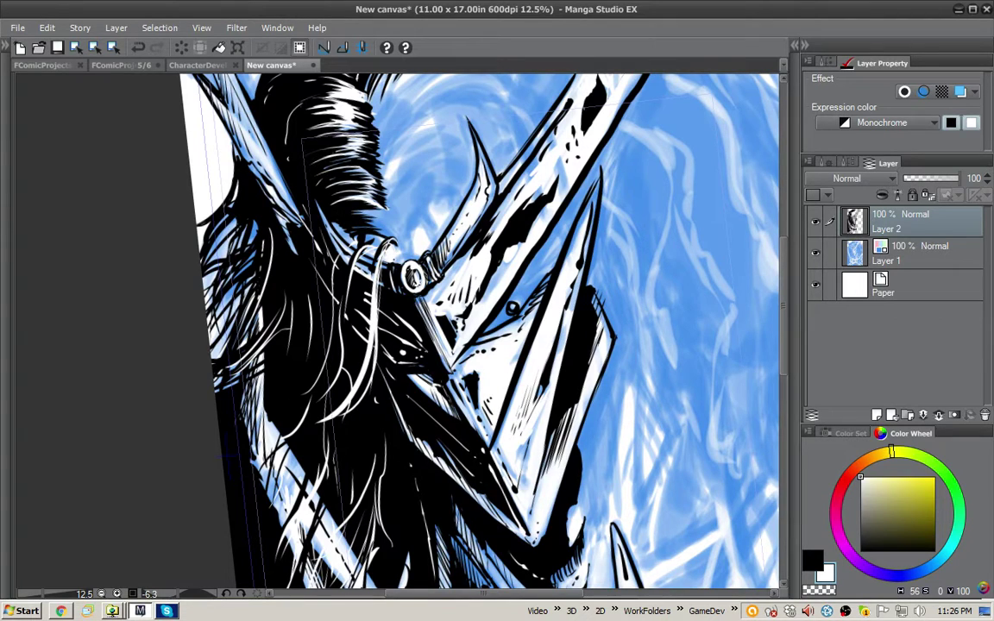
Try to ink a loose hair strand from the headband down across the face guard
key(x)
mouse_move(388, 249)
mouse_down()
mouse_move(363, 388)
mouse_move(381, 268)
mouse_move(406, 283)
mouse_move(386, 297)
mouse_move(480, 439)
mouse_up()
key(x)
key(x)
mouse_move(352, 252)
mouse_down()
mouse_move(367, 329)
mouse_move(437, 393)
mouse_up()
drag(389, 350, 464, 419)
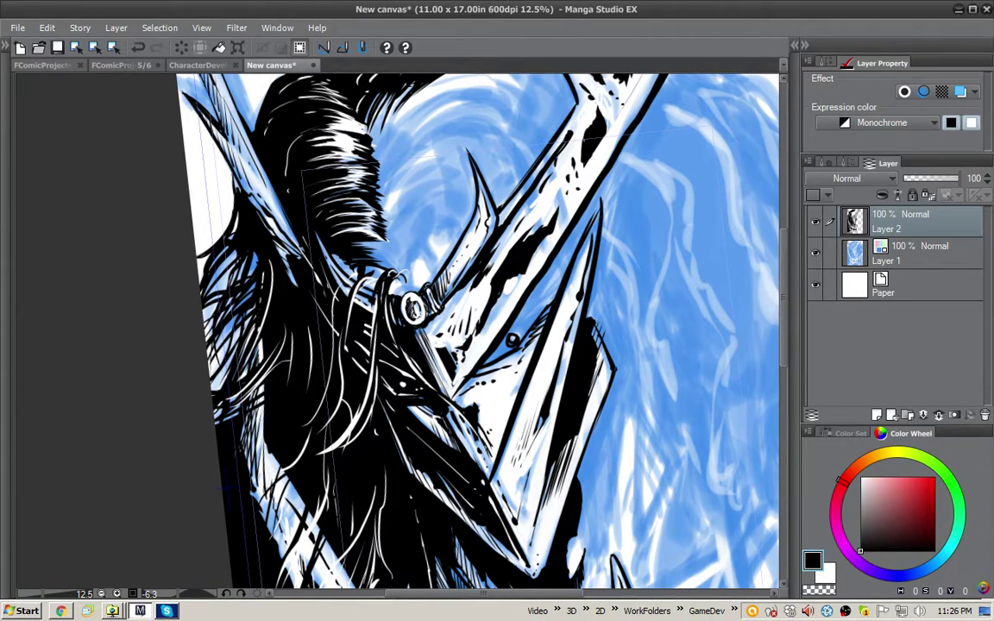
Ink the black contours of a loose strand arching over the rivet and down across the face guard
key(x)
key(x)
drag(476, 186, 449, 250)
drag(367, 338, 430, 450)
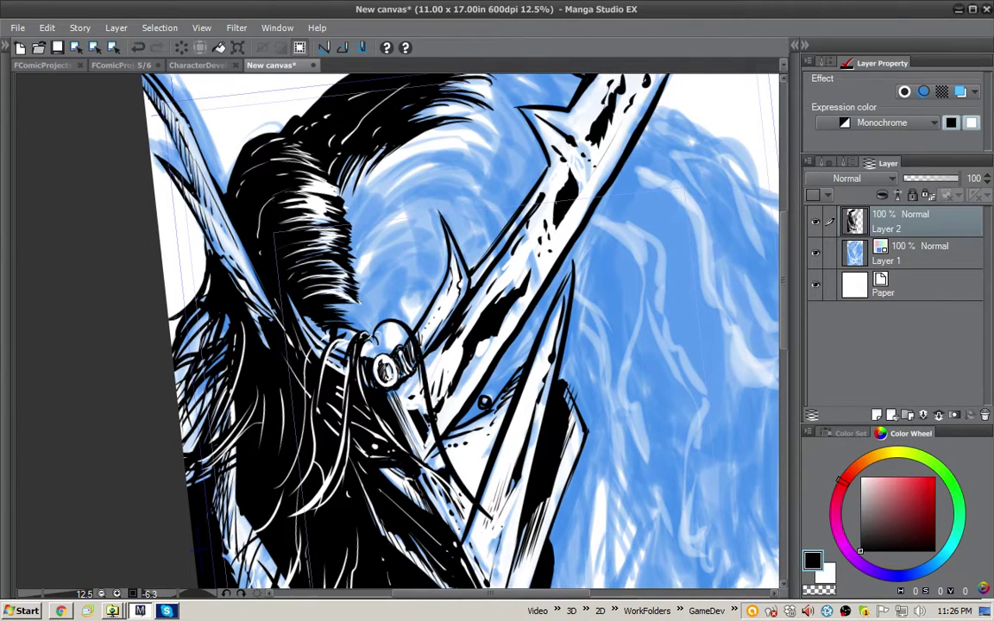
mouse_move(410, 333)
mouse_down()
mouse_move(484, 494)
mouse_move(505, 504)
mouse_up()
Fill the loose strand over the face guard with white strokes, and undo a stray black stroke near the rivet
key(x)
mouse_move(377, 330)
mouse_down()
mouse_move(421, 376)
mouse_move(450, 471)
mouse_up()
mouse_move(399, 389)
mouse_down()
mouse_move(397, 416)
mouse_move(414, 438)
mouse_up()
key(x)
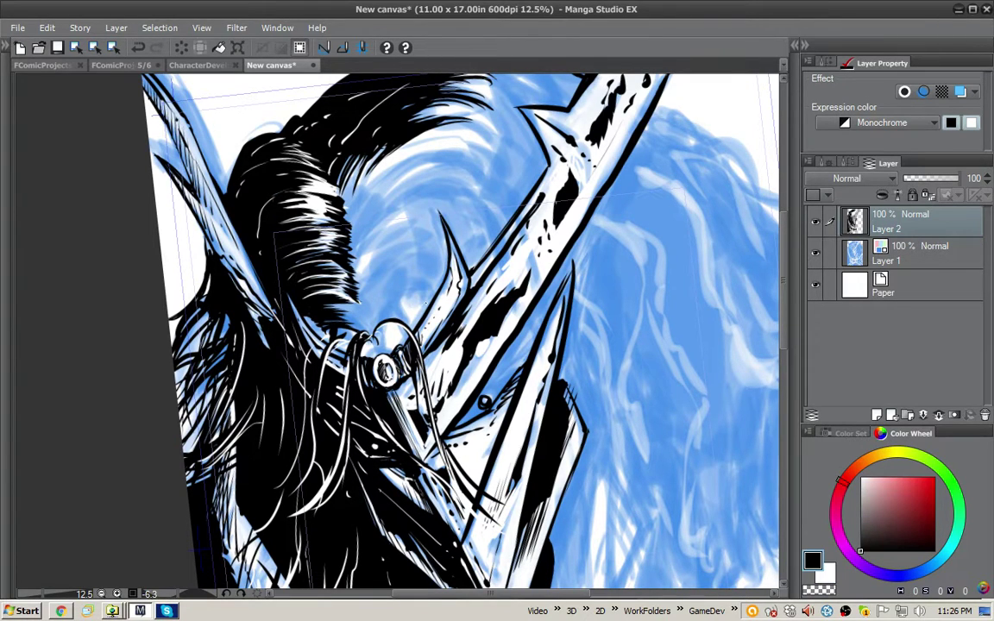
drag(383, 330, 430, 295)
key(ctrl+z)
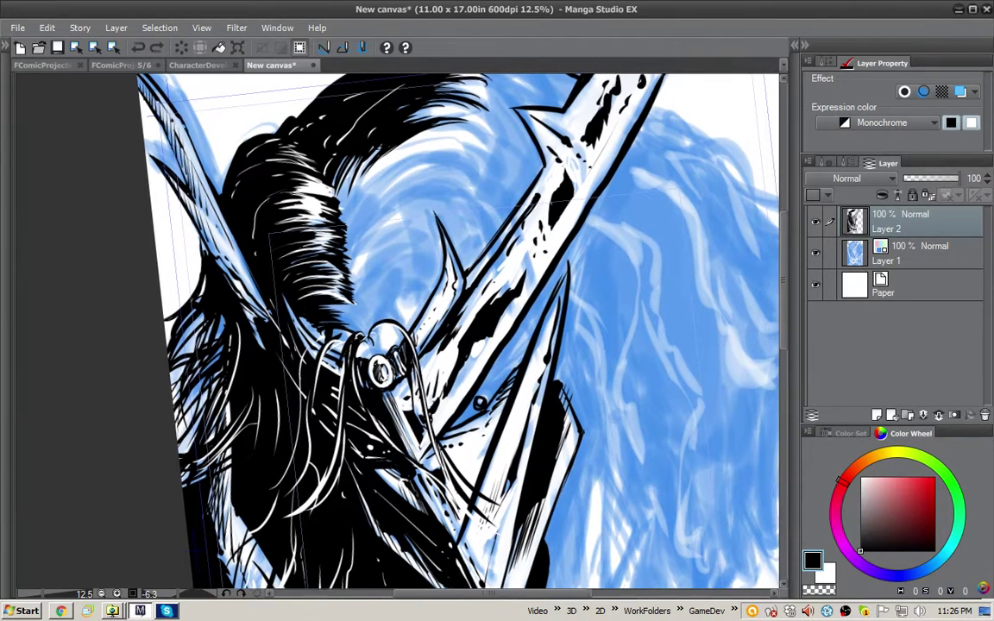
Ink the rounded knob behind the rivet and the short black hair strokes rising beside it
mouse_move(383, 302)
mouse_down()
mouse_move(425, 299)
mouse_move(406, 297)
mouse_up()
drag(372, 332, 370, 346)
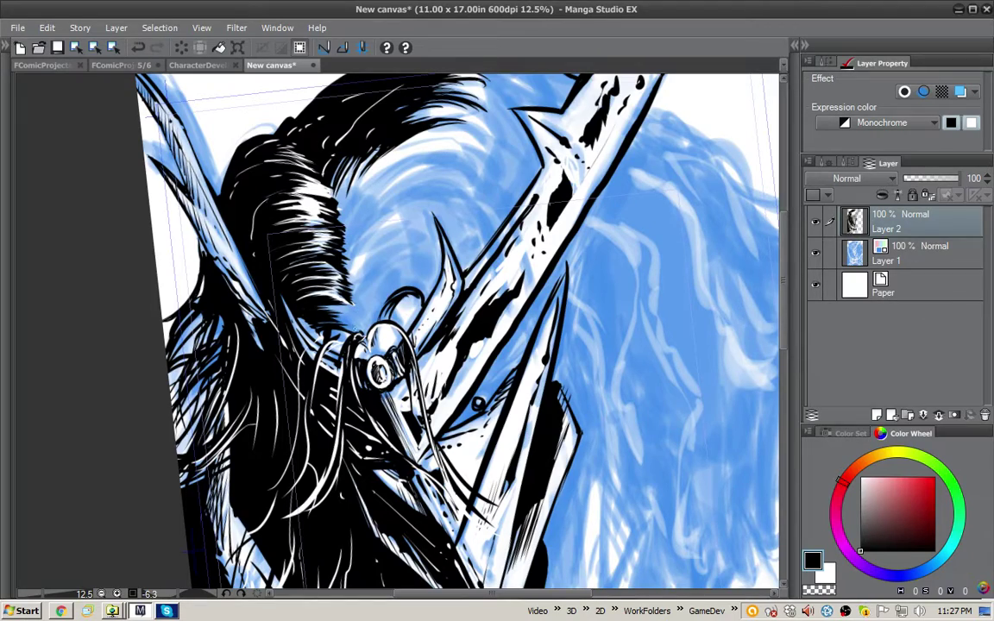
drag(596, 324, 472, 148)
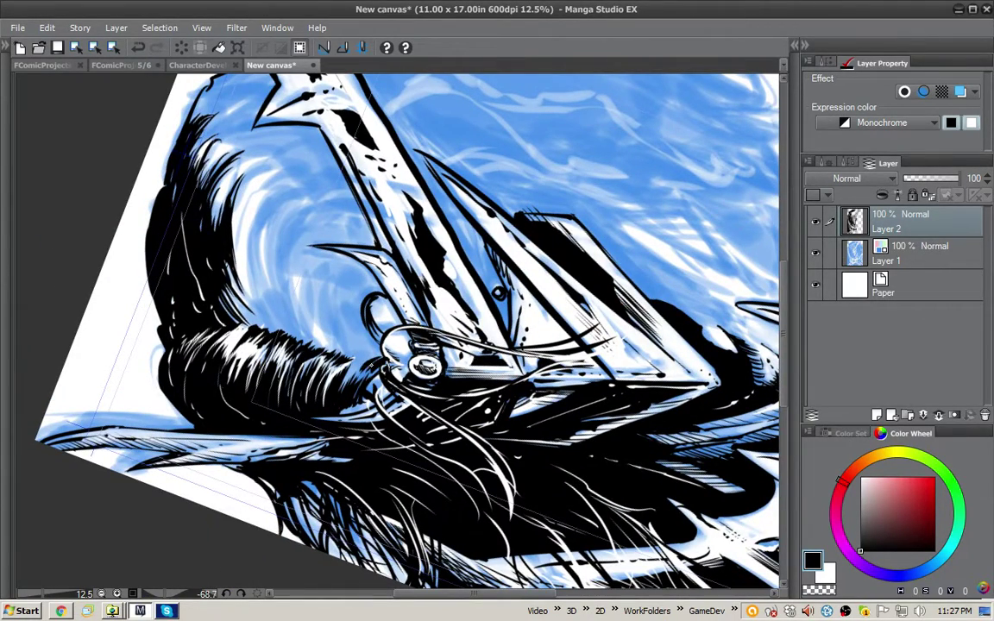
mouse_move(351, 374)
mouse_down()
mouse_move(364, 355)
mouse_move(379, 358)
mouse_up()
key(r)
mouse_move(571, 173)
mouse_down()
mouse_move(495, 117)
mouse_move(401, 175)
mouse_move(385, 153)
mouse_up()
mouse_move(363, 189)
mouse_down()
mouse_move(393, 153)
mouse_move(331, 152)
mouse_move(314, 173)
mouse_up()
drag(328, 157, 308, 166)
mouse_move(318, 143)
mouse_down()
mouse_move(305, 155)
mouse_move(341, 164)
mouse_move(325, 193)
mouse_up()
Ink black strands along the parting between the front hair roll and the knob behind the rivet
drag(701, 259, 535, 163)
drag(534, 207, 544, 235)
drag(348, 270, 308, 252)
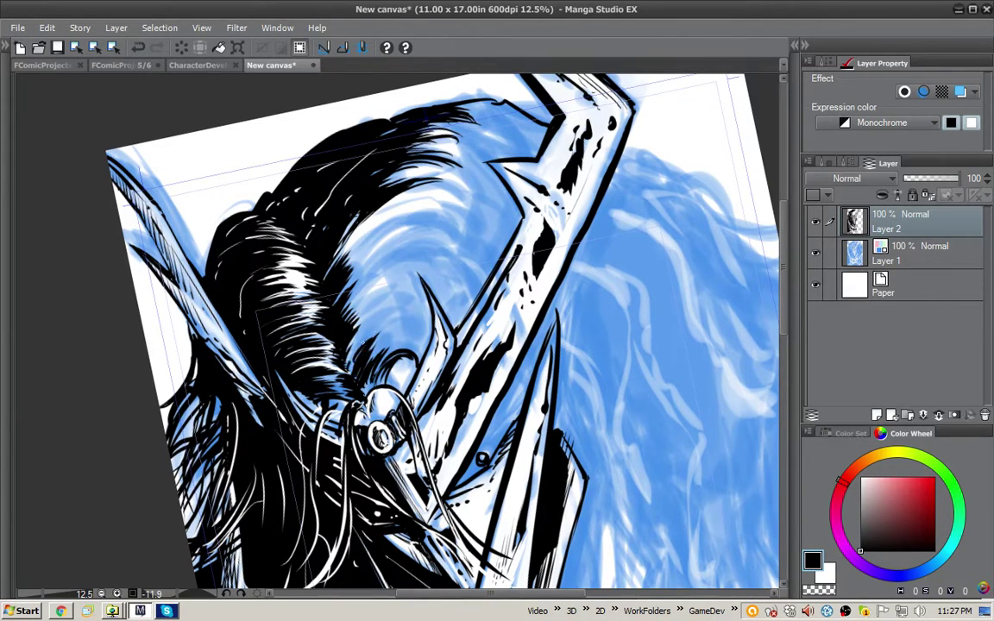
mouse_move(351, 362)
mouse_down()
mouse_move(349, 375)
mouse_move(370, 385)
mouse_up()
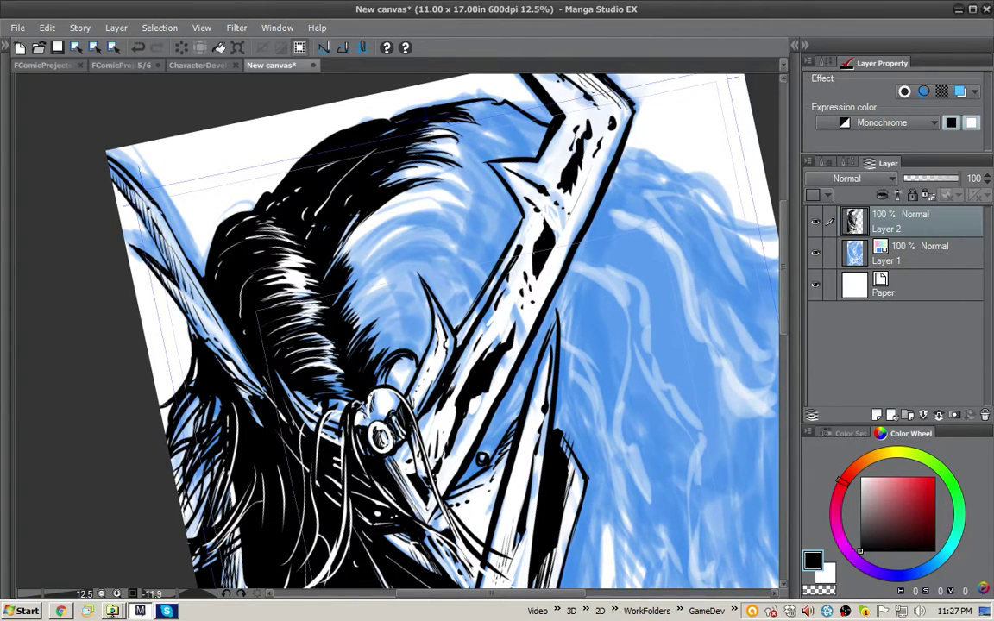
key(x)
key(x)
key(x)
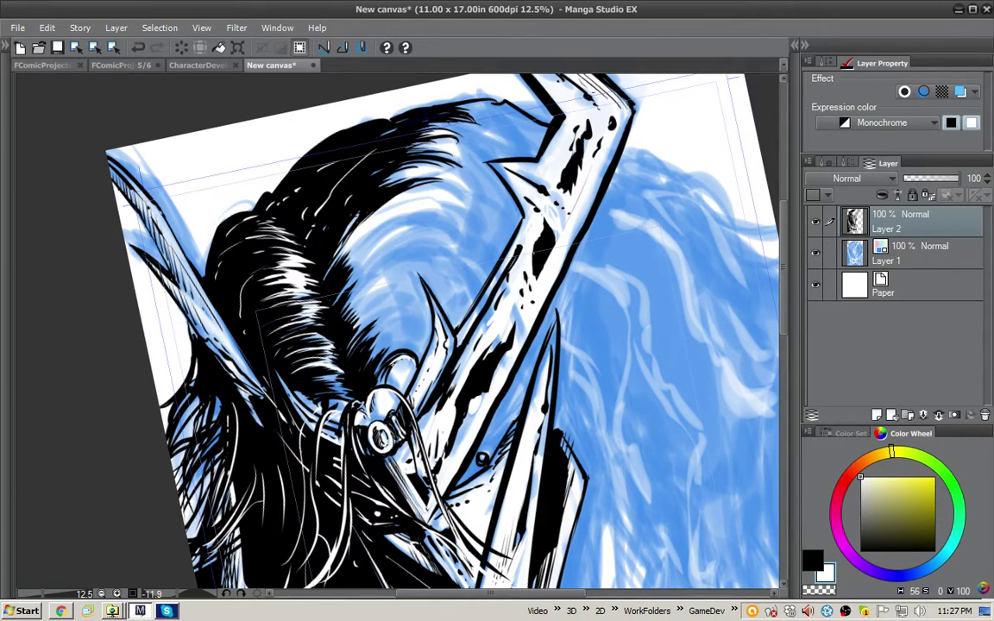
key(x)
Ink curved black hair strokes arching over the knob toward the base of the small horn spike
drag(648, 320, 534, 121)
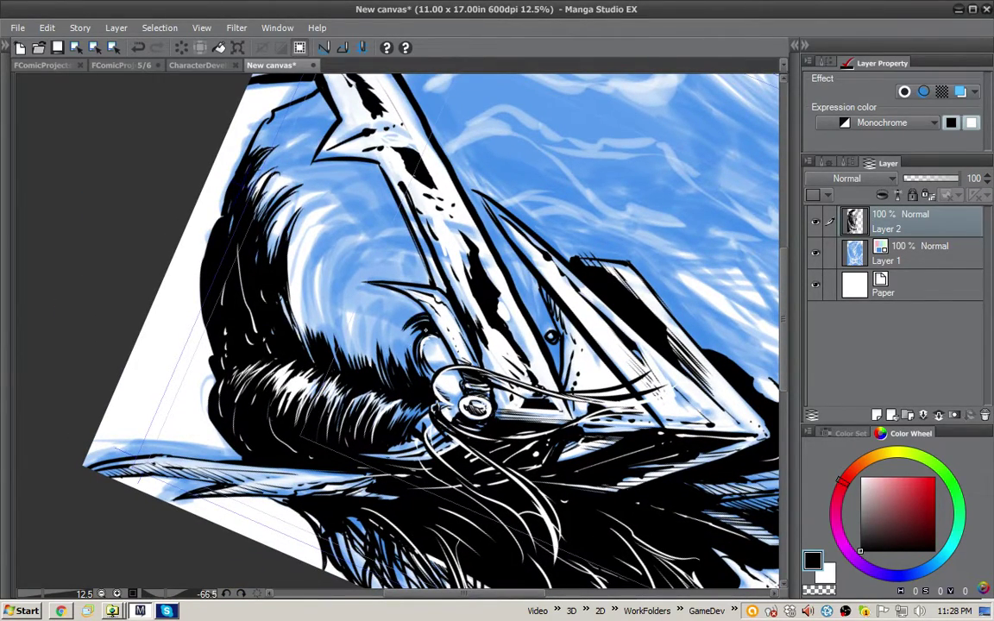
drag(426, 311, 405, 326)
drag(426, 306, 398, 322)
drag(423, 303, 389, 327)
drag(416, 301, 382, 335)
drag(401, 296, 381, 331)
mouse_move(399, 295)
mouse_down()
mouse_move(377, 332)
mouse_move(365, 290)
mouse_up()
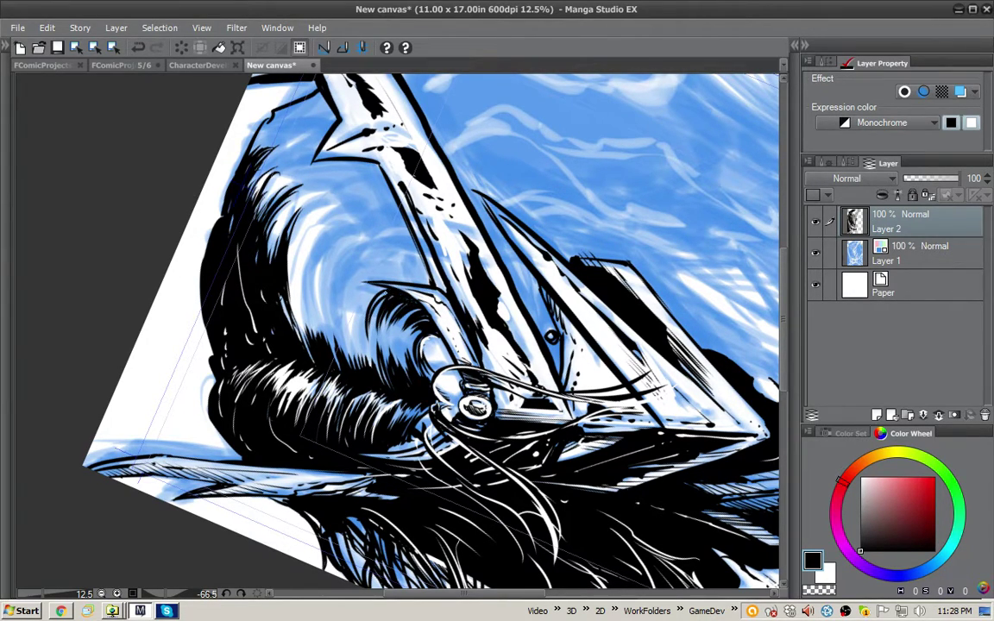
Extend the arching lock outward with curved black strands reaching into the blue inner hair
drag(369, 287, 403, 327)
mouse_move(376, 317)
mouse_down()
mouse_move(361, 287)
mouse_move(363, 317)
mouse_move(353, 315)
mouse_move(340, 275)
mouse_up()
drag(351, 347, 345, 315)
drag(316, 312, 312, 283)
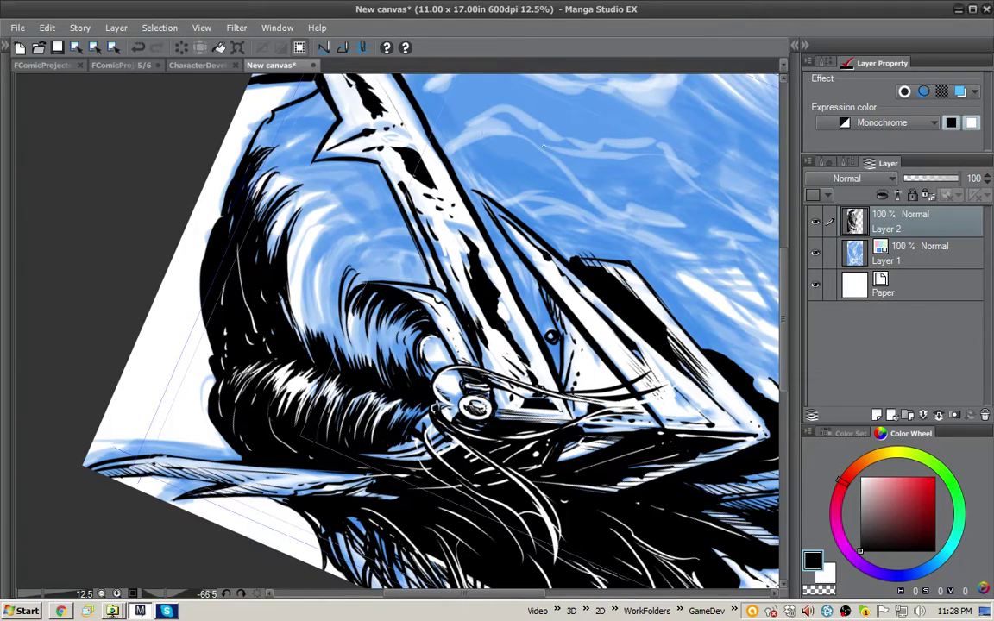
mouse_move(551, 150)
mouse_down()
mouse_move(615, 235)
mouse_move(629, 284)
mouse_up()
drag(308, 314, 323, 281)
drag(317, 297, 326, 277)
drag(364, 336, 350, 312)
drag(327, 304, 315, 281)
Work white and black strands into the swept-back hair between the arching lock and the black crown
key(x)
mouse_move(374, 348)
mouse_down()
mouse_move(362, 316)
mouse_move(313, 267)
mouse_up()
mouse_move(332, 312)
mouse_down()
mouse_move(312, 271)
mouse_move(305, 277)
mouse_up()
key(x)
drag(320, 299, 299, 253)
mouse_move(333, 307)
mouse_down()
mouse_move(348, 261)
mouse_move(383, 211)
mouse_up()
drag(313, 257, 297, 228)
mouse_move(323, 248)
mouse_down()
mouse_move(298, 206)
mouse_move(295, 235)
mouse_up()
drag(345, 230, 307, 188)
Add long black strands sweeping from the parting up through the white hair highlight
key(x)
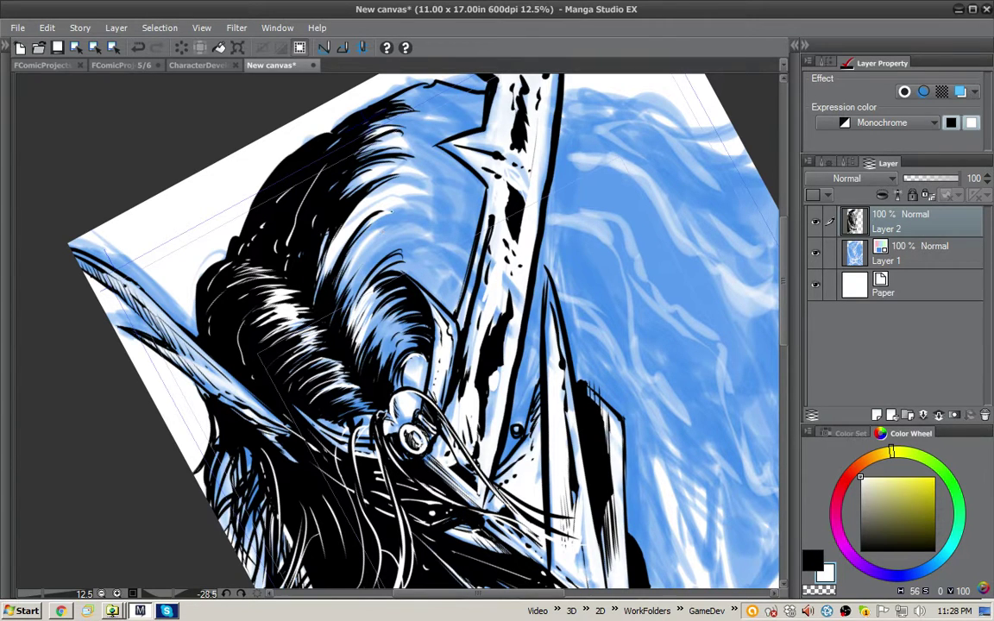
key(x)
drag(317, 302, 339, 245)
mouse_move(329, 283)
mouse_down()
mouse_move(367, 220)
mouse_move(418, 201)
mouse_up()
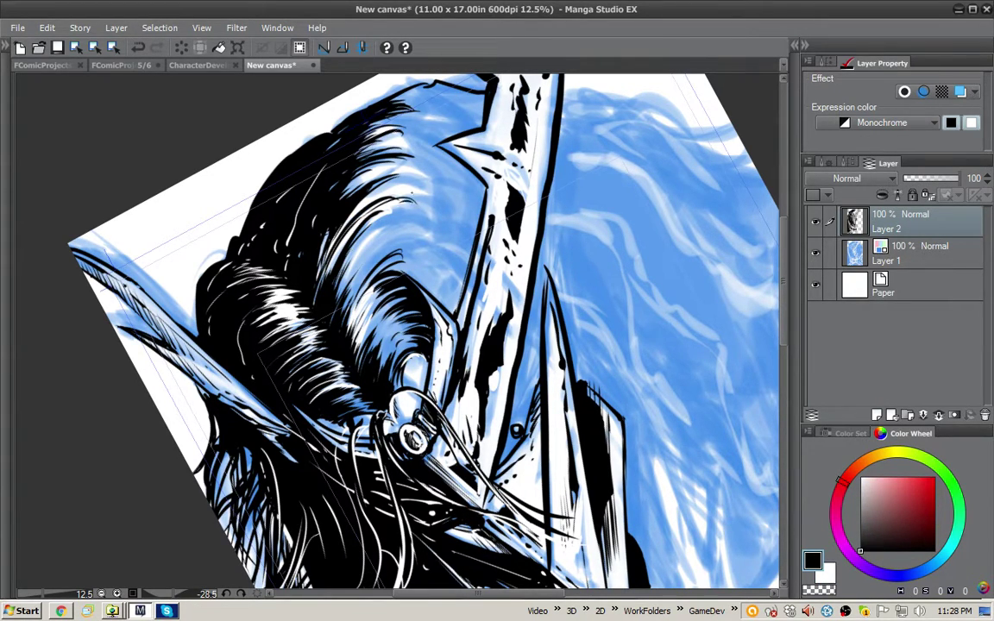
drag(301, 245, 287, 207)
Paint thin white strands and flecks over the solid black crown of the hair
key(x)
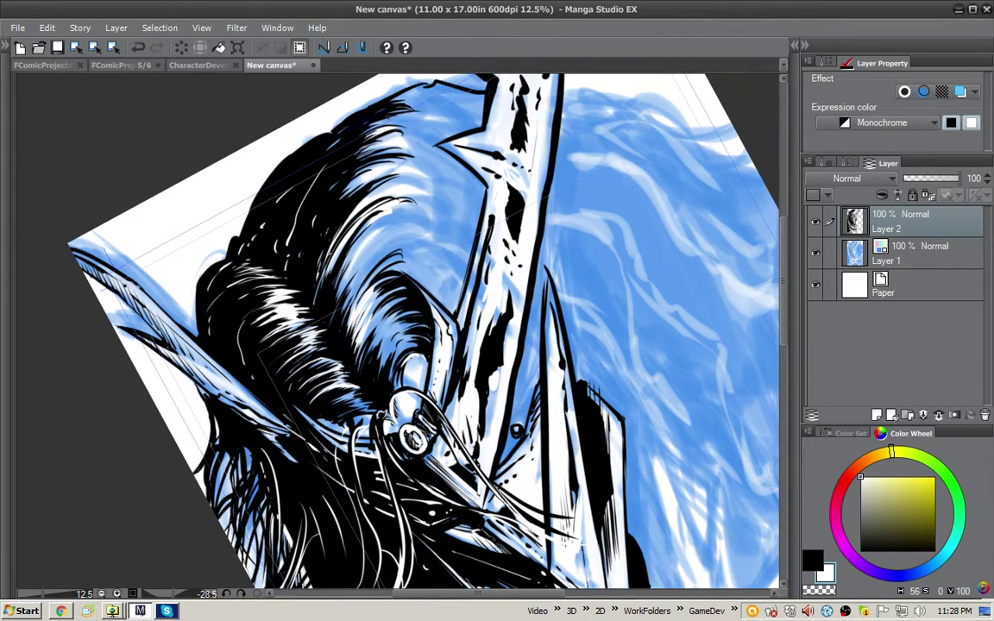
drag(297, 248, 301, 188)
drag(281, 228, 278, 190)
drag(285, 263, 276, 214)
mouse_move(311, 162)
mouse_down()
mouse_move(332, 152)
mouse_move(313, 159)
mouse_up()
mouse_move(325, 134)
mouse_down()
mouse_move(341, 128)
mouse_move(326, 133)
mouse_up()
drag(314, 115, 335, 105)
drag(273, 162, 288, 140)
drag(255, 172, 264, 157)
Thin and break up the white flecks on the crown with short black strokes
mouse_move(571, 325)
mouse_down()
mouse_move(495, 238)
mouse_move(460, 334)
mouse_move(473, 388)
mouse_up()
key(x)
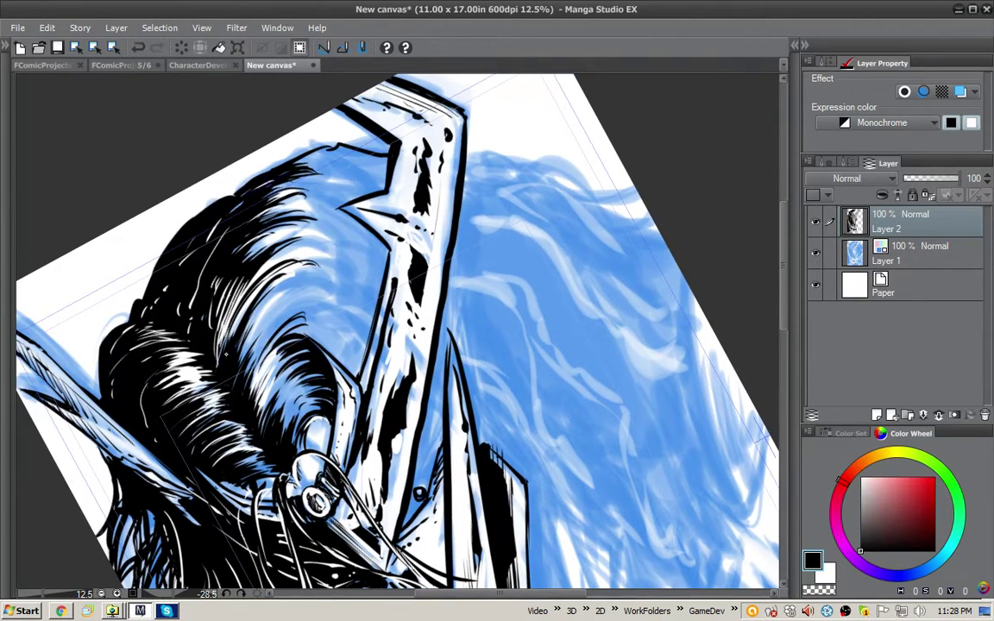
drag(200, 326, 198, 293)
drag(190, 314, 197, 276)
drag(188, 301, 195, 279)
mouse_move(190, 279)
mouse_down()
mouse_move(196, 249)
mouse_move(224, 287)
mouse_move(210, 262)
mouse_up()
drag(195, 304, 204, 283)
drag(211, 245, 217, 230)
drag(193, 258, 202, 248)
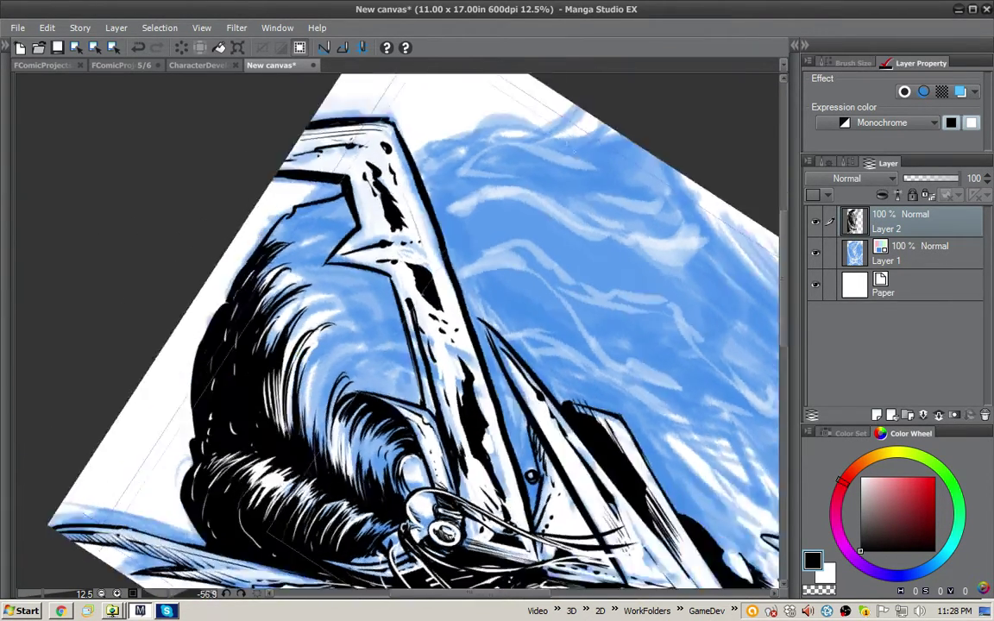
Ink the thick black ends of the upper hair strands where they curl beneath the large horn's spike
drag(566, 144, 396, 80)
mouse_move(432, 276)
mouse_down()
mouse_move(402, 257)
mouse_move(442, 259)
mouse_up()
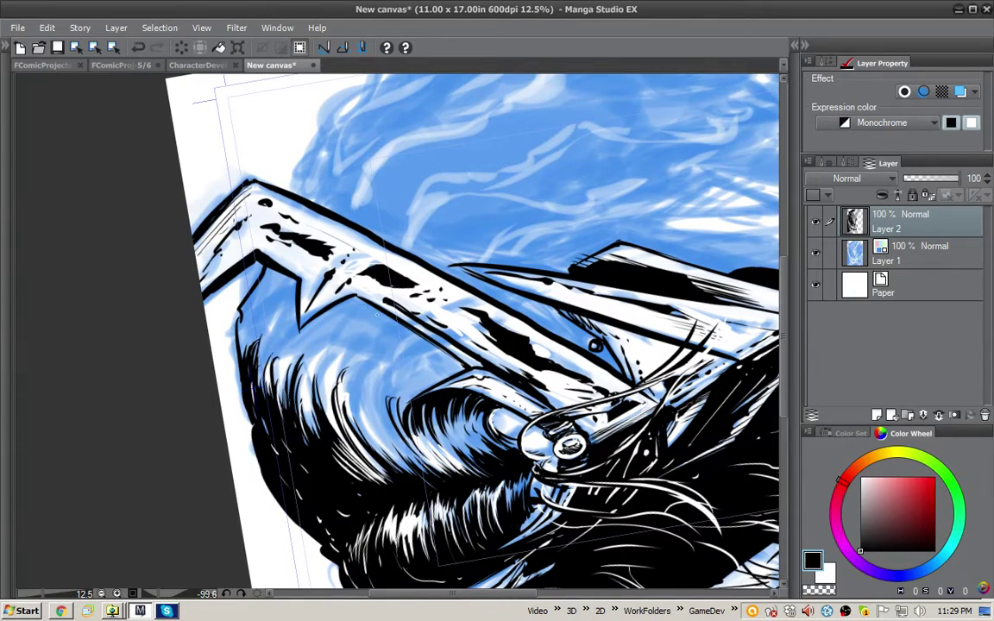
drag(371, 318, 306, 377)
mouse_move(338, 336)
mouse_down()
mouse_move(284, 357)
mouse_move(281, 375)
mouse_up()
drag(309, 336, 284, 355)
drag(292, 338, 274, 359)
drag(292, 335, 267, 352)
drag(269, 350, 259, 382)
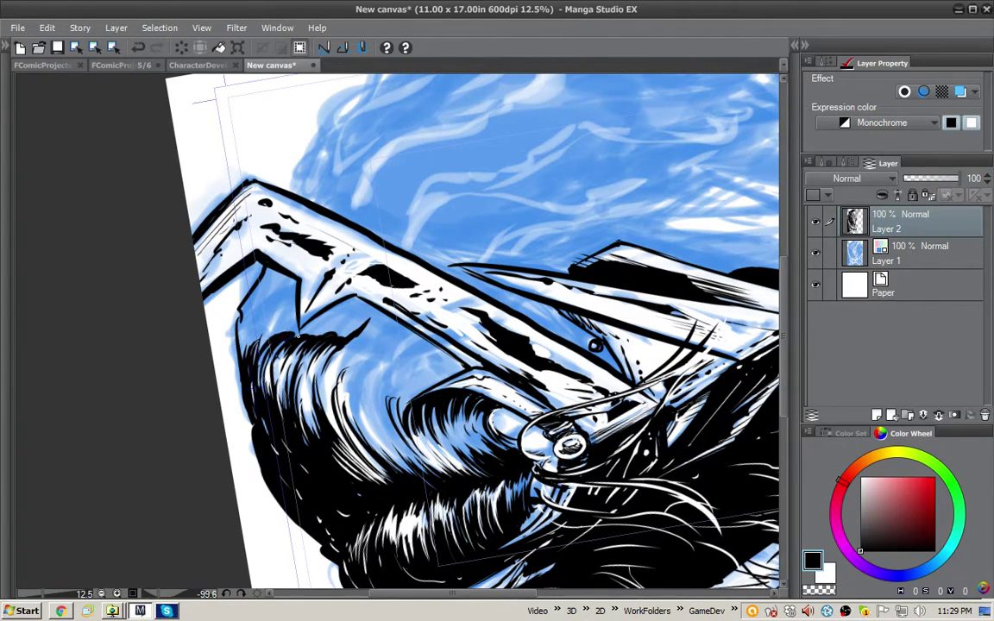
Ink the curled tip of the middle hair lock in black, undoing and redrawing its last stroke
mouse_move(412, 364)
mouse_down()
mouse_move(385, 403)
mouse_move(390, 416)
mouse_up()
drag(412, 359, 391, 371)
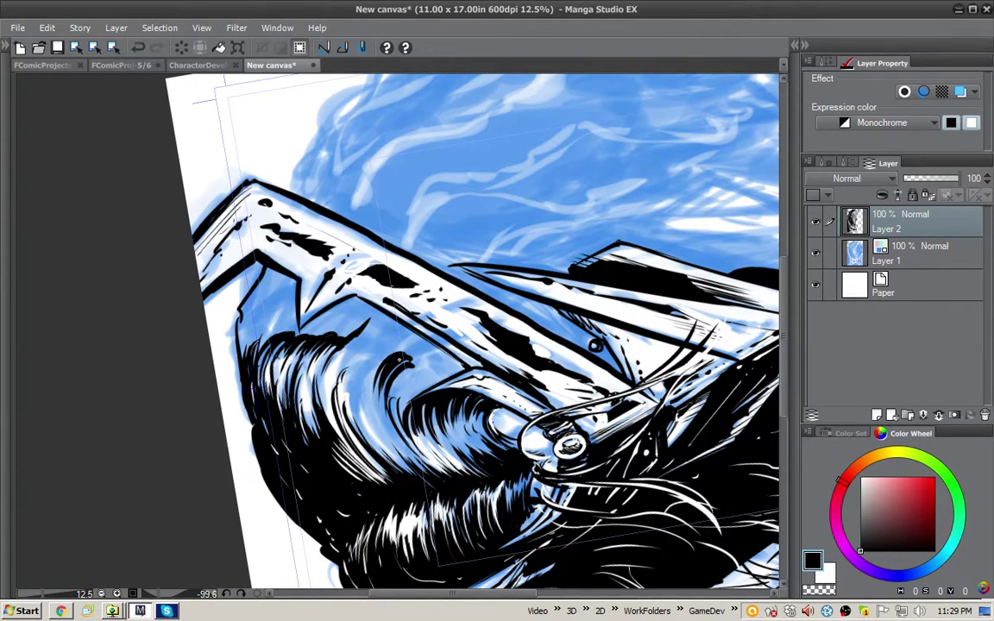
key(ctrl+z)
mouse_move(399, 351)
mouse_down()
mouse_move(384, 365)
mouse_move(373, 433)
mouse_move(367, 416)
mouse_up()
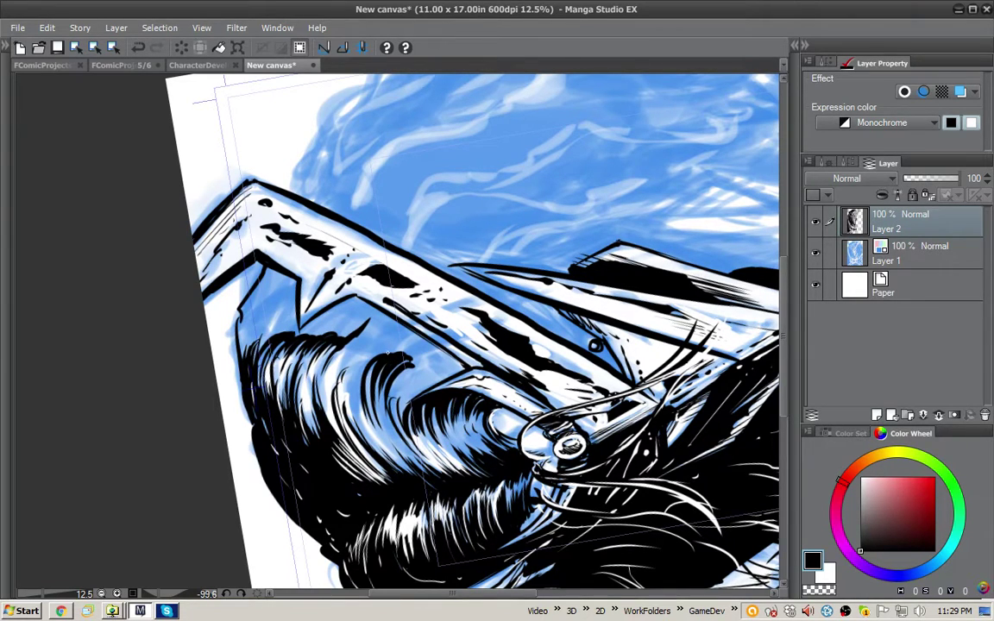
Ink strands between the upper hair ends and the curled middle lock, undoing two stray strokes
mouse_move(348, 313)
mouse_down()
mouse_move(329, 329)
mouse_move(321, 359)
mouse_up()
mouse_move(346, 308)
mouse_down()
mouse_move(314, 354)
mouse_move(321, 317)
mouse_move(305, 345)
mouse_move(342, 372)
mouse_move(336, 387)
mouse_up()
key(x)
key(ctrl+z)
key(ctrl+z)
mouse_move(360, 348)
mouse_down()
mouse_move(341, 388)
mouse_move(357, 428)
mouse_up()
mouse_move(347, 366)
mouse_down()
mouse_move(340, 399)
mouse_move(368, 440)
mouse_move(328, 335)
mouse_move(333, 303)
mouse_up()
key(x)
Ink tapered black strand tips along the inner edge of the hair facing the large horn
mouse_move(371, 236)
mouse_down()
mouse_move(333, 256)
mouse_move(331, 273)
mouse_up()
drag(341, 249, 329, 287)
drag(345, 252, 335, 276)
drag(371, 233, 398, 295)
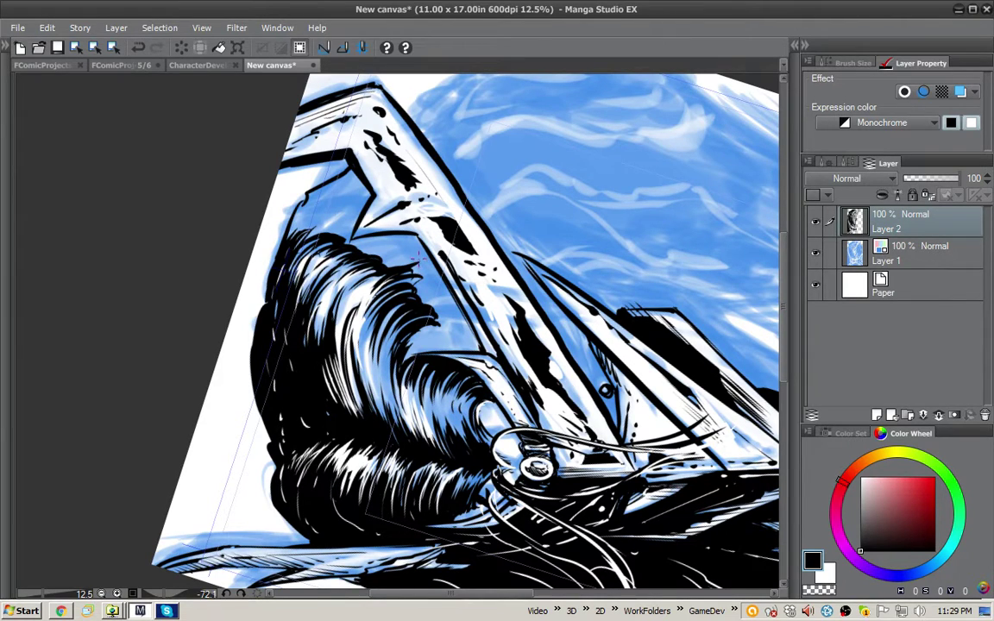
Fill the gaps between the hair and the large horn with solid black, touching up the area near the horn's bend
drag(421, 251, 321, 321)
drag(332, 155, 263, 218)
key(g)
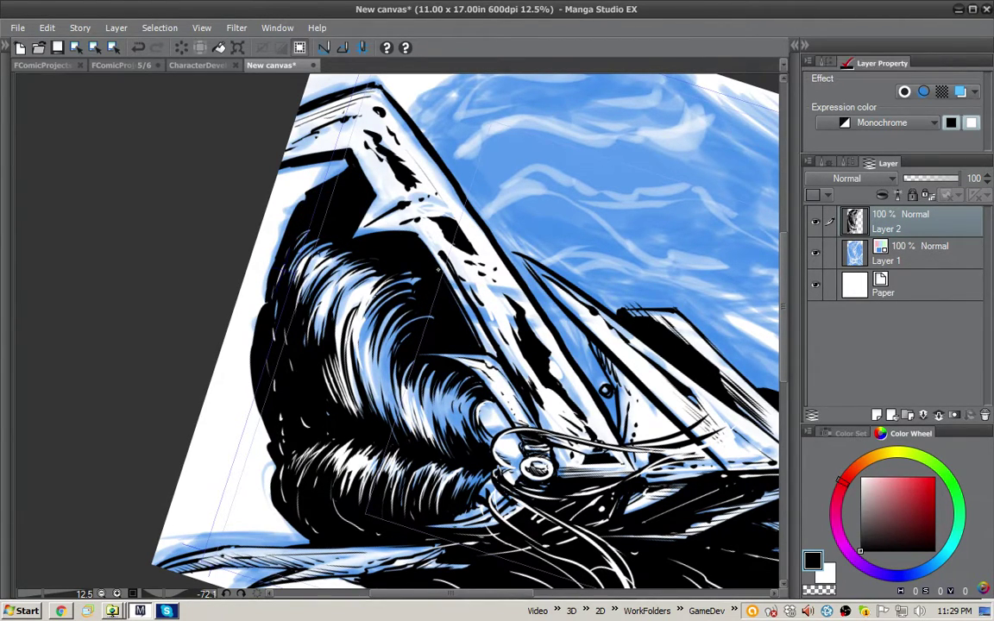
drag(457, 300, 479, 344)
drag(409, 272, 397, 267)
key(p)
key(ctrl+at)
scroll(631, 351, down, 2)
drag(648, 370, 499, 252)
drag(411, 155, 416, 163)
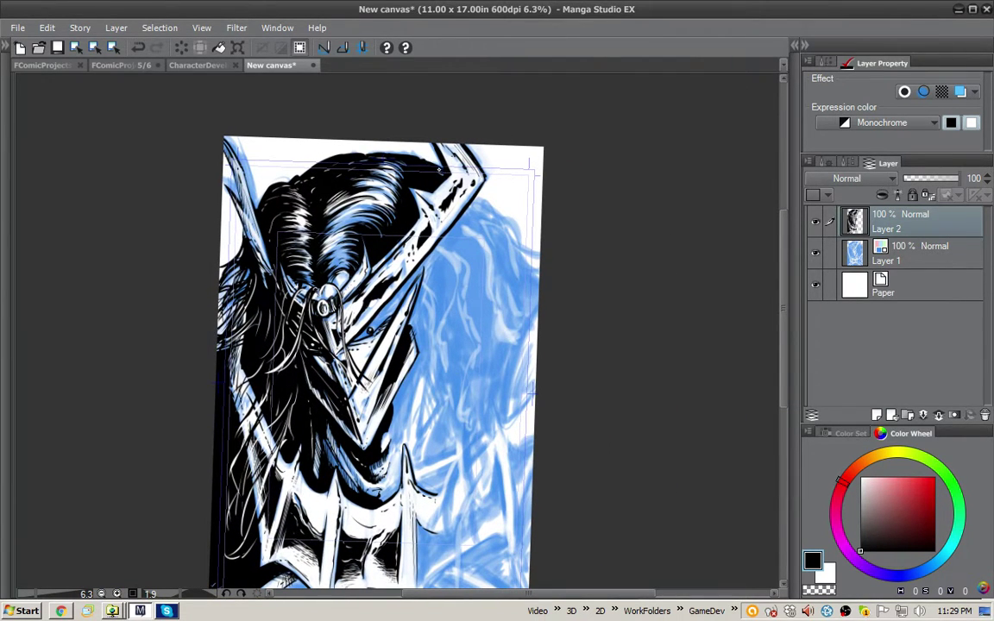
Ink the upper edge of the collar with its spike out to the right page edge, undoing a first attempt
mouse_move(557, 391)
mouse_down()
mouse_move(577, 302)
mouse_move(561, 331)
mouse_move(572, 321)
mouse_up()
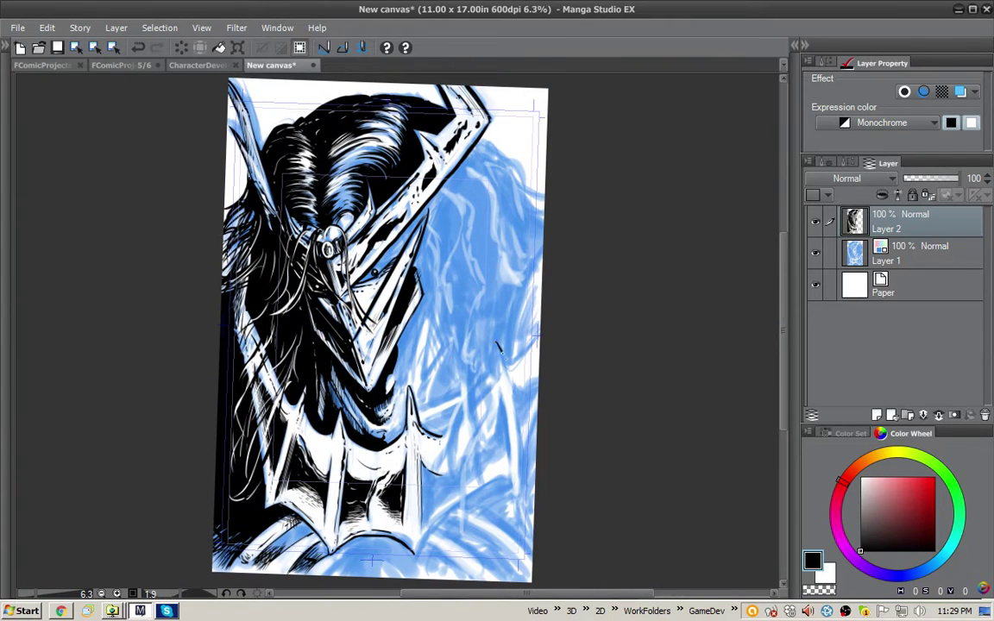
mouse_move(504, 357)
mouse_down()
mouse_move(515, 360)
mouse_move(540, 335)
mouse_move(466, 410)
mouse_up()
key(ctrl+z)
mouse_move(494, 340)
mouse_down()
mouse_move(497, 378)
mouse_move(460, 419)
mouse_move(424, 435)
mouse_up()
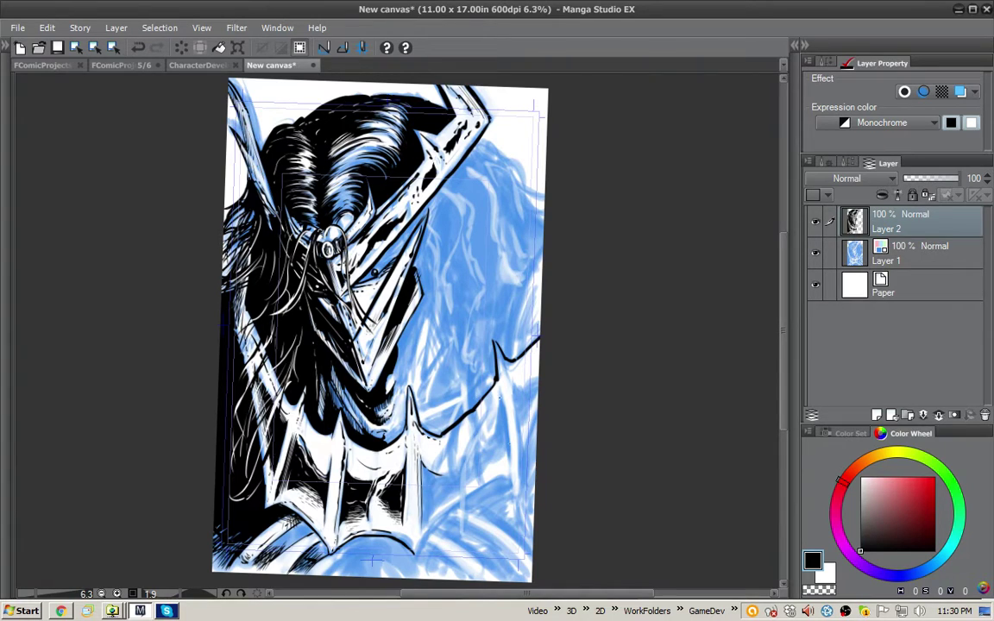
Ink the right collar section's scalloped lower edge, its inner shading lines and the contour of the rightmost rib
mouse_move(505, 480)
mouse_down()
mouse_move(515, 503)
mouse_move(536, 450)
mouse_move(466, 497)
mouse_move(414, 552)
mouse_up()
mouse_move(419, 459)
mouse_down()
mouse_move(420, 527)
mouse_move(502, 450)
mouse_move(491, 460)
mouse_move(519, 469)
mouse_move(461, 487)
mouse_up()
key(ctrl+z)
drag(504, 456, 461, 488)
drag(503, 457, 459, 490)
drag(501, 463, 472, 483)
drag(502, 403, 509, 464)
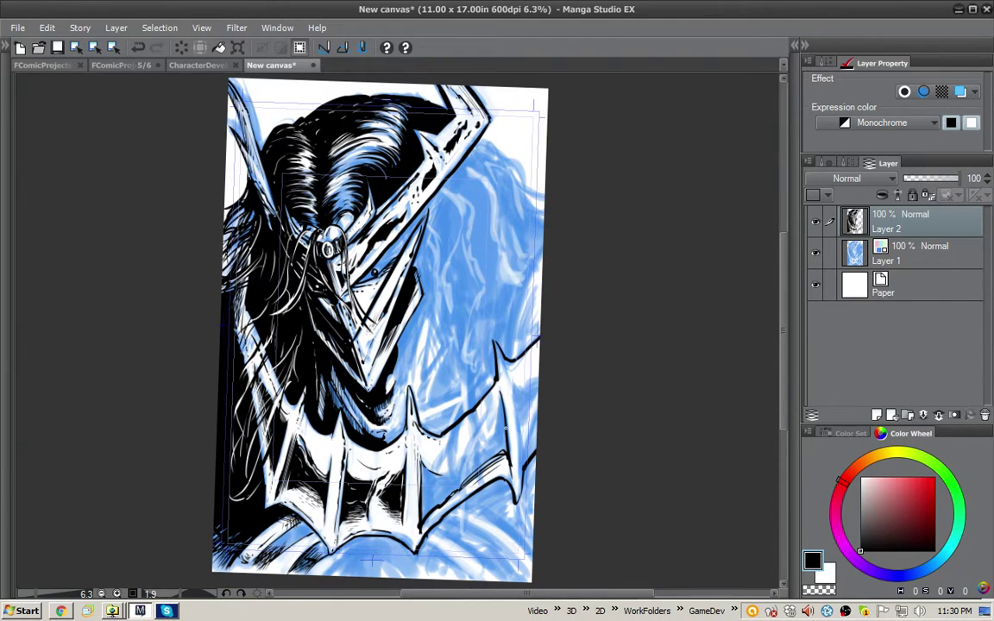
Outline and fill the shadowed panels of the right collar section in black, and hatch the part at the page edge
mouse_move(450, 352)
mouse_down()
mouse_move(440, 397)
mouse_move(393, 433)
mouse_up()
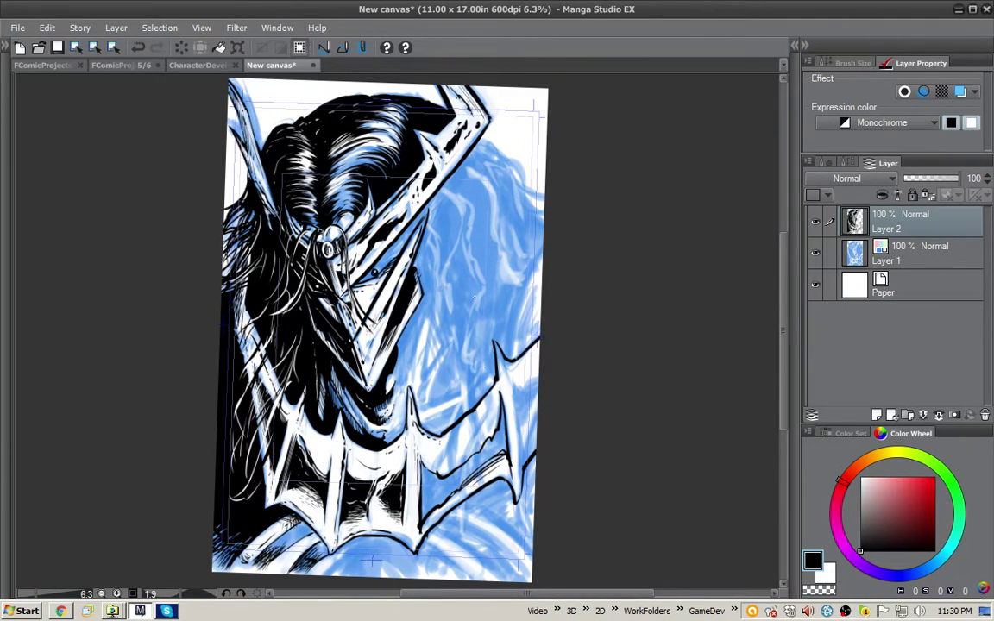
drag(419, 461, 450, 489)
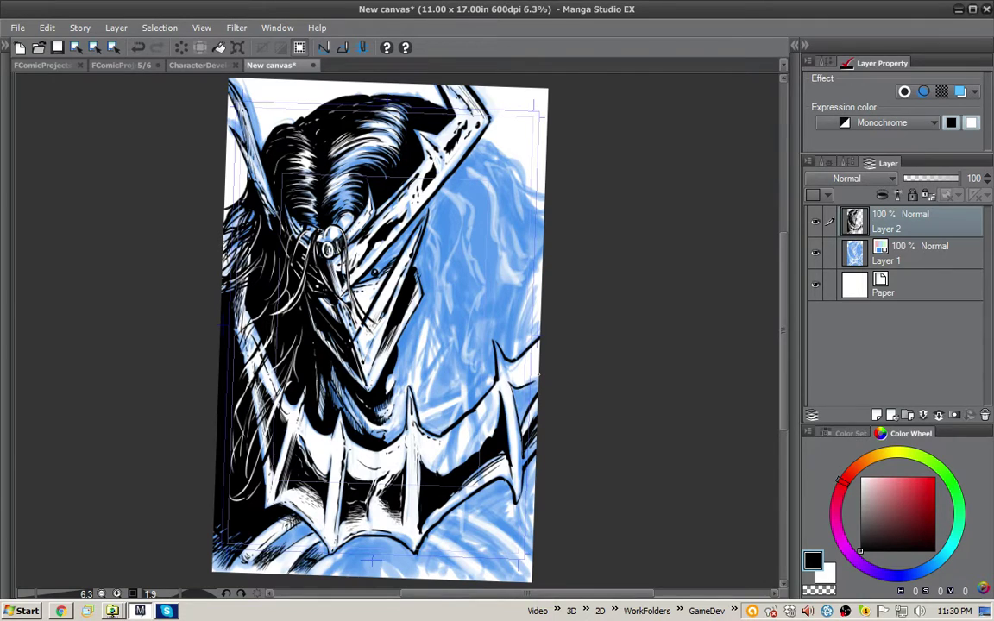
drag(540, 373, 526, 383)
drag(538, 374, 518, 386)
drag(539, 366, 510, 382)
drag(539, 356, 521, 369)
key(x)
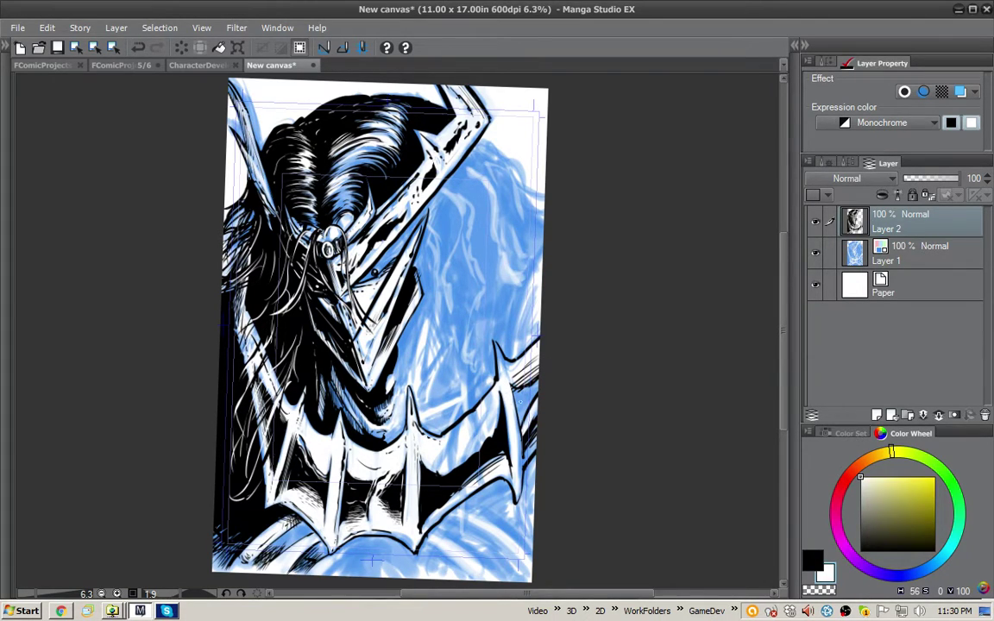
Hatch the collar panel between the two rightmost ribs with parallel black strokes rising from its shadow
key(x)
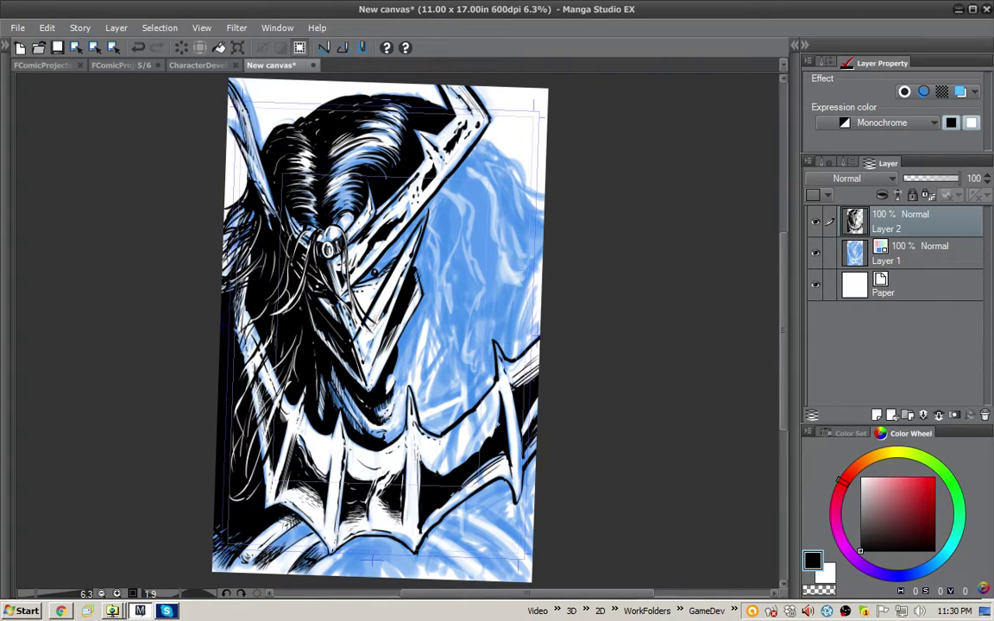
key(x)
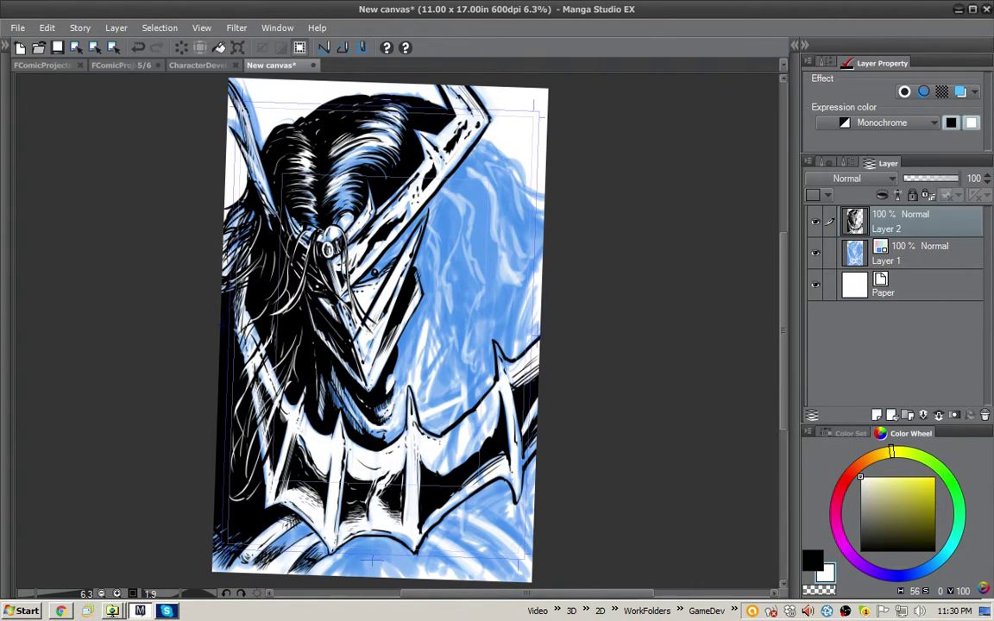
key(x)
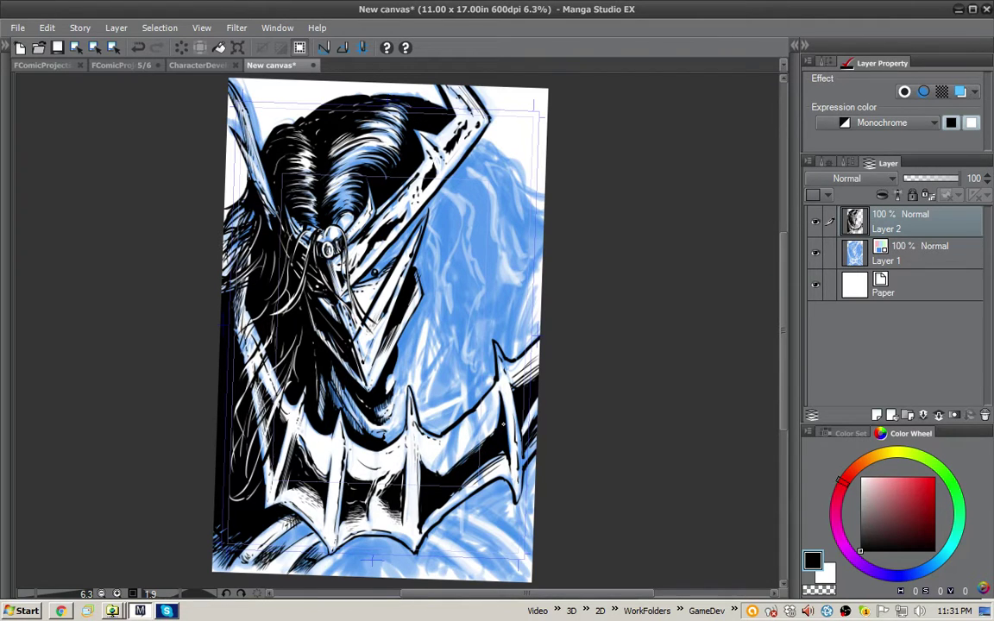
drag(499, 426, 439, 472)
drag(497, 423, 438, 463)
drag(488, 421, 461, 443)
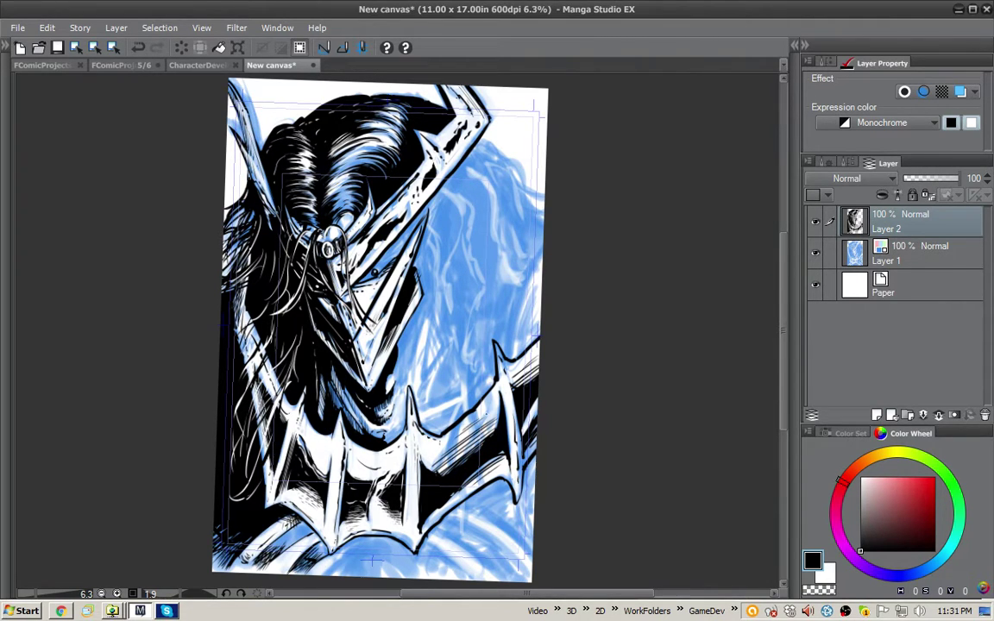
Clean up the edge of the collar's second rib from the right with white strokes
key(x)
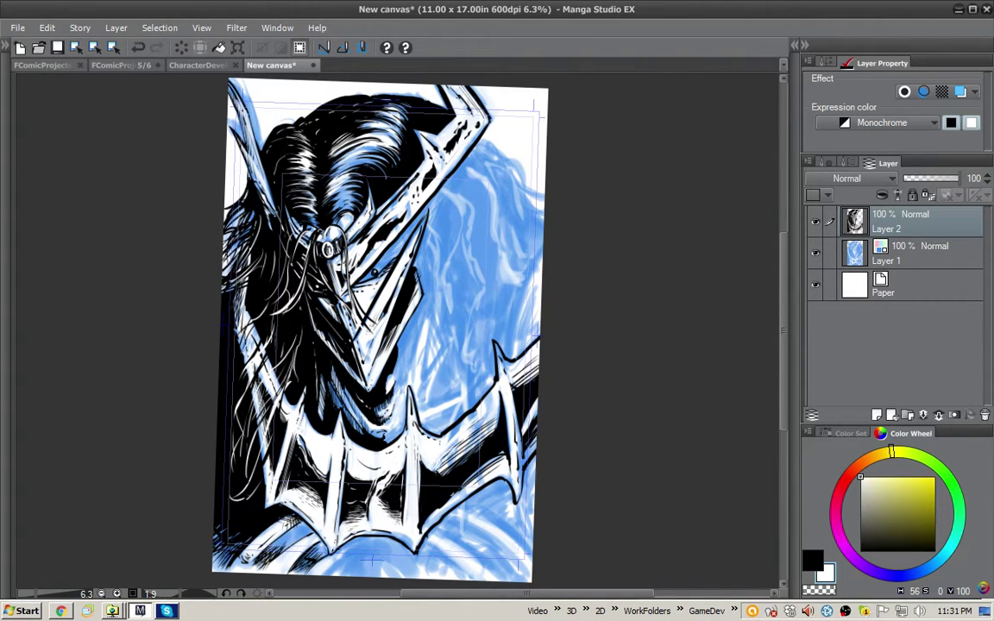
mouse_move(421, 457)
mouse_down()
mouse_move(421, 537)
mouse_move(426, 522)
mouse_up()
drag(554, 383, 561, 287)
shift+drag(626, 266, 537, 188)
key(x)
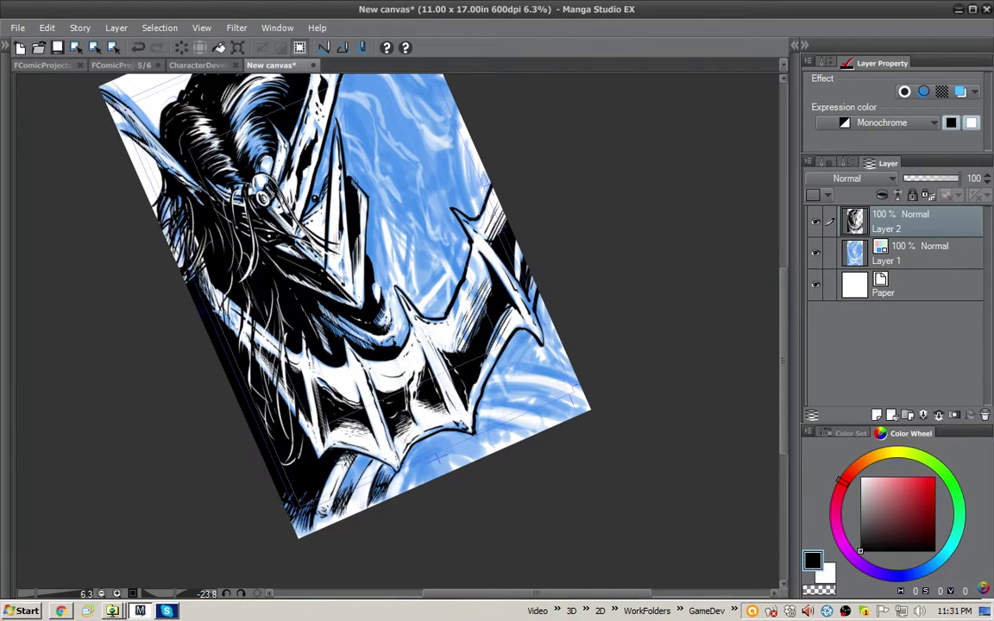
Undo a stray mark on the banded cloak, and ink black shadow strokes beneath the collar's lower point
drag(535, 345, 543, 308)
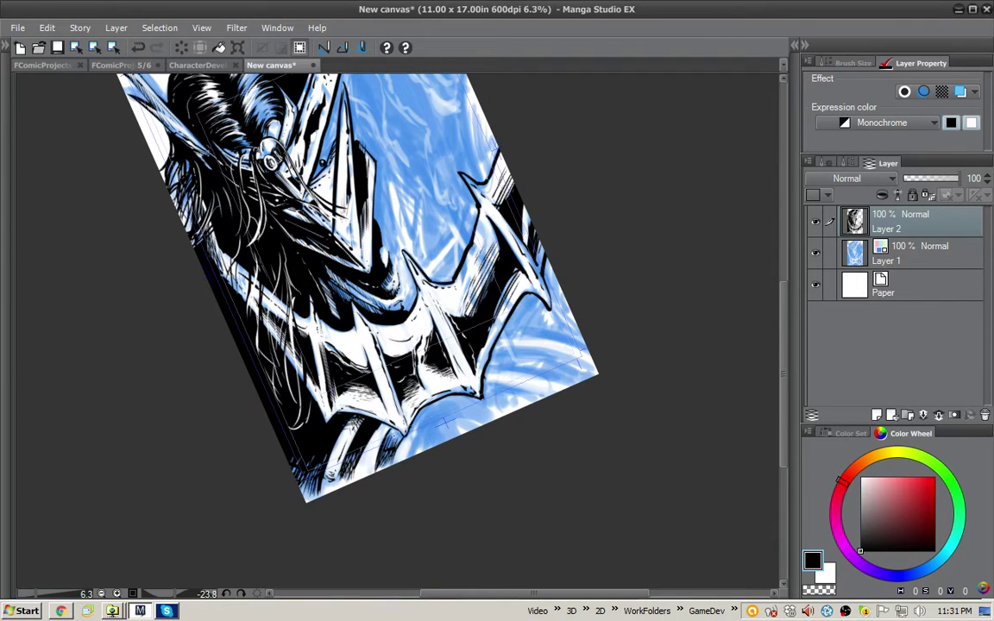
click(366, 455)
key(ctrl+z)
key(p)
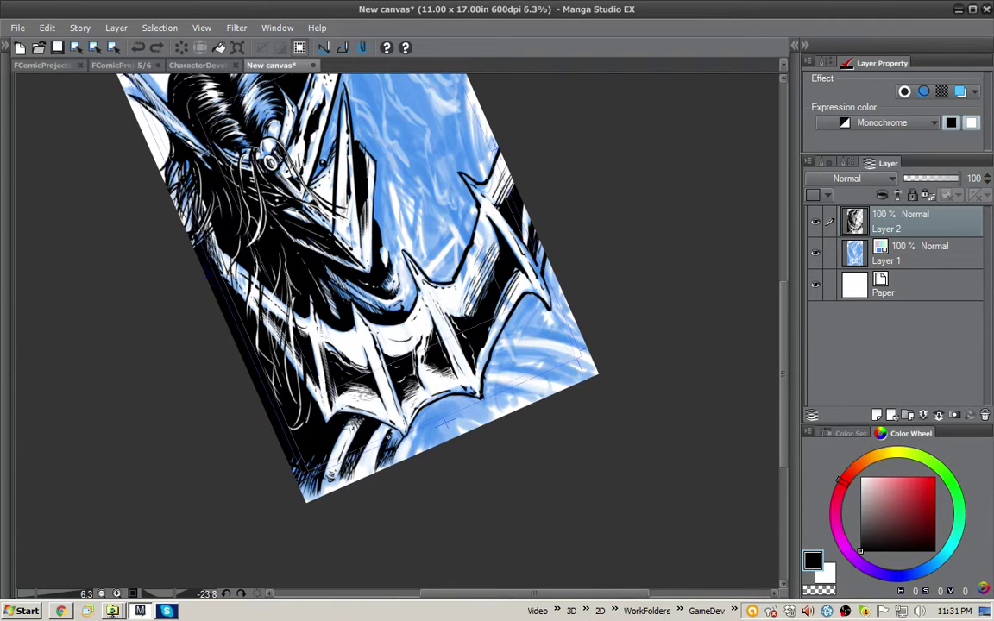
drag(391, 430, 404, 434)
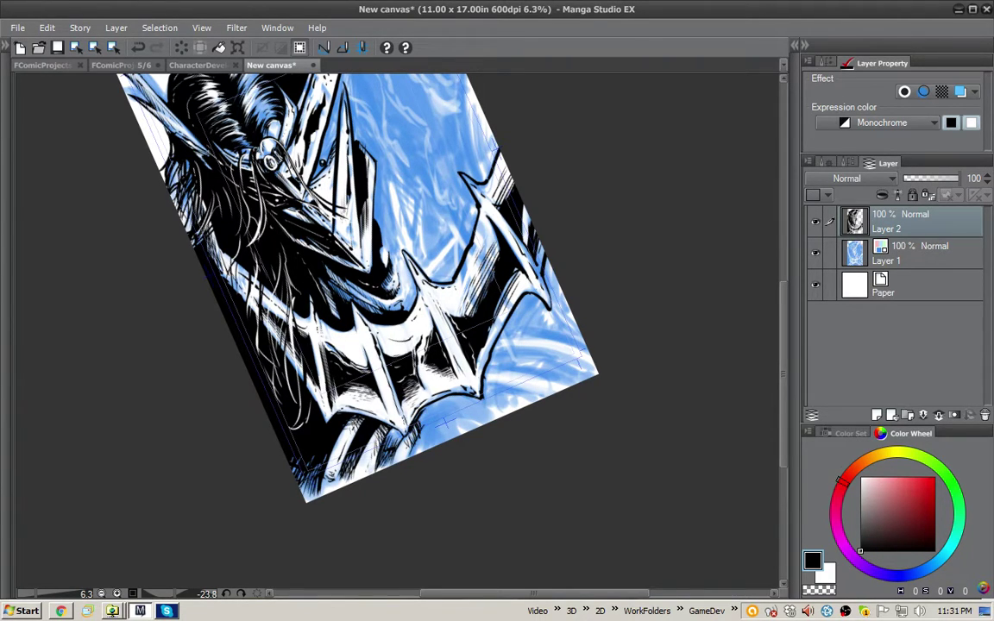
Hatch the cloak beneath the collar's lower right scallop with black strokes and fill the shadow under its edge solid black
key(p)
drag(460, 413, 419, 443)
drag(468, 409, 420, 438)
drag(470, 408, 416, 445)
drag(428, 367, 391, 400)
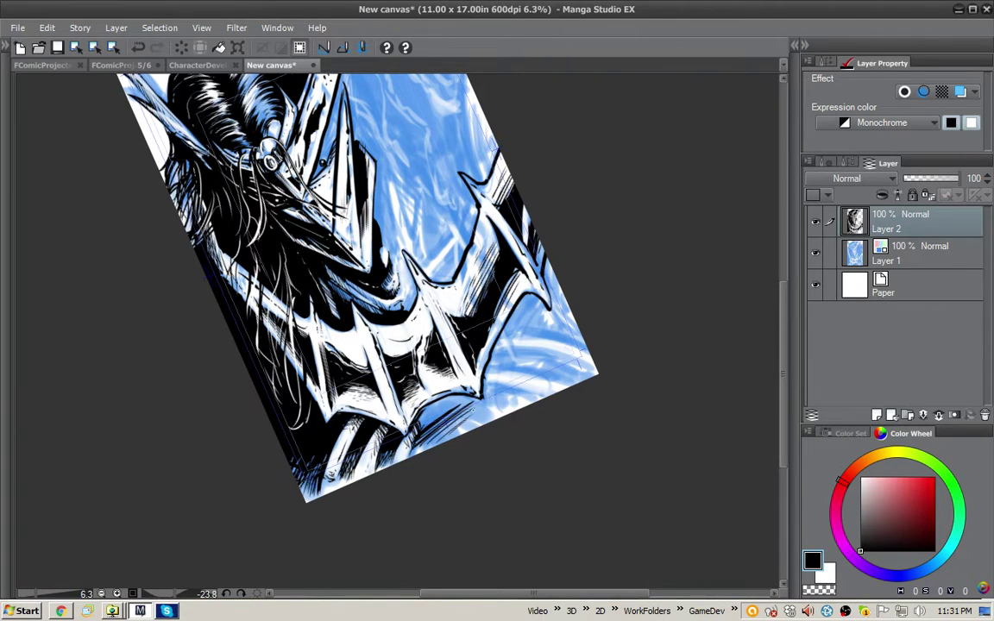
drag(437, 364, 377, 401)
drag(437, 365, 408, 374)
drag(486, 405, 458, 413)
drag(440, 359, 424, 369)
drag(436, 359, 418, 369)
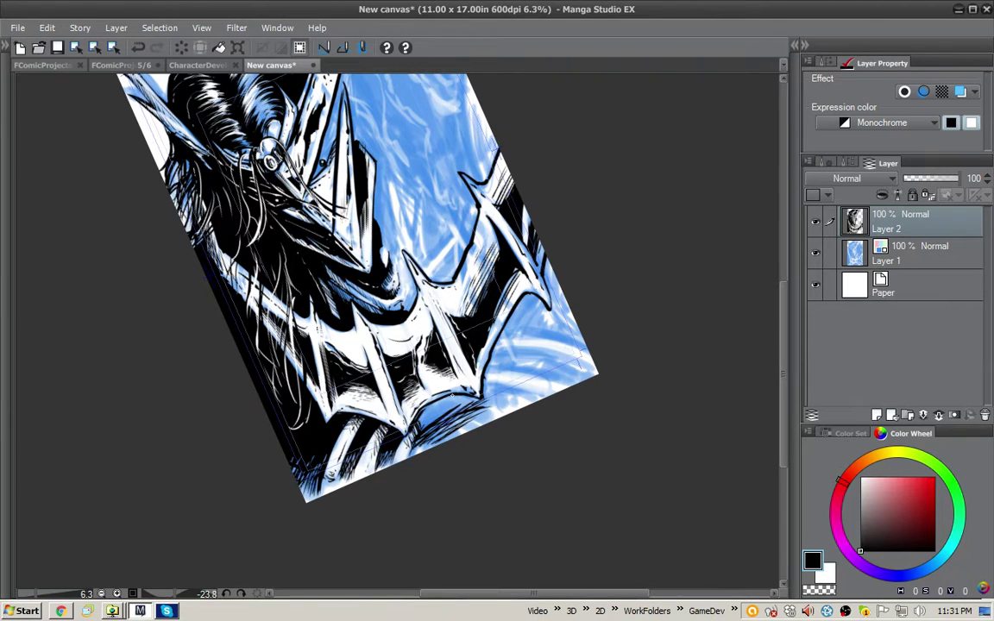
key(g)
click(450, 406)
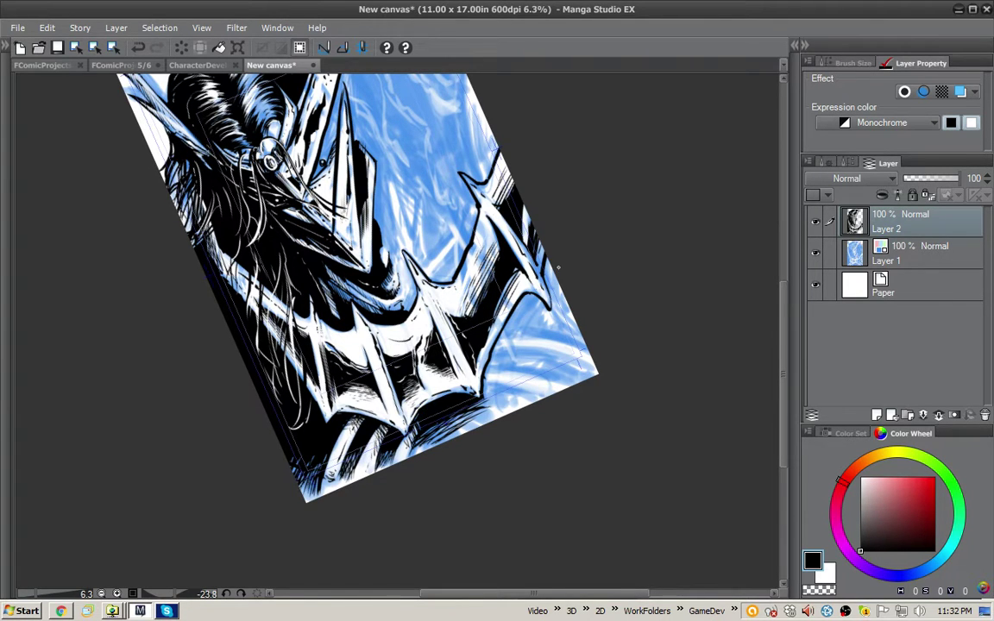
Ink curved black shadow strokes on the cloak band running down from the collar's second lower point from the right
key(p)
key(r)
drag(584, 231, 605, 381)
mouse_move(425, 430)
mouse_down()
mouse_move(461, 476)
mouse_move(435, 440)
mouse_move(455, 468)
mouse_up()
drag(414, 438, 449, 465)
mouse_move(412, 441)
mouse_down()
mouse_move(445, 467)
mouse_move(432, 462)
mouse_up()
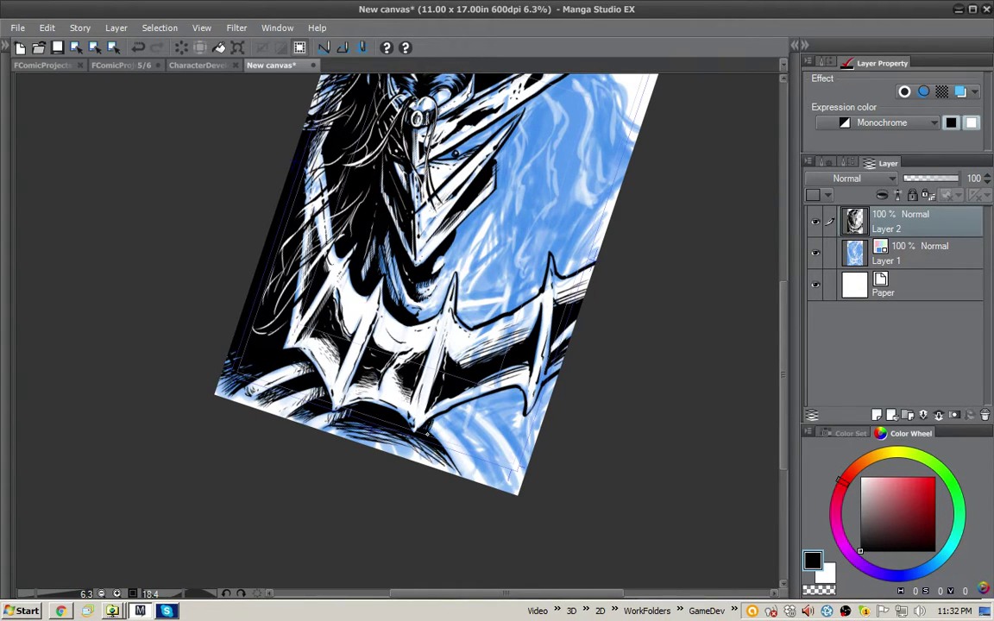
drag(428, 421, 470, 454)
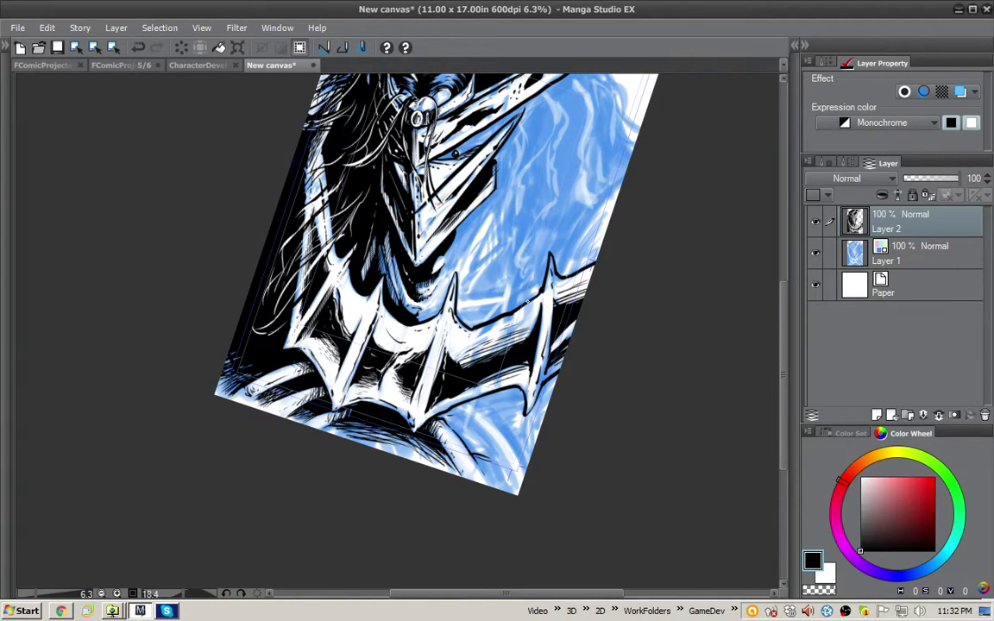
Outline the rounded cloak band near the page's lower right corner in black and hatch its sides
drag(615, 322, 563, 476)
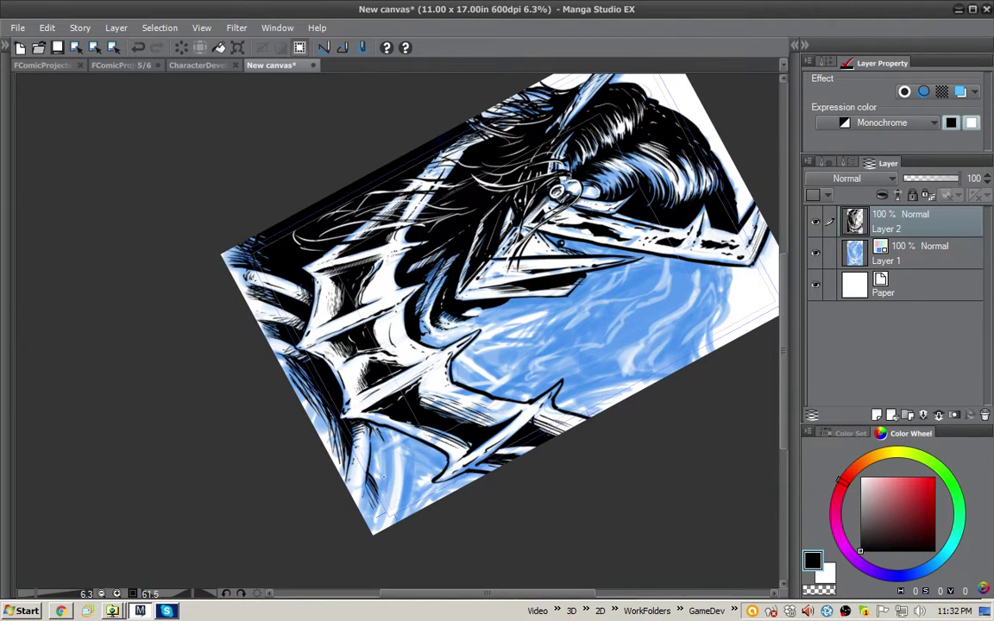
drag(382, 444, 377, 515)
drag(383, 448, 394, 435)
drag(383, 453, 399, 440)
mouse_move(383, 469)
mouse_down()
mouse_move(403, 444)
mouse_move(410, 477)
mouse_move(400, 520)
mouse_up()
drag(409, 481, 403, 511)
drag(363, 408, 356, 451)
drag(404, 453, 396, 502)
drag(364, 399, 346, 410)
drag(344, 408, 380, 485)
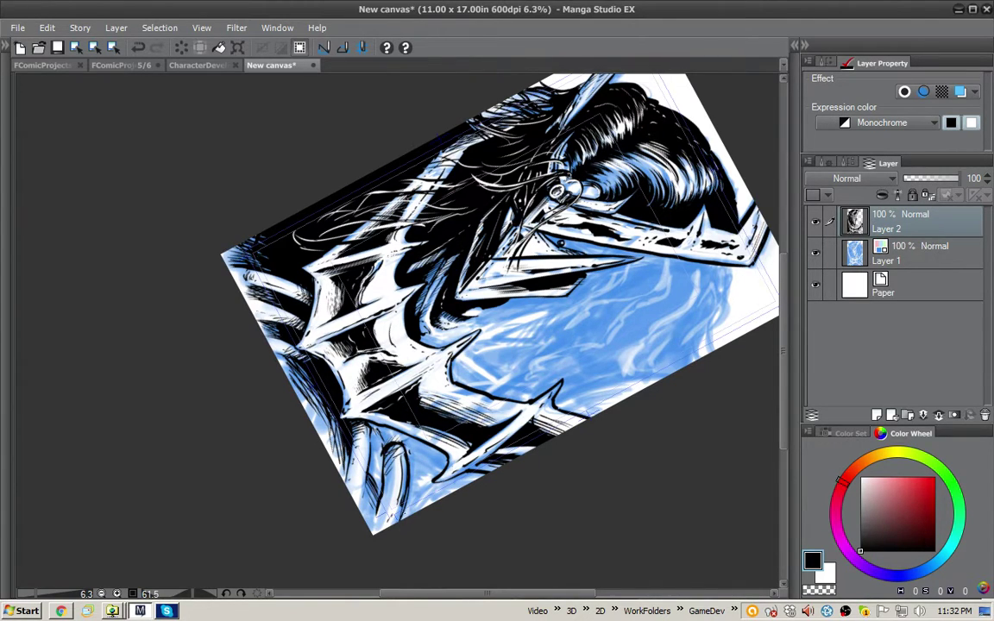
Fill the gap between the collar's right edge and the cloak bands with solid black shadow
mouse_move(426, 462)
mouse_down()
mouse_move(434, 472)
mouse_move(423, 479)
mouse_up()
drag(402, 383, 387, 456)
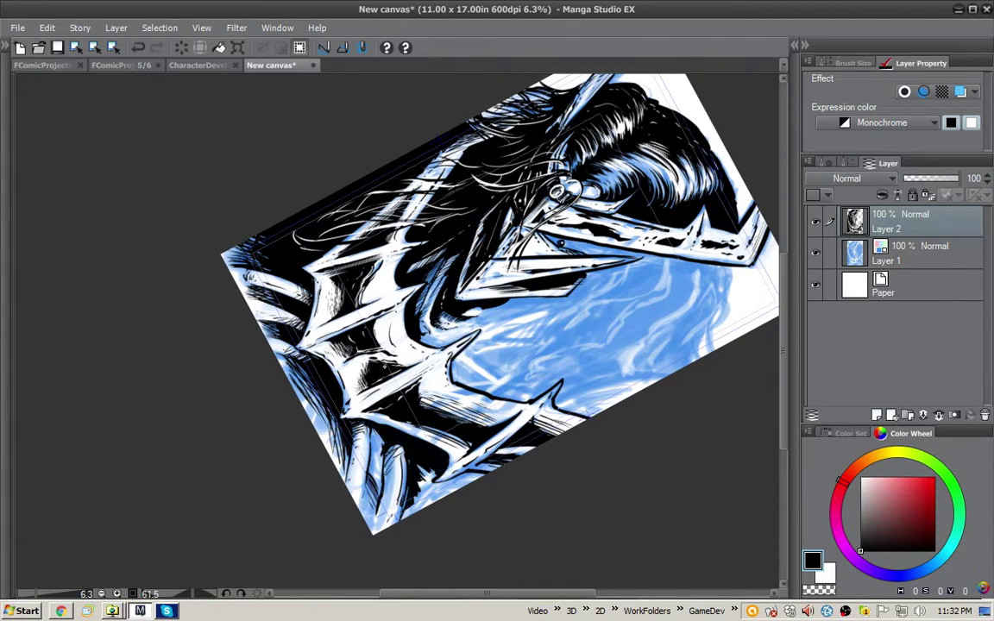
drag(346, 386, 332, 445)
Ink the curved form at the right page edge above the collar with black shadow, and undo its last hatching strokes
drag(549, 323, 562, 309)
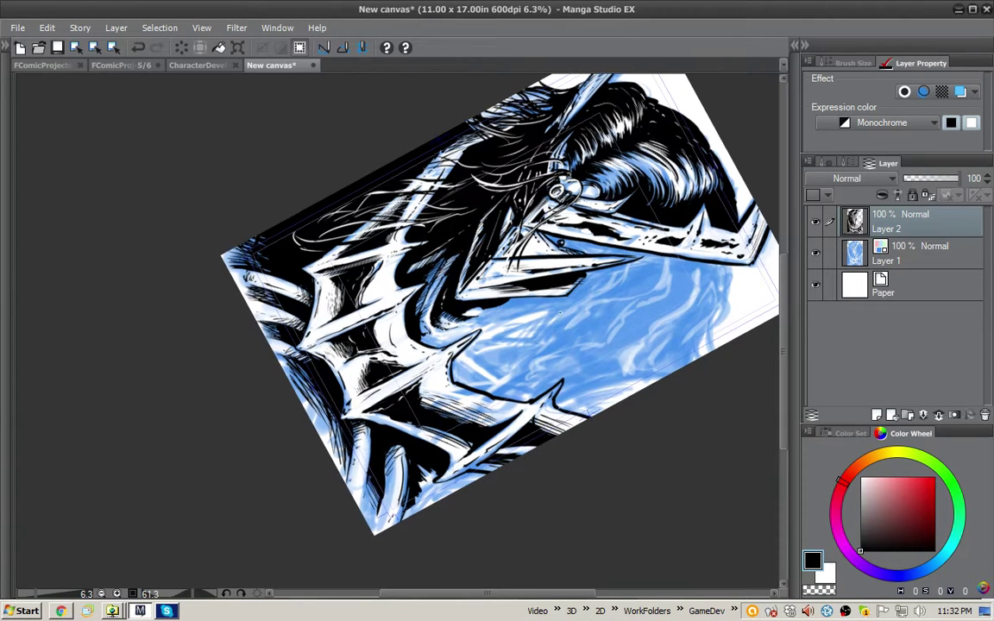
double_click(584, 352)
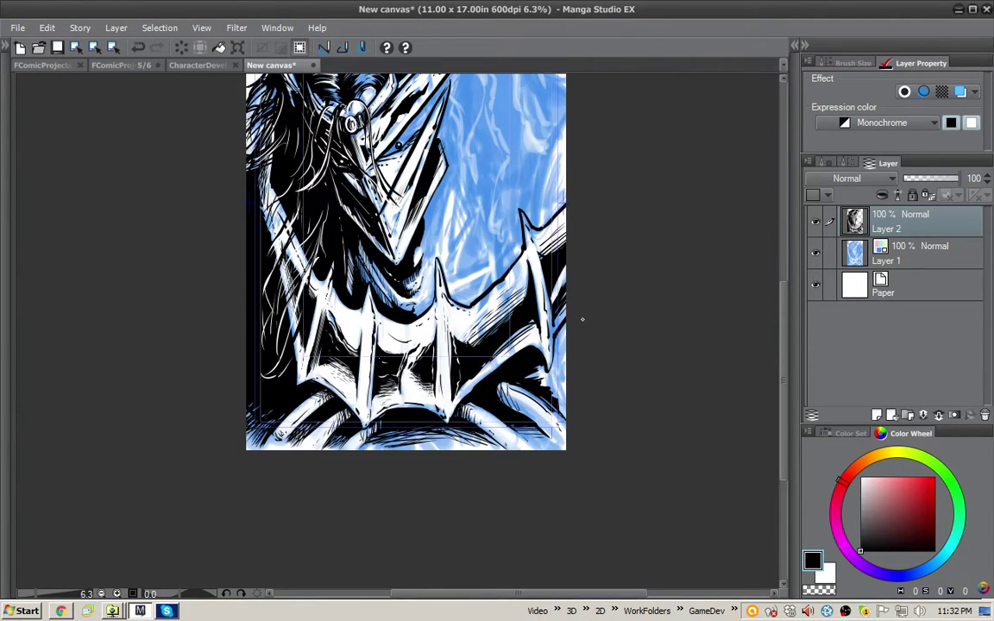
drag(611, 250, 585, 267)
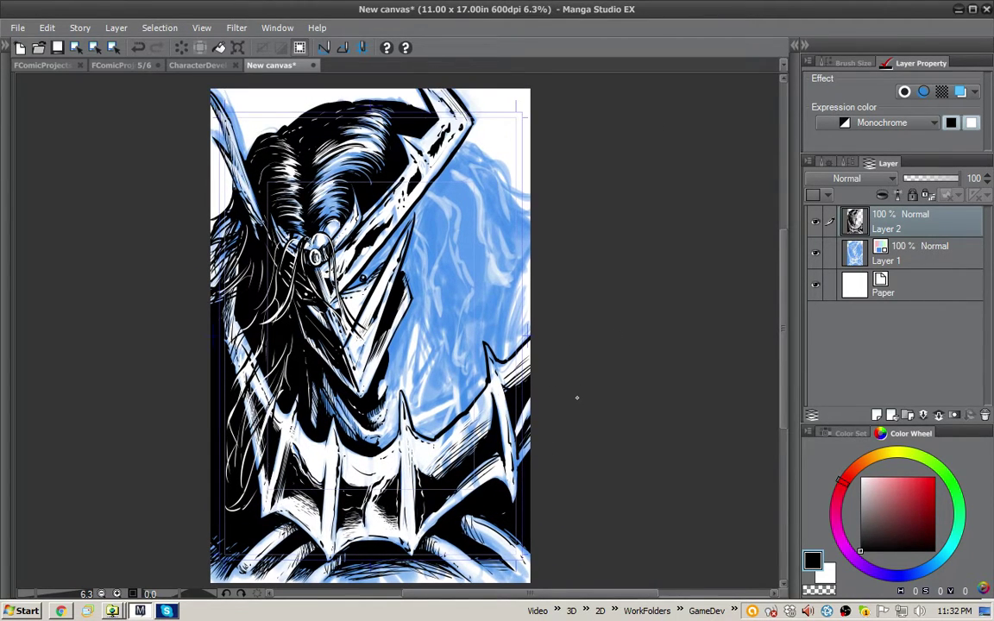
mouse_move(573, 326)
mouse_down()
mouse_move(562, 384)
mouse_move(561, 328)
mouse_up()
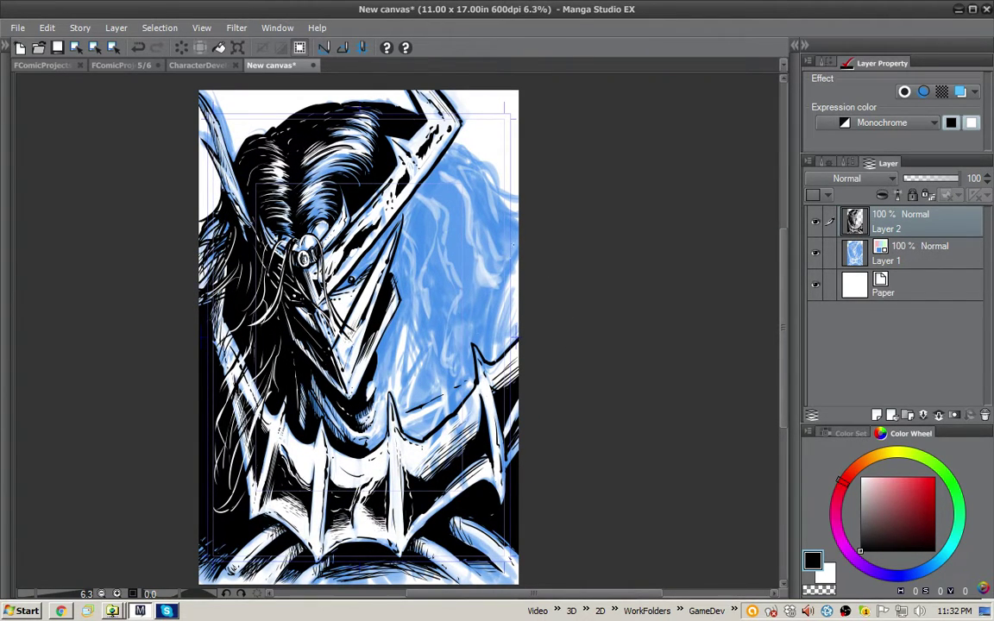
drag(517, 250, 490, 349)
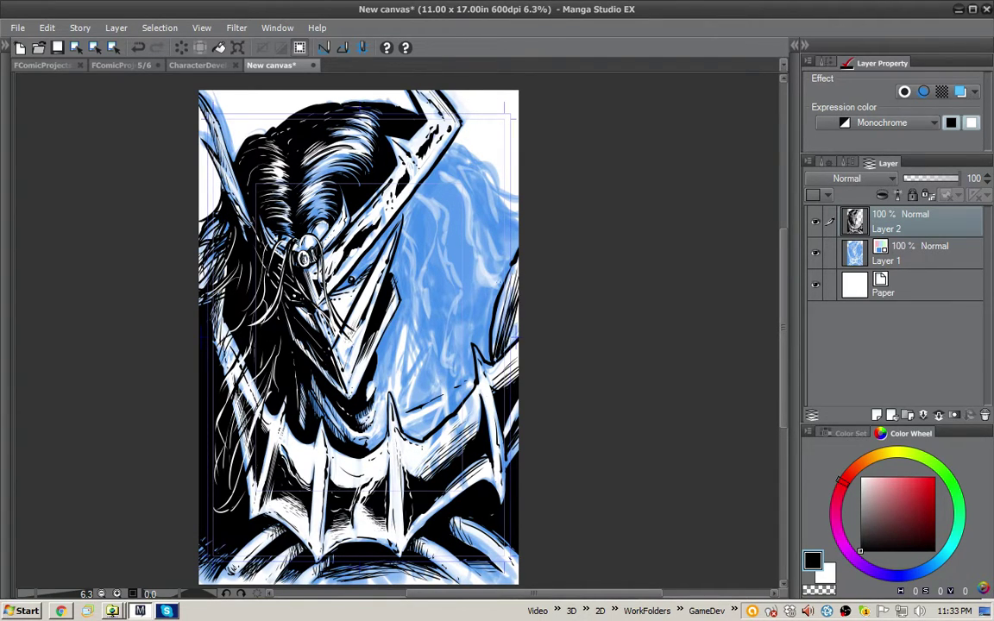
key(ctrl+z)
key(ctrl+z)
key(ctrl+z)
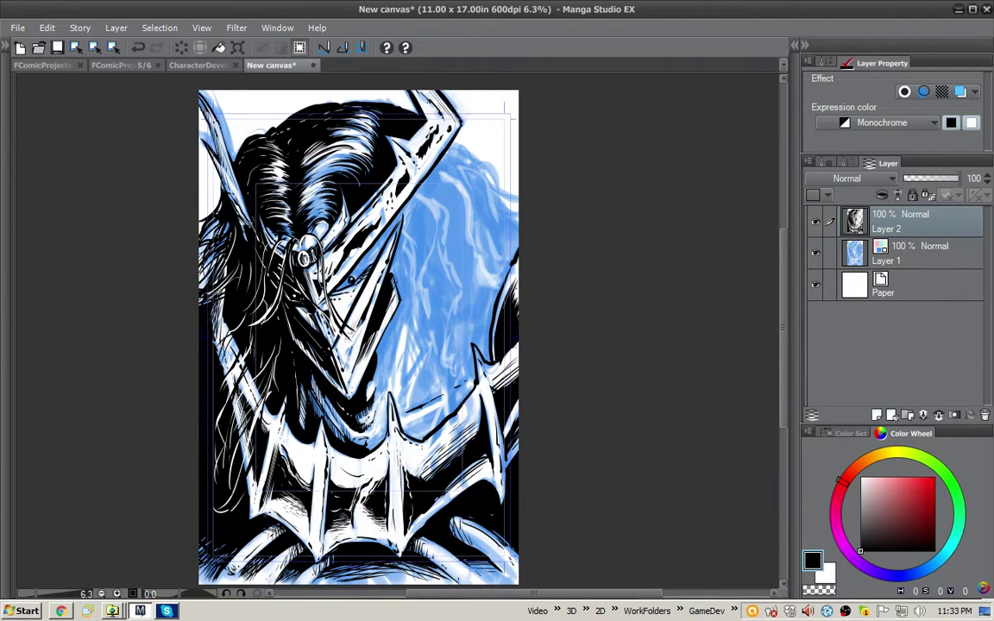
Ink the outer edge of the hair behind the right horn with wavy, overlapping black strands down to the page edge
key(x)
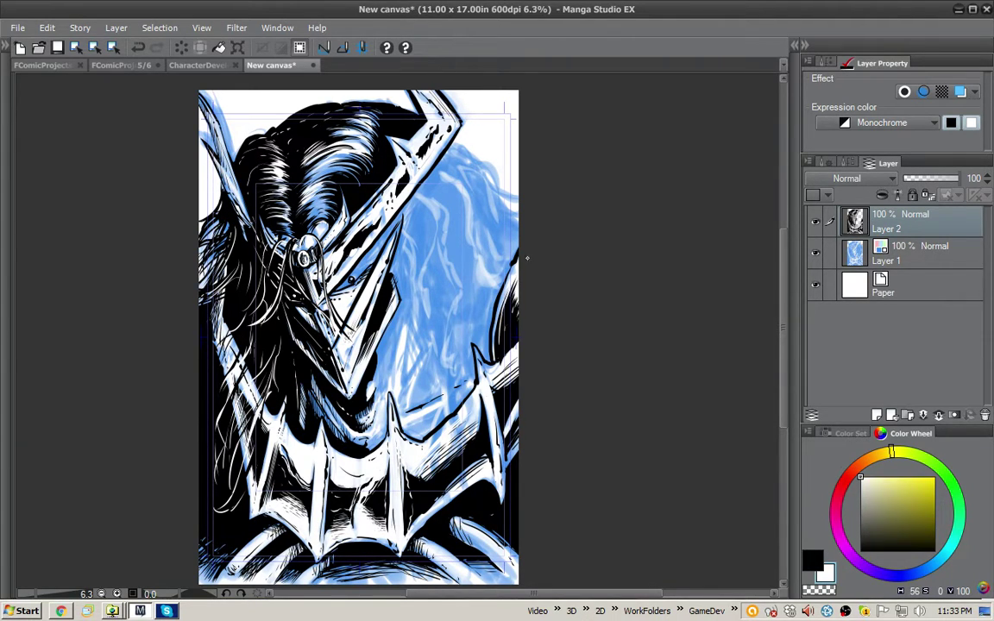
key(x)
key(x)
key(x)
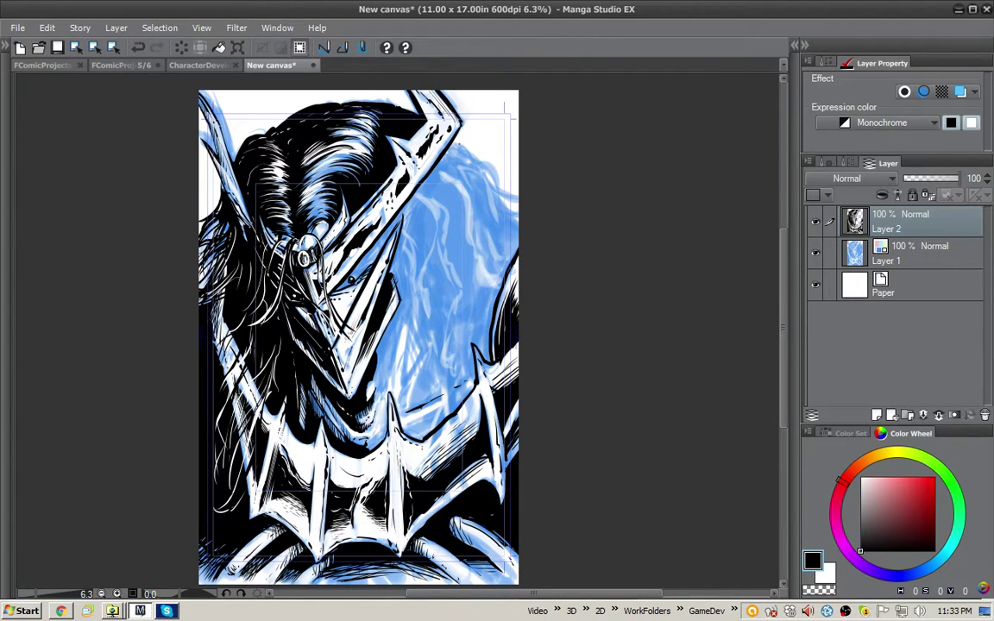
mouse_move(459, 142)
mouse_down()
mouse_move(519, 201)
mouse_move(478, 157)
mouse_move(520, 226)
mouse_up()
mouse_move(452, 150)
mouse_down()
mouse_move(513, 211)
mouse_move(518, 203)
mouse_move(475, 185)
mouse_up()
mouse_move(405, 126)
mouse_down()
mouse_move(435, 177)
mouse_move(465, 207)
mouse_move(469, 199)
mouse_up()
drag(507, 227, 521, 234)
drag(488, 202, 522, 237)
mouse_move(476, 179)
mouse_down()
mouse_move(523, 197)
mouse_move(524, 209)
mouse_up()
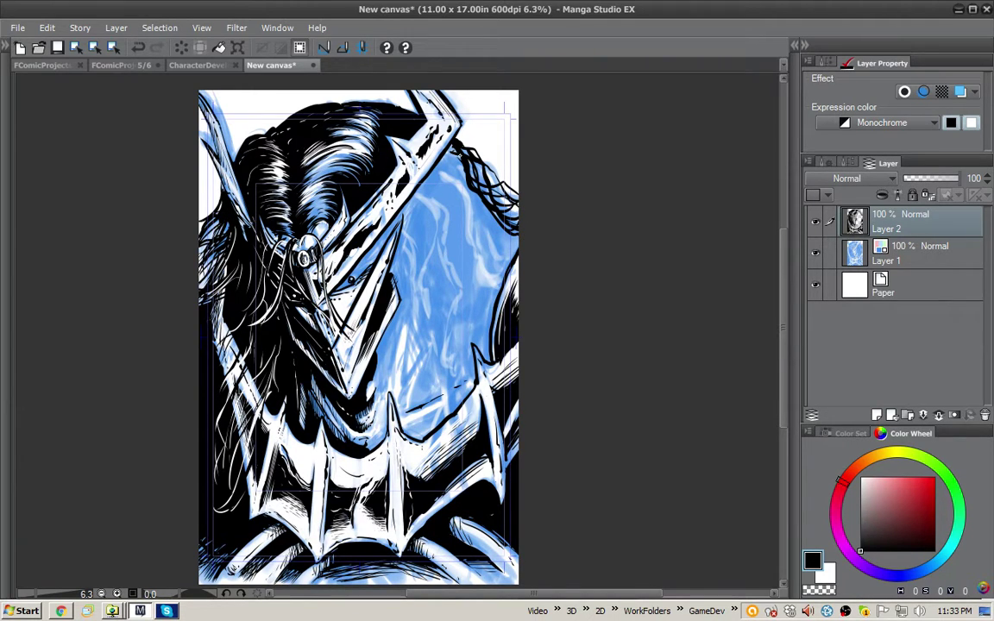
Thicken the strands along the hair's outer edge in black and cut a white highlight into them
mouse_move(422, 150)
mouse_down()
mouse_move(471, 166)
mouse_move(421, 153)
mouse_move(452, 171)
mouse_move(466, 202)
mouse_move(459, 171)
mouse_move(469, 173)
mouse_up()
drag(426, 145, 465, 162)
mouse_move(454, 159)
mouse_down()
mouse_move(462, 167)
mouse_move(468, 157)
mouse_move(495, 183)
mouse_up()
key(x)
drag(489, 177, 512, 194)
key(x)
key(x)
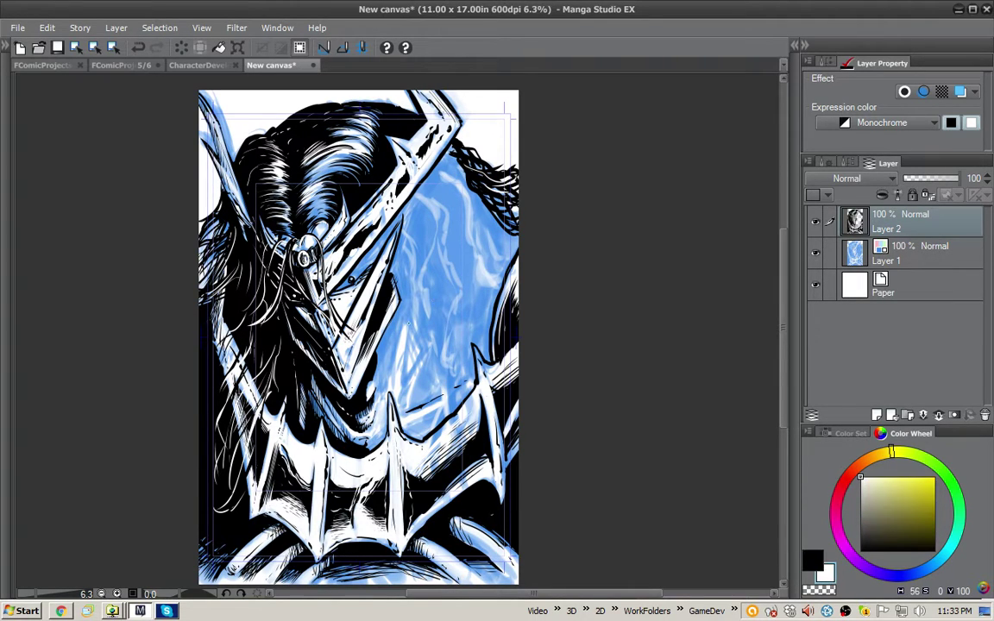
key(x)
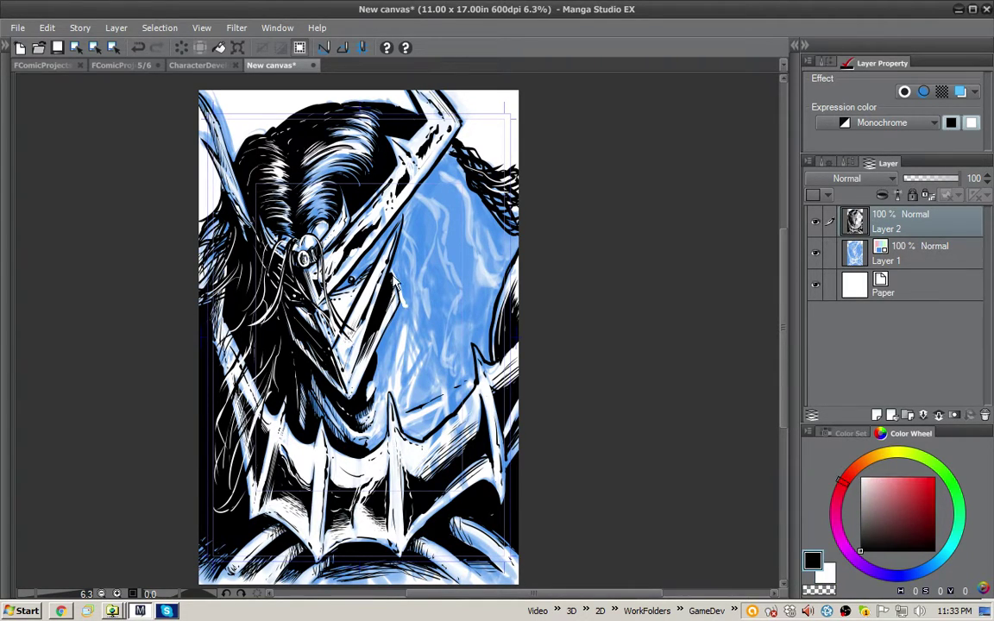
Outline the hair's lower edge from the mask to the collar rib, and fill the hair mass and the eye opening solid black
key(x)
key(x)
mouse_move(393, 275)
mouse_down()
mouse_move(436, 350)
mouse_move(460, 380)
mouse_move(476, 382)
mouse_up()
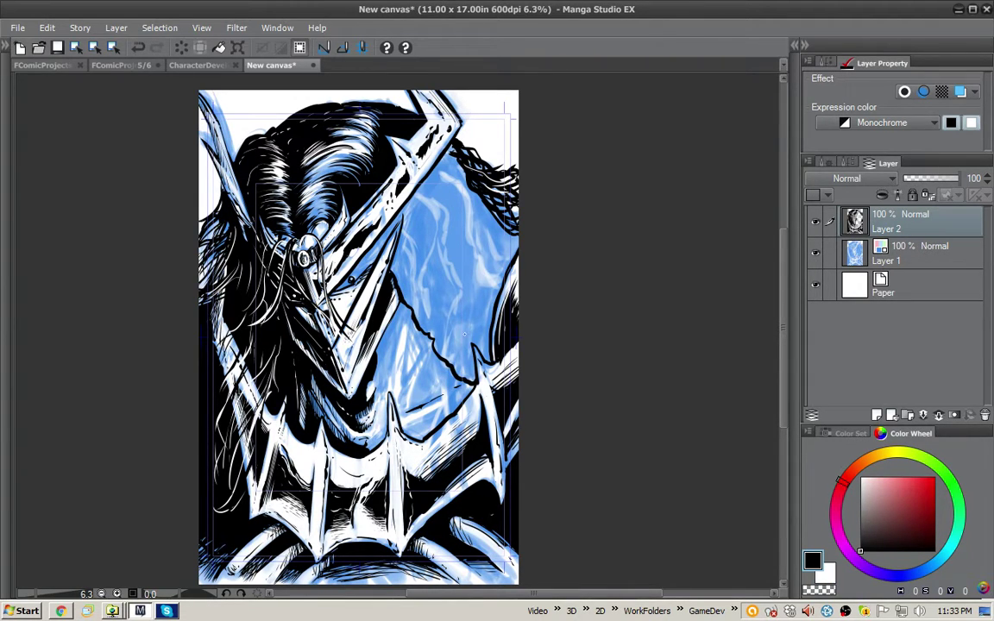
key(p)
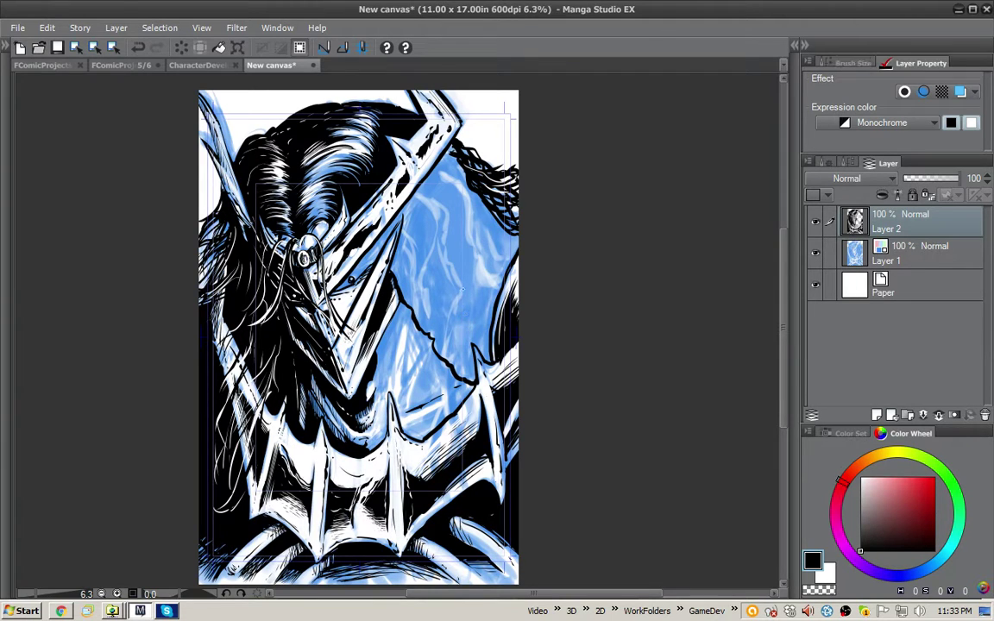
click(435, 252)
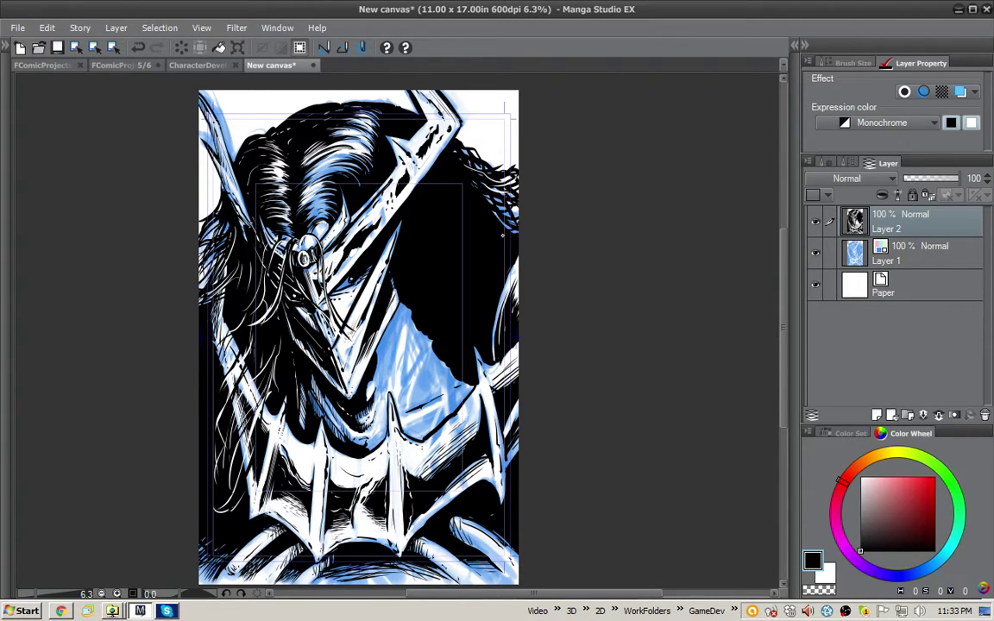
click(345, 283)
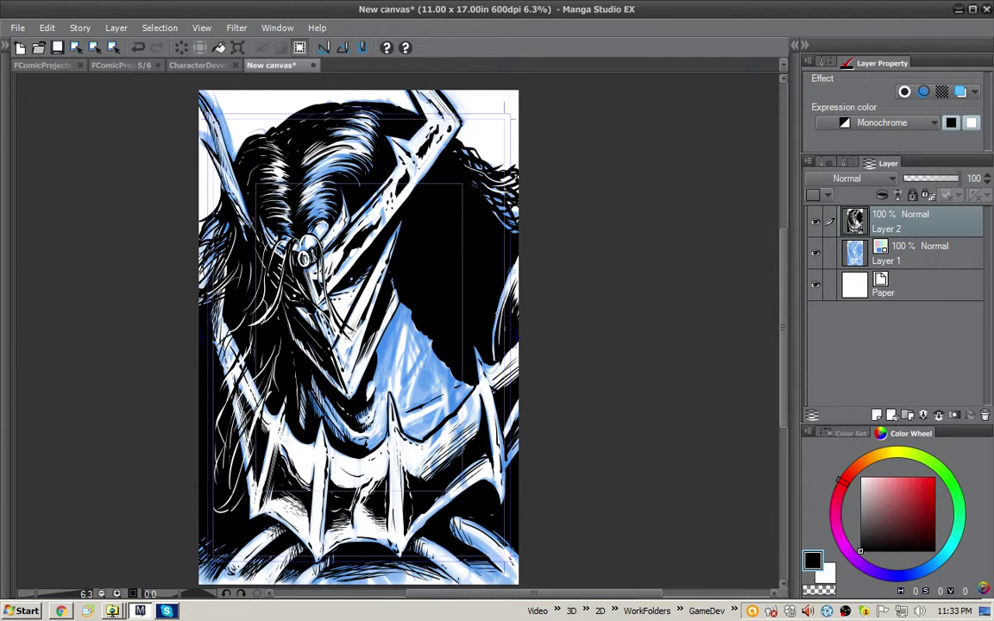
Hatch the neck below the hair's edge and ink the diagonal fold running down towards the collar in black
mouse_move(415, 299)
mouse_down()
mouse_move(399, 398)
mouse_move(430, 346)
mouse_move(426, 354)
mouse_up()
drag(416, 338, 421, 358)
drag(412, 336, 417, 362)
drag(408, 351, 415, 363)
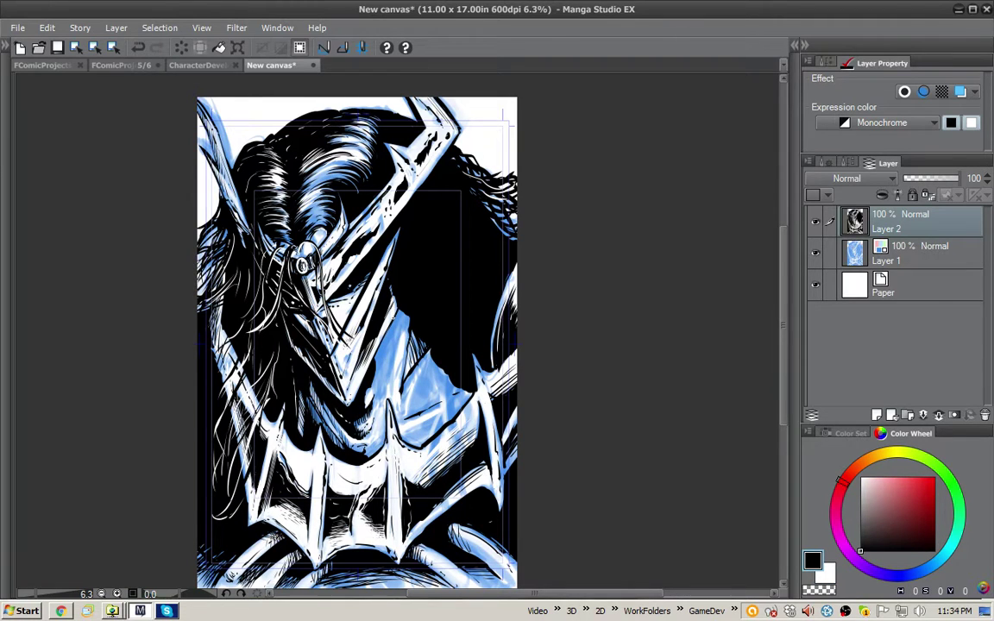
drag(433, 351, 408, 408)
drag(428, 353, 419, 375)
drag(382, 330, 369, 344)
Build up a black shadow wedge behind the neck's diagonal fold, ending in short spiky strokes
key(x)
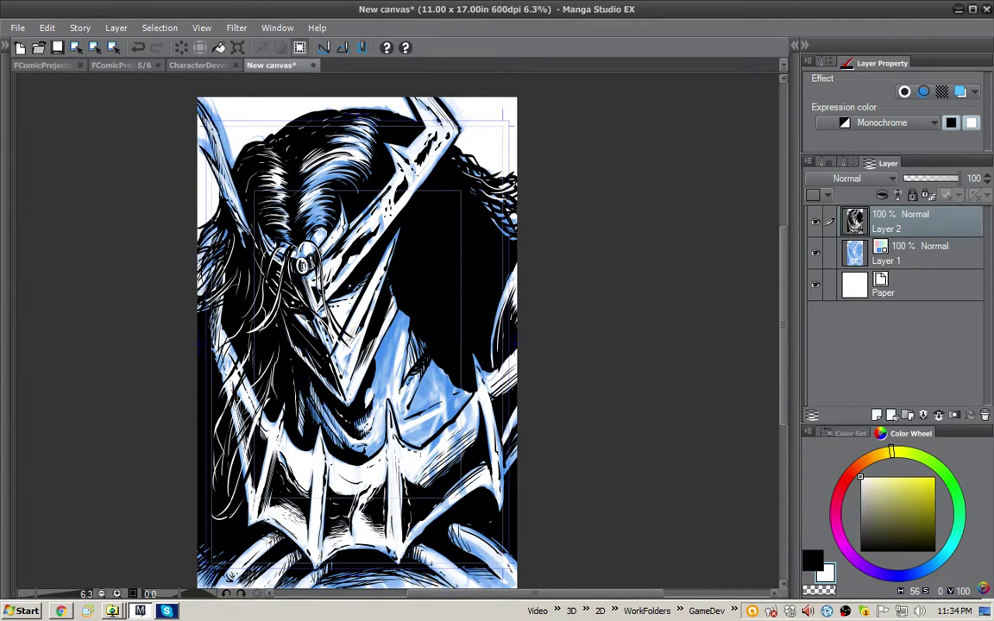
key(x)
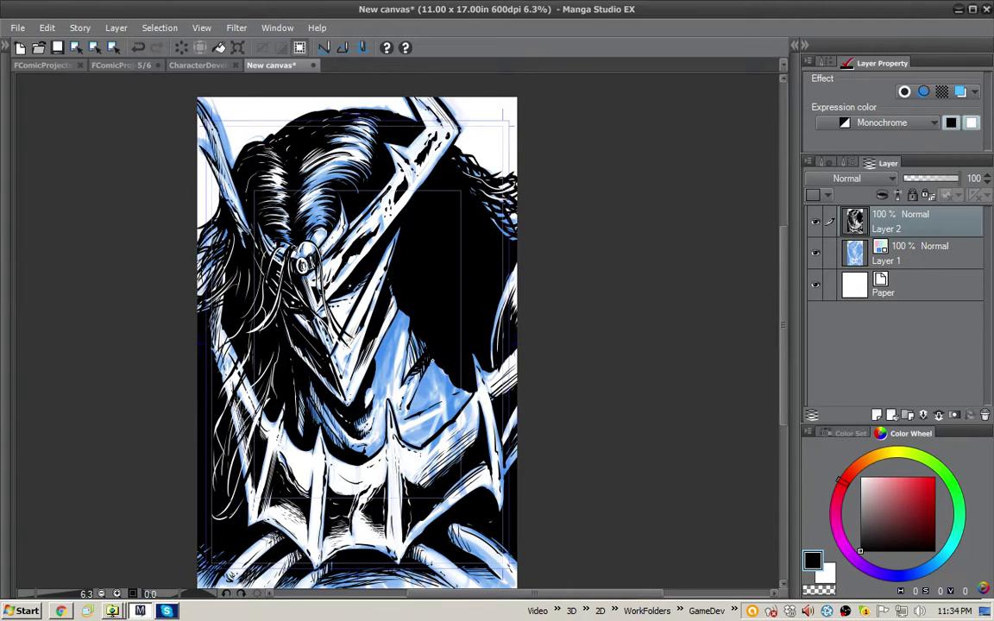
mouse_move(429, 376)
mouse_down()
mouse_move(435, 394)
mouse_move(420, 398)
mouse_up()
drag(387, 341, 376, 365)
drag(385, 357, 377, 369)
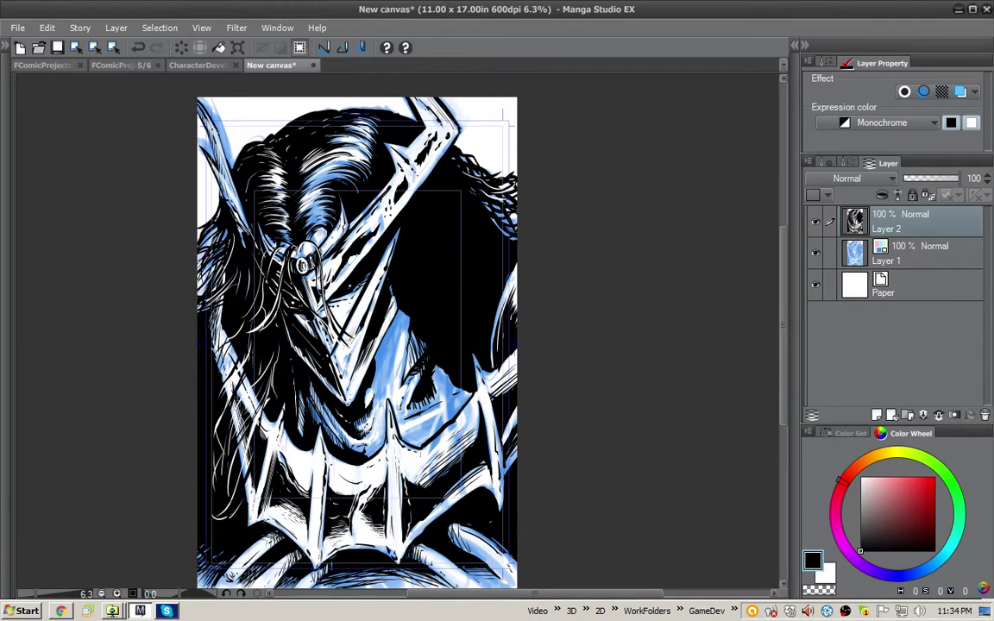
Refine the neck shadow with white strokes, and ink black shadows and hatching between the hair and the collar's inner edge
key(x)
mouse_move(405, 422)
mouse_down()
mouse_move(437, 353)
mouse_move(368, 373)
mouse_up()
key(x)
drag(436, 367, 440, 399)
mouse_move(404, 331)
mouse_down()
mouse_move(392, 357)
mouse_move(401, 377)
mouse_move(408, 369)
mouse_up()
drag(426, 352, 410, 375)
drag(467, 390, 453, 410)
drag(460, 393, 454, 385)
drag(407, 433, 438, 414)
drag(397, 372, 361, 403)
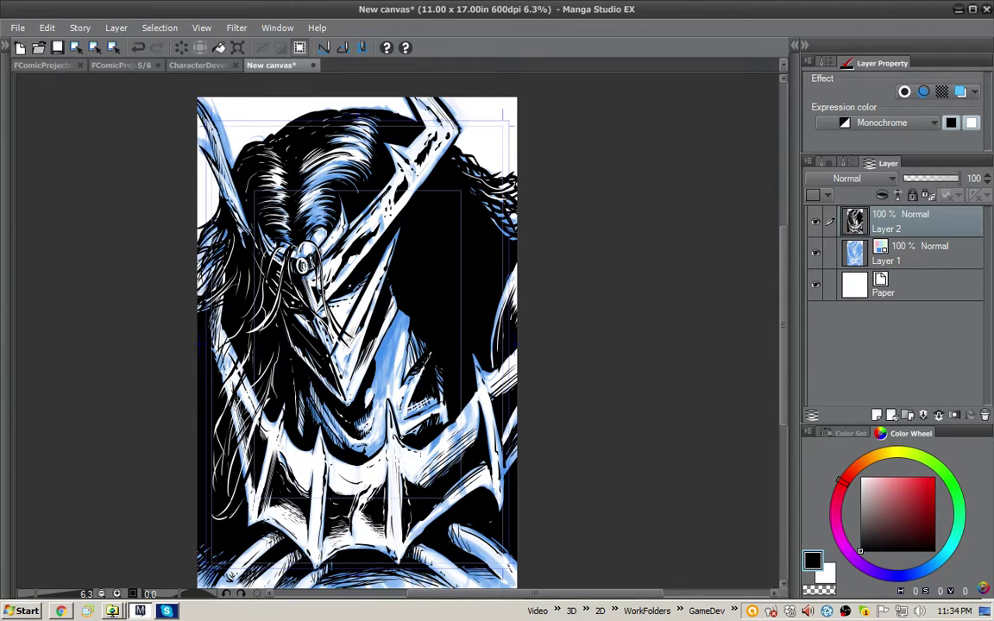
Cut white strokes into the black shadow where the neck meets the collar's inner edge
key(x)
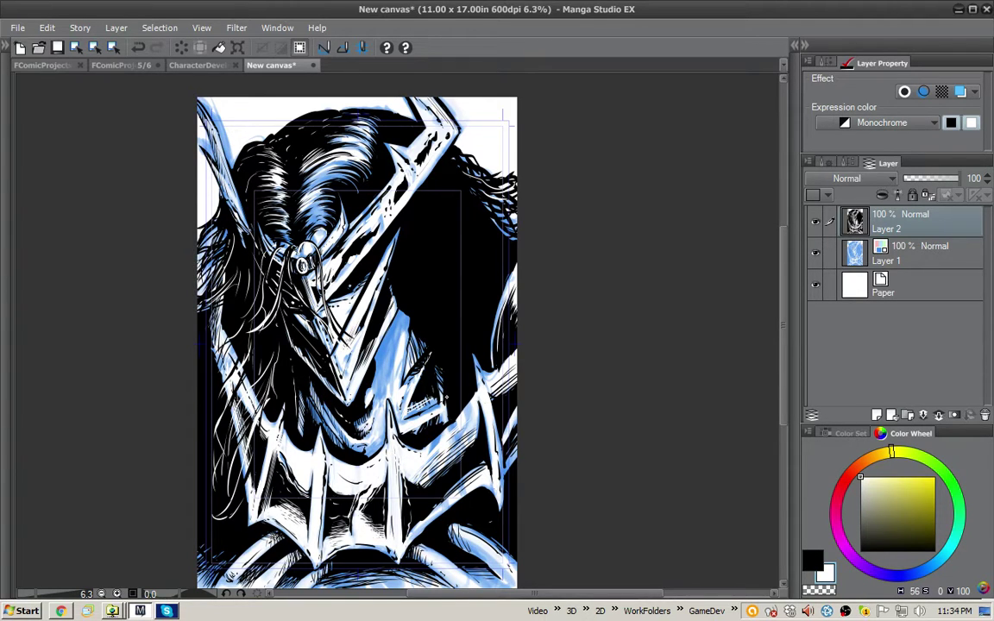
drag(465, 389, 441, 407)
mouse_move(461, 397)
mouse_down()
mouse_move(448, 410)
mouse_move(438, 388)
mouse_move(440, 405)
mouse_up()
drag(440, 394, 419, 418)
key(x)
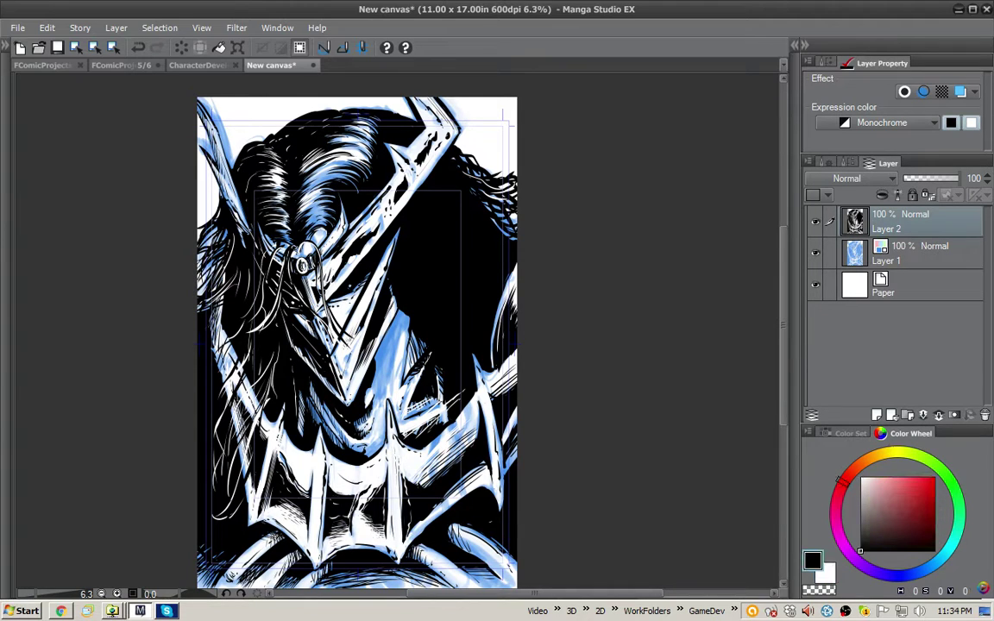
Add short black shading strokes beside the neck's shadow and the collar's inner edge
drag(345, 398, 329, 406)
drag(339, 391, 327, 401)
drag(317, 378, 292, 405)
drag(323, 401, 300, 404)
drag(326, 400, 316, 407)
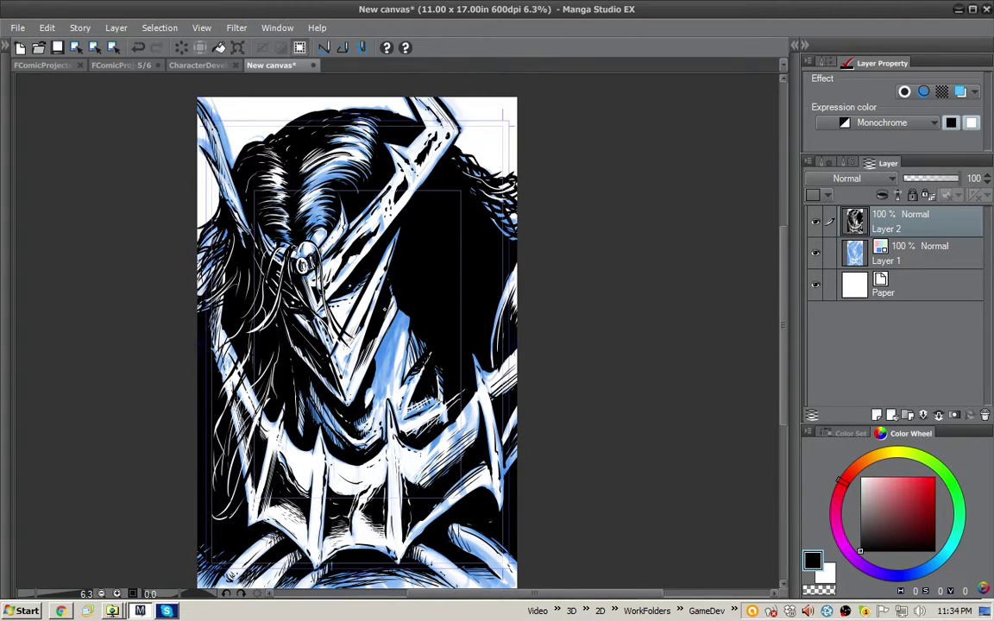
Outline the mask's cast shadow down the neck towards the collar and fill it solid black
mouse_move(406, 316)
mouse_down()
mouse_move(390, 394)
mouse_move(397, 344)
mouse_move(384, 387)
mouse_up()
drag(348, 346, 342, 369)
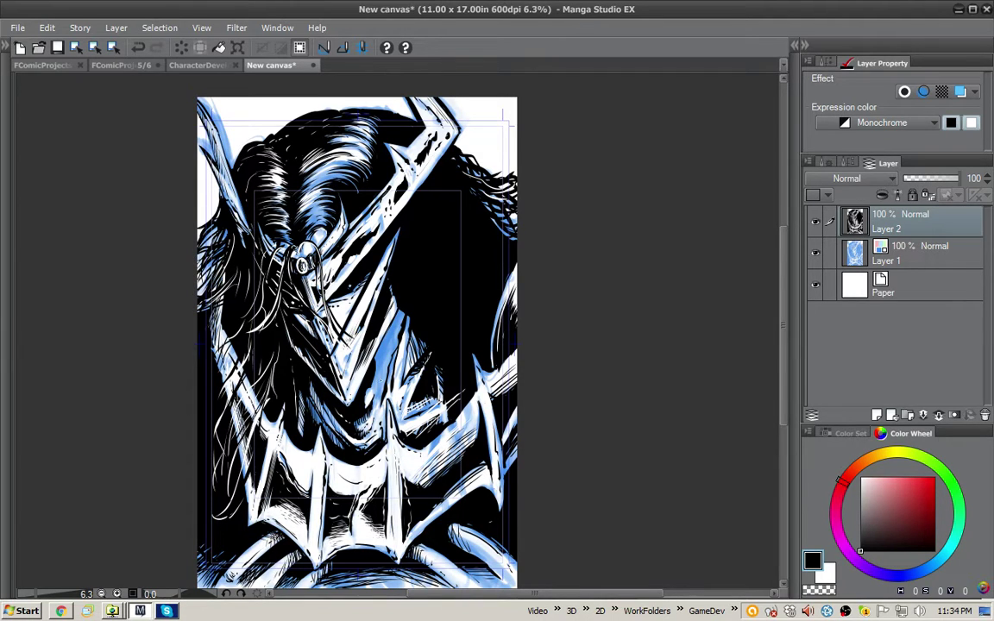
drag(381, 371, 376, 403)
key(g)
click(388, 350)
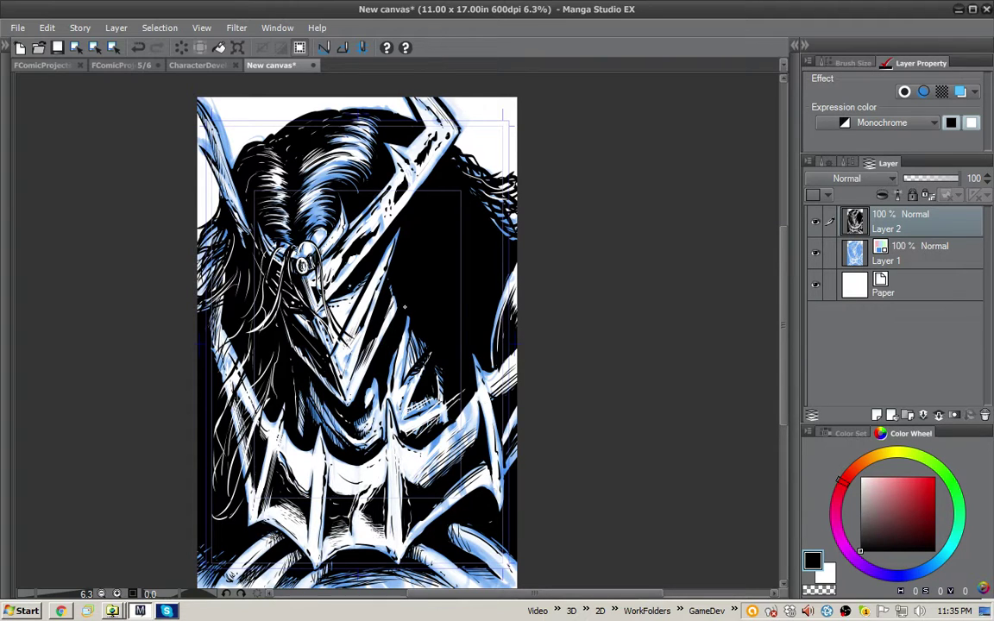
Feather the edge of the neck's cast shadow with fine black hatching
key(p)
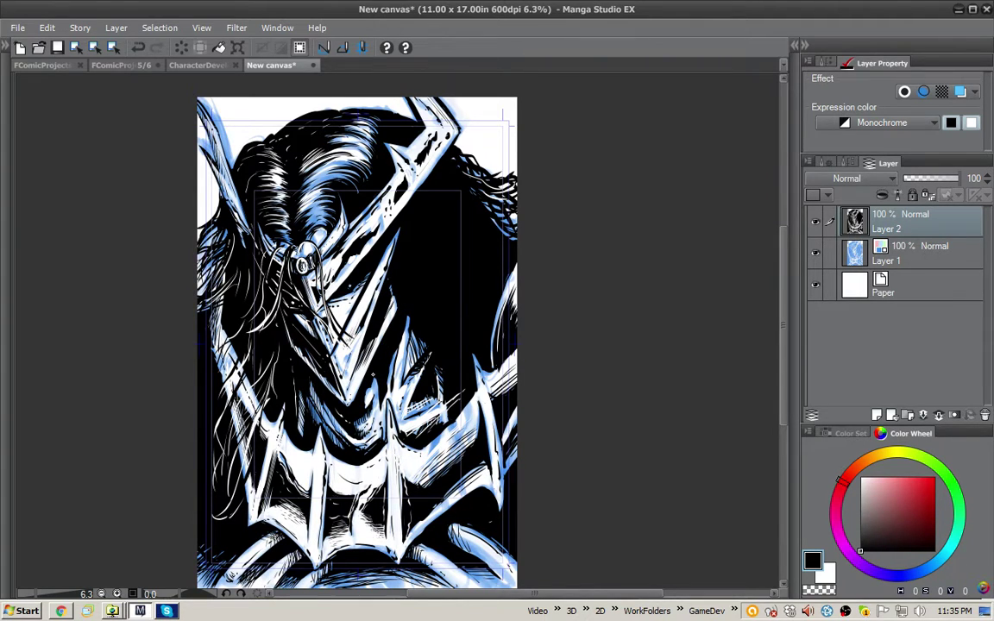
drag(379, 394, 374, 411)
drag(369, 277, 350, 346)
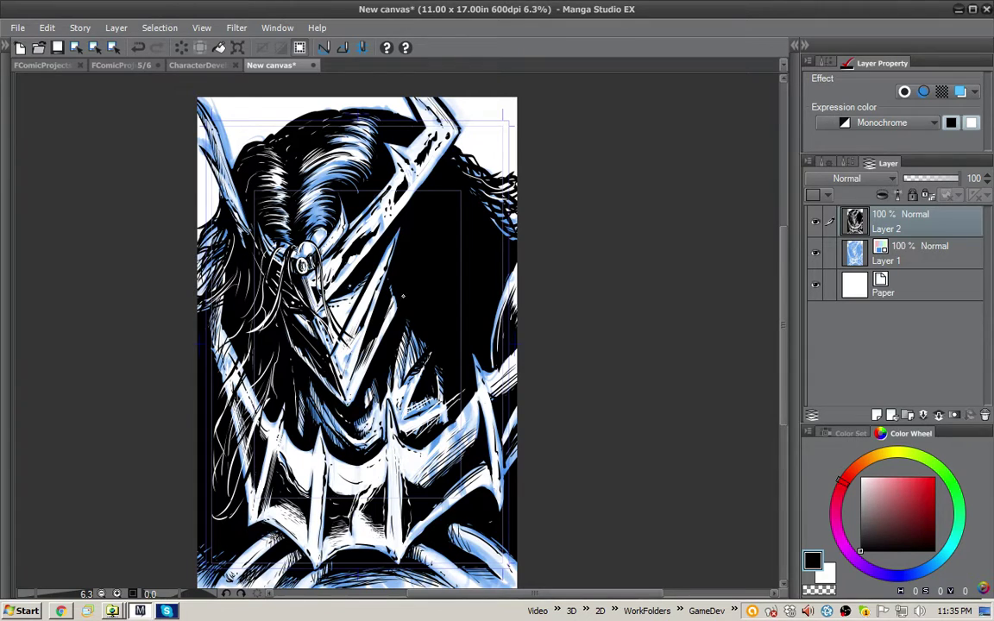
Draw long black hair strands falling from beside the mask over the neck shadow and the collar
drag(407, 322, 420, 414)
drag(407, 340, 442, 494)
drag(384, 402, 400, 458)
drag(382, 355, 431, 504)
mouse_move(386, 401)
mouse_down()
mouse_move(421, 320)
mouse_move(412, 502)
mouse_up()
Add long white strands alongside the black ones over the neck and collar, with two more black strands among them
key(x)
mouse_move(408, 298)
mouse_down()
mouse_move(414, 457)
mouse_move(433, 404)
mouse_up()
drag(385, 380, 395, 457)
drag(375, 345, 389, 437)
drag(388, 292, 398, 395)
drag(399, 412, 423, 480)
drag(394, 313, 414, 465)
drag(455, 506, 485, 568)
key(x)
drag(441, 385, 449, 478)
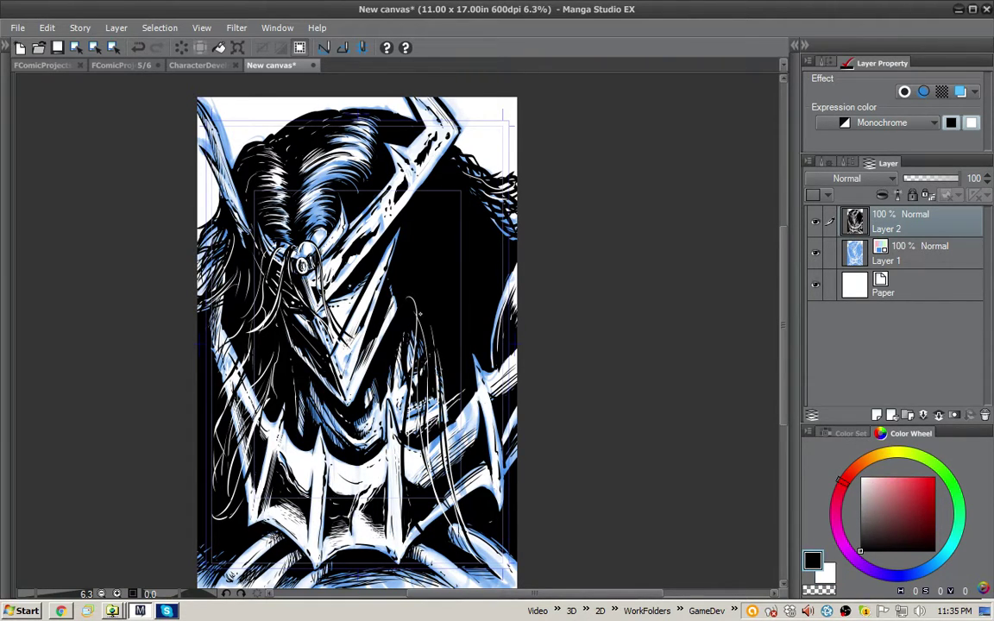
drag(428, 392, 431, 430)
Cut long curved white strands through the solid black hair mass beside the mask
key(x)
mouse_move(402, 264)
mouse_down()
mouse_move(415, 316)
mouse_move(437, 304)
mouse_move(462, 358)
mouse_up()
drag(431, 299, 464, 381)
mouse_move(394, 214)
mouse_down()
mouse_move(416, 268)
mouse_move(437, 281)
mouse_up()
drag(427, 223, 481, 307)
drag(399, 207, 416, 236)
drag(382, 183, 479, 264)
key(x)
key(x)
drag(431, 192, 499, 248)
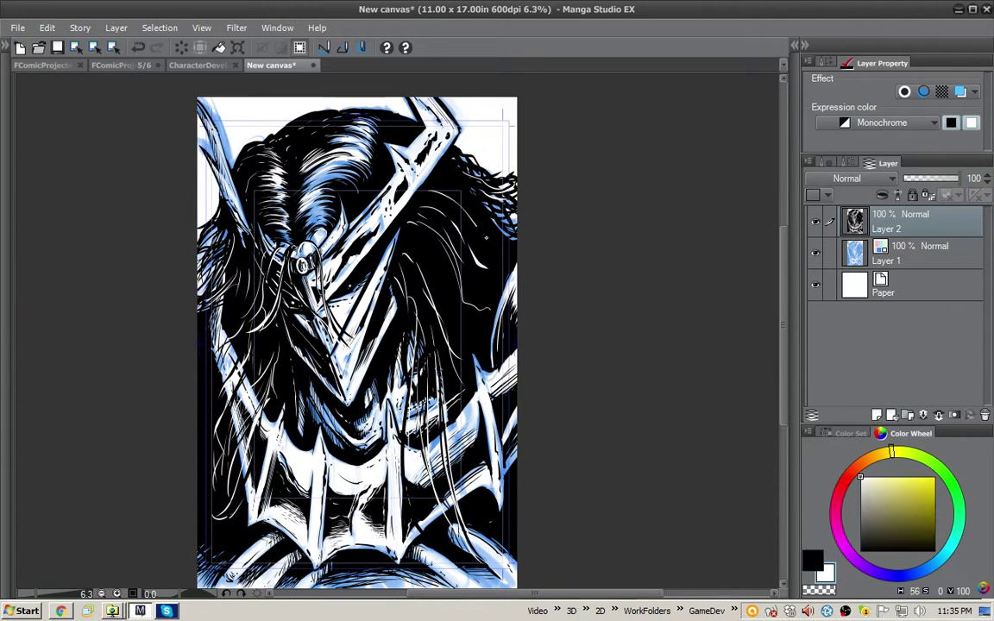
Add short white highlight strokes to the black hair just above and below the large horn
mouse_move(454, 204)
mouse_down()
mouse_move(512, 242)
mouse_move(481, 201)
mouse_up()
drag(419, 196, 407, 211)
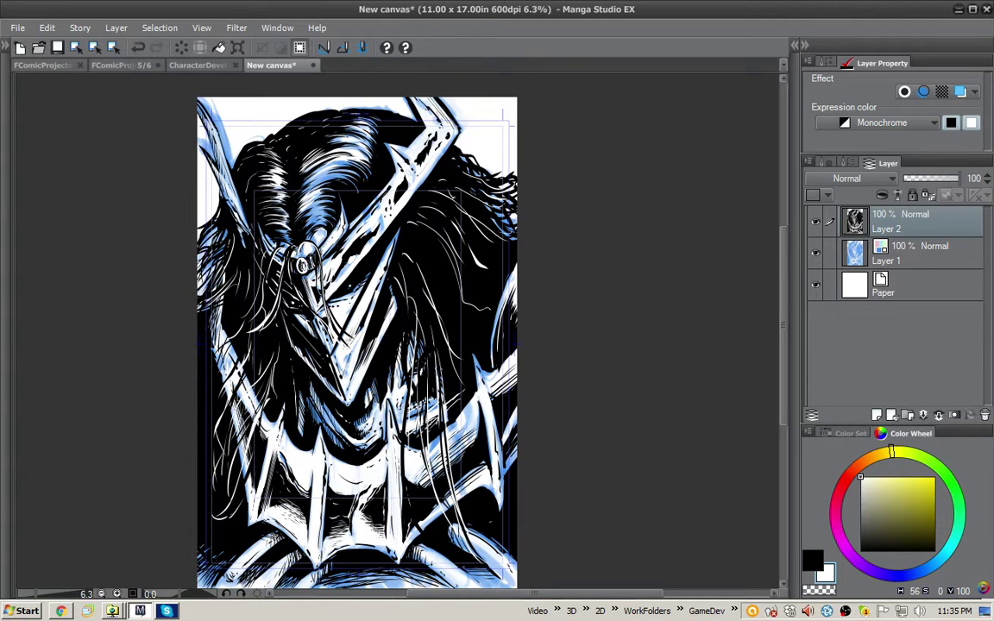
drag(397, 115, 392, 130)
drag(395, 116, 388, 130)
drag(406, 173, 401, 192)
drag(404, 181, 401, 200)
Dot the eye in white and draw black hair strands with white edge lines from the forehead ornament down across the mask
drag(329, 213, 340, 212)
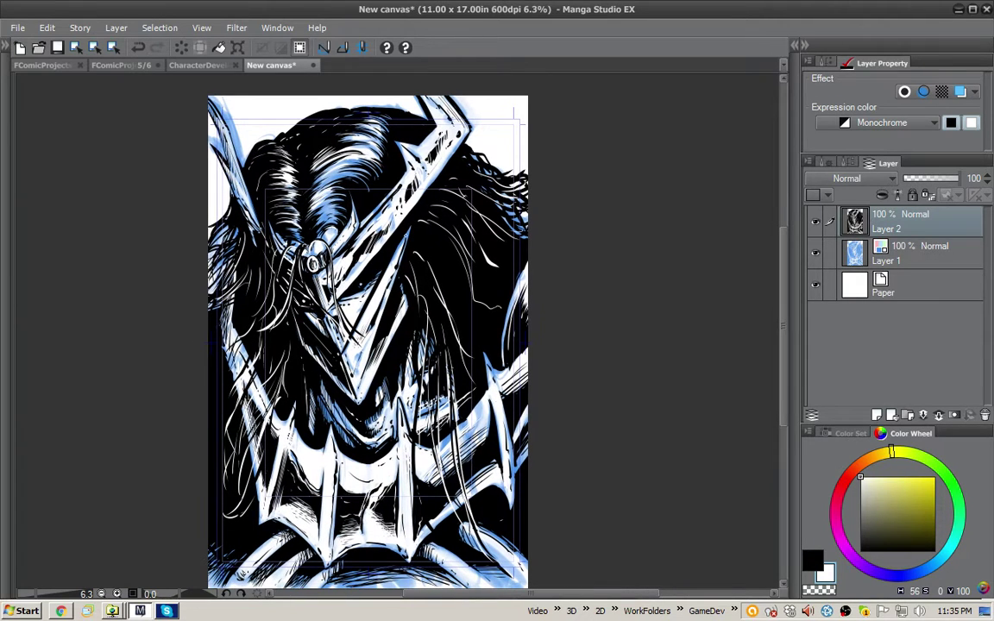
click(363, 283)
key(x)
drag(344, 226, 384, 356)
mouse_move(344, 229)
mouse_down()
mouse_move(355, 324)
mouse_move(385, 357)
mouse_up()
drag(345, 229, 387, 352)
key(x)
drag(307, 206, 343, 317)
mouse_move(319, 252)
mouse_down()
mouse_move(355, 329)
mouse_move(386, 361)
mouse_up()
drag(347, 317, 393, 376)
key(x)
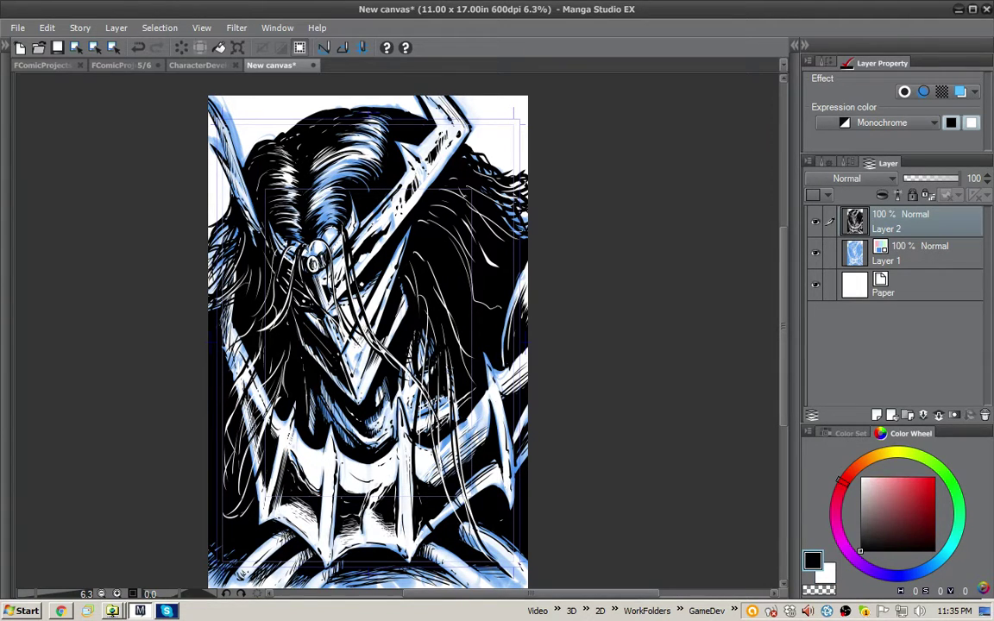
Draw alternating white and black hair strands sweeping over the mask's cheek and into the dark hair beside it
key(x)
drag(366, 204, 446, 347)
key(x)
drag(378, 214, 425, 324)
drag(383, 214, 426, 324)
key(x)
mouse_move(369, 181)
mouse_down()
mouse_move(449, 294)
mouse_move(430, 293)
mouse_up()
key(x)
drag(381, 219, 408, 290)
drag(393, 191, 424, 247)
Sweep a white strand and two black strands from the crown's hair across the base of the large horn
key(x)
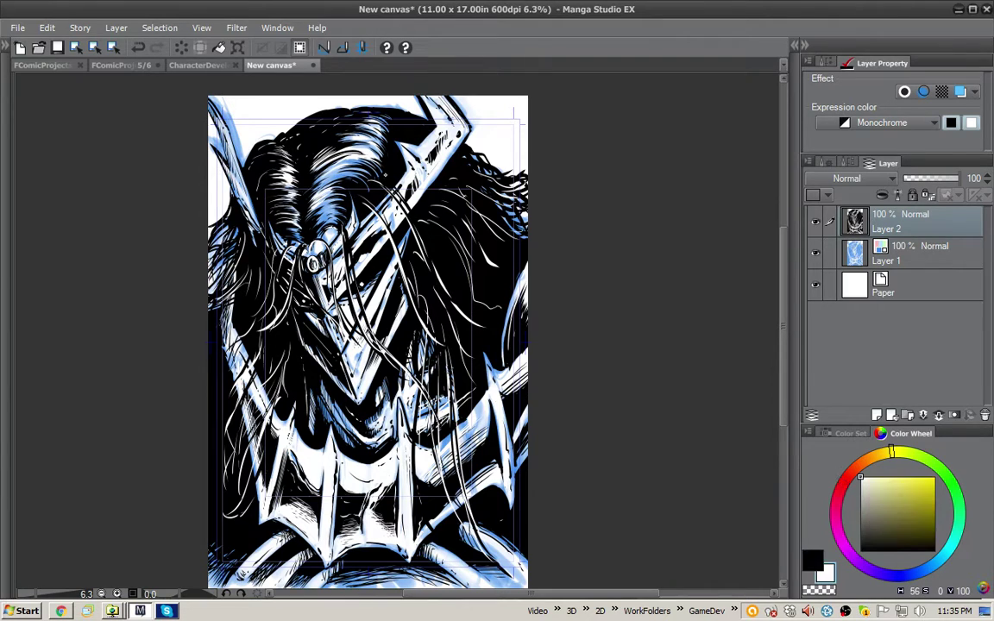
mouse_move(373, 168)
mouse_down()
mouse_move(412, 212)
mouse_move(430, 257)
mouse_move(391, 169)
mouse_move(446, 251)
mouse_up()
key(x)
mouse_move(373, 144)
mouse_down()
mouse_move(429, 222)
mouse_move(418, 197)
mouse_up()
drag(372, 168, 419, 202)
Sign the artwork in white in the black area beside the collar, adding '16 and an underlined dedication with the recipient's name
drag(548, 372, 521, 240)
drag(269, 469, 420, 433)
scroll(420, 434, up, 2)
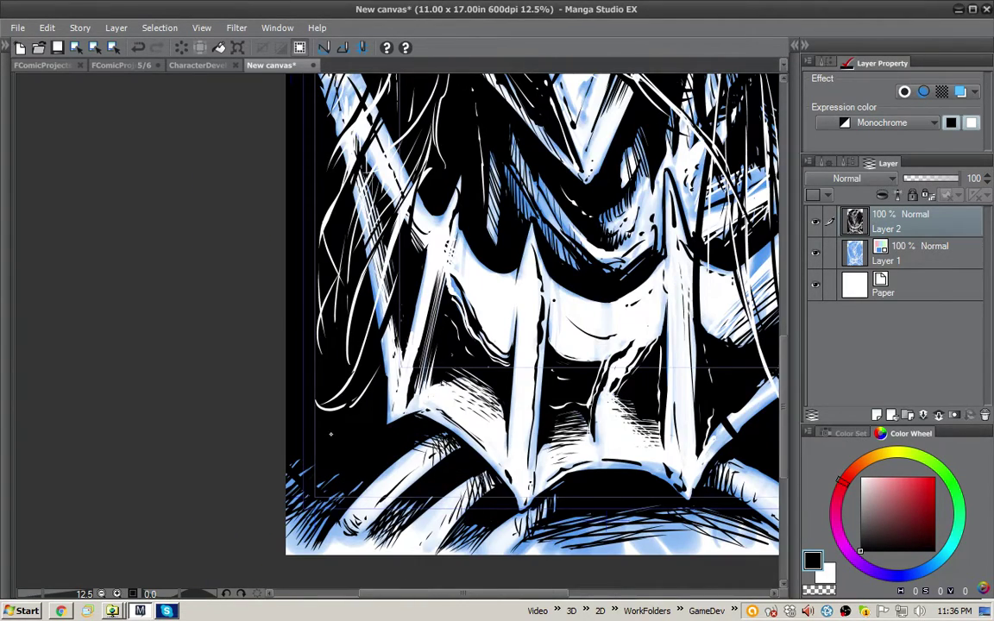
key(x)
mouse_move(321, 433)
mouse_down()
mouse_move(313, 452)
mouse_move(341, 444)
mouse_move(357, 424)
mouse_move(368, 428)
mouse_up()
drag(316, 463, 316, 472)
drag(316, 467, 322, 465)
mouse_move(322, 463)
mouse_down()
mouse_move(354, 450)
mouse_move(341, 476)
mouse_up()
drag(351, 461, 362, 472)
drag(330, 492, 378, 469)
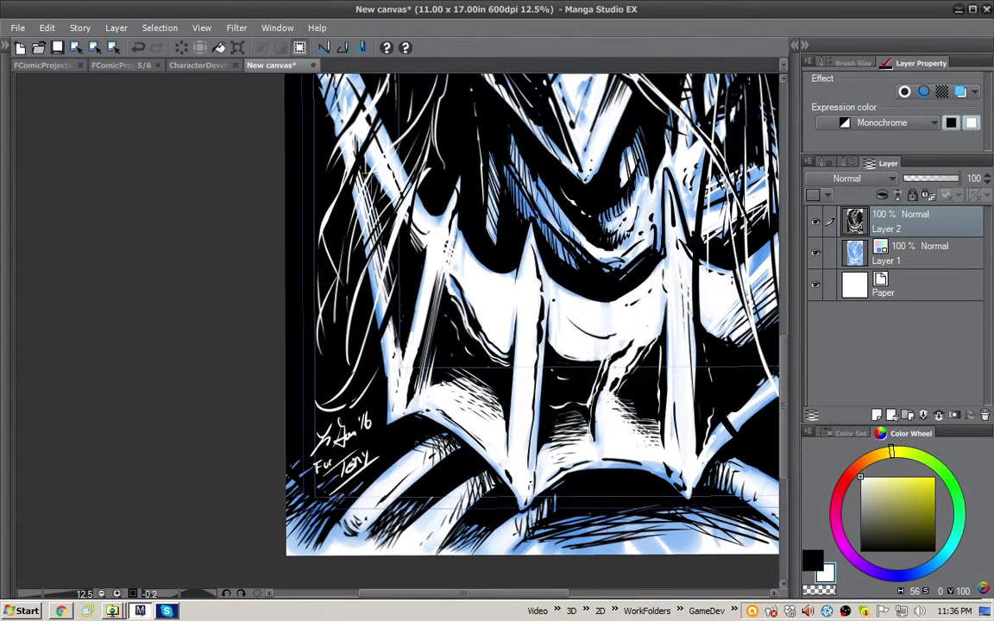
Hide the blue sketch on Layer 1 so only the black-and-white inks show on the whole page
key(ctrl+minus)
drag(569, 341, 460, 391)
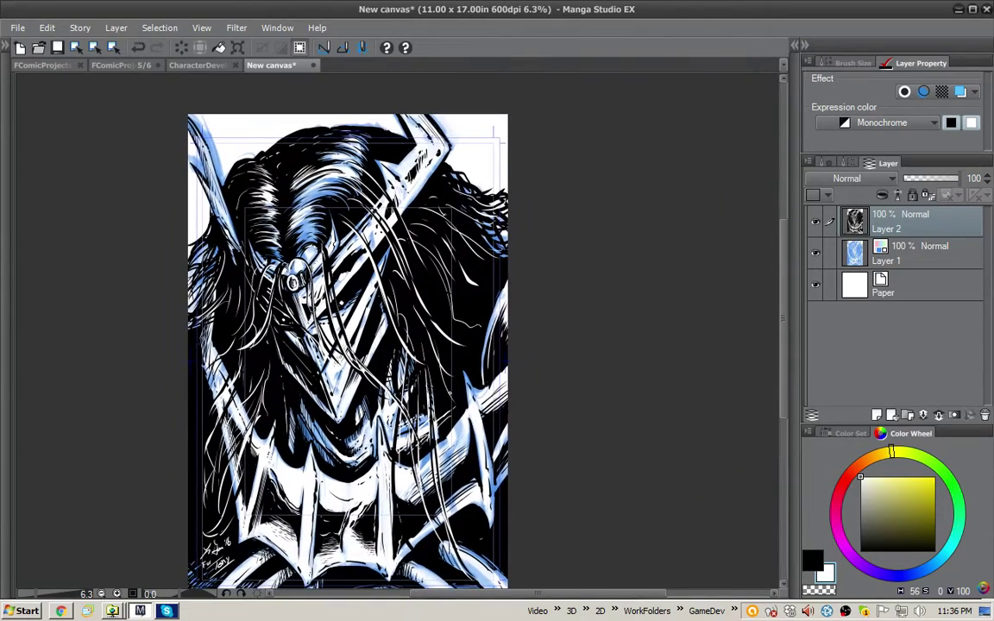
drag(541, 426, 546, 402)
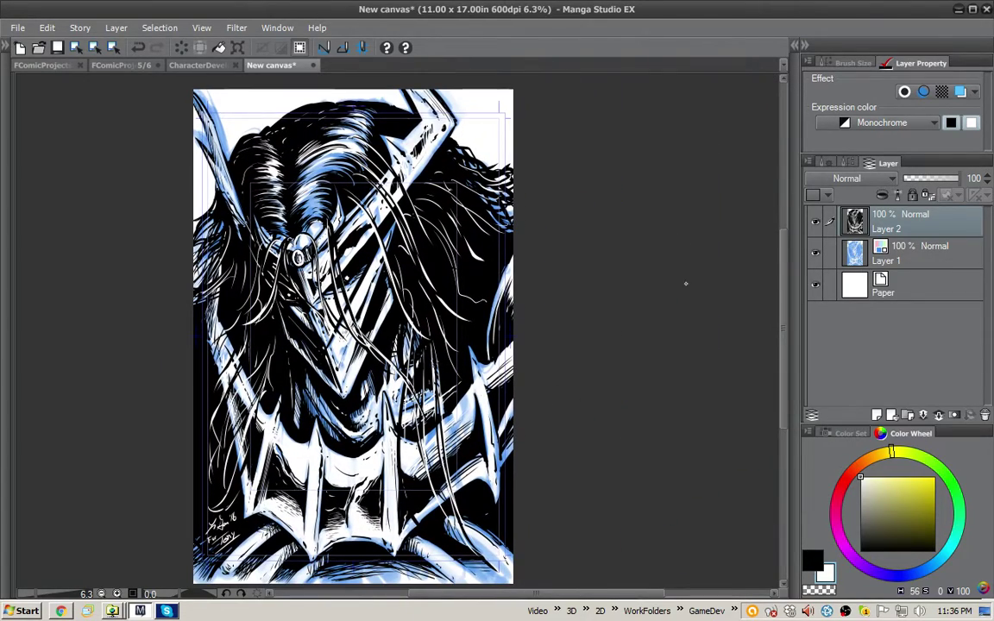
click(815, 252)
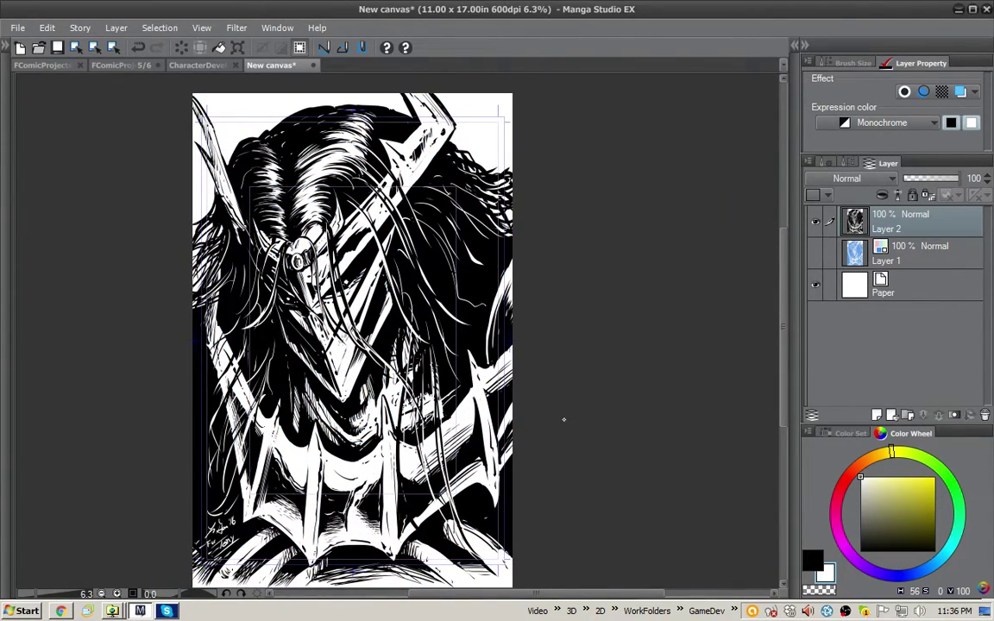
Examine the finished inks without the sketch, as a whole page and close up on the mask, horns and hair, with the palettes hidden
drag(450, 89, 467, 157)
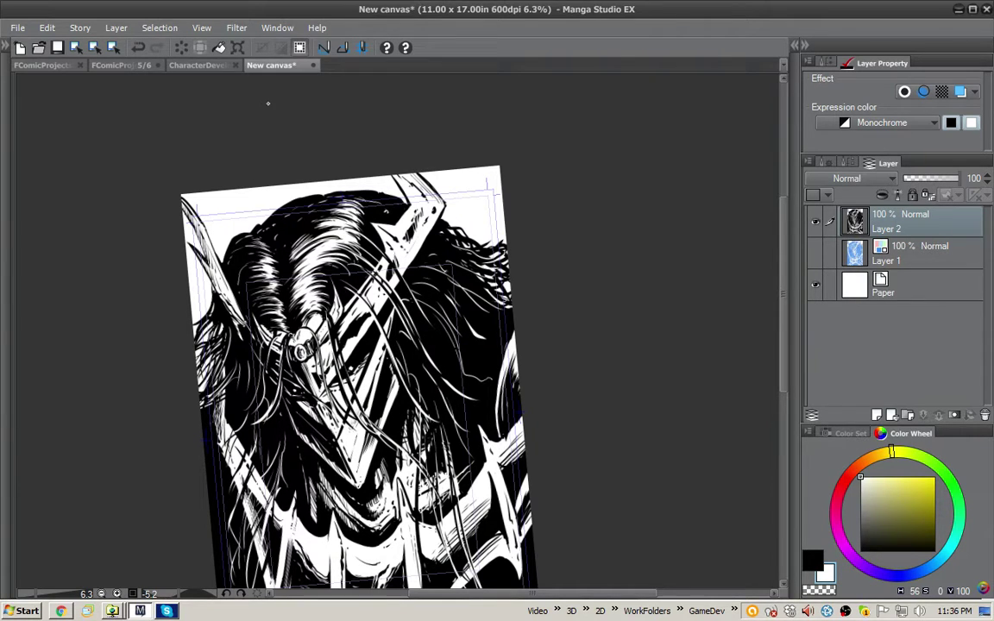
drag(371, 345, 377, 300)
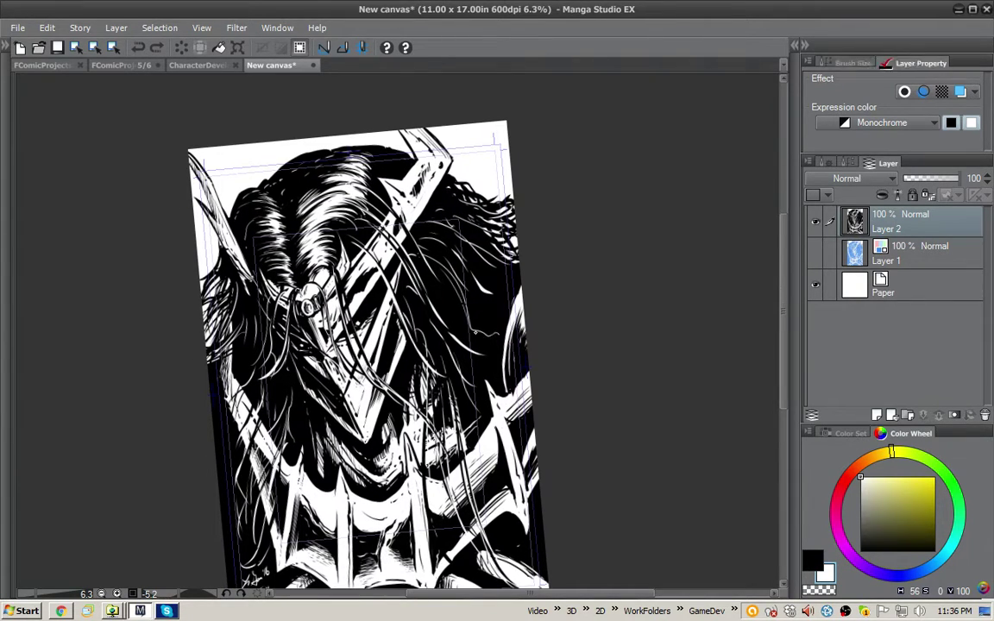
drag(488, 335, 490, 345)
drag(504, 401, 509, 364)
drag(591, 228, 591, 244)
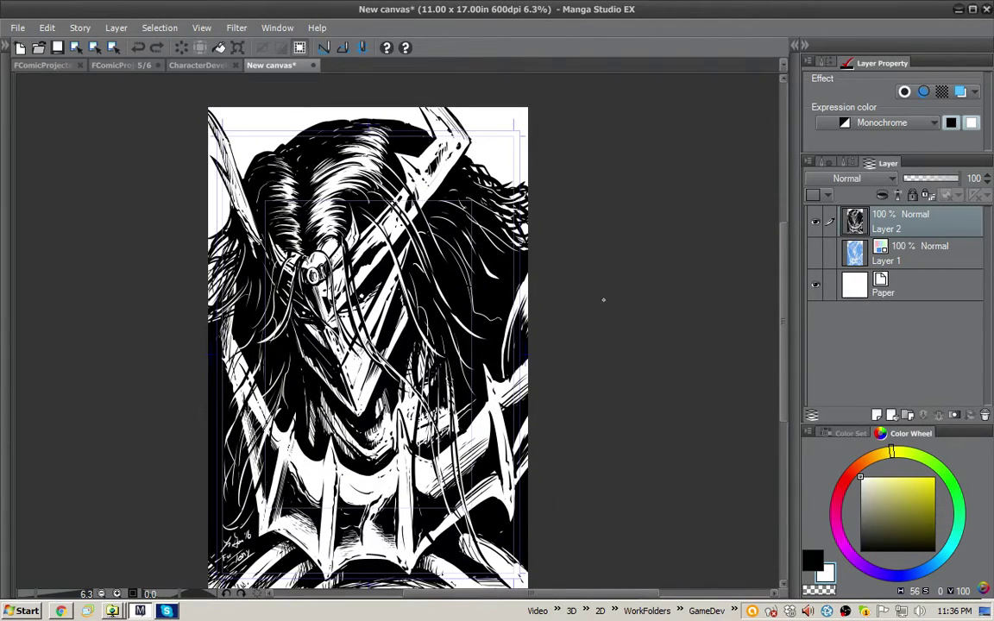
drag(533, 329, 537, 326)
key(Tab)
key(Tab)
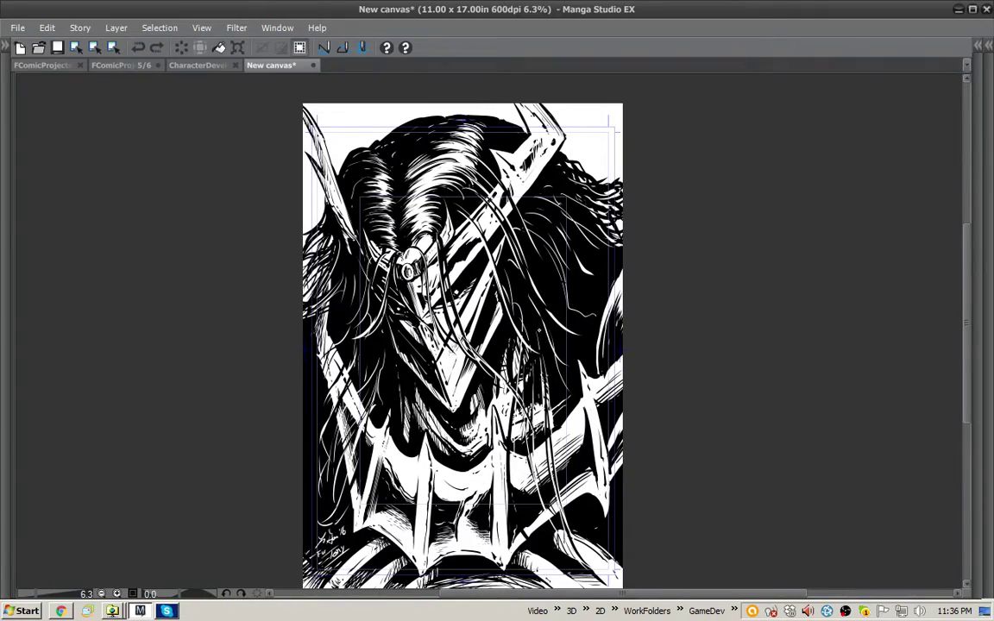
scroll(660, 413, up, 2)
scroll(660, 413, up, 1)
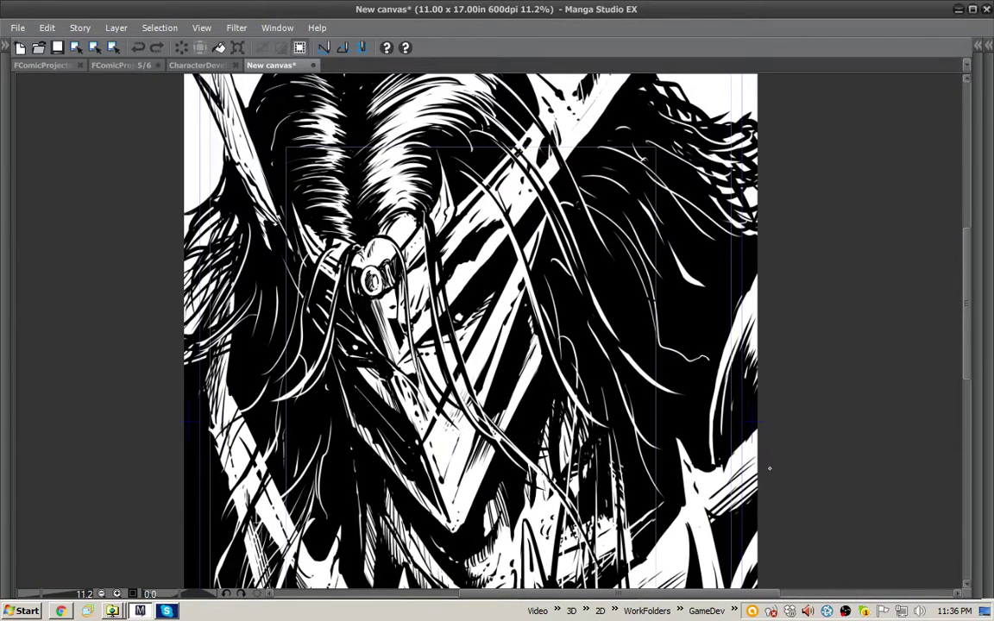
mouse_move(790, 314)
mouse_down()
mouse_move(793, 346)
mouse_move(769, 393)
mouse_move(782, 409)
mouse_up()
scroll(781, 409, down, 4)
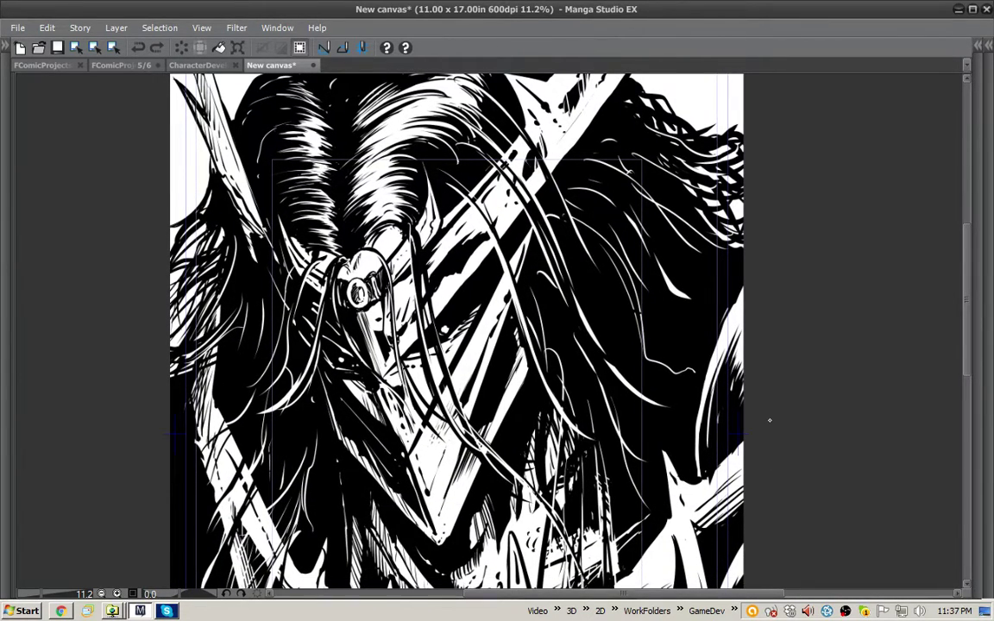
scroll(769, 419, up, 3)
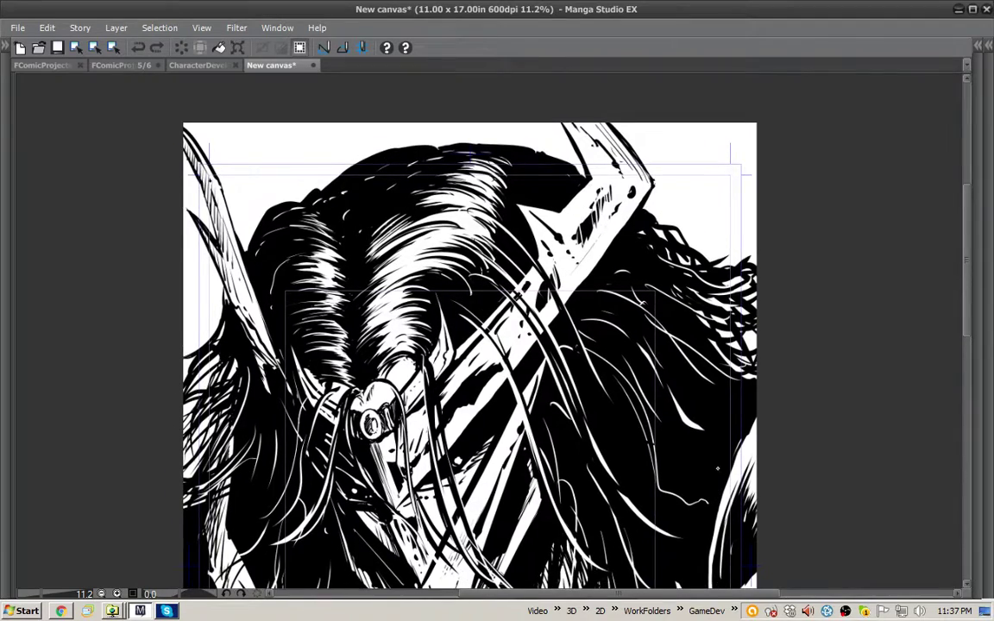
scroll(728, 440, down, 3)
scroll(742, 429, down, 2)
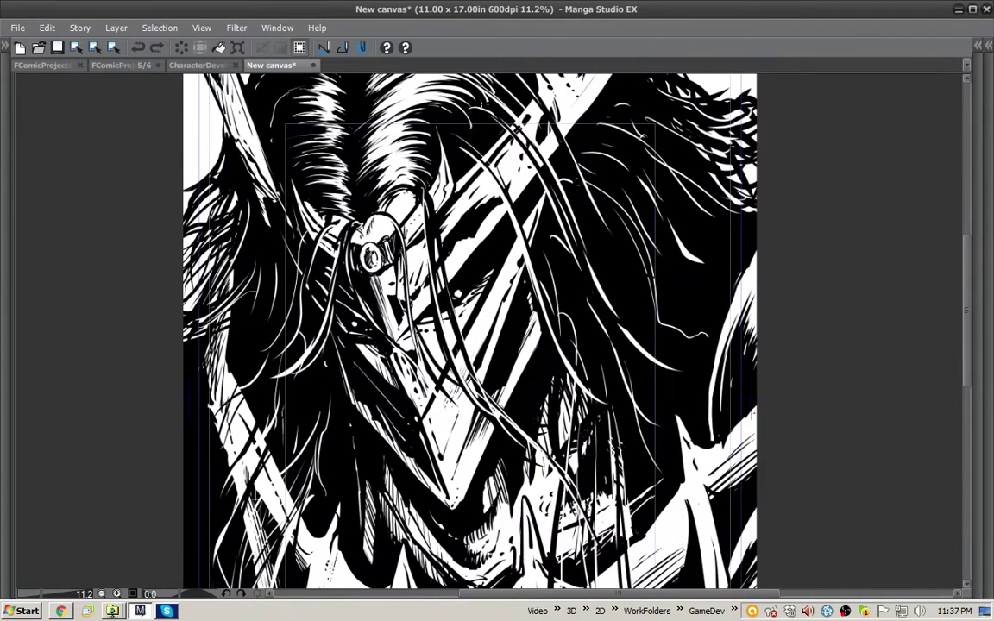